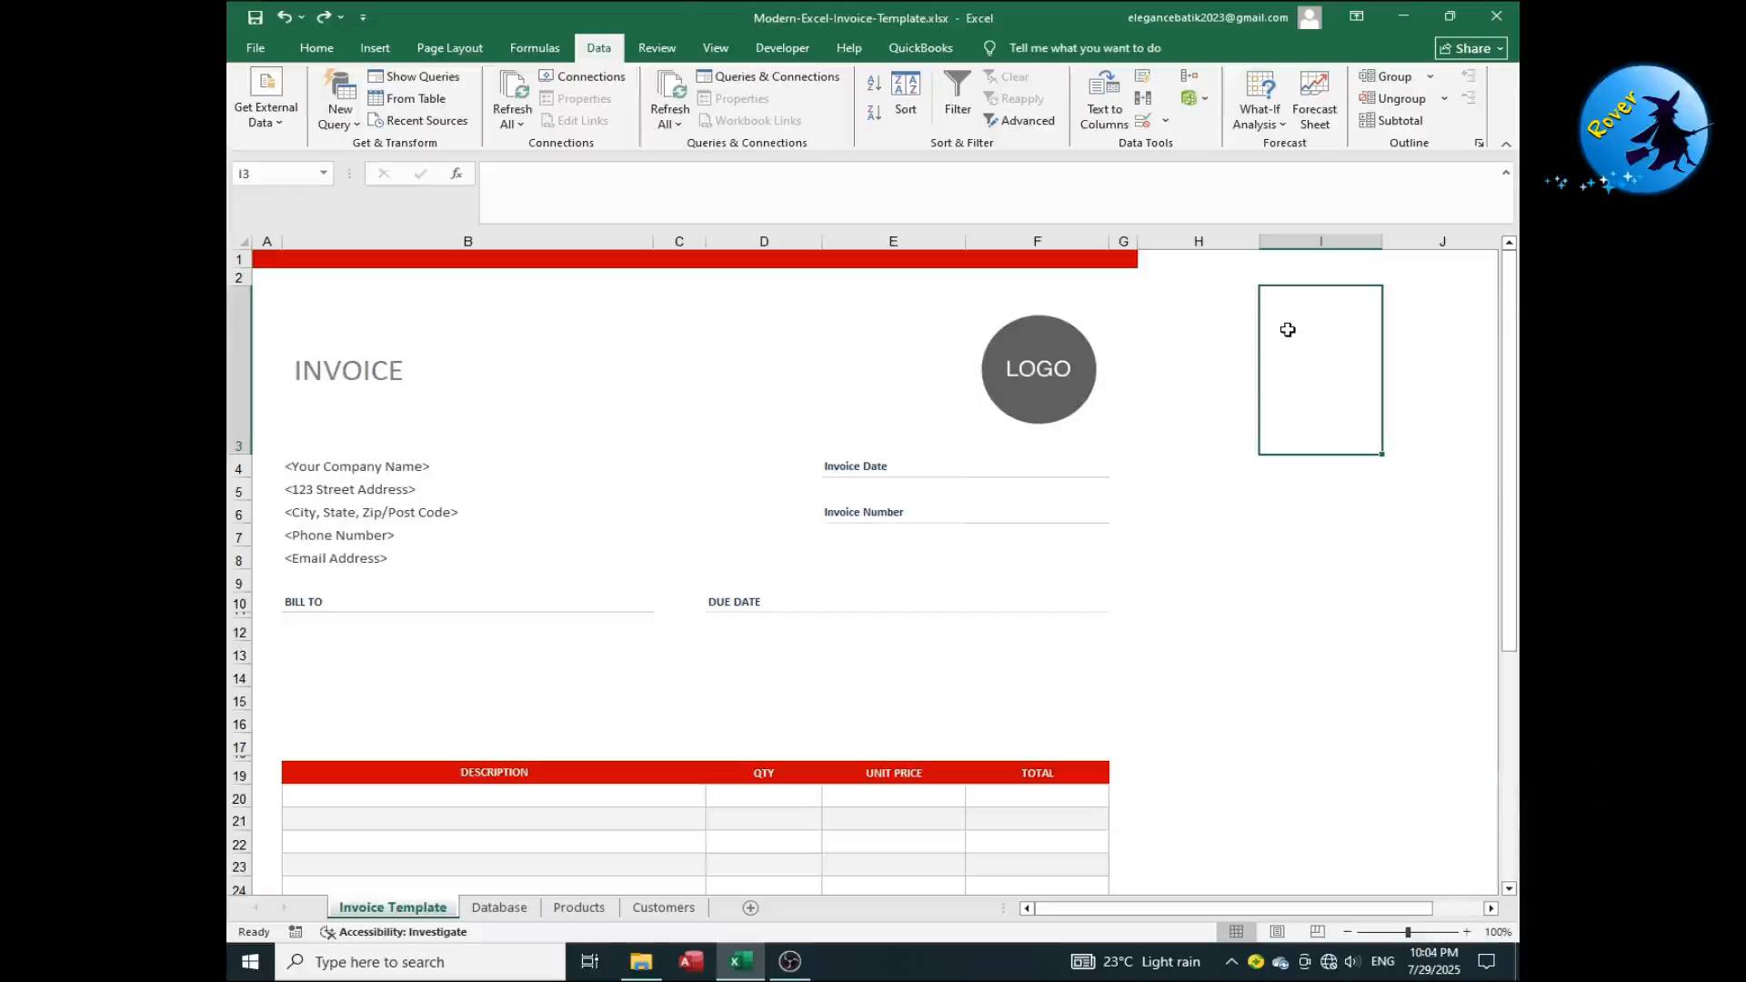
left_click(1010, 360)
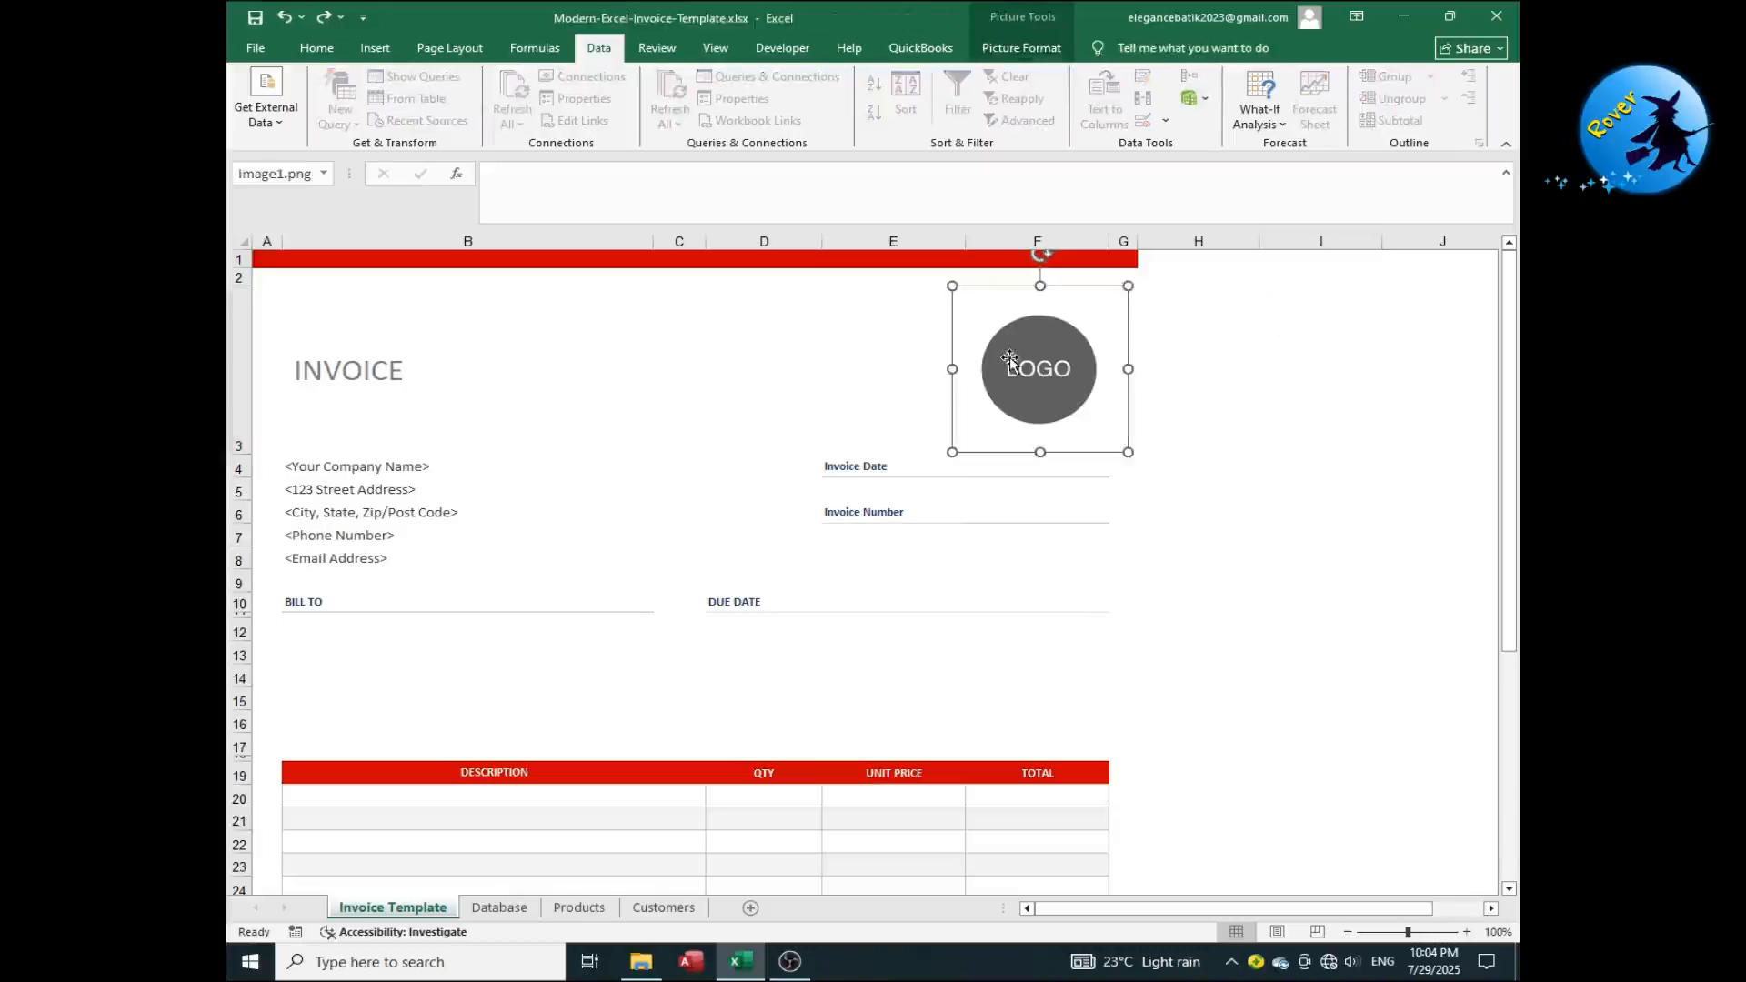
left_click(851, 362)
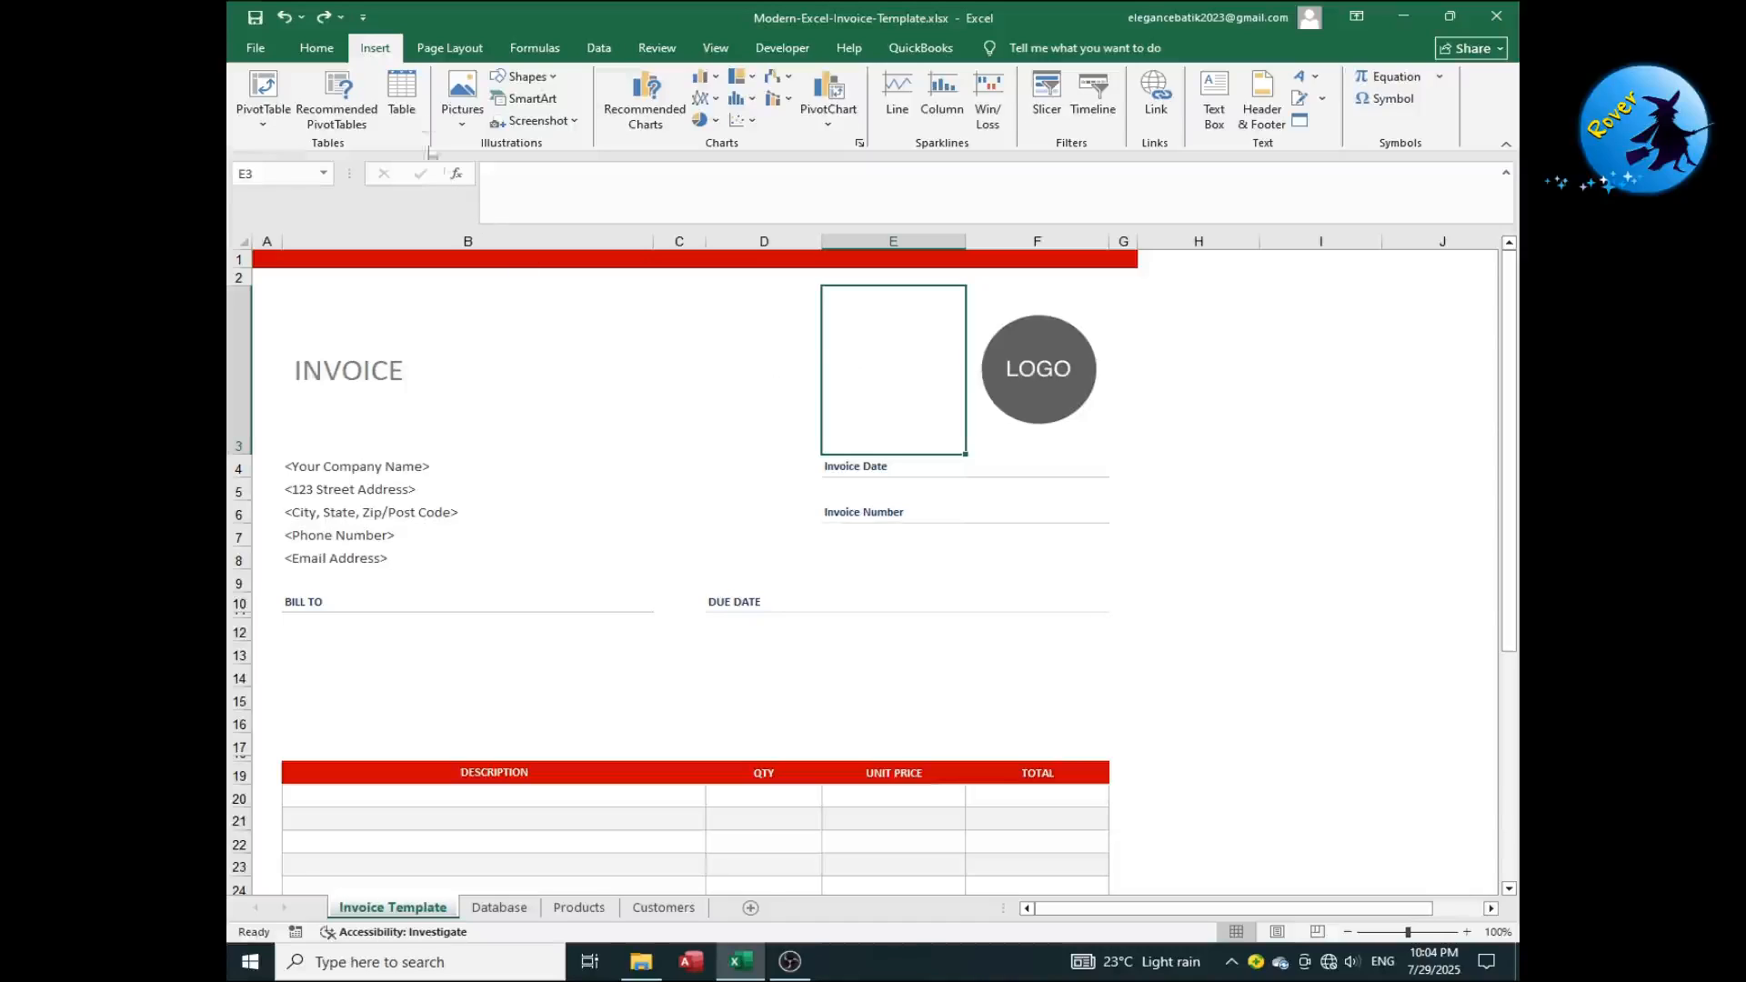
left_click(463, 108)
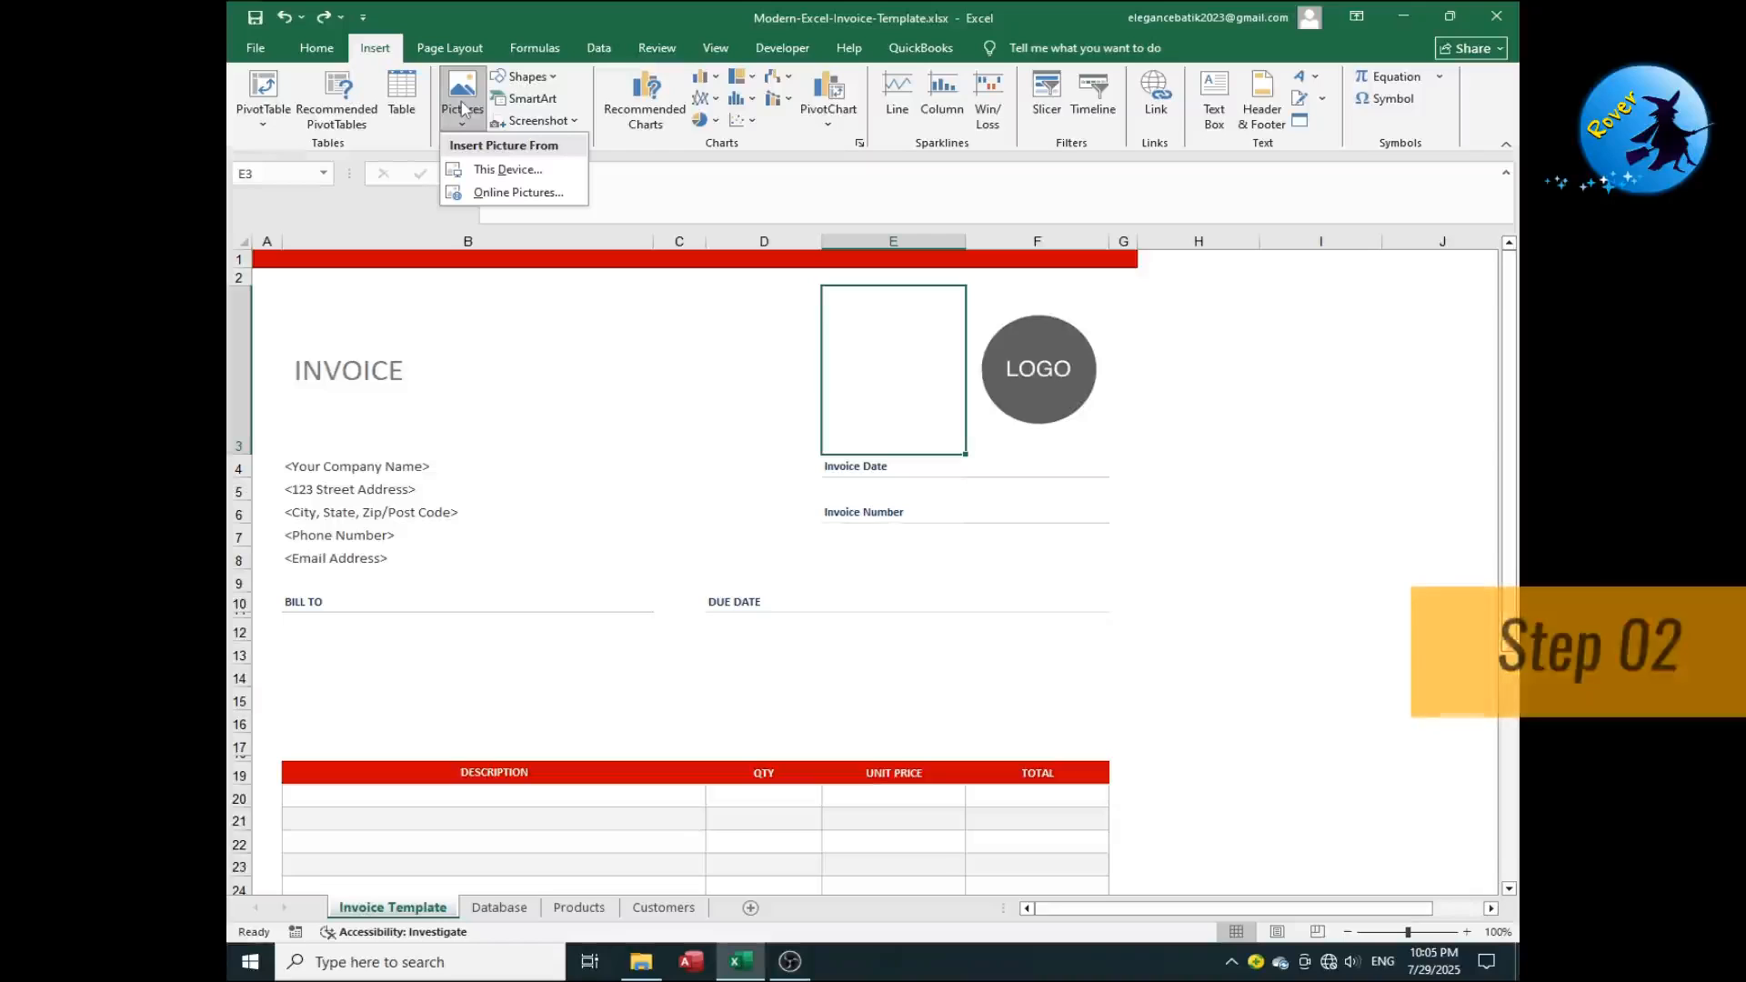
left_click_drag(378, 466, 378, 557)
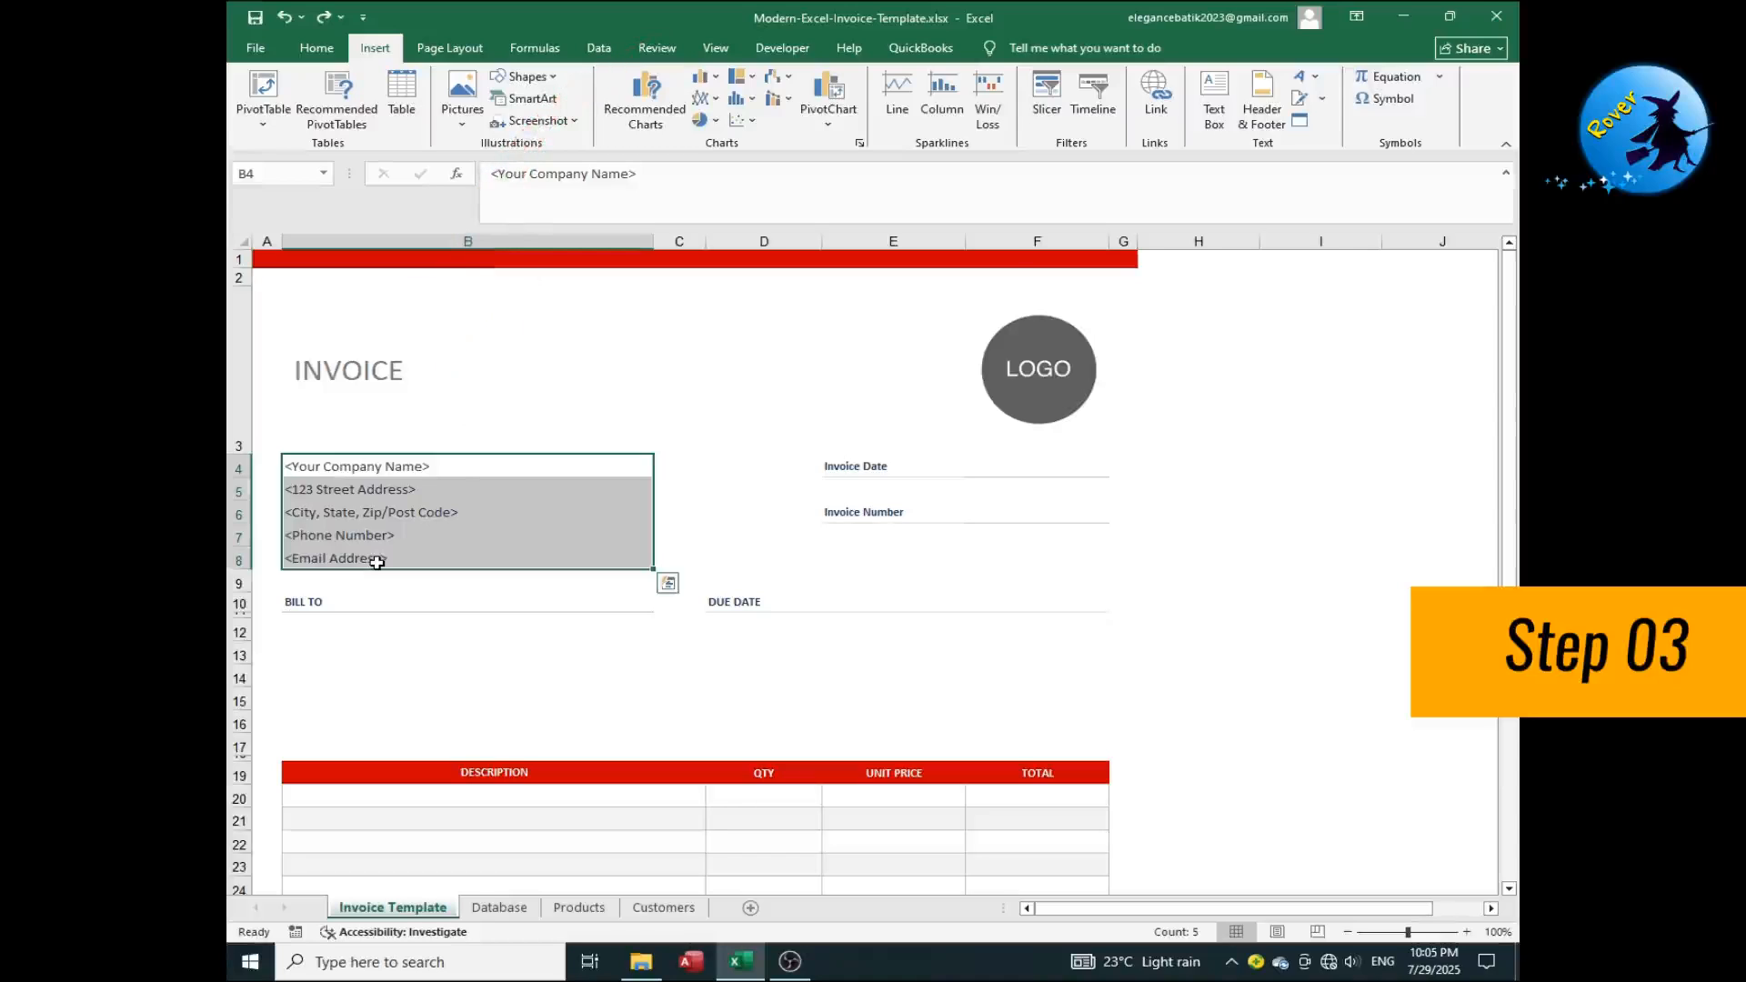
Enter the formula =TODAY() in the Invoice Date cell F4
left_click(992, 466)
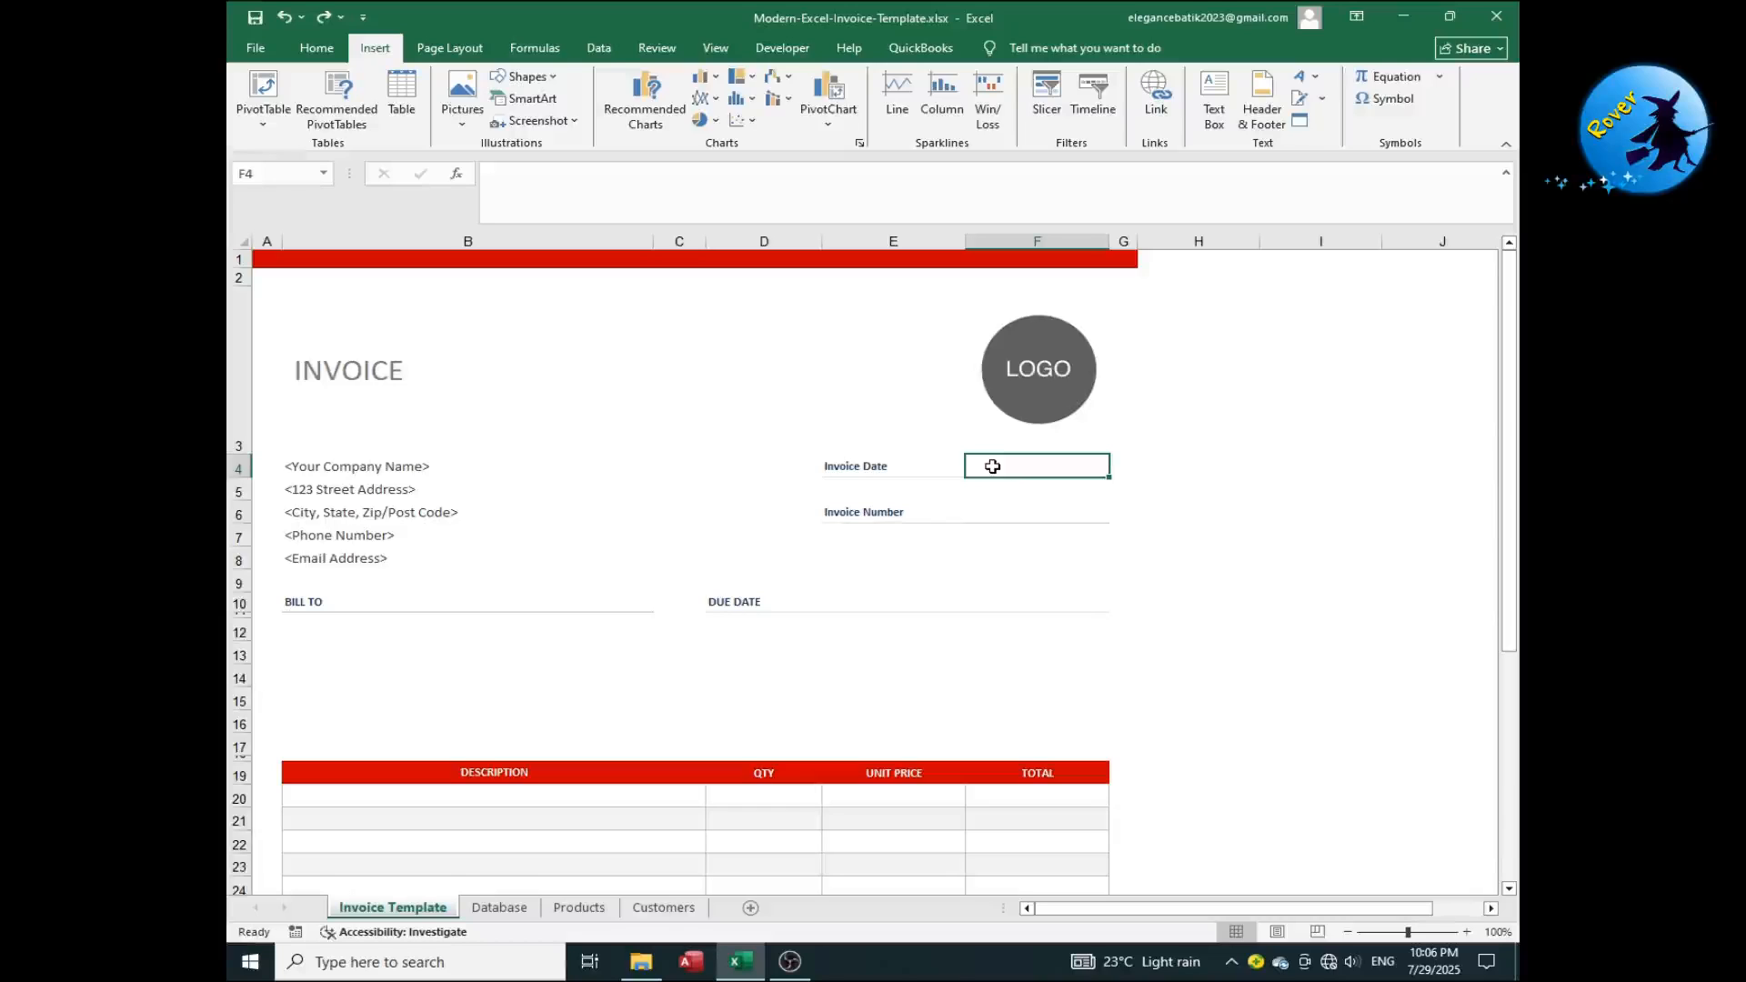
type("=")
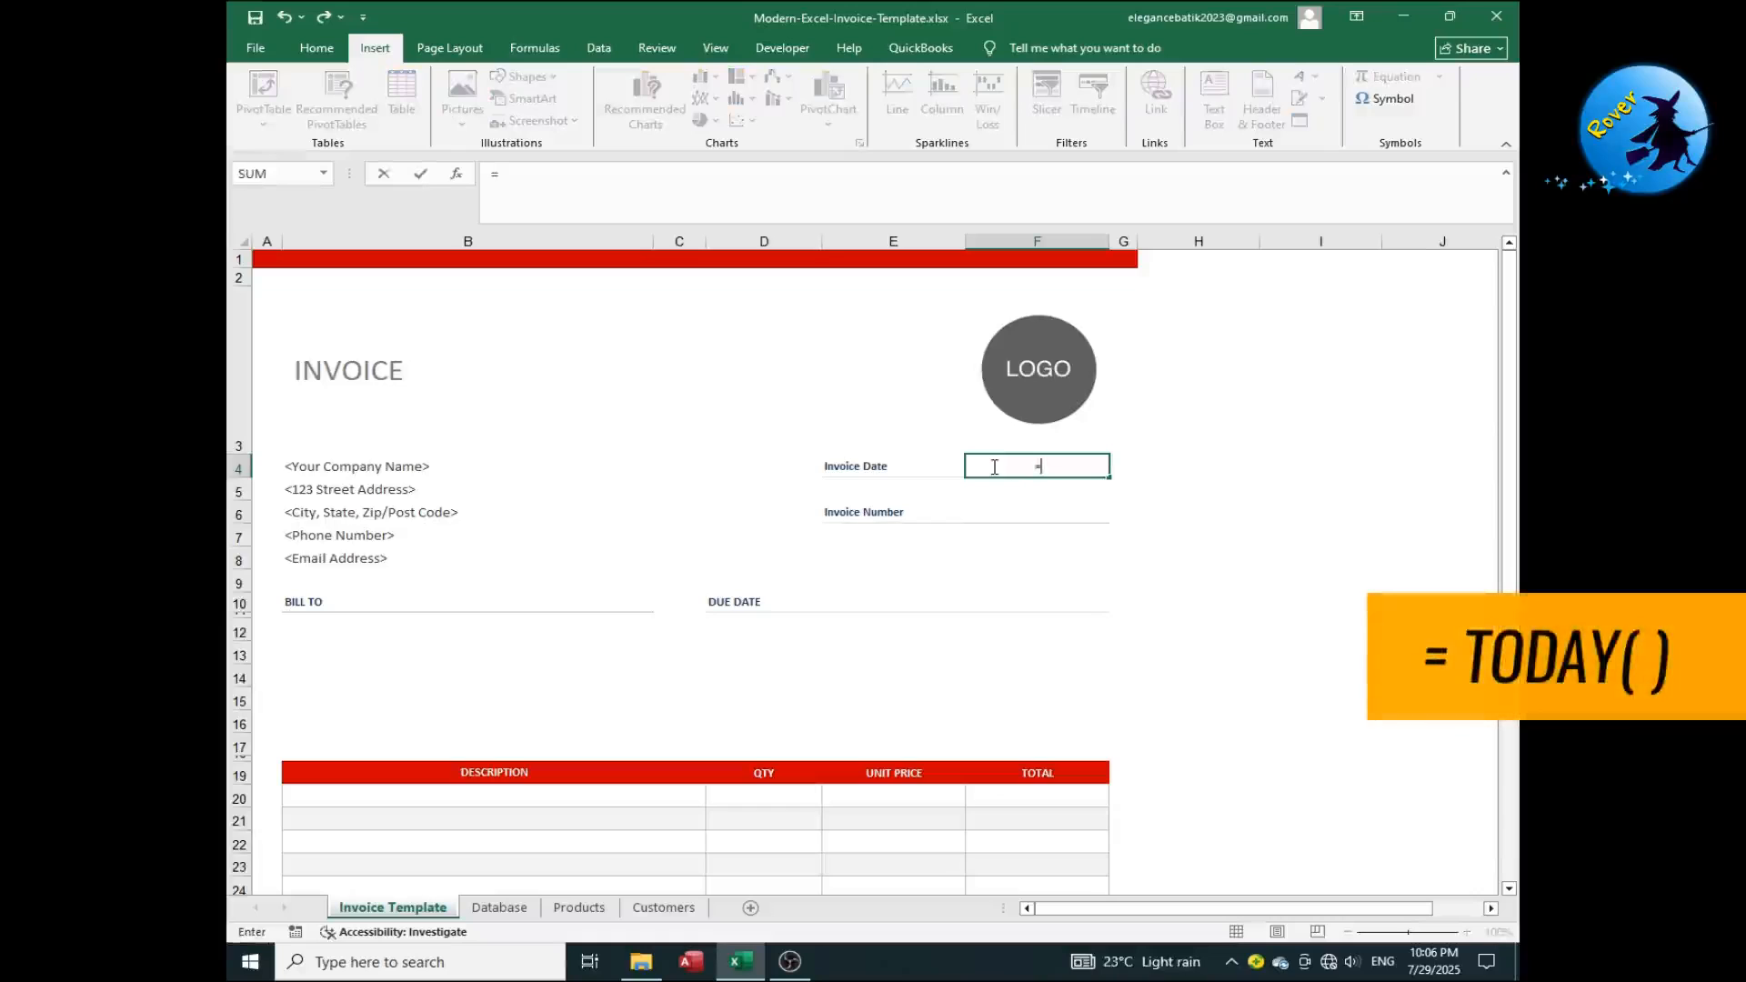
type("TOD")
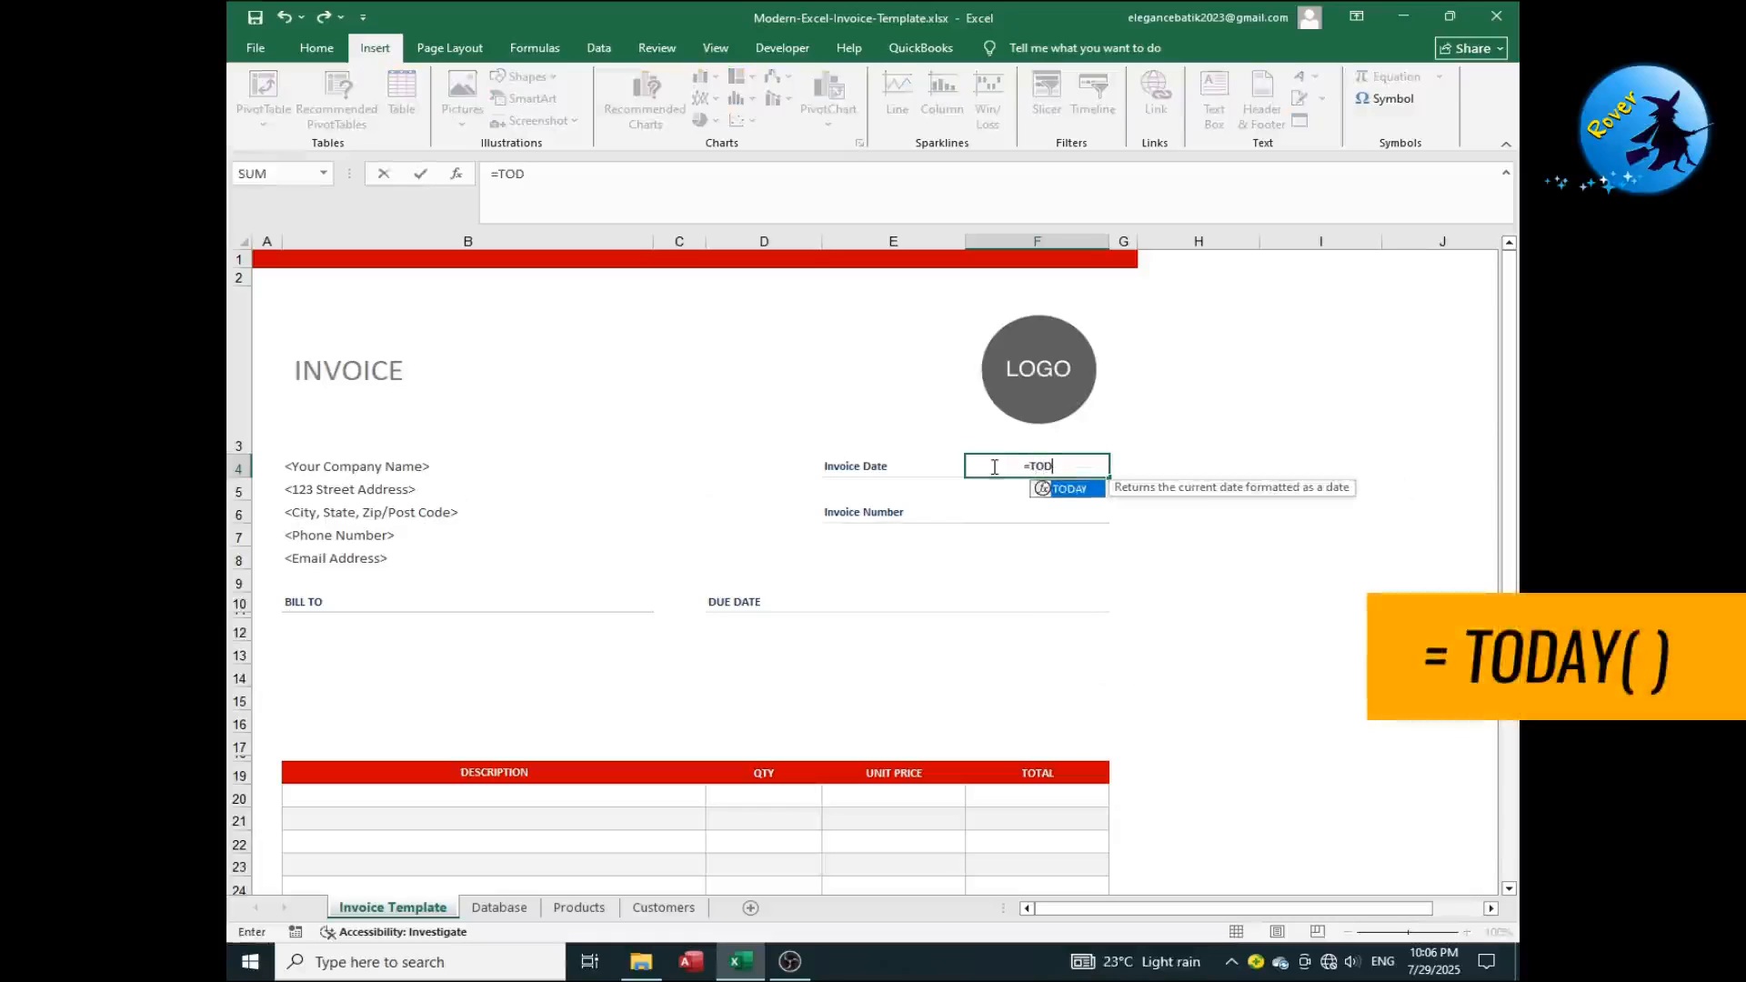
type("AY()")
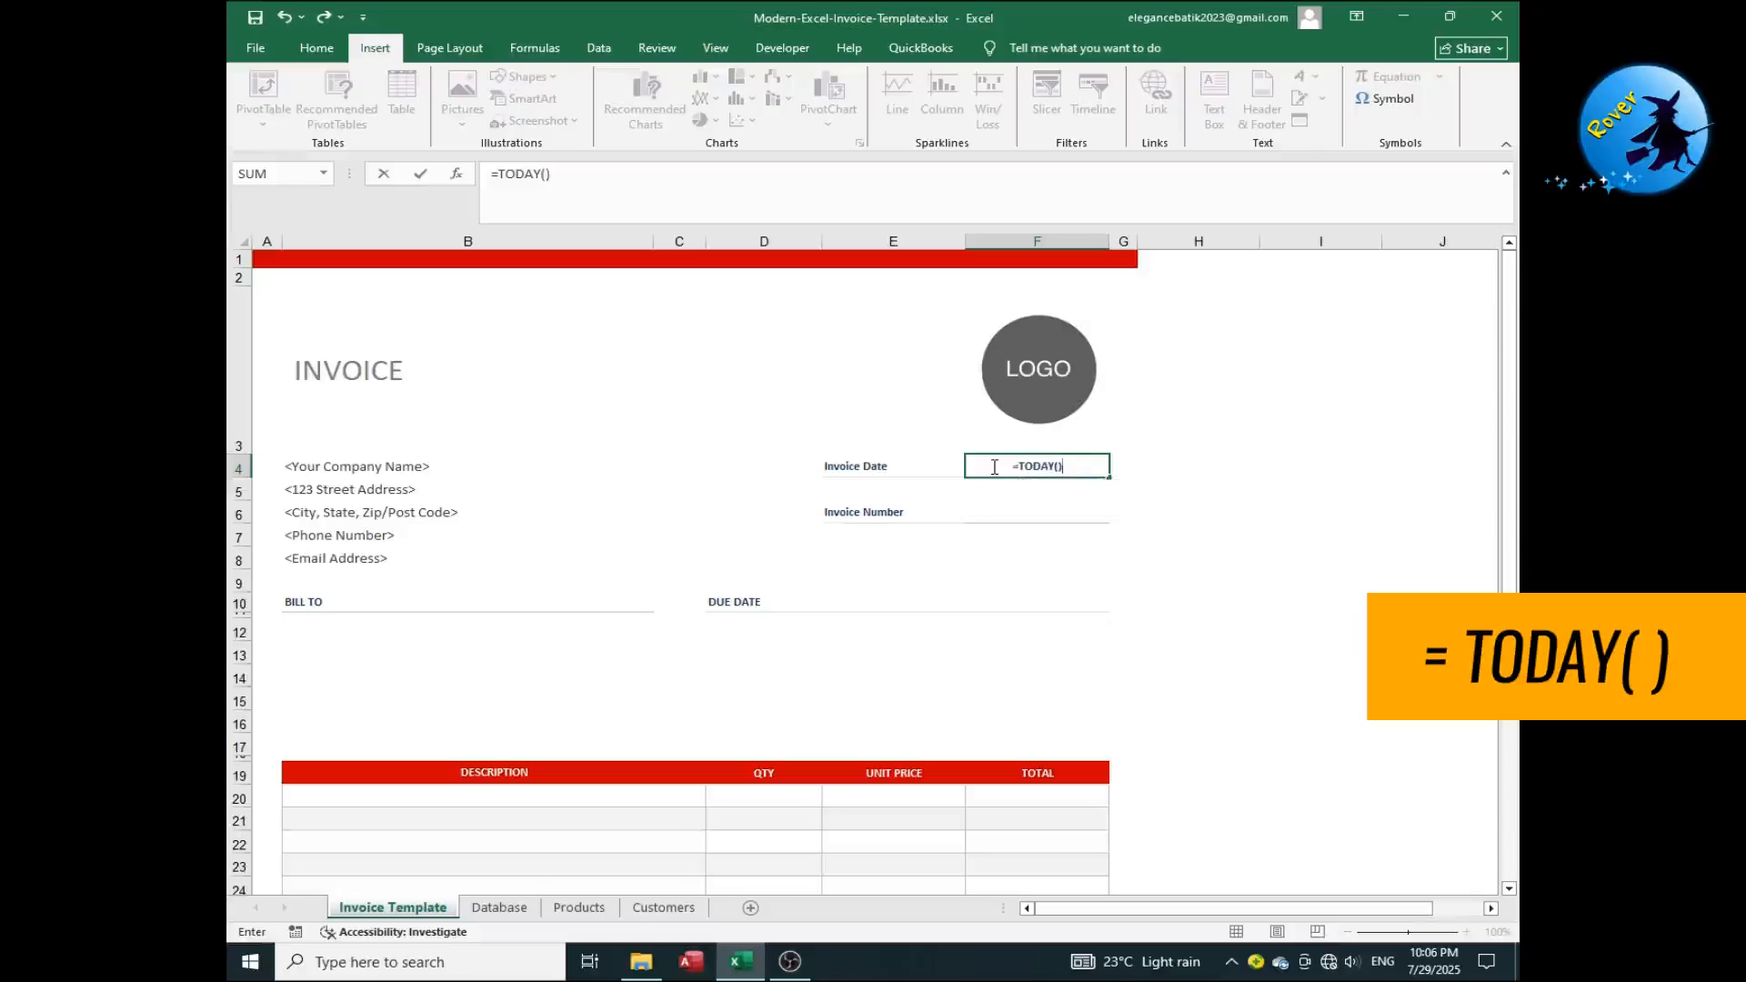
key("Return")
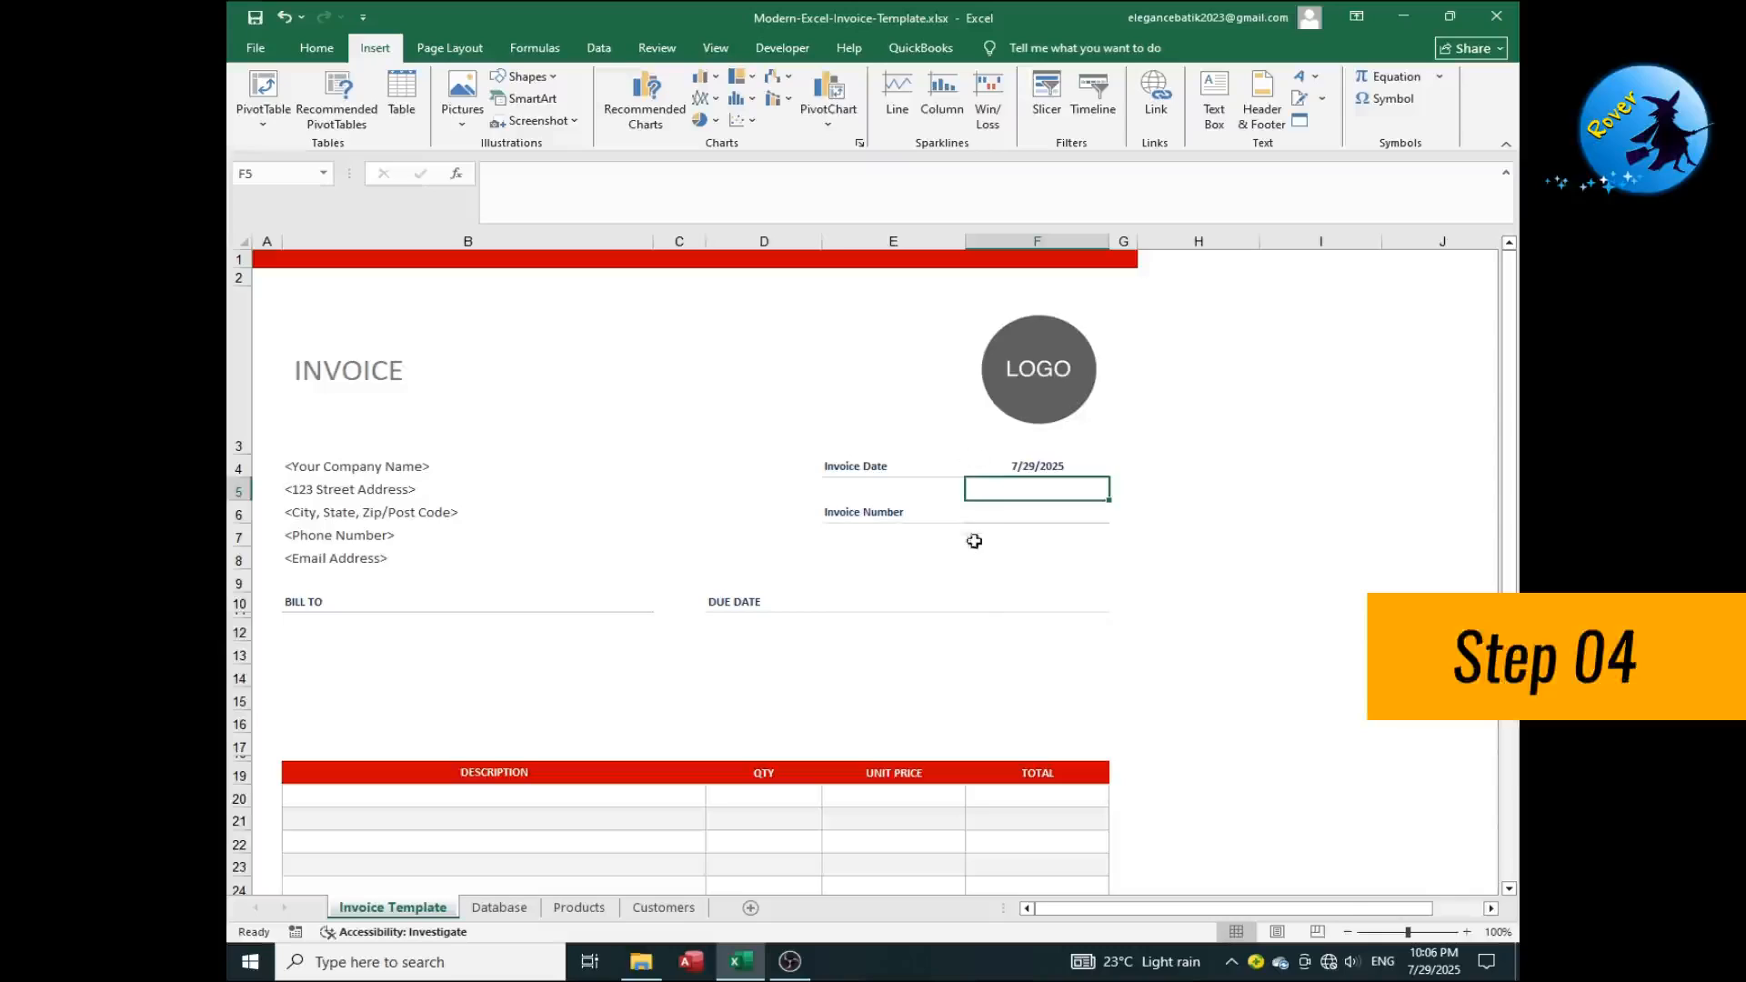
Review the Database, Products and Customers sheets, and check the invoice counter in cell B1 of the Database sheet
left_click(993, 509)
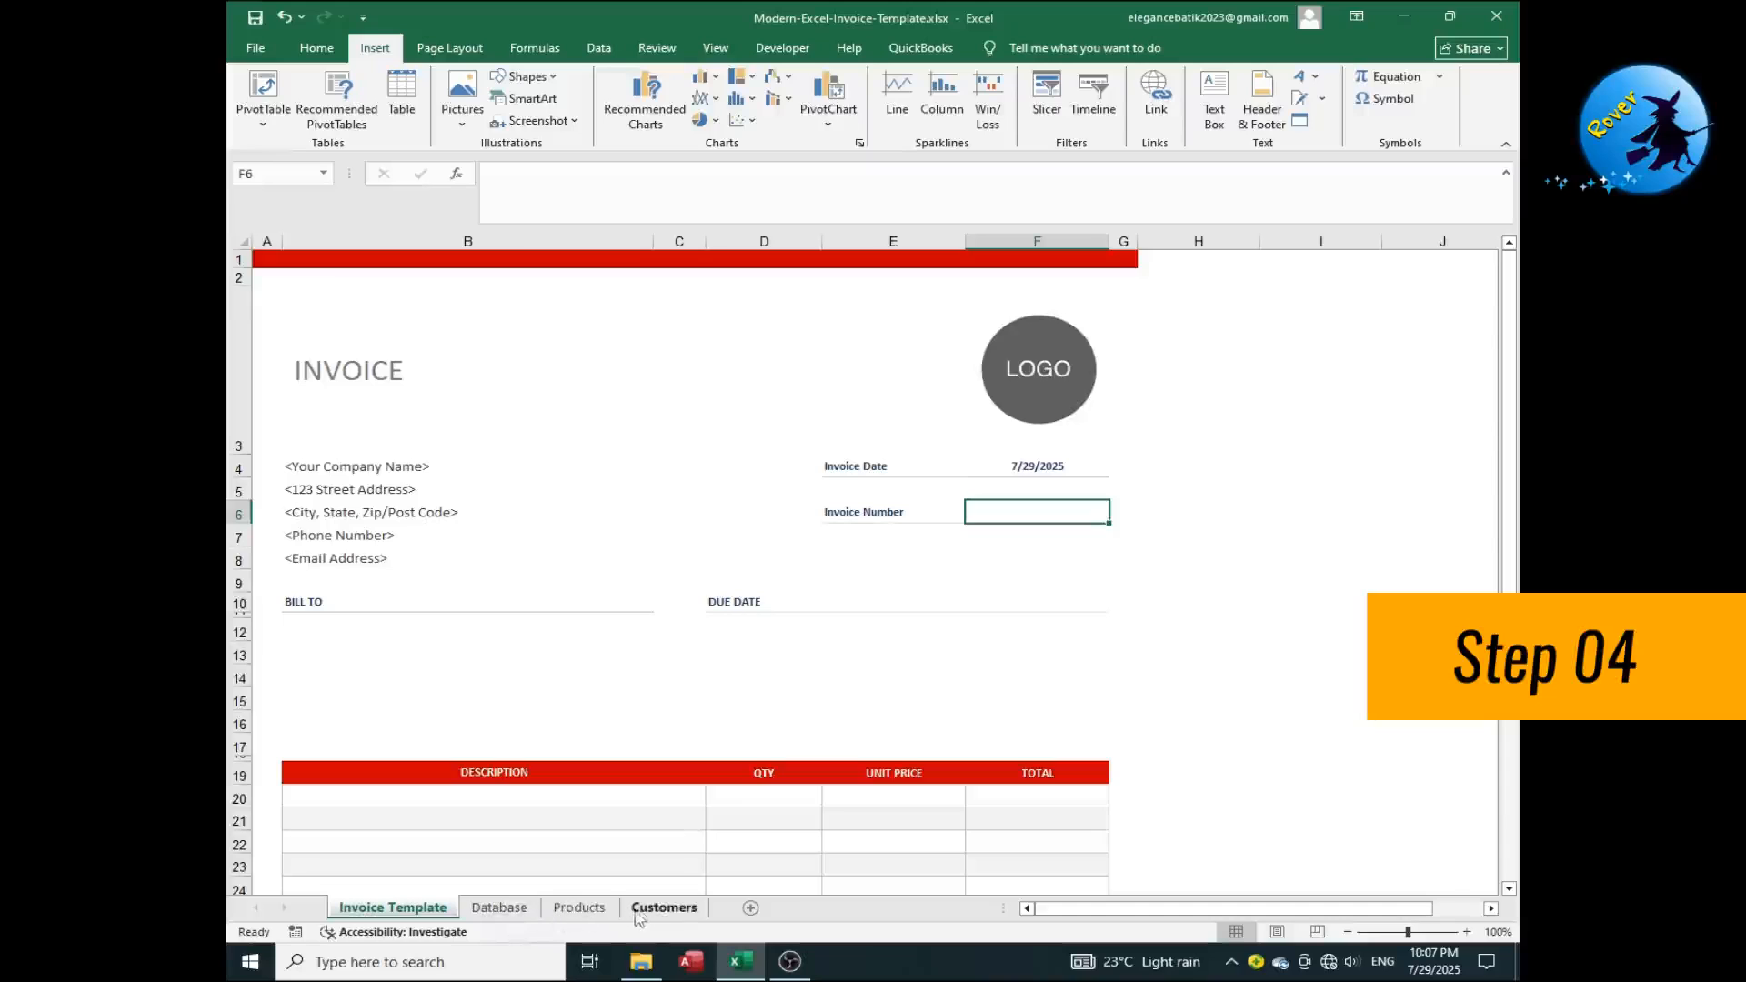
left_click(527, 915)
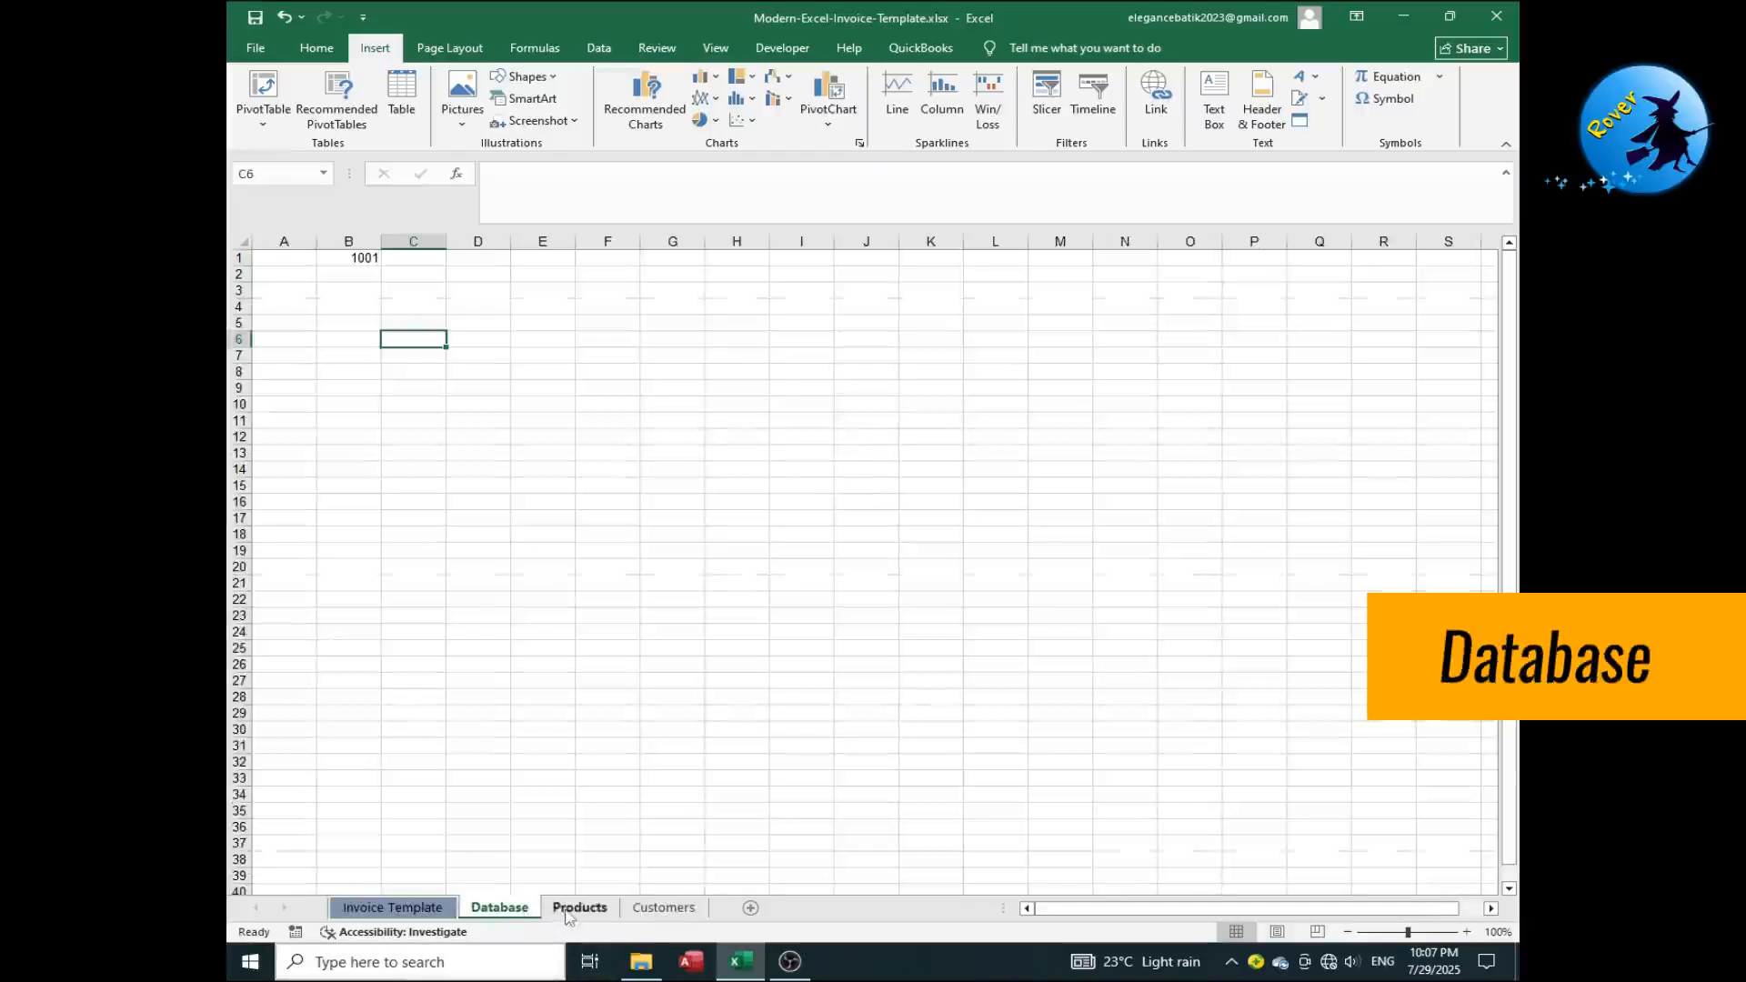
left_click(569, 912)
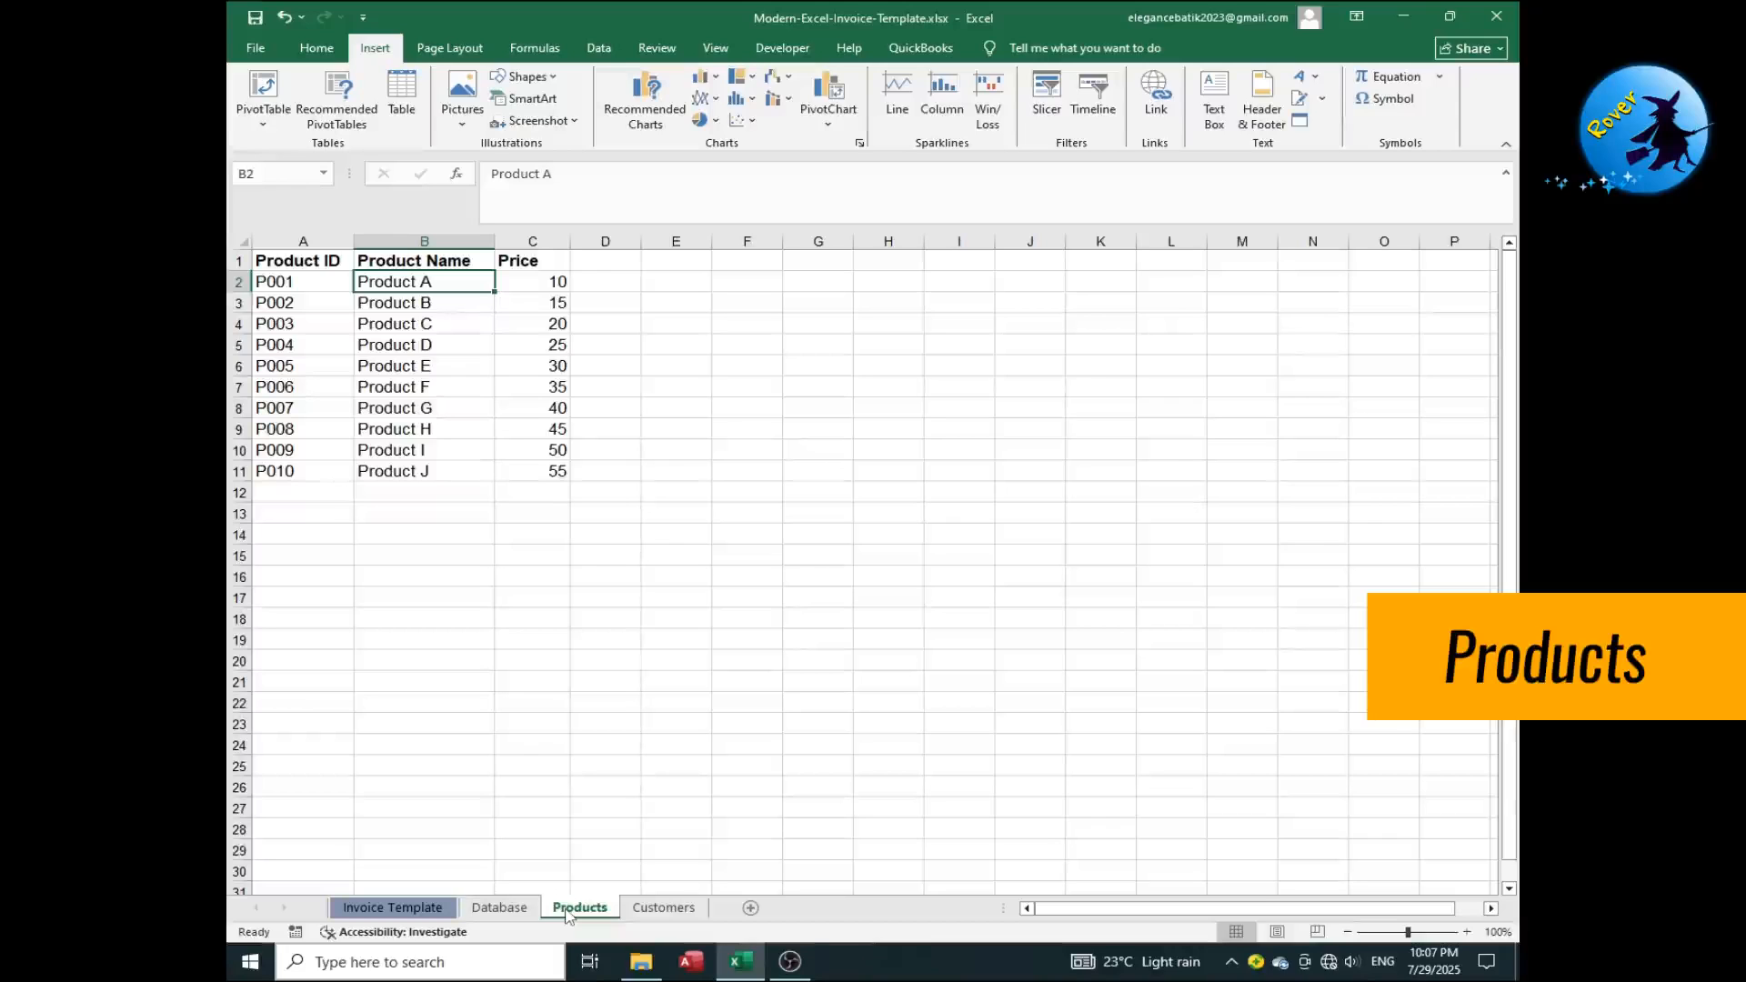
left_click(642, 912)
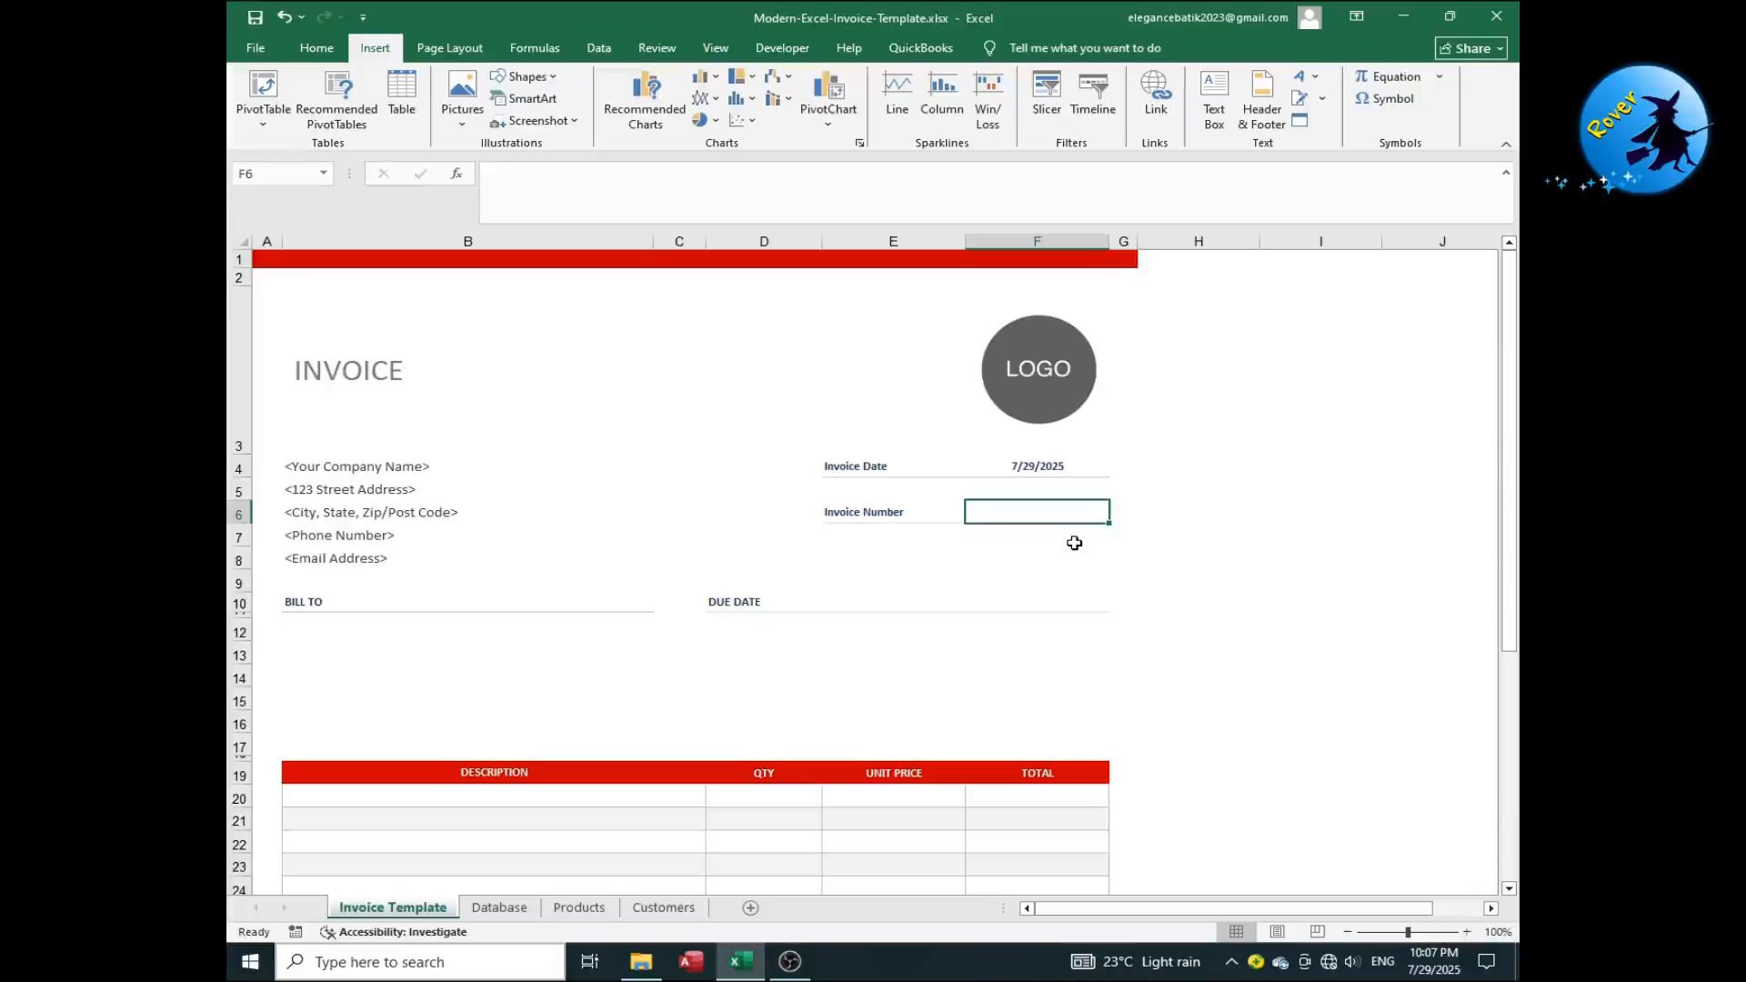
left_click(499, 907)
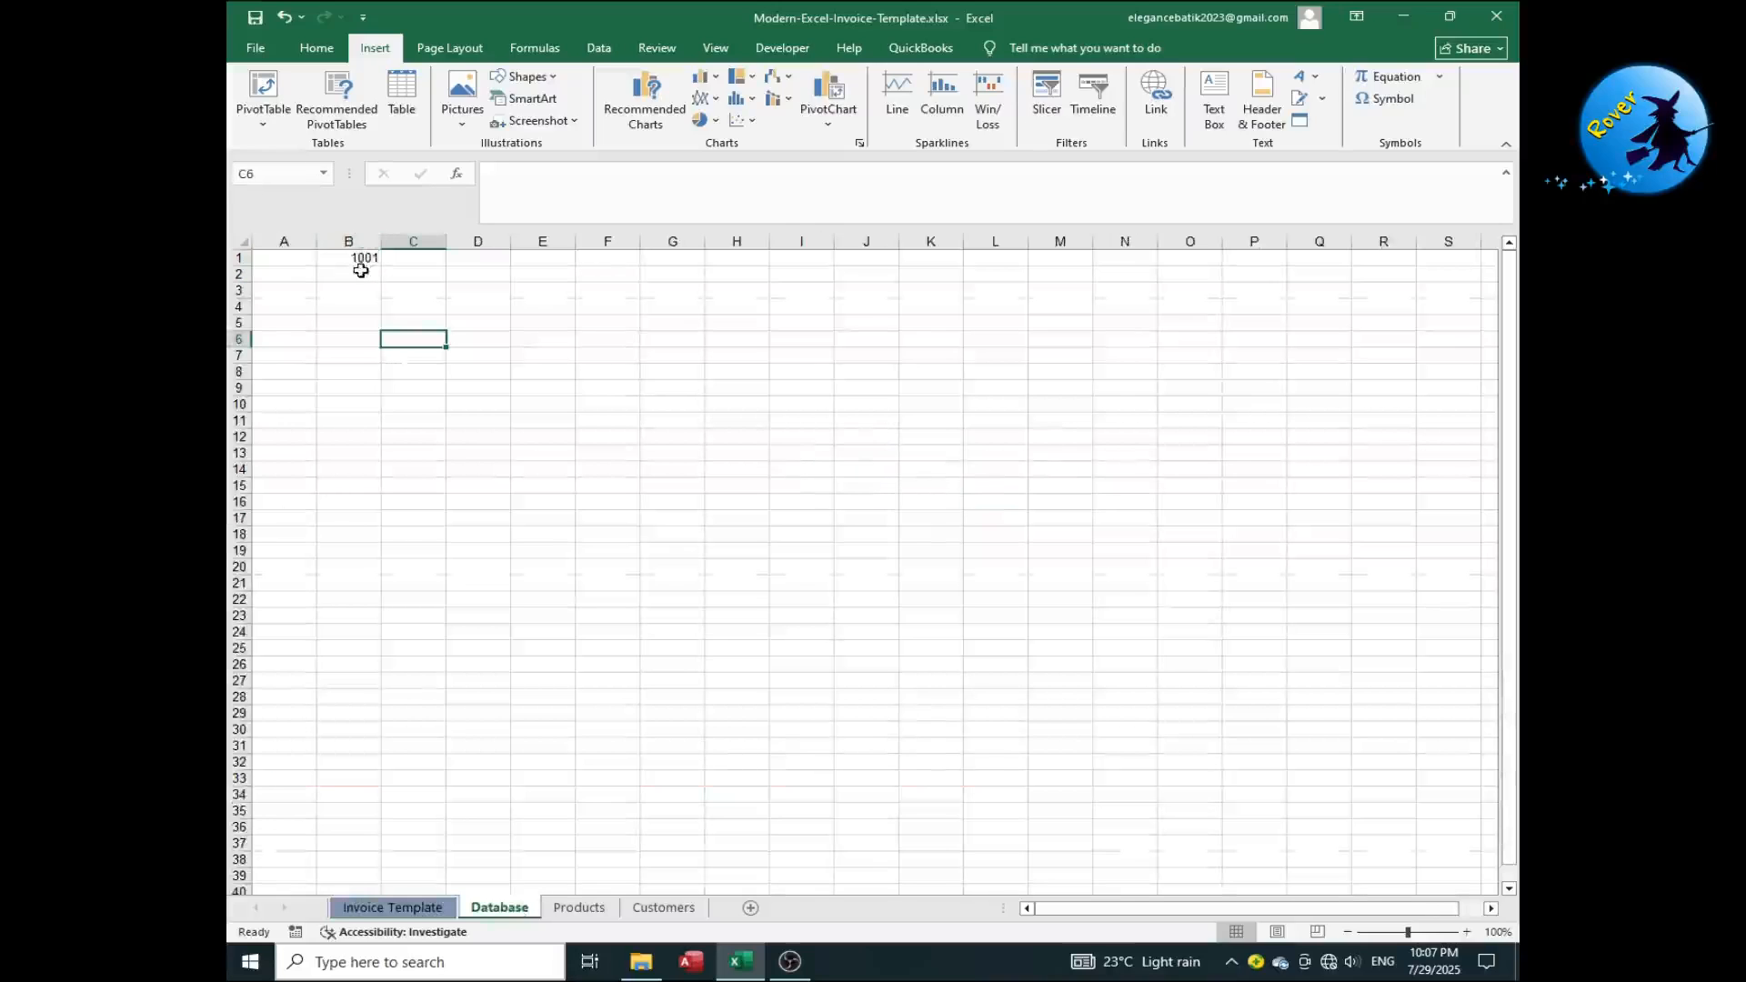
left_click(356, 257)
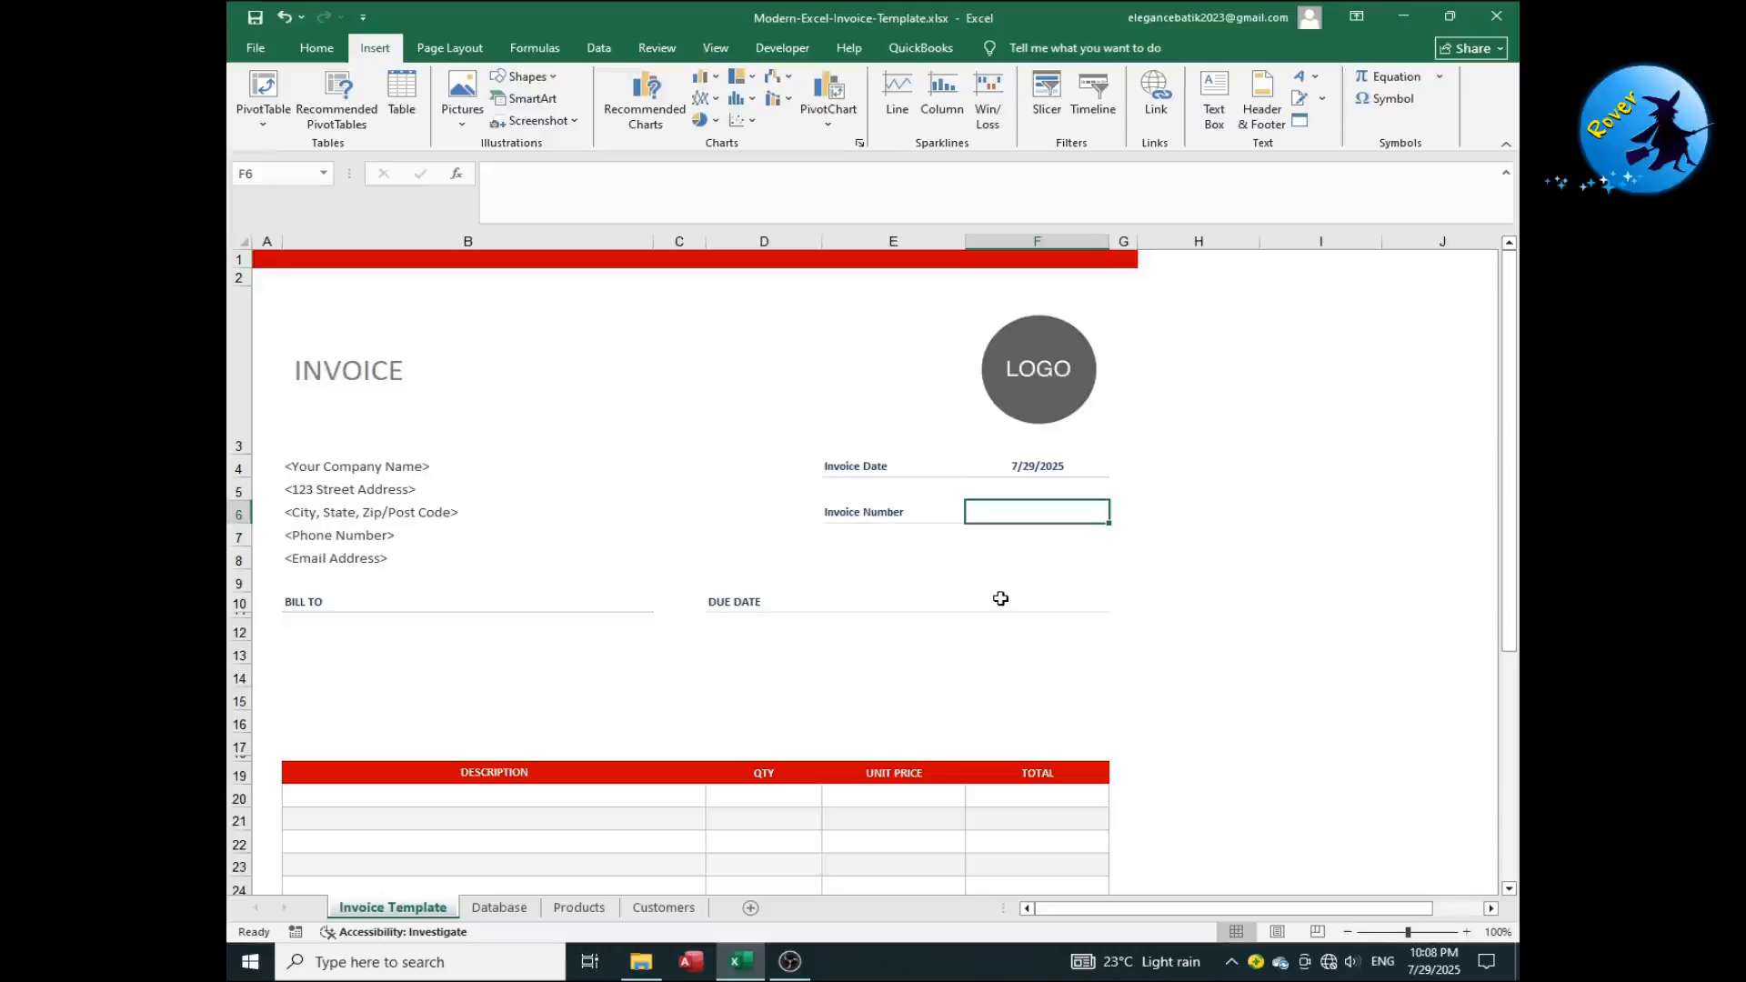
Enter the formula =TEXT(TODAY(),"YYYYMM")&"_"& Database!$B$1 in the Invoice Number cell F6 of the Invoice Template sheet
type("=TEXT")
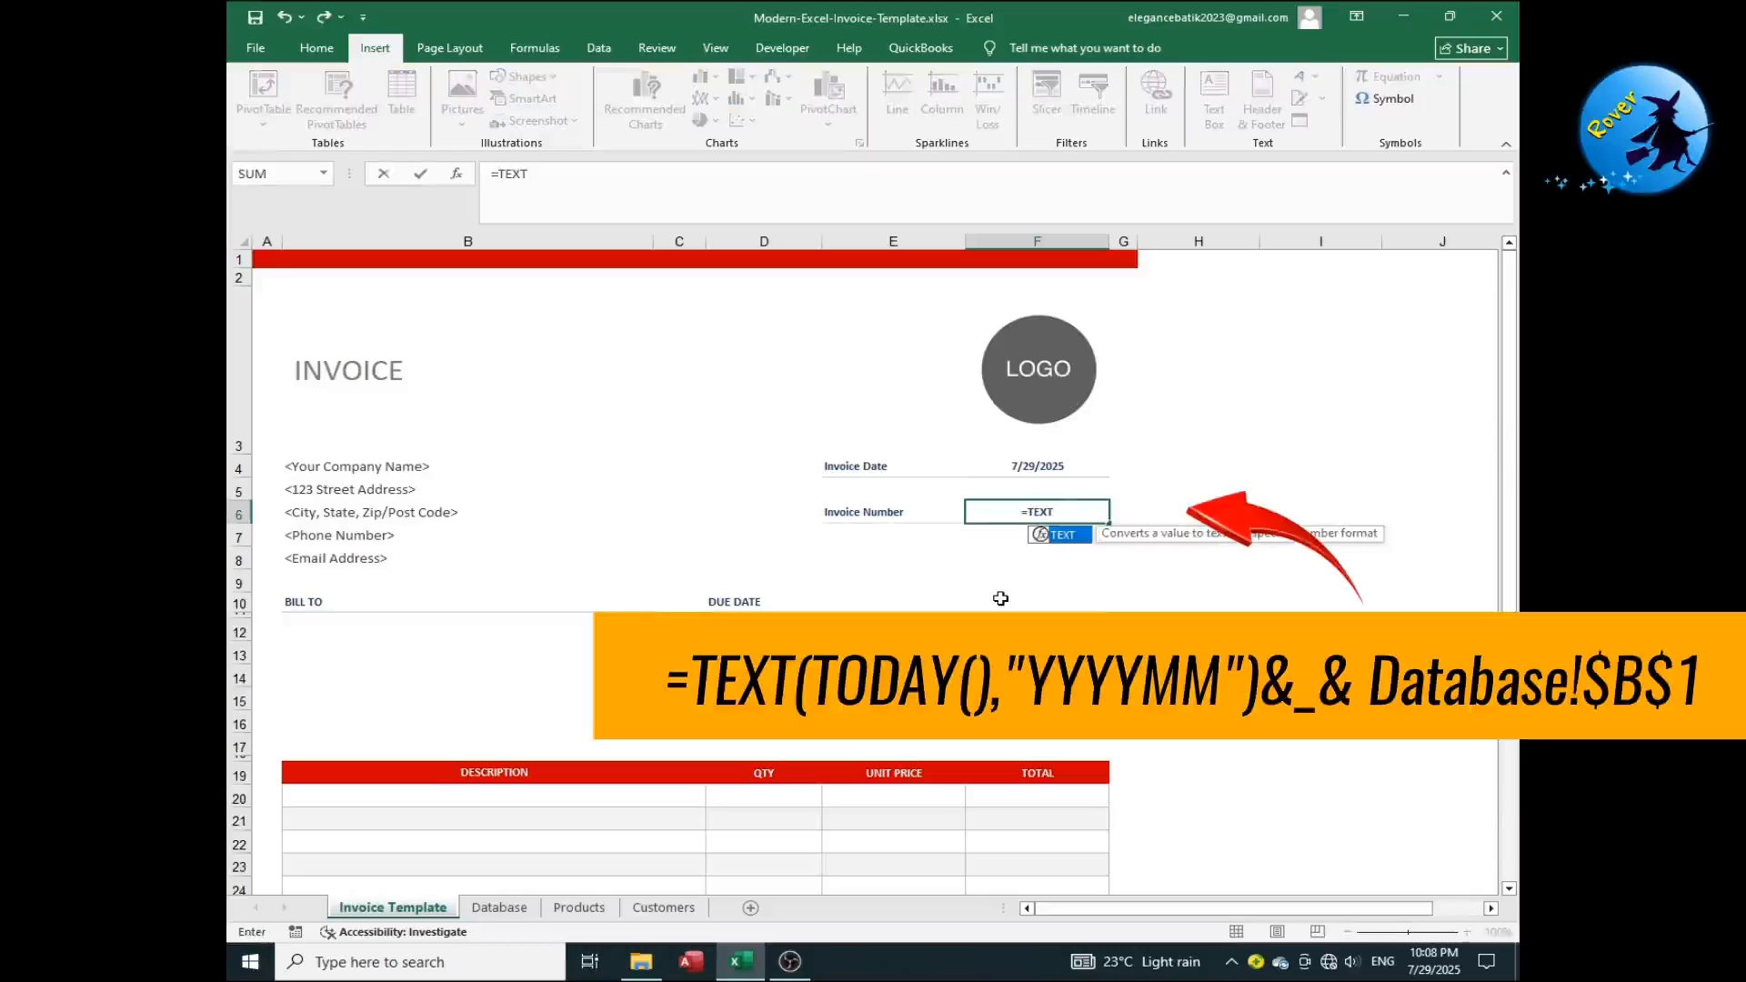
type("(")
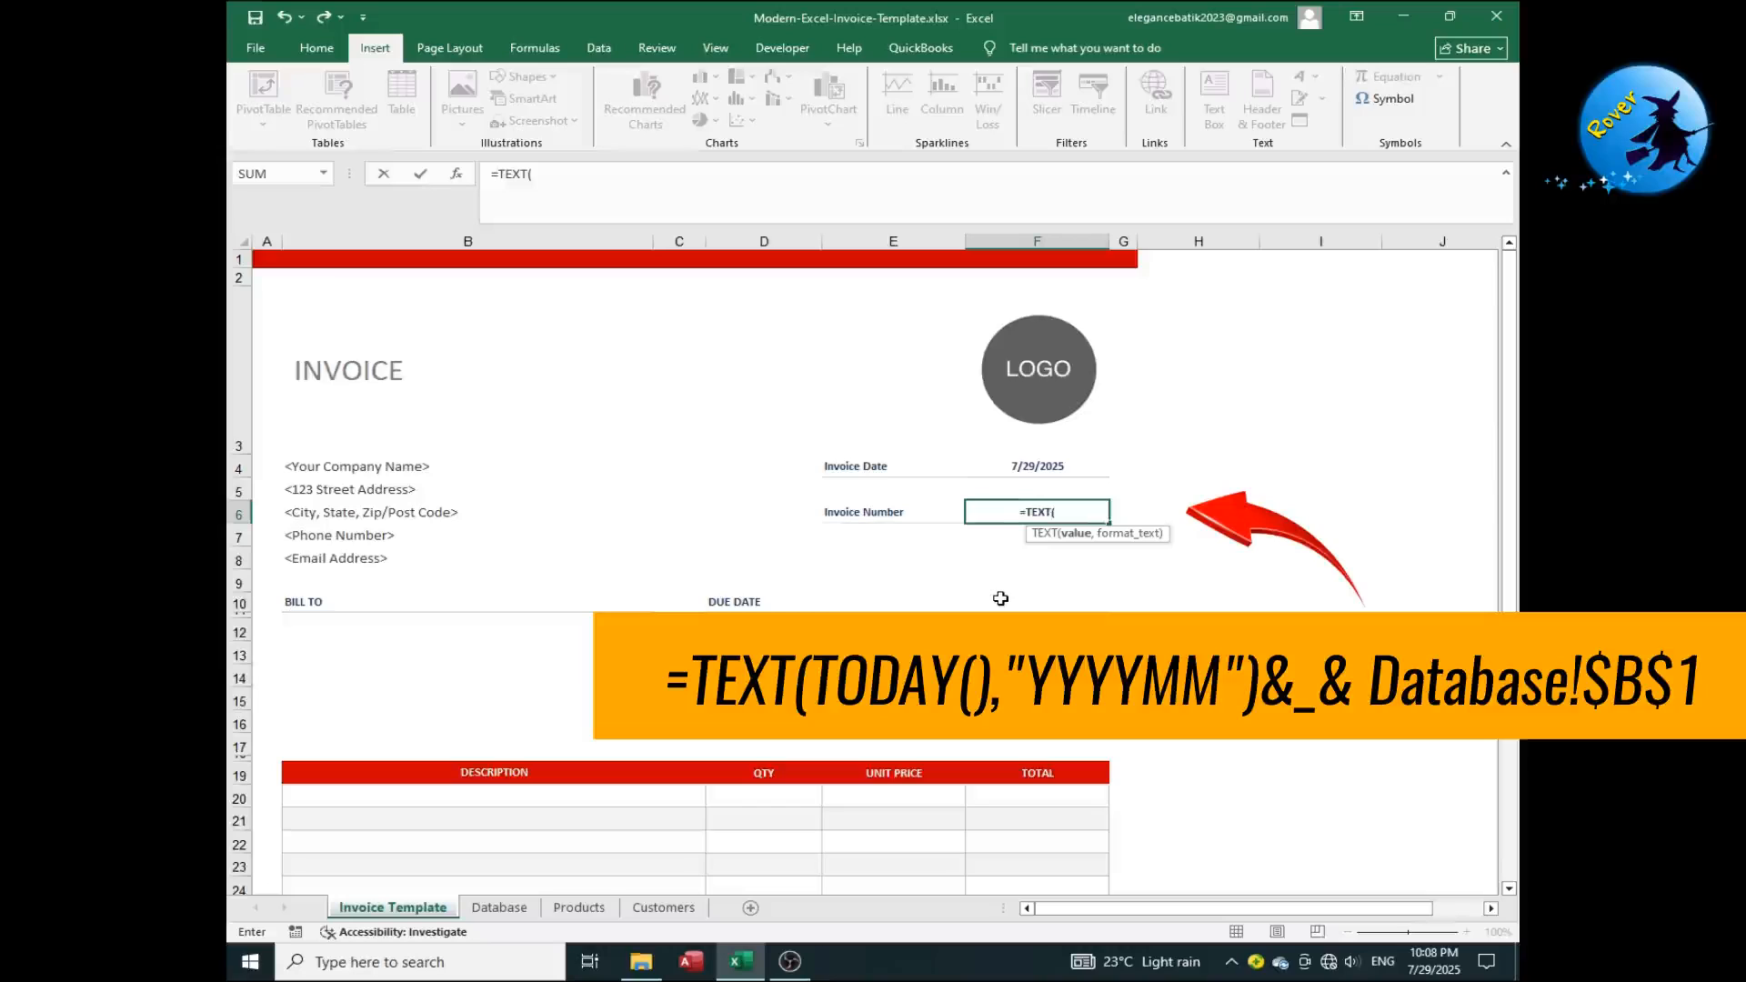
type("TODAY")
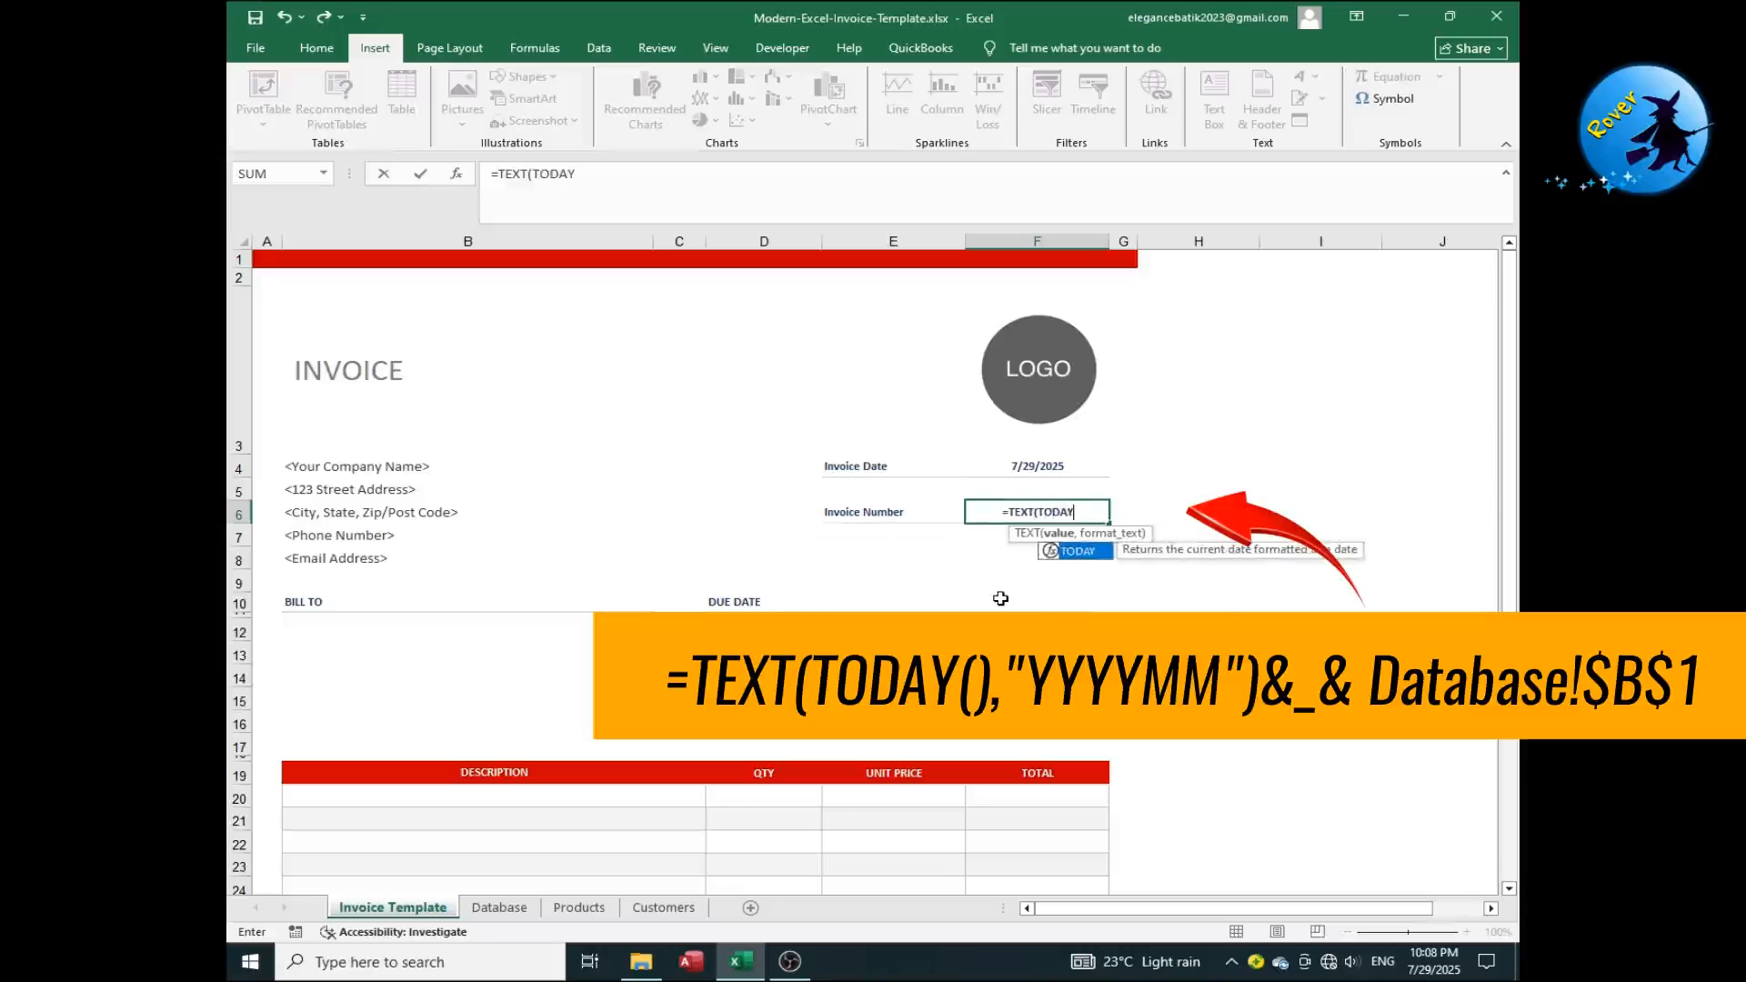
type("()")
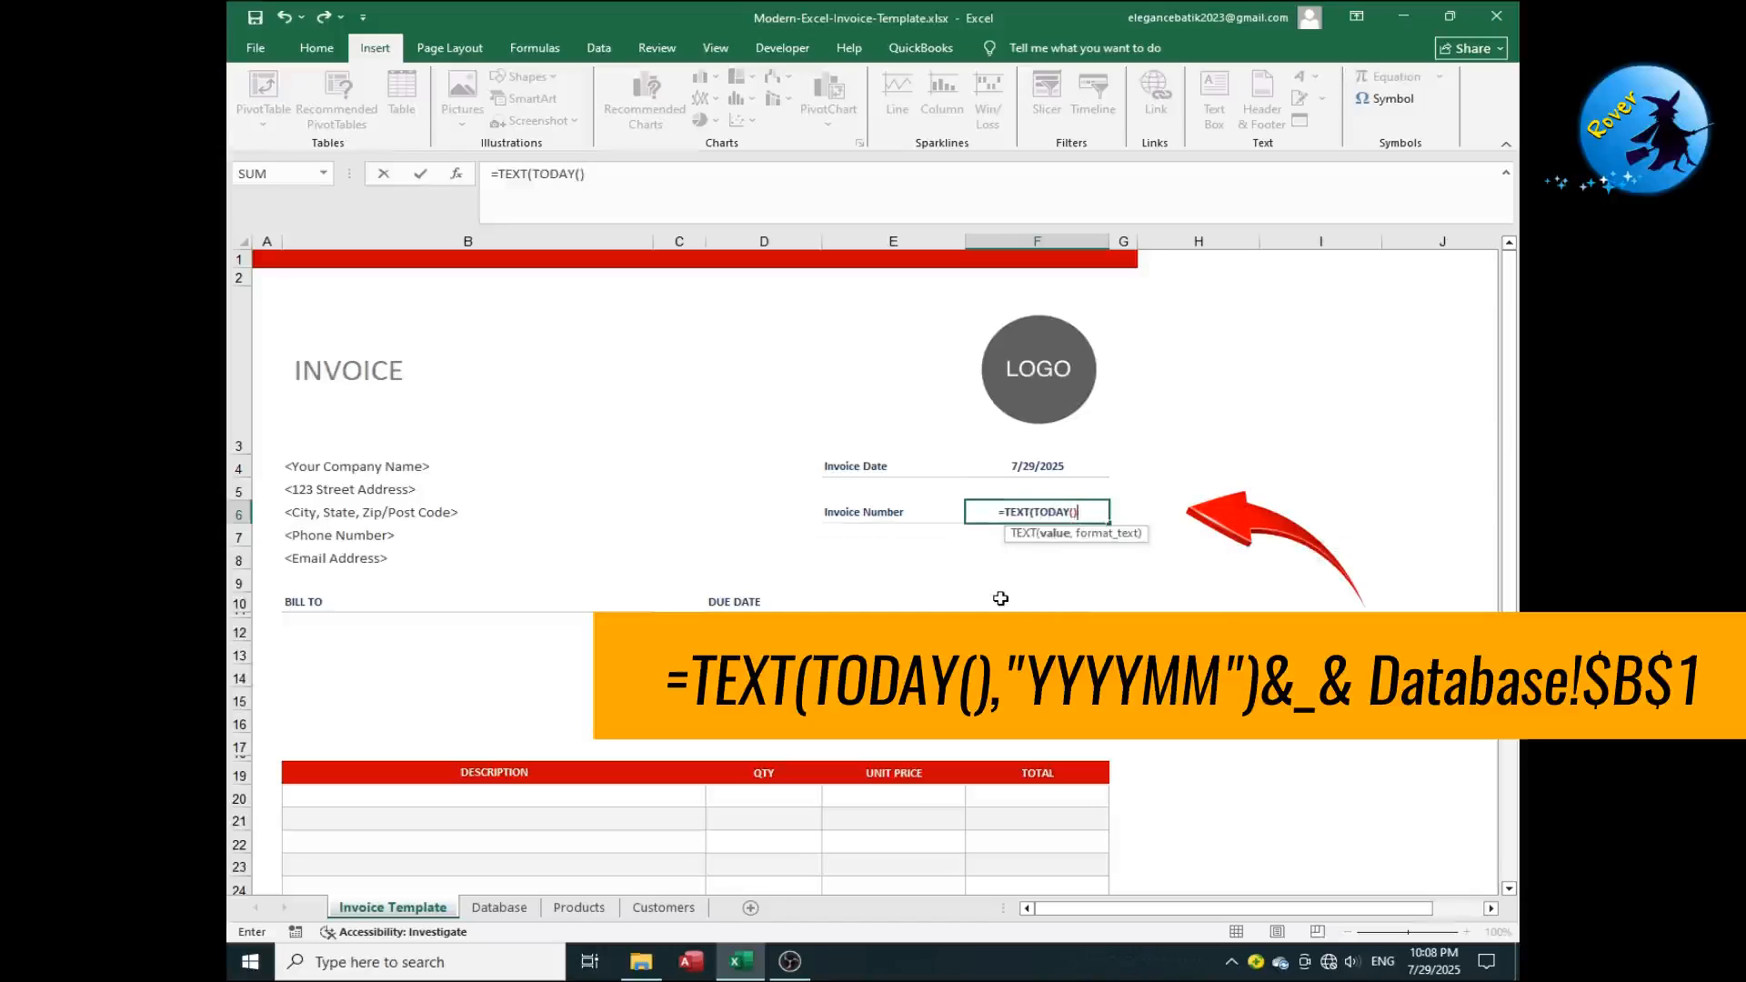
type(",")
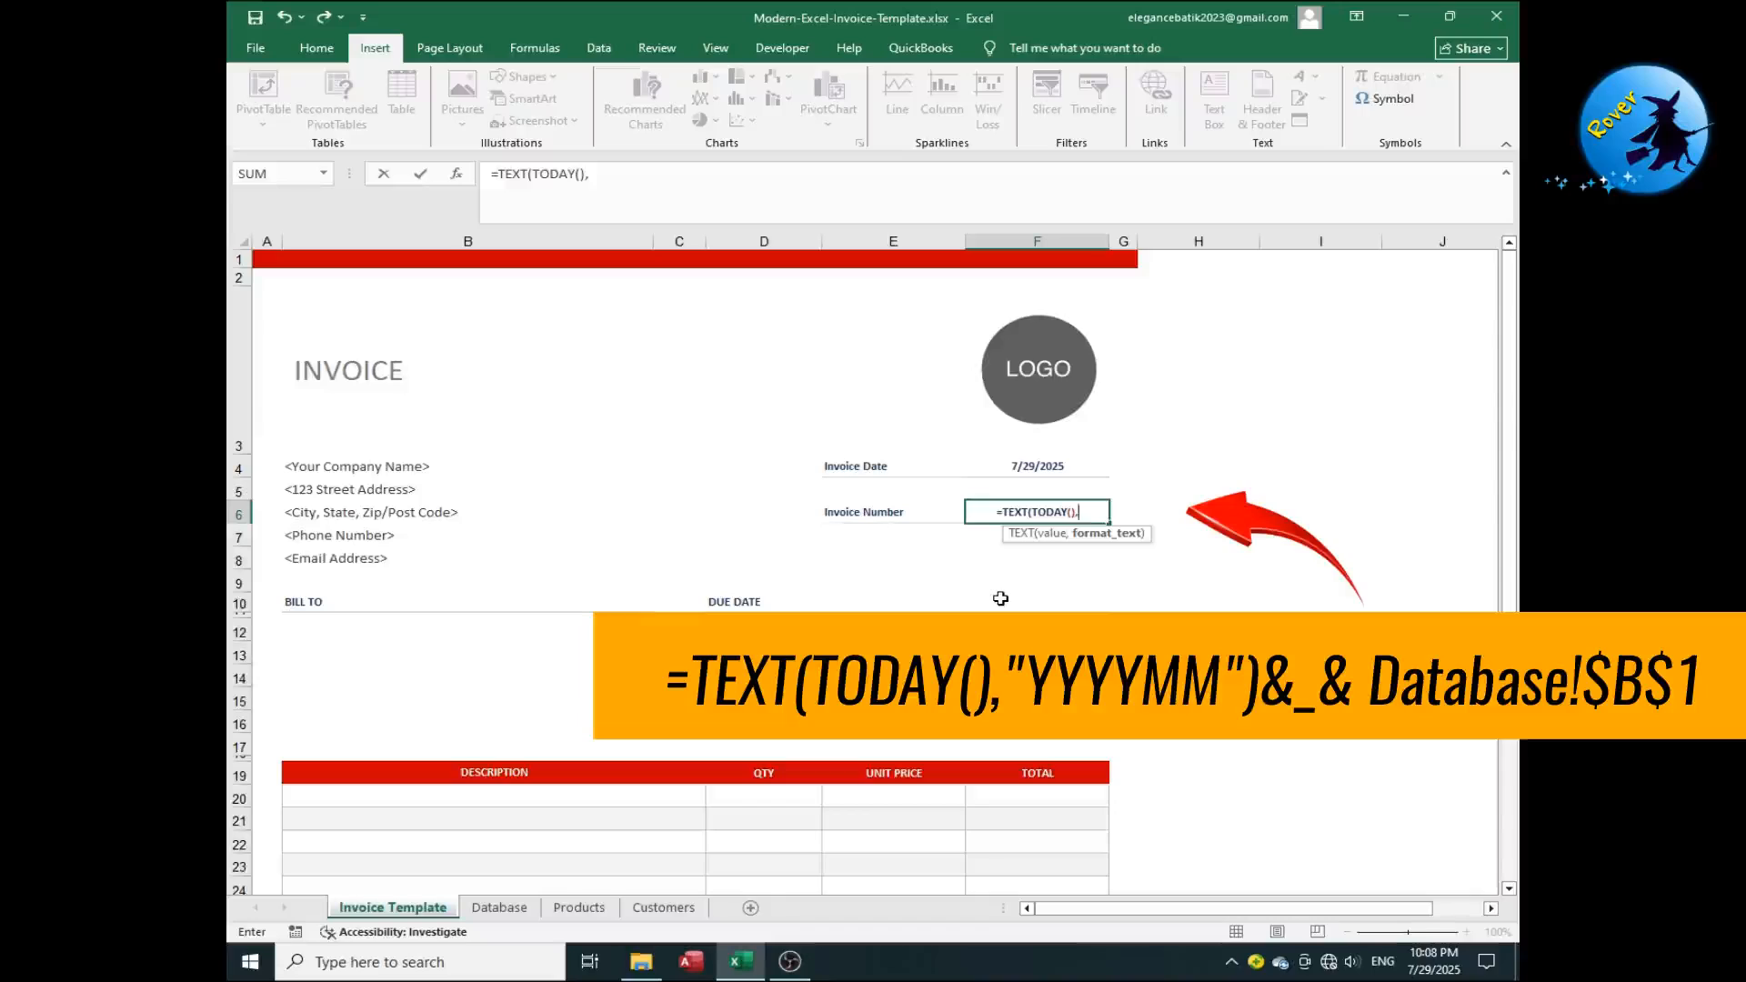
type("\"")
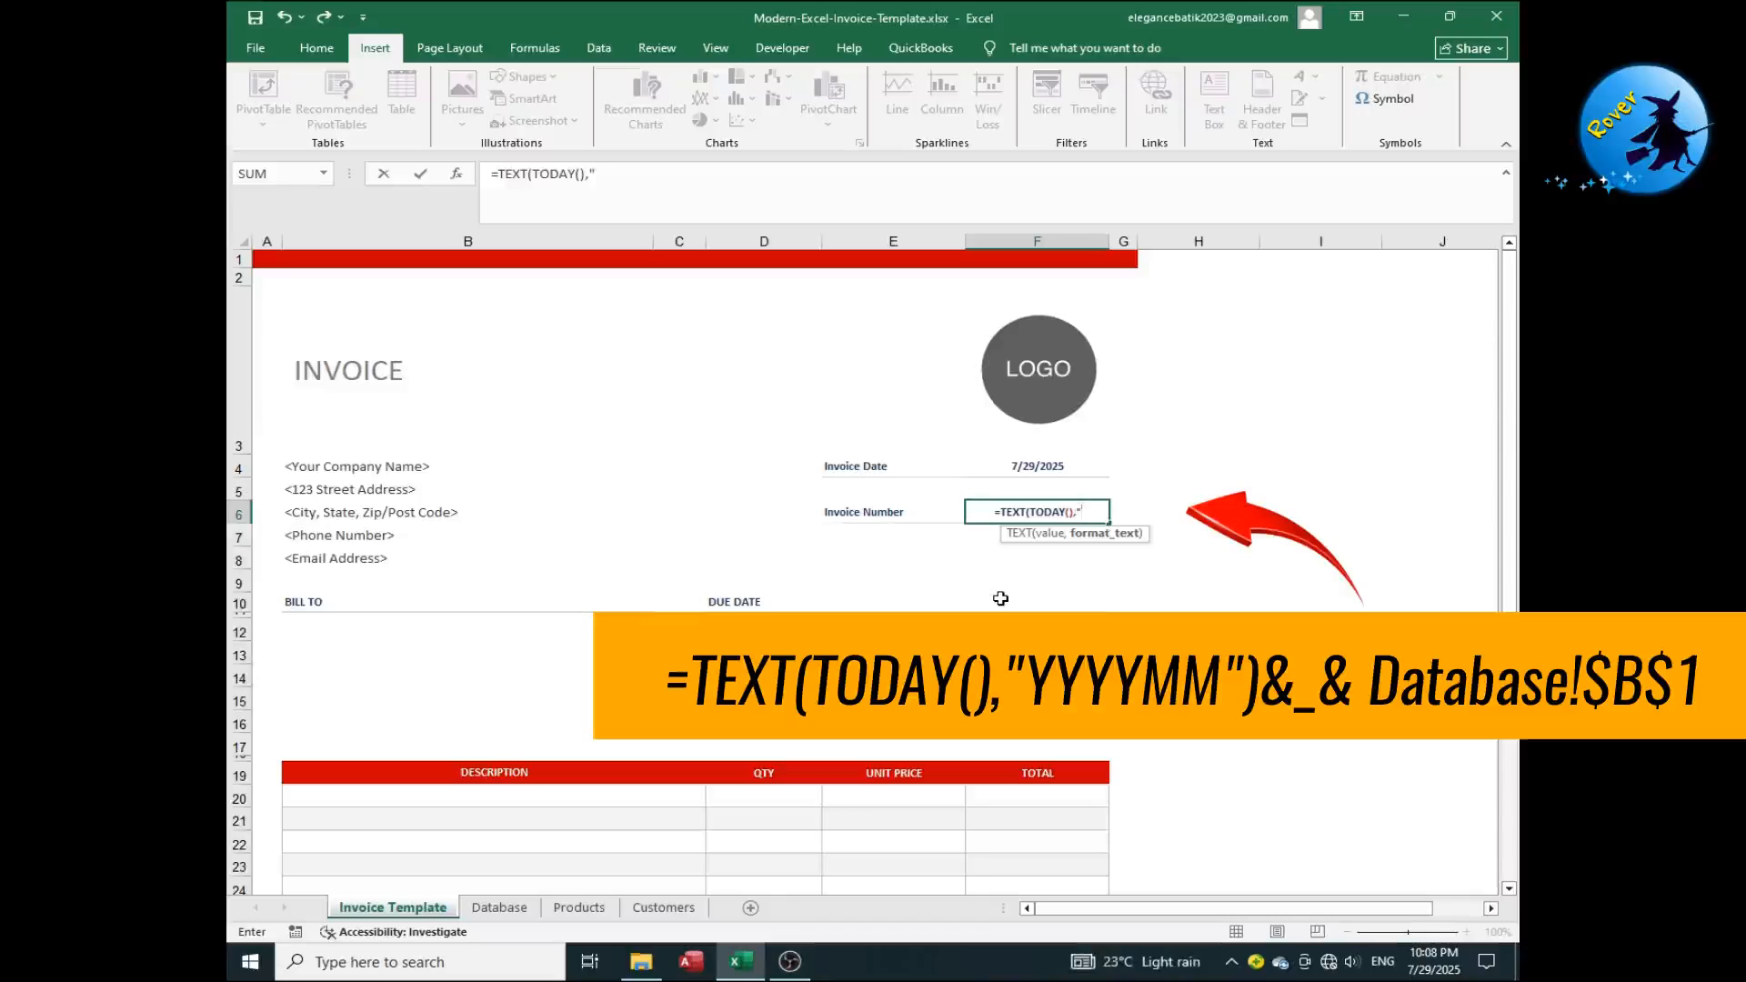
type("YYYY")
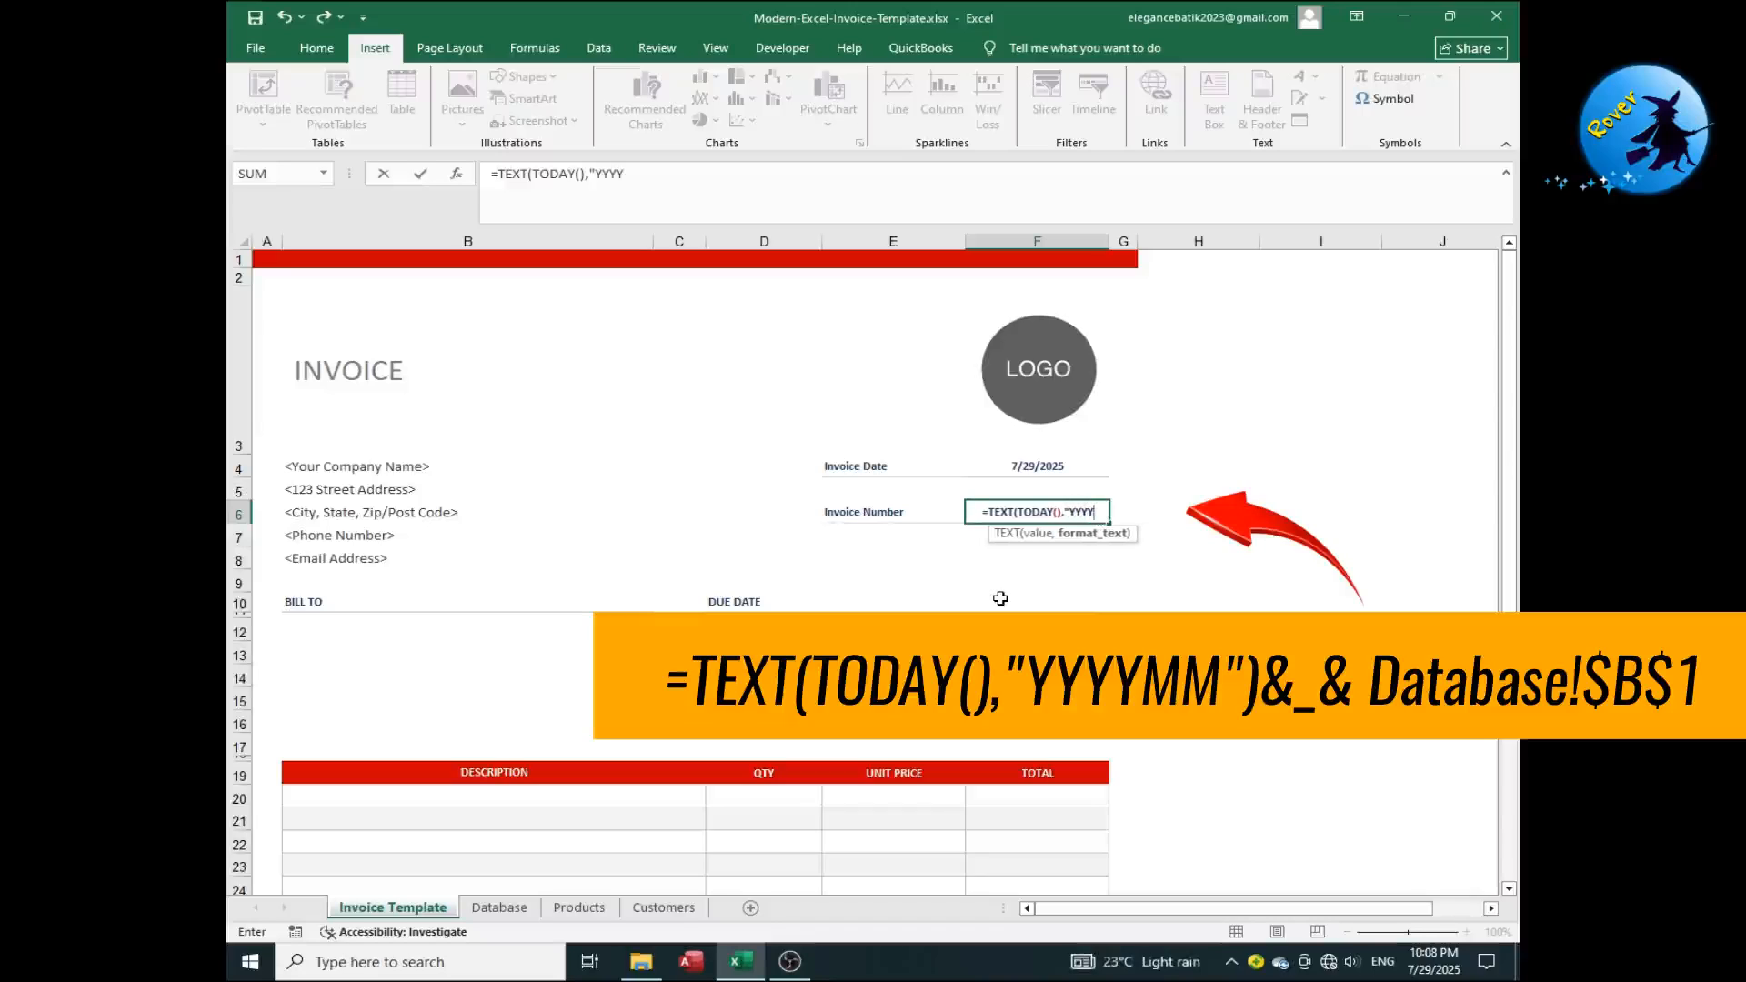
type("MM")
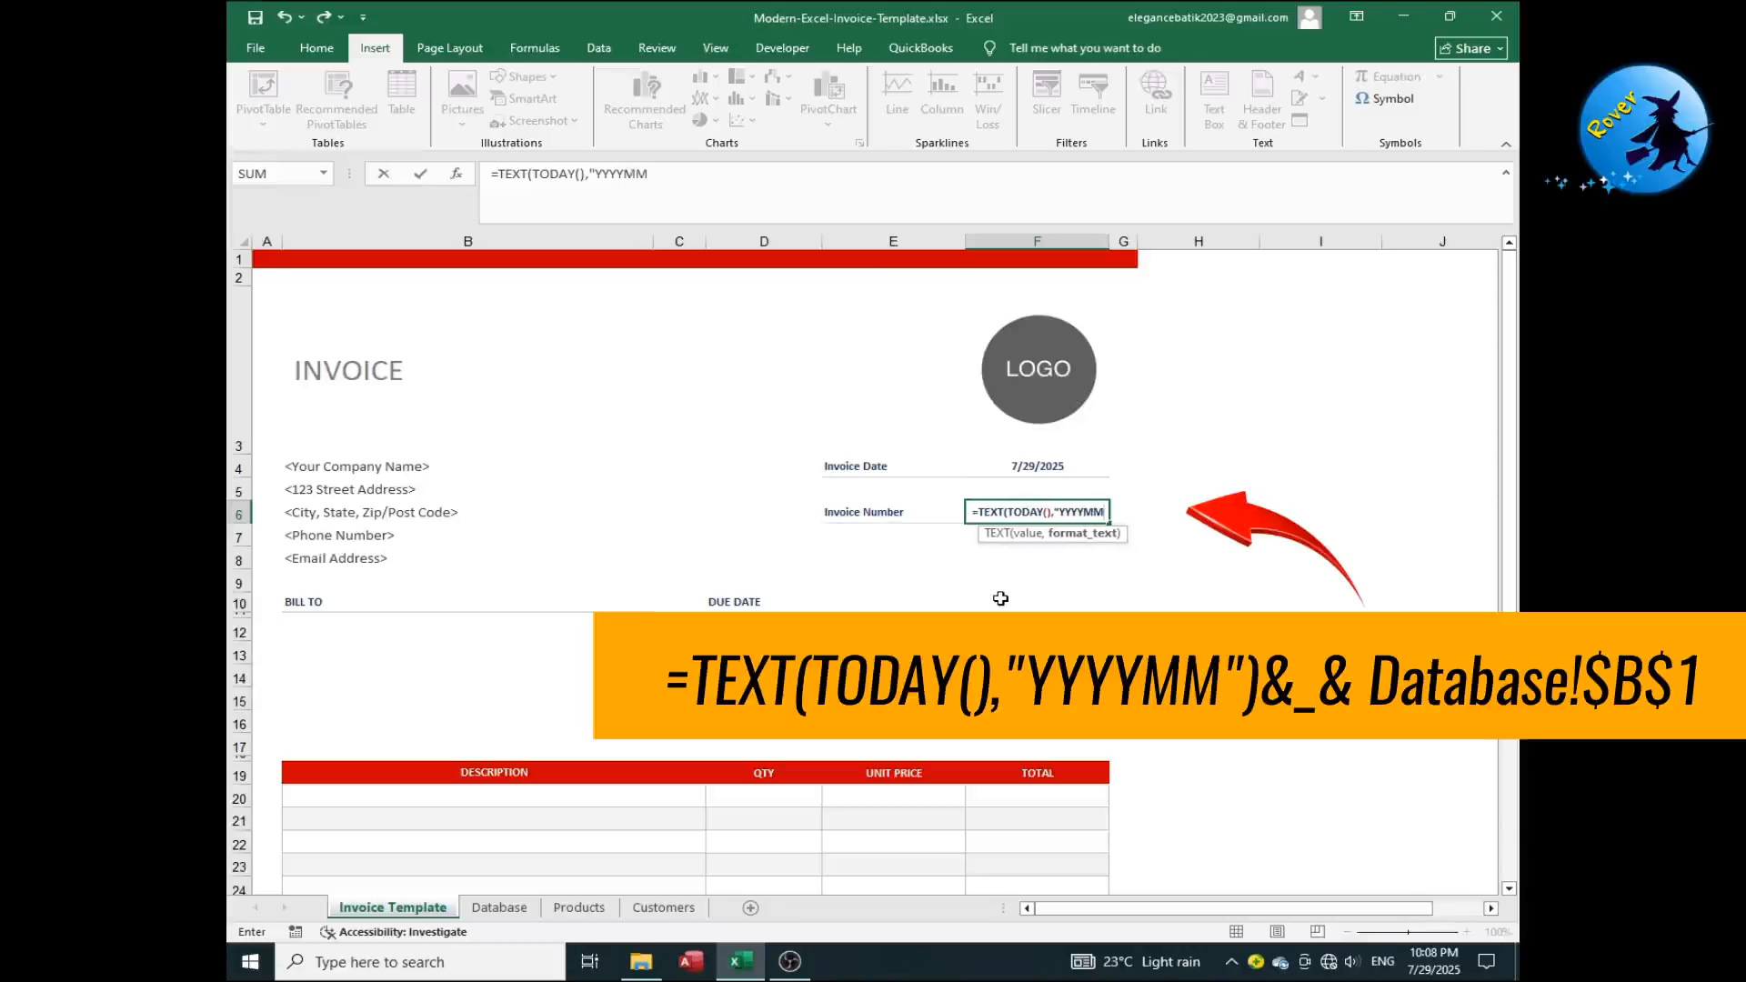
type("\"")
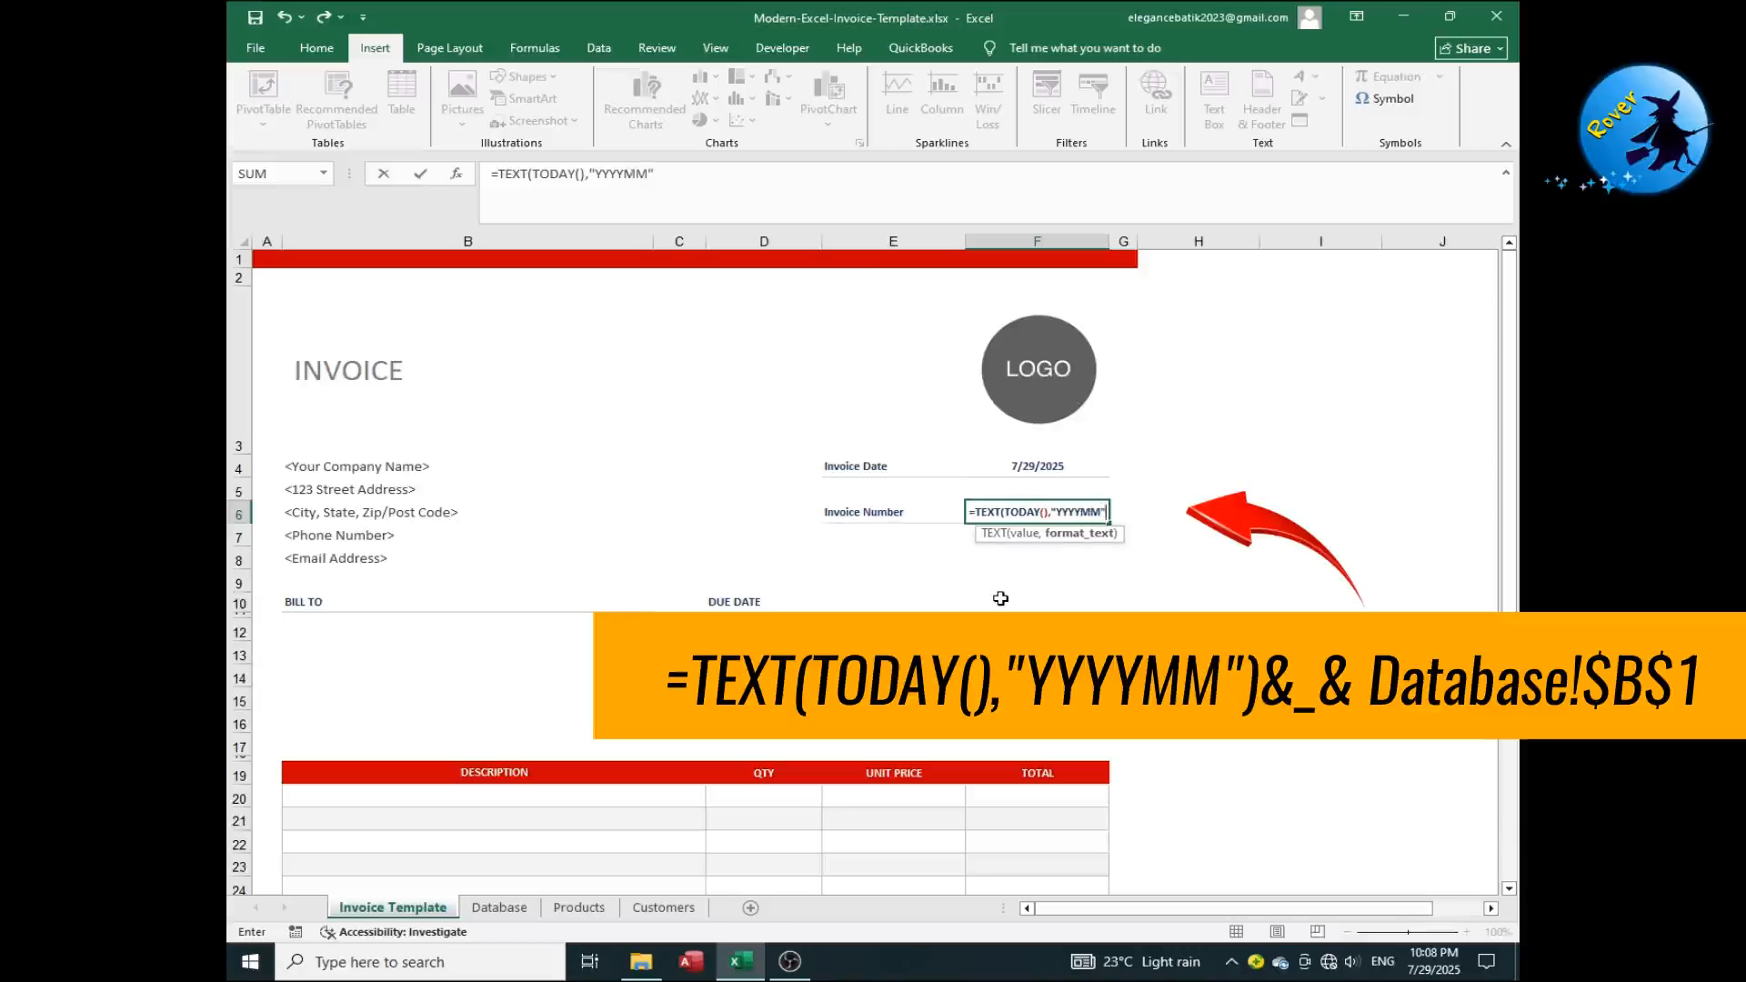
type(")")
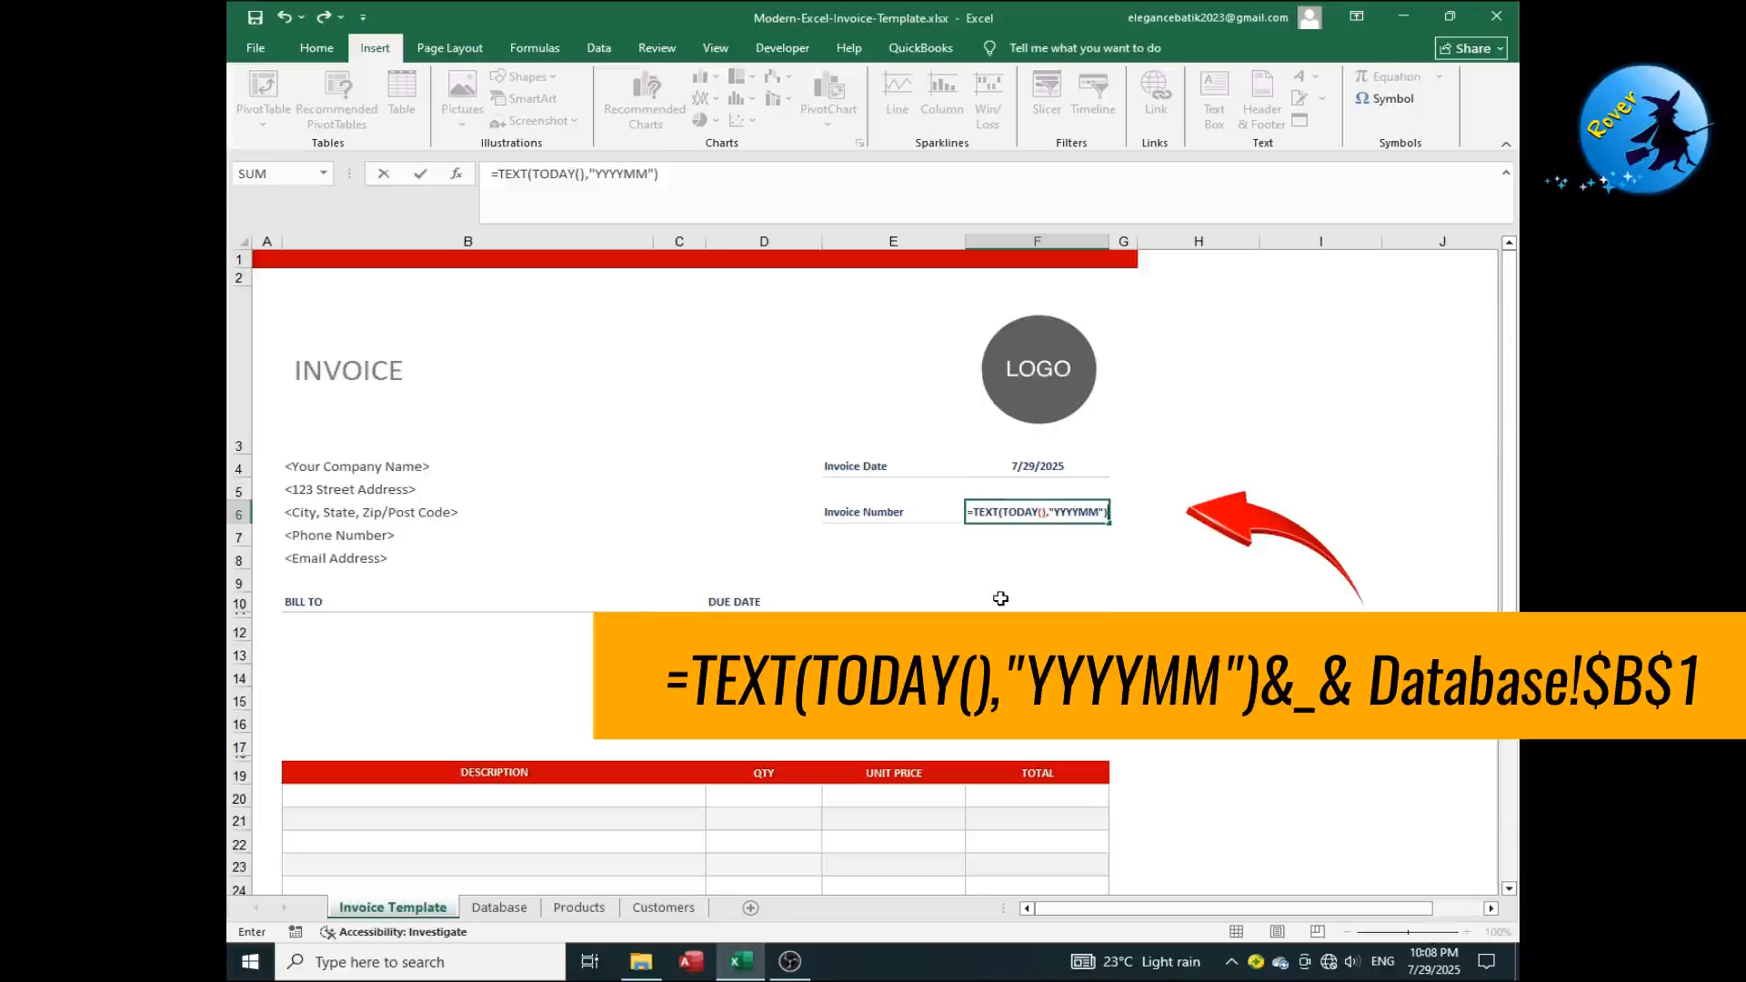
type("7")
key("BackSpace")
type("&")
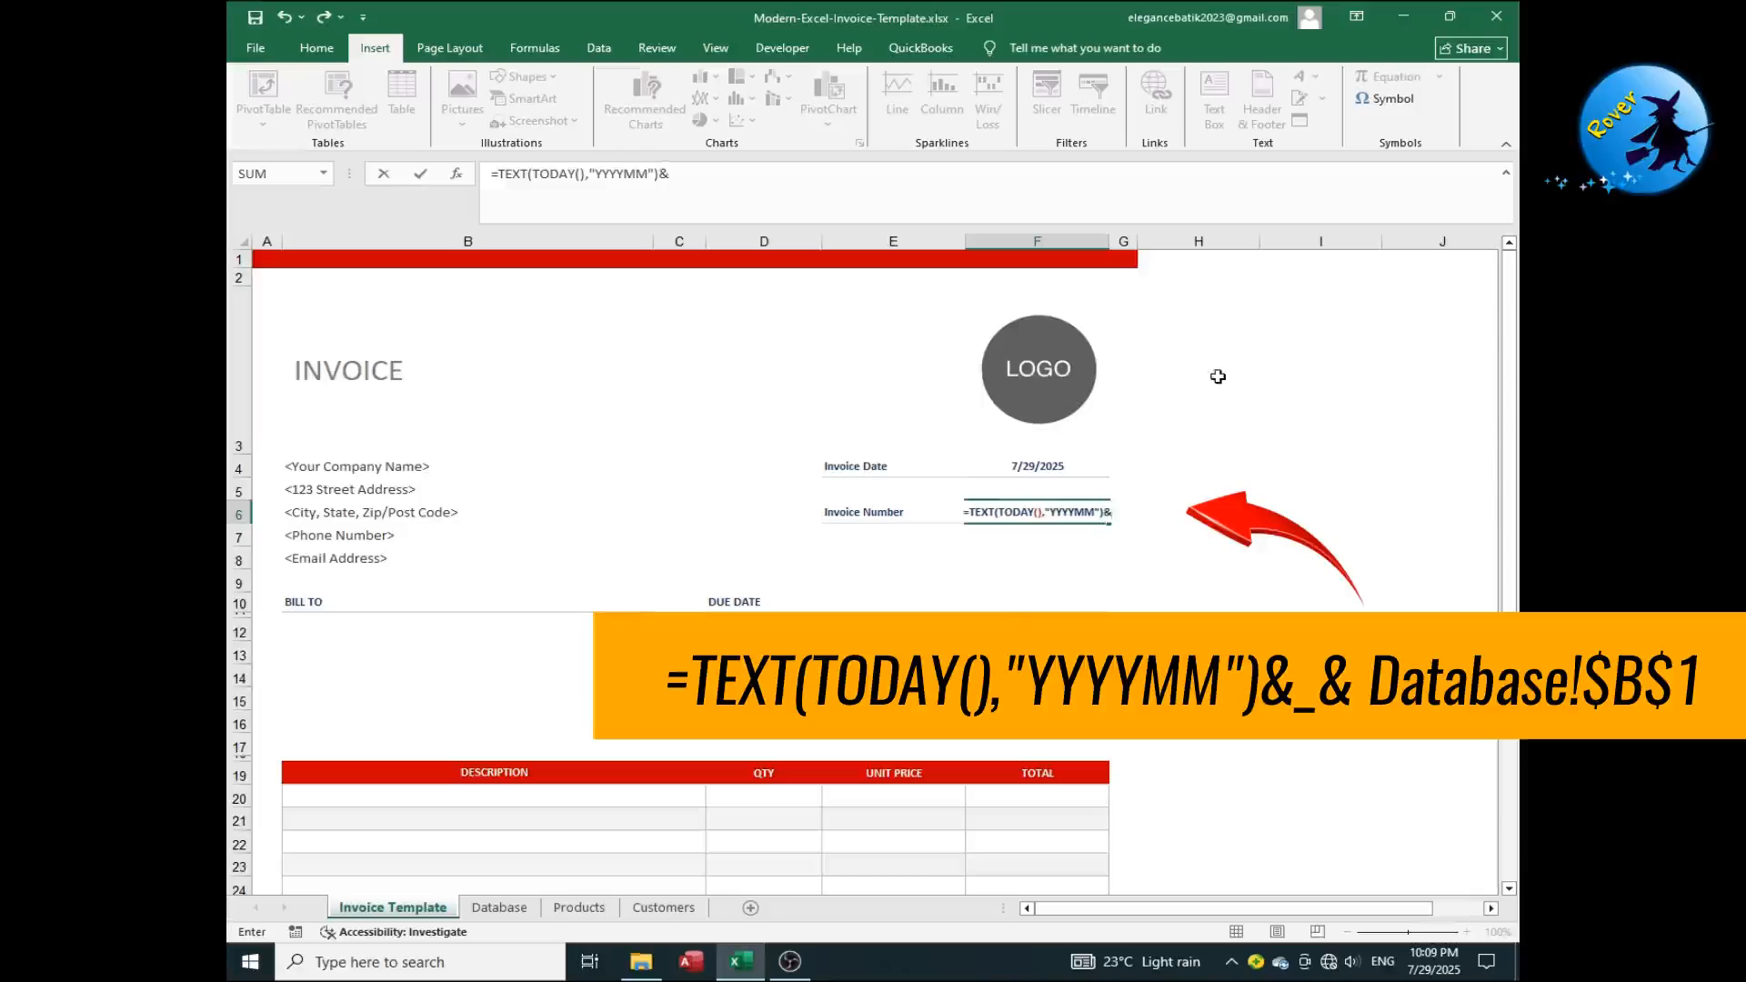
type("\"")
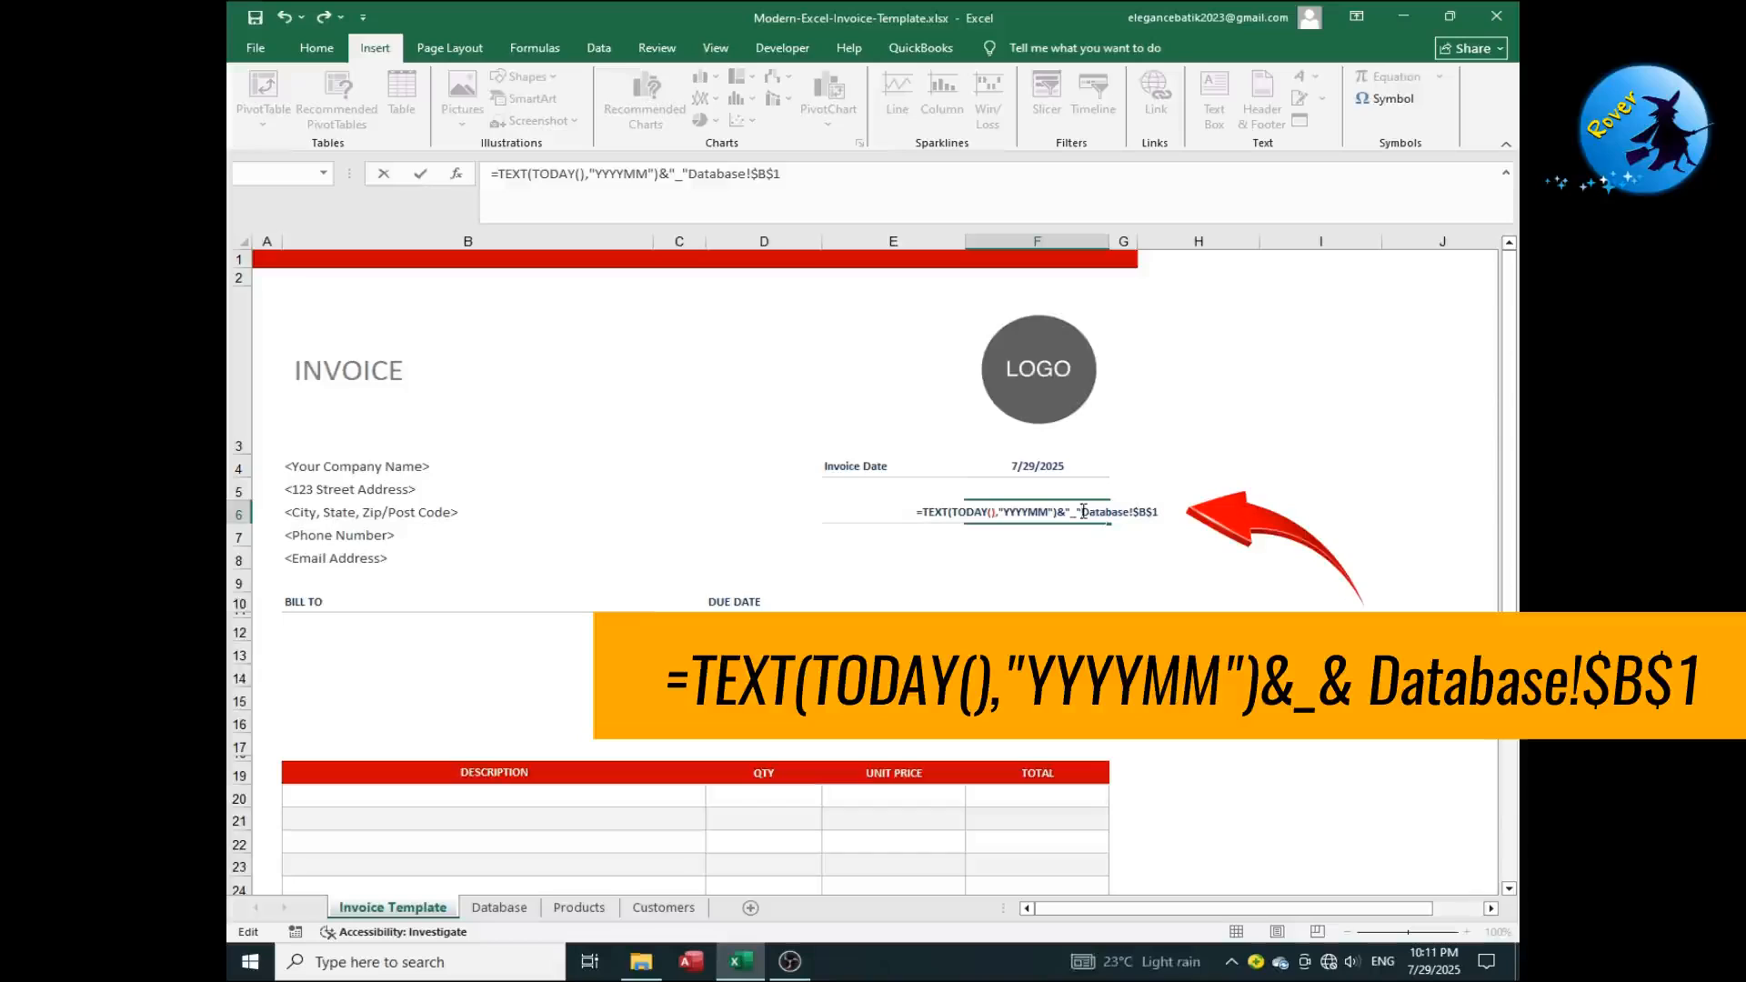
type("&")
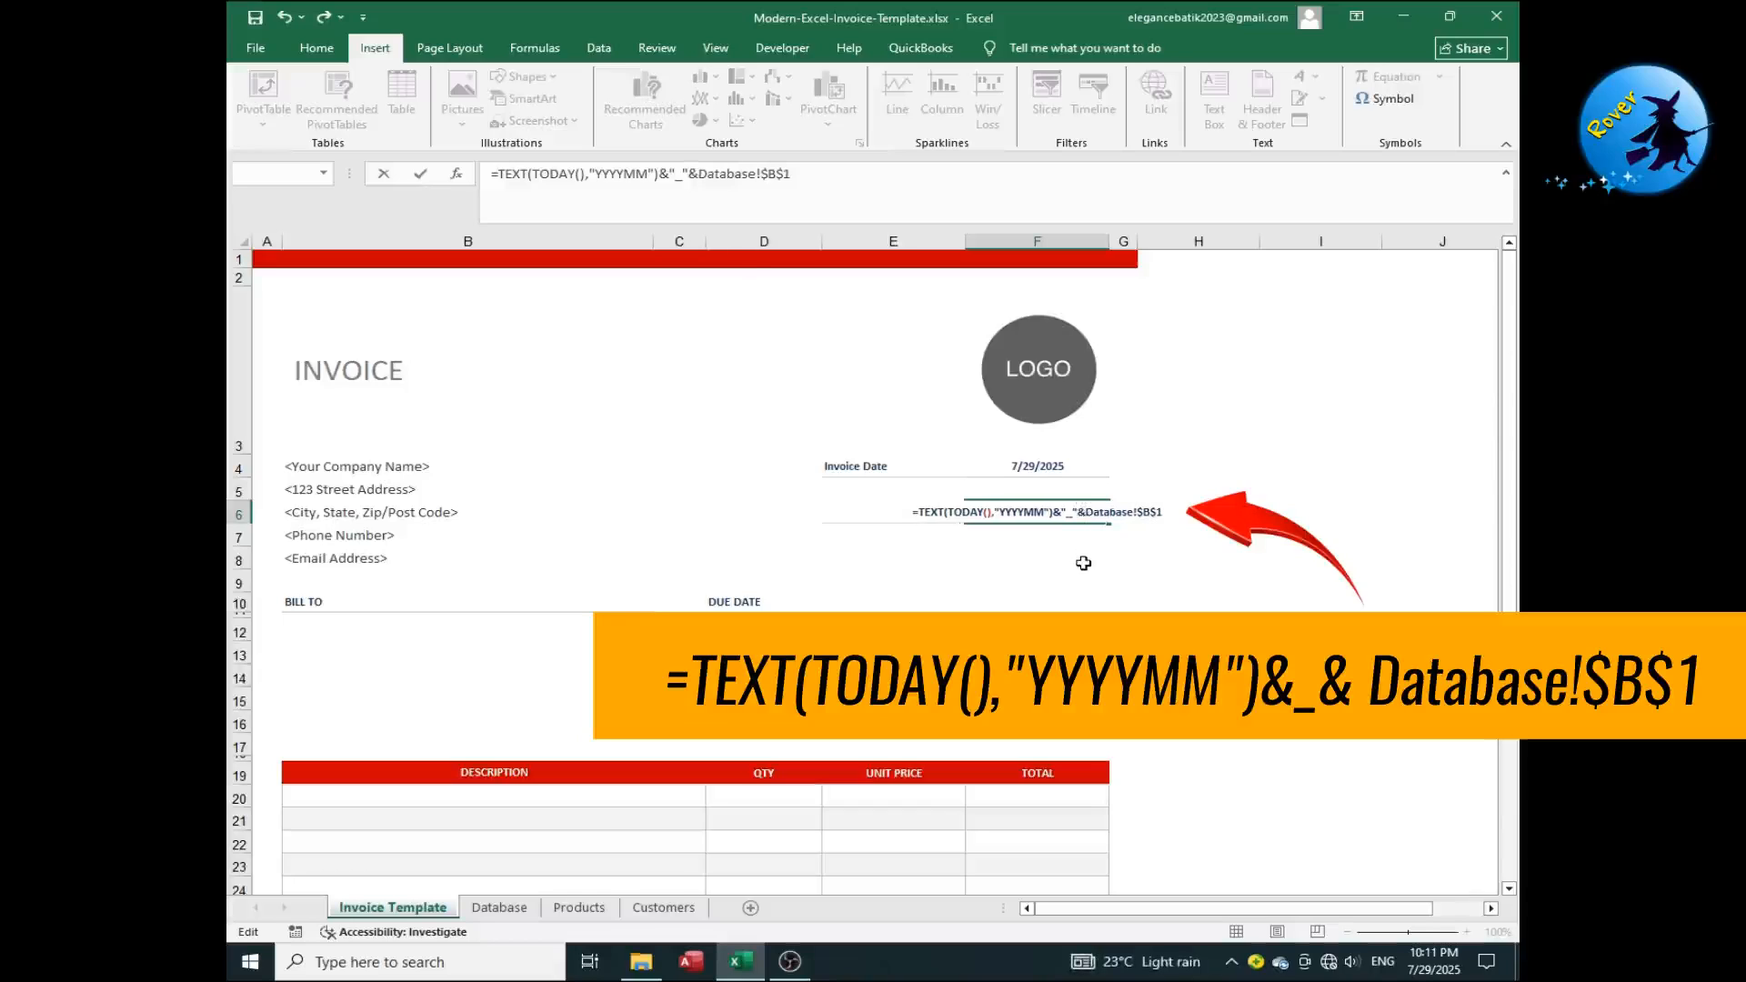
left_click(1084, 563)
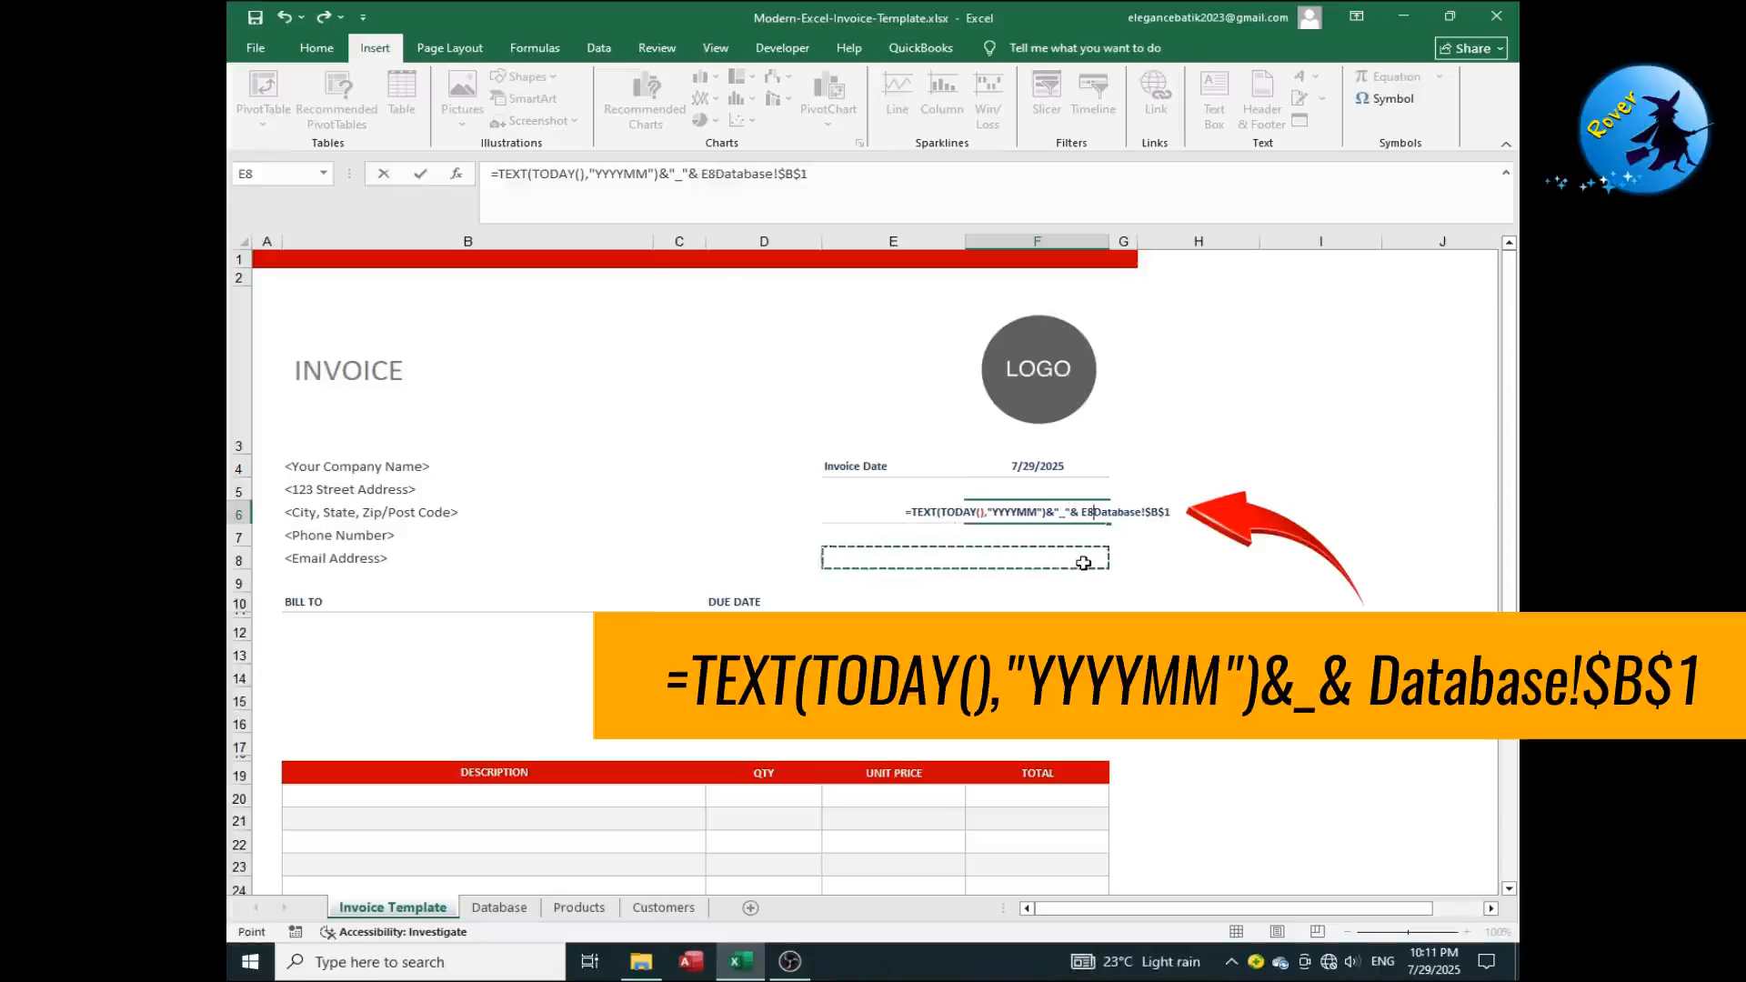
key("BackSpace")
key("BackSpace")
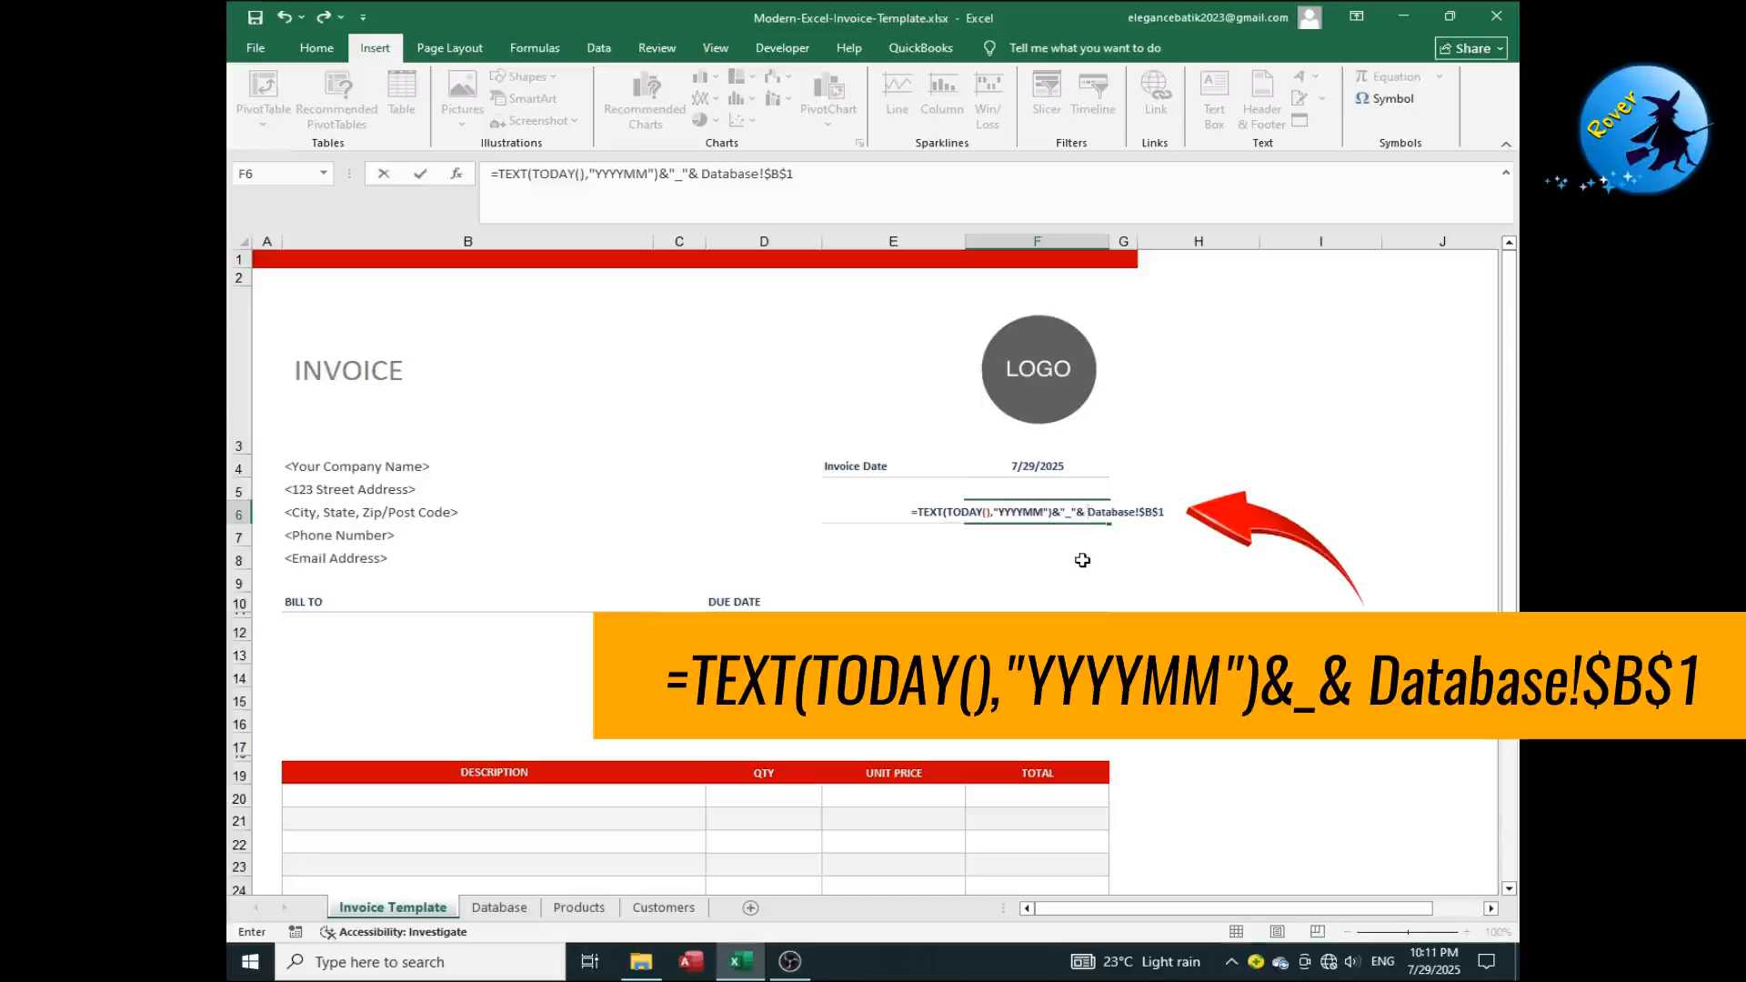
key("Return")
left_click(1053, 509)
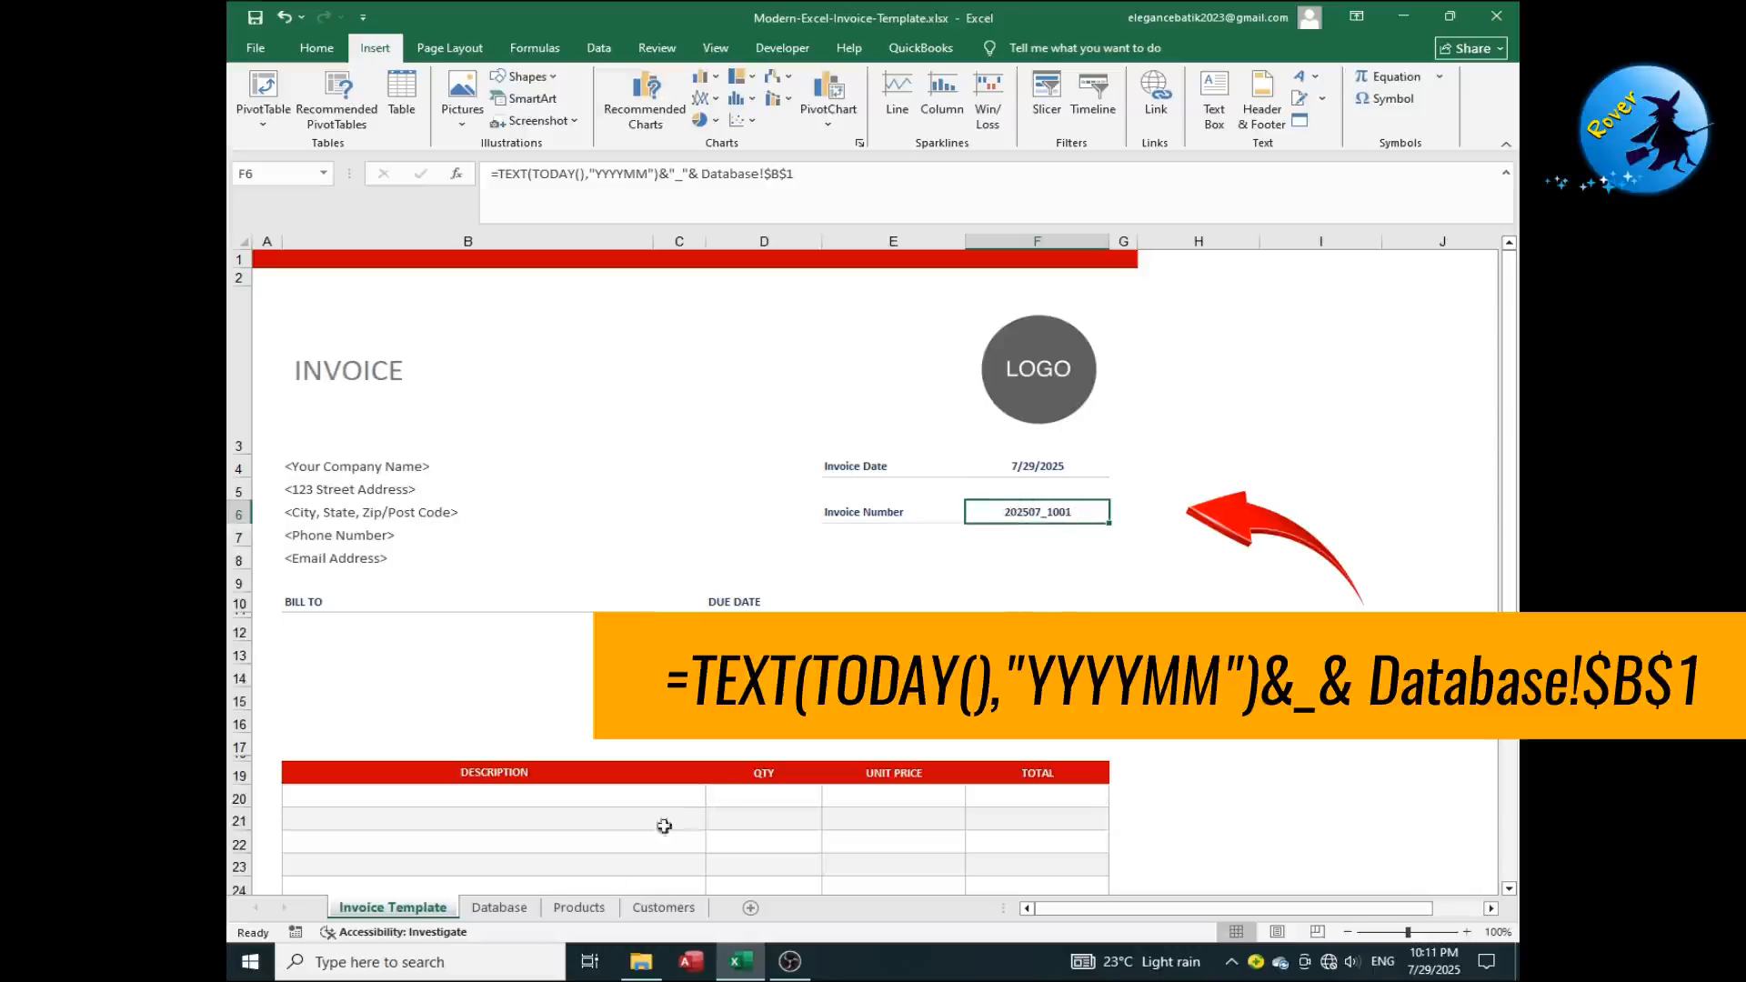
Set cell B1 of the Database sheet to 1002 and return to the Invoice Template sheet
left_click(499, 907)
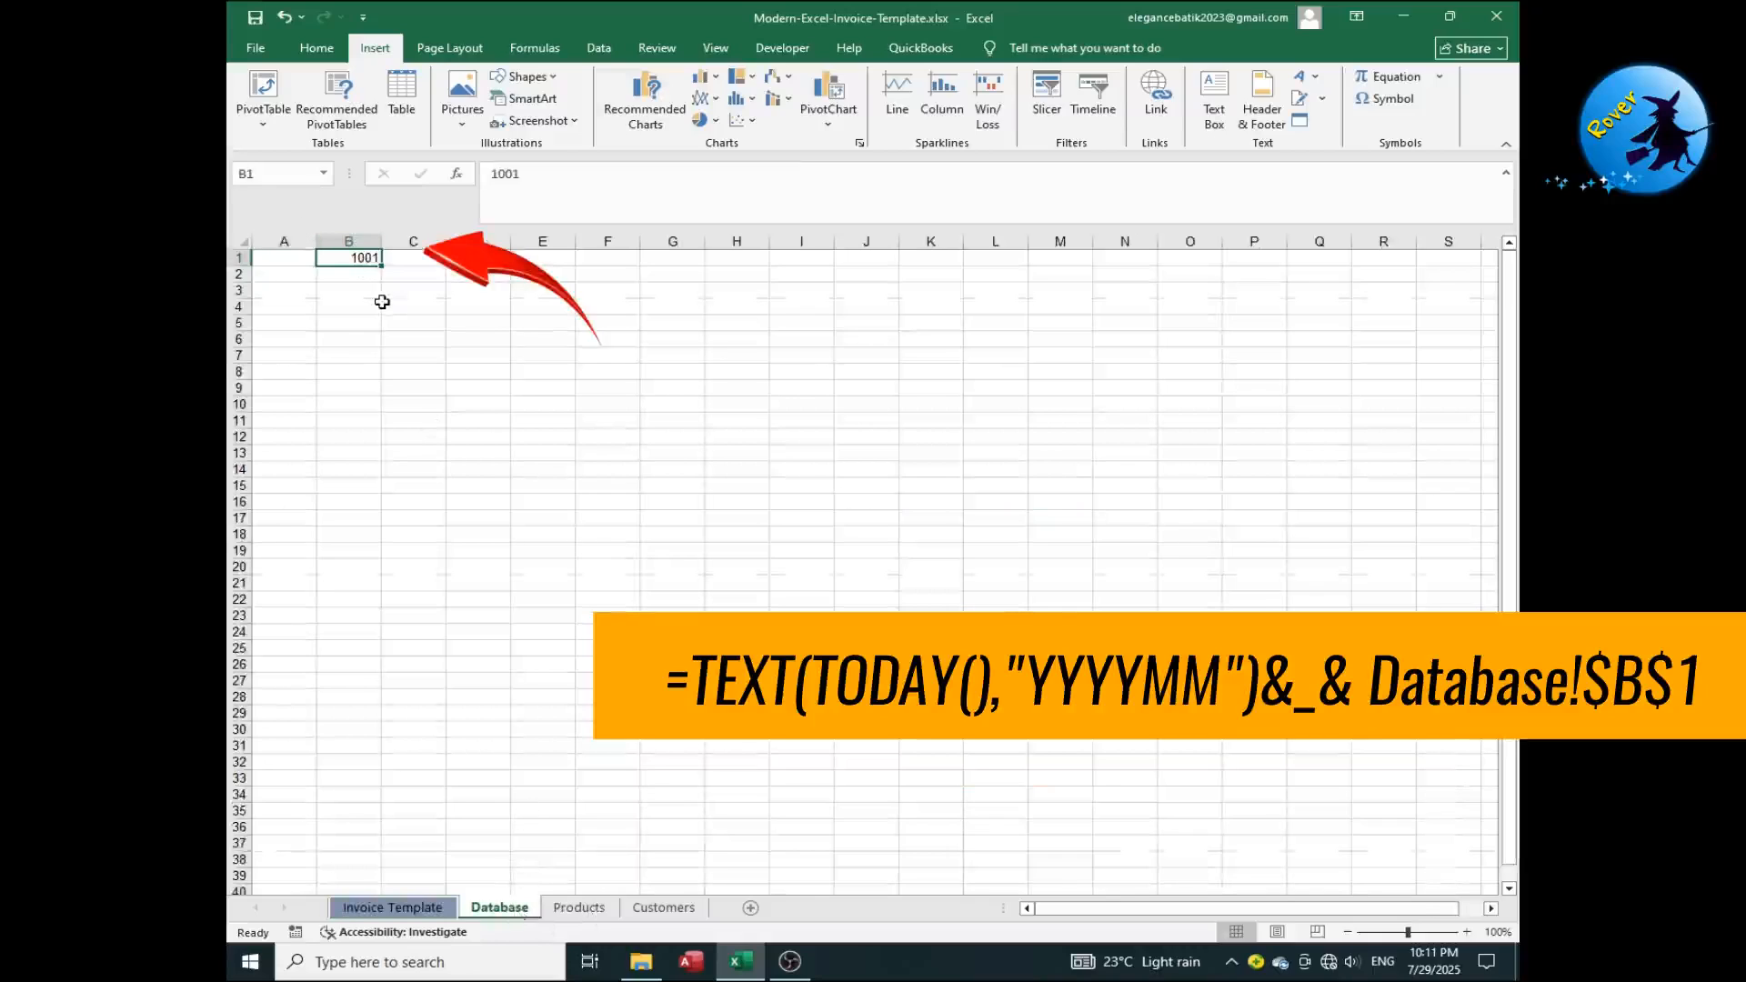
type("1002")
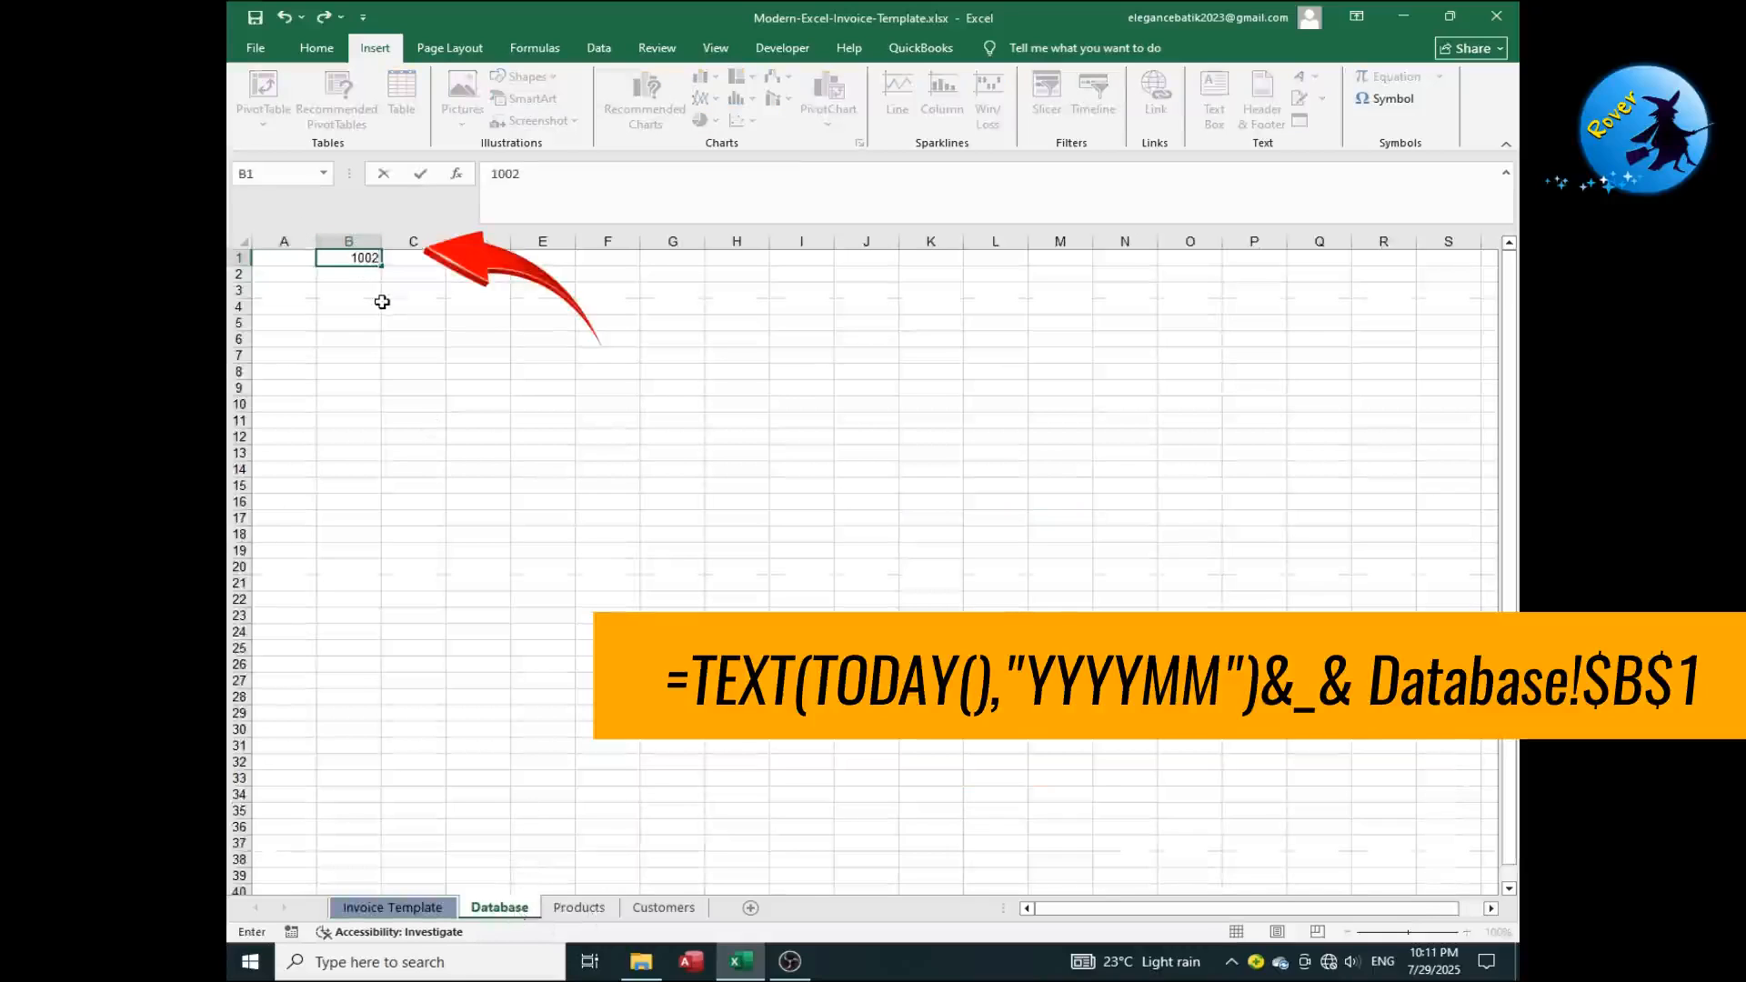
key("Return")
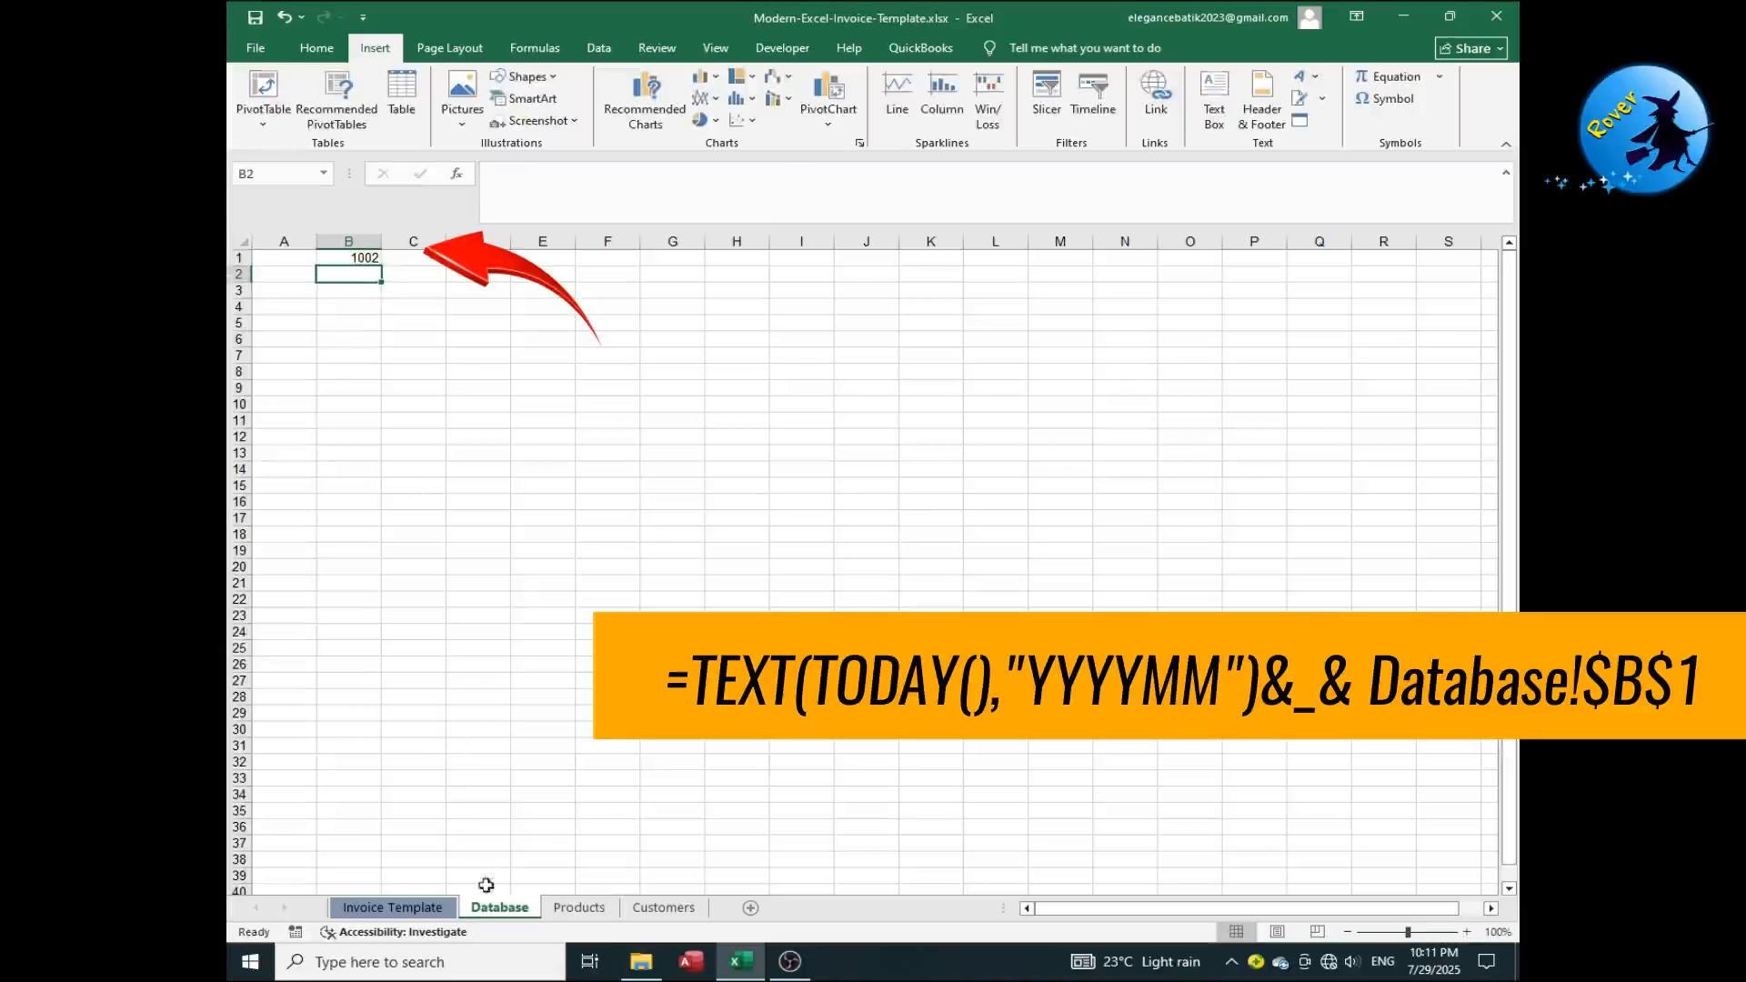
left_click(392, 906)
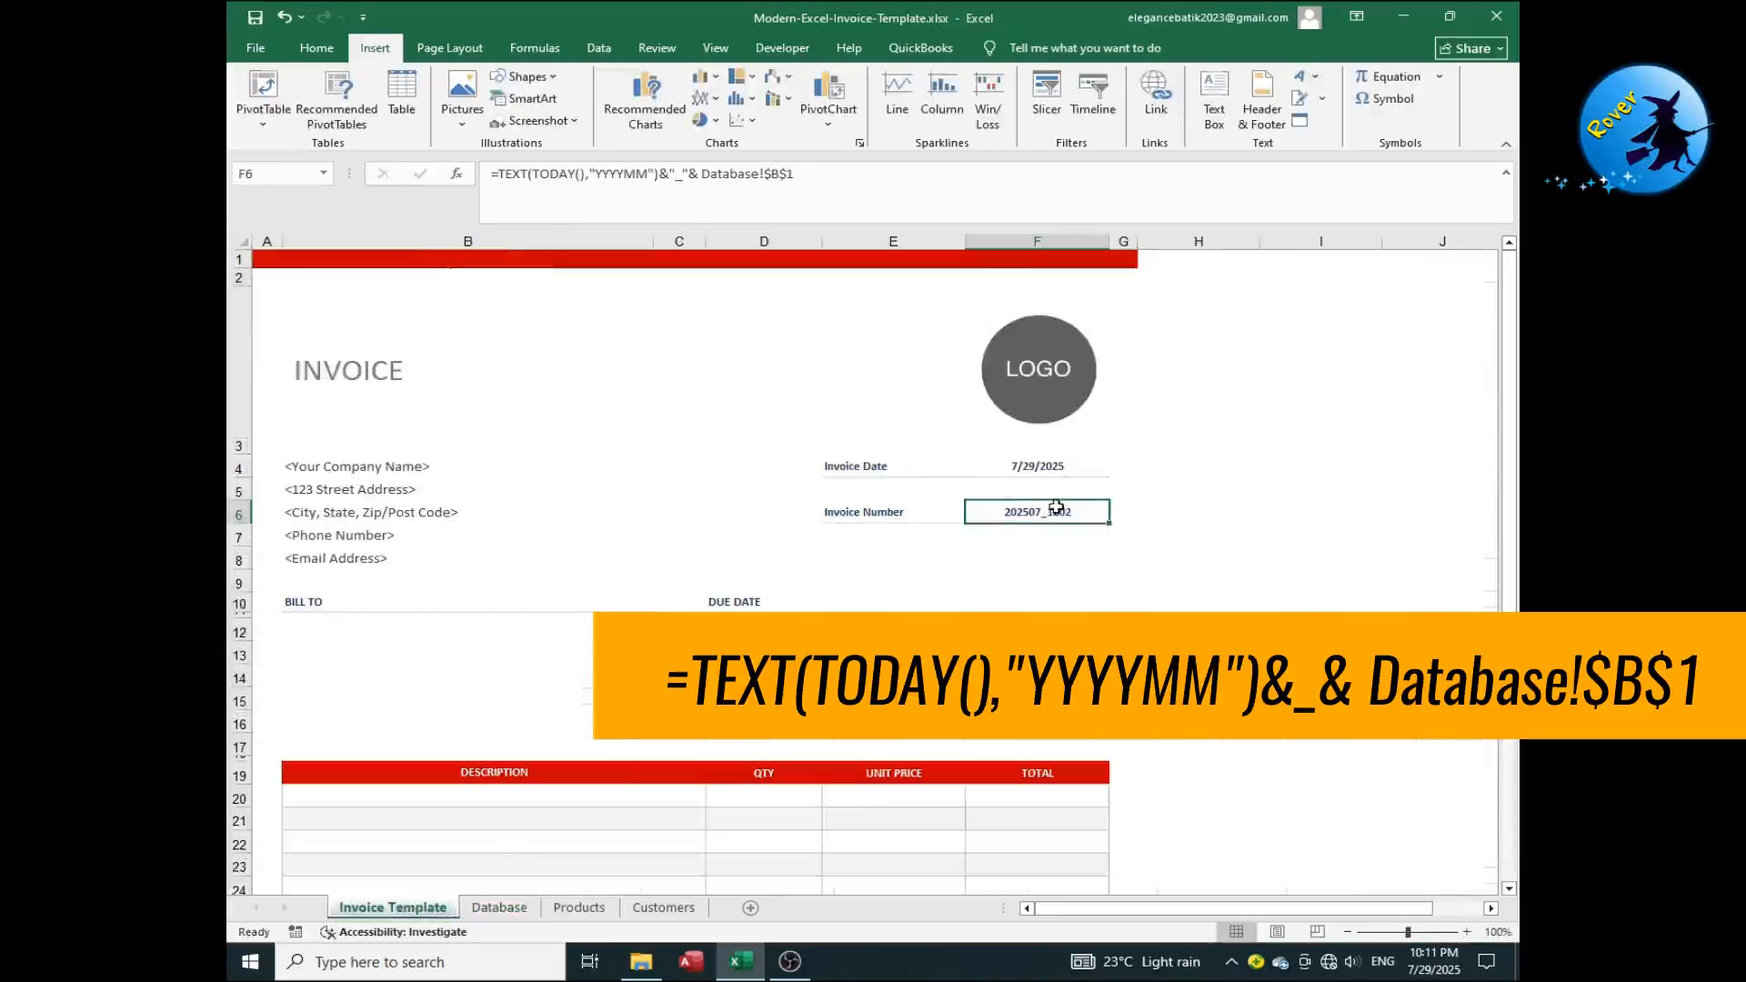
Enter the formula =TODAY()+30 in the Due Date cell E10 of the Invoice Template sheet
left_click(506, 907)
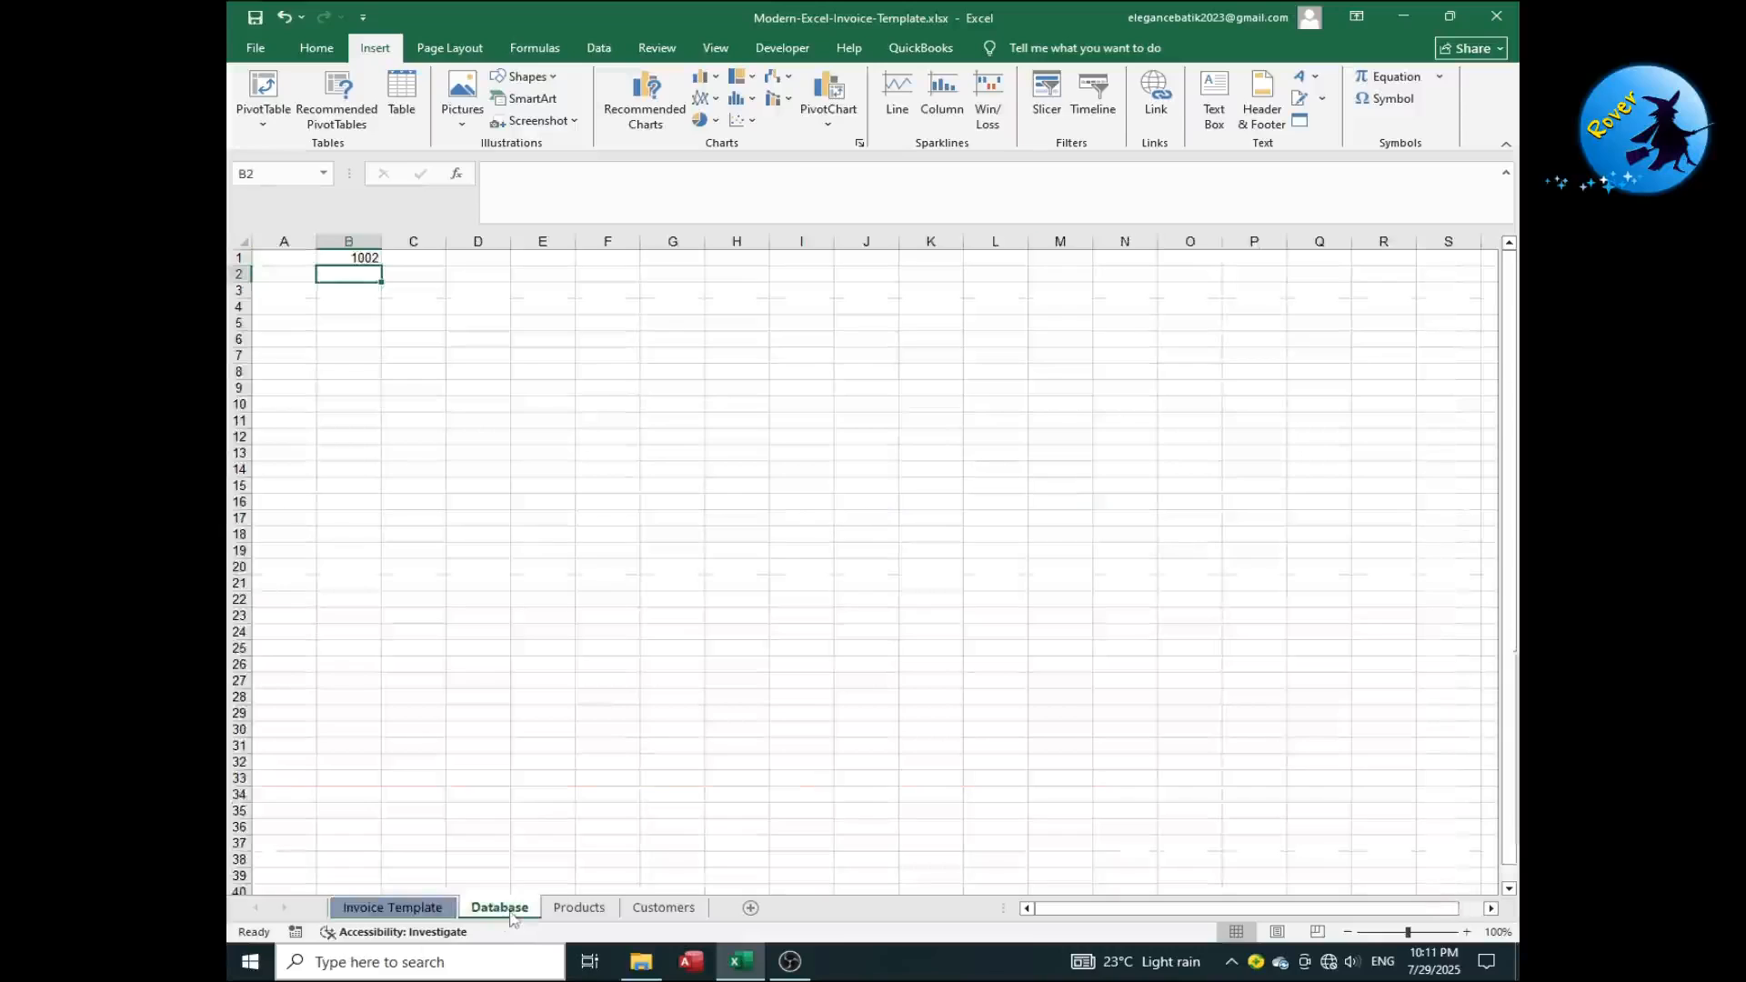
left_click(419, 908)
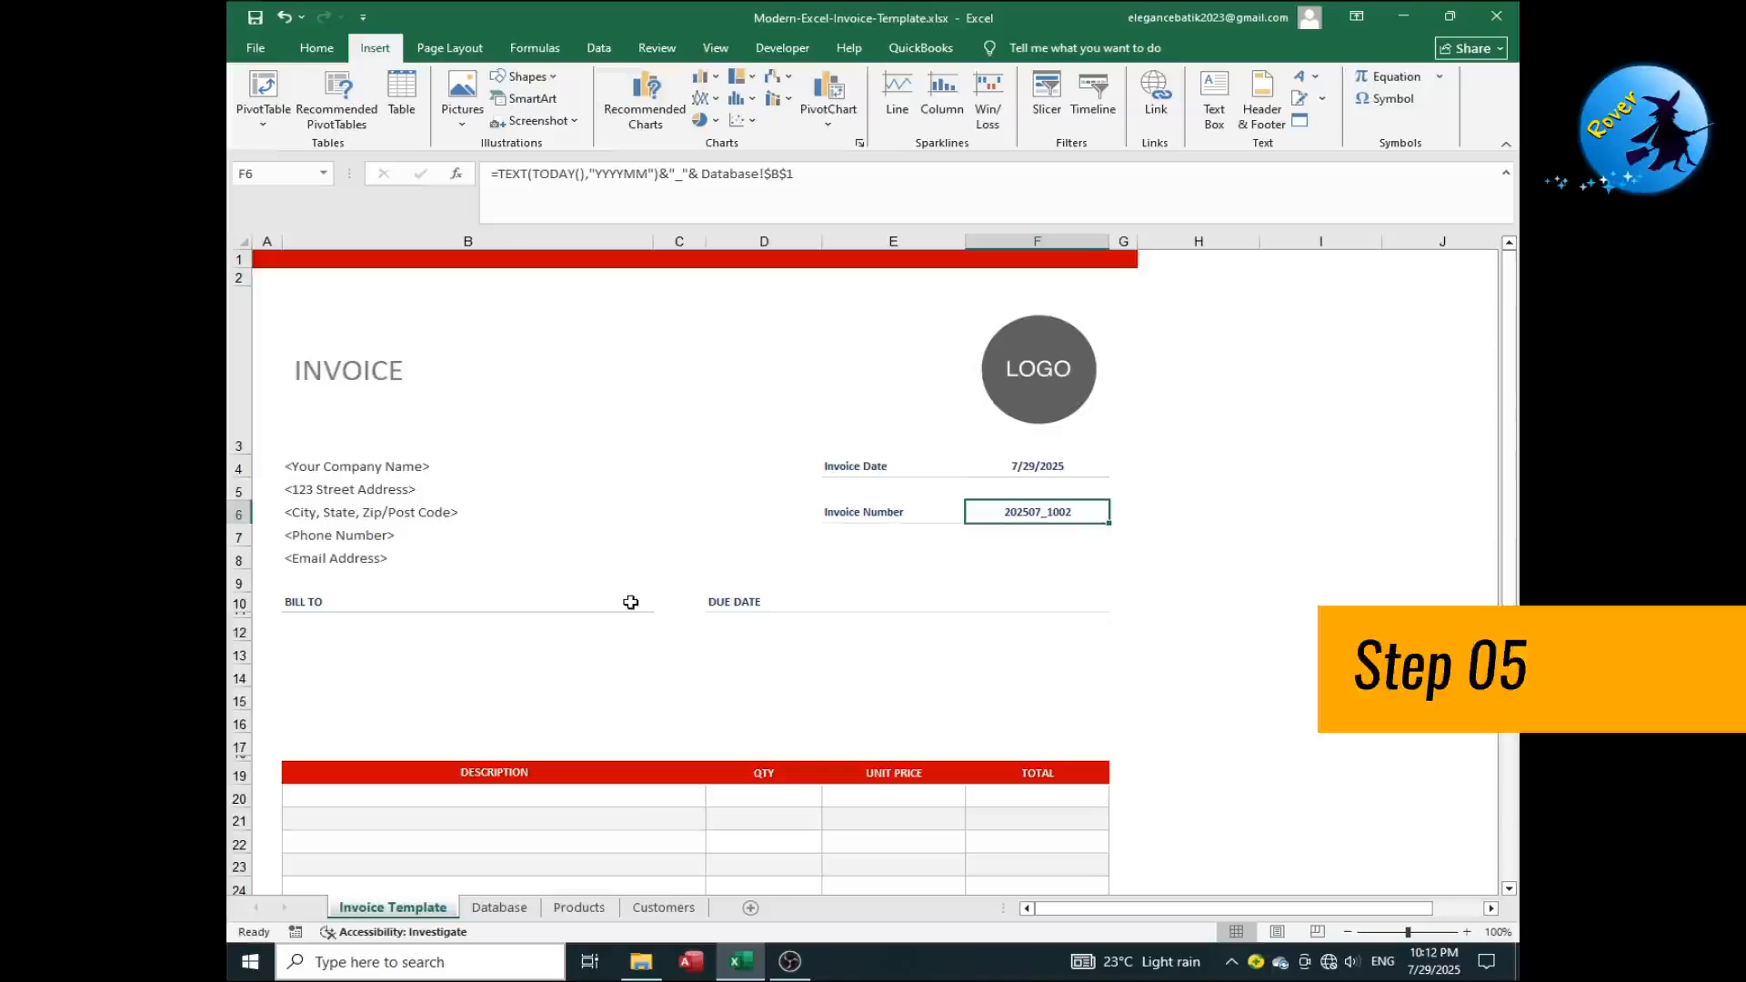
left_click(1017, 588)
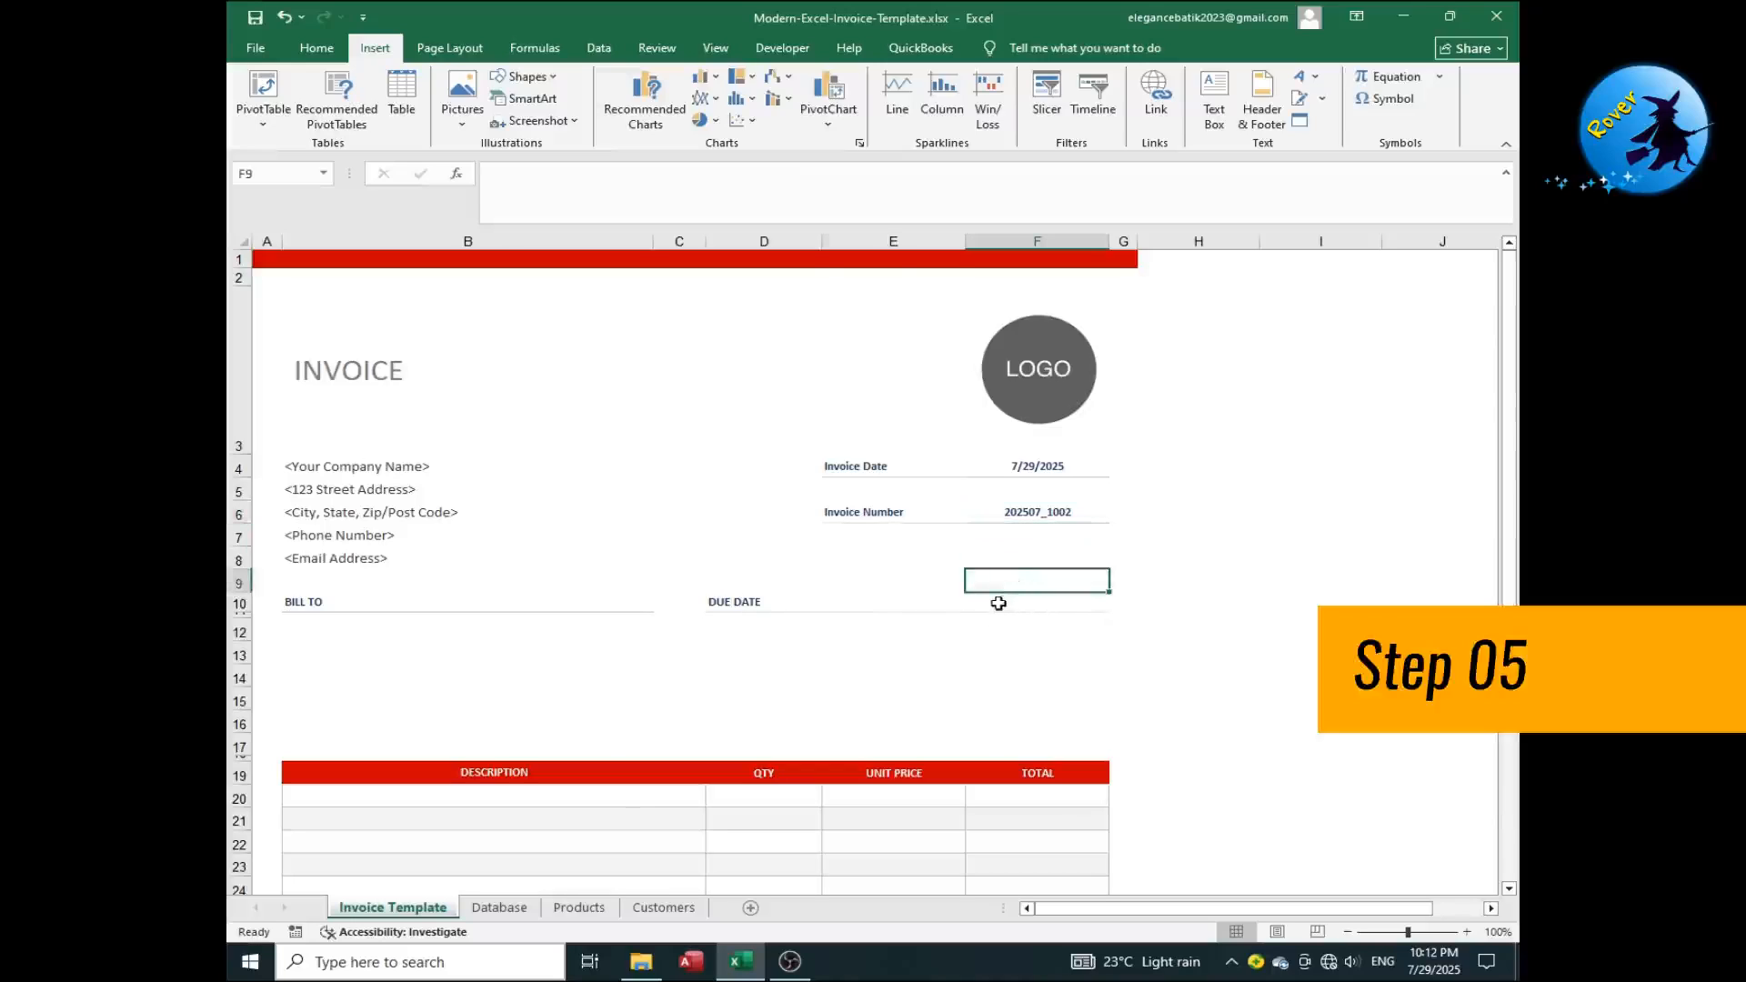
left_click(998, 603)
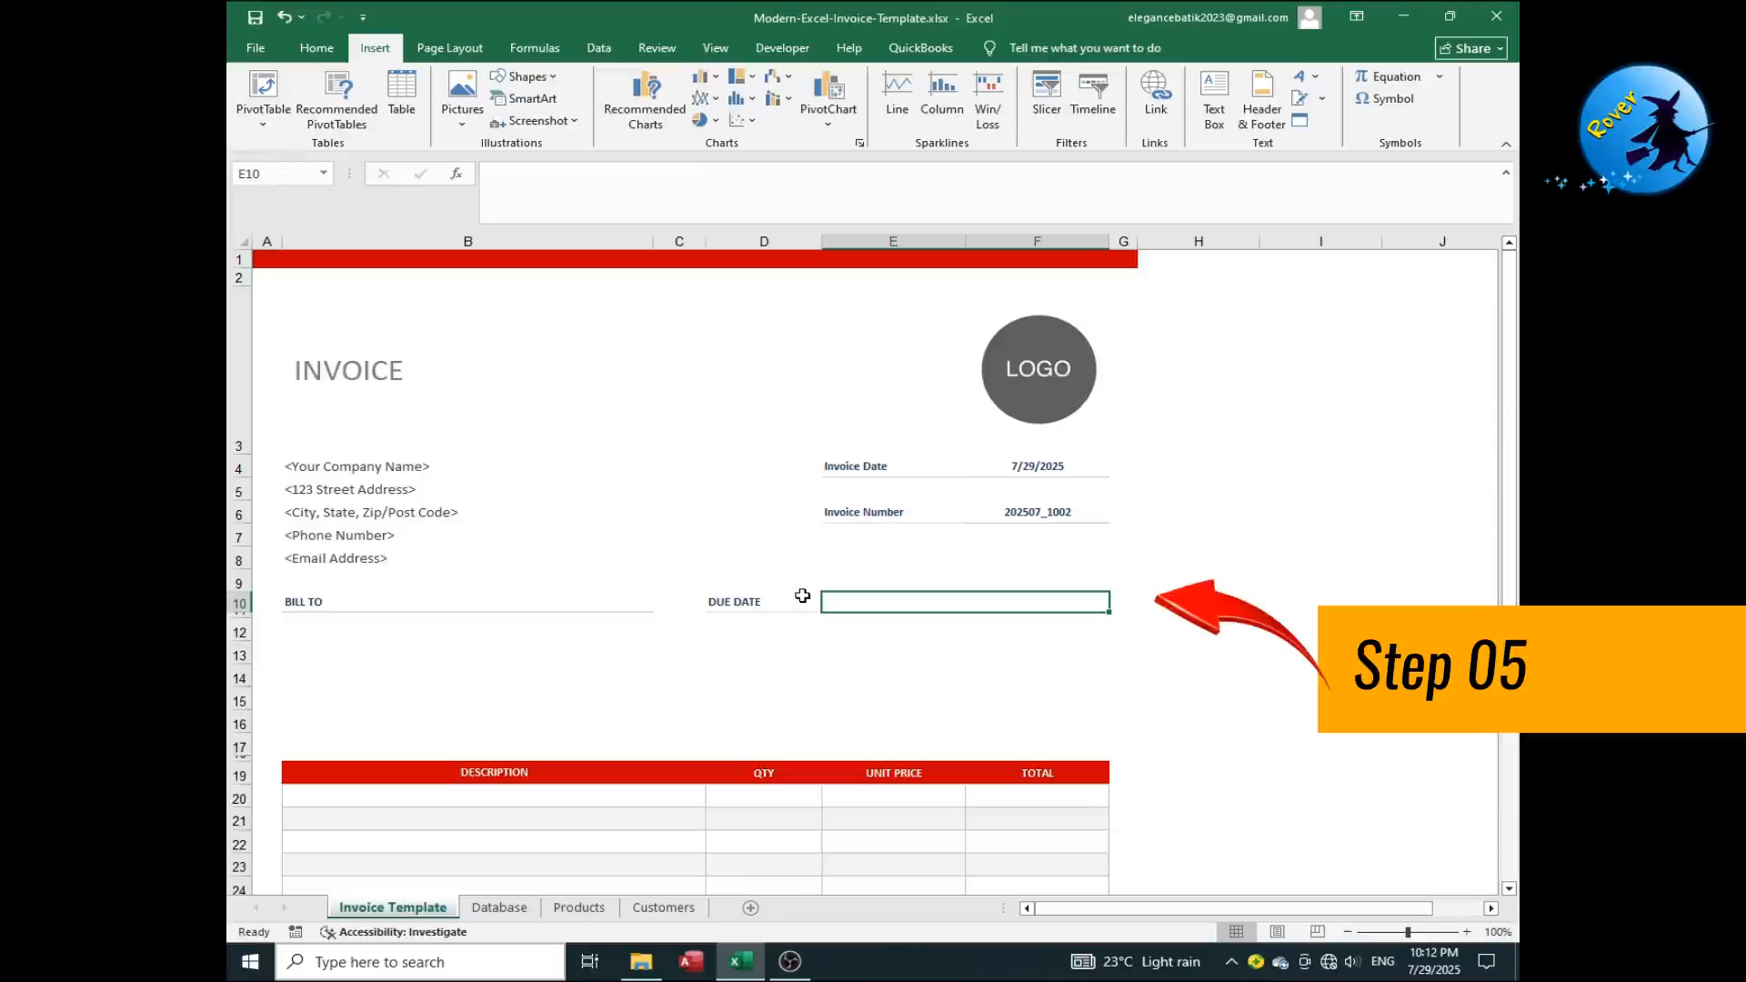
type("=t")
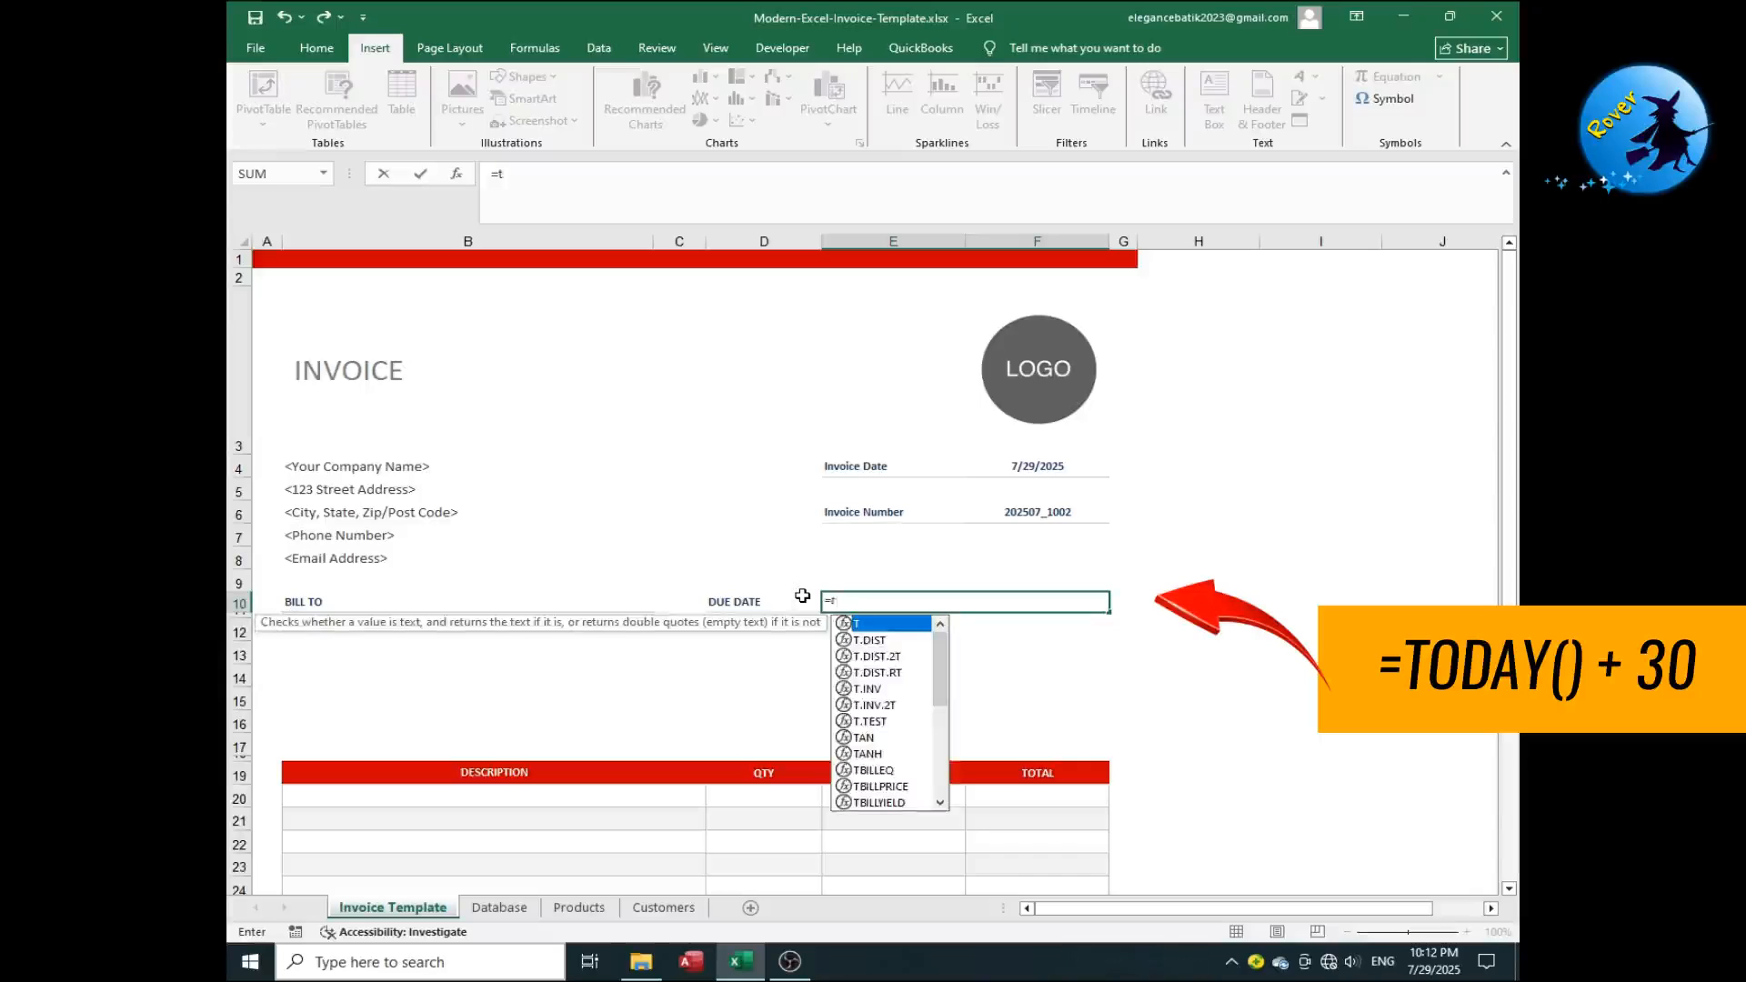
key("BackSpace")
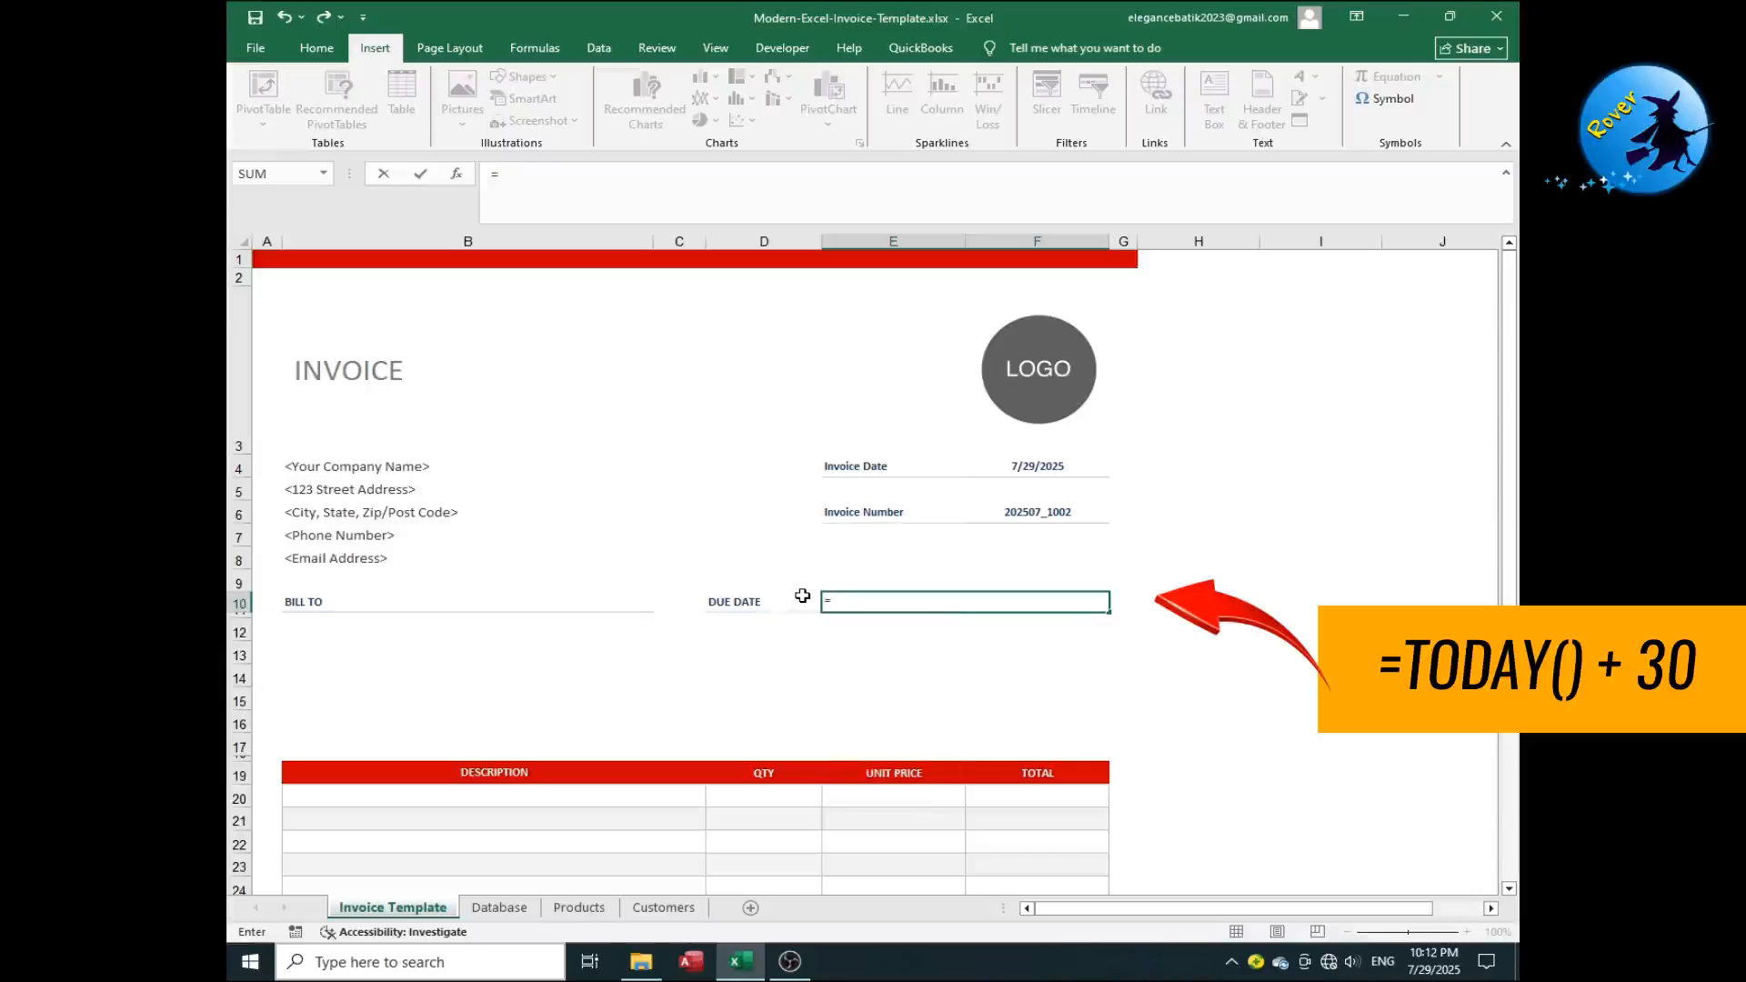
type("TOD")
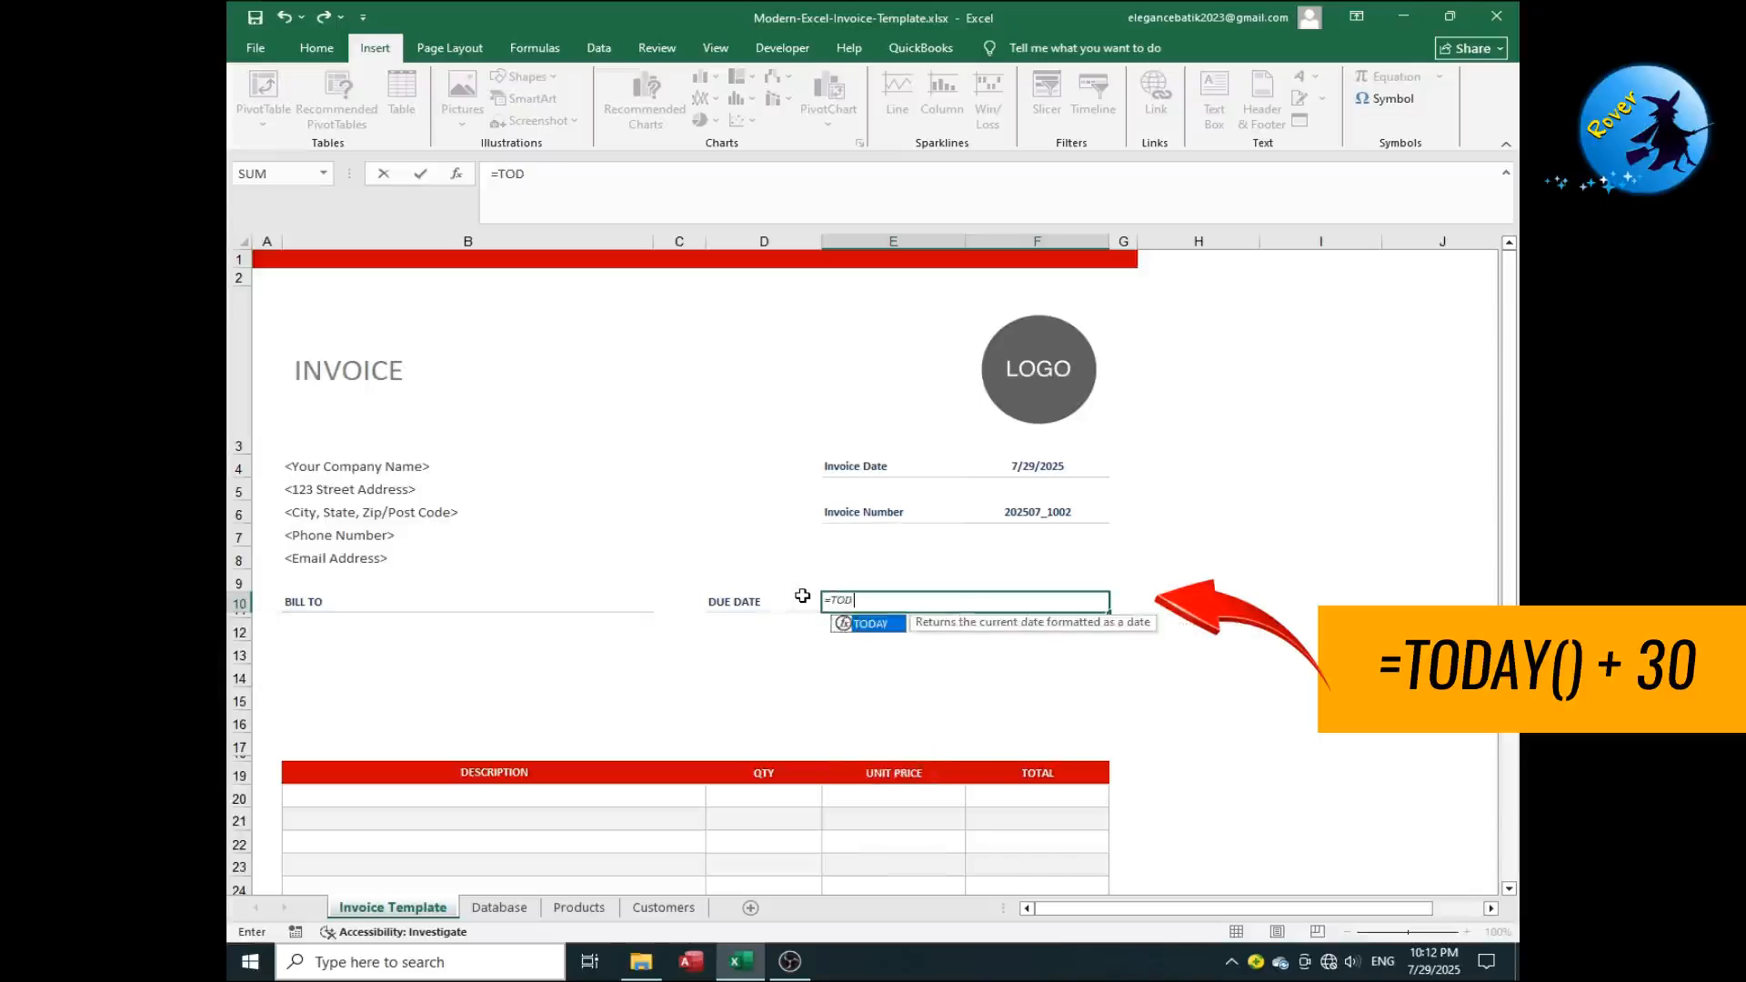
type("AY()")
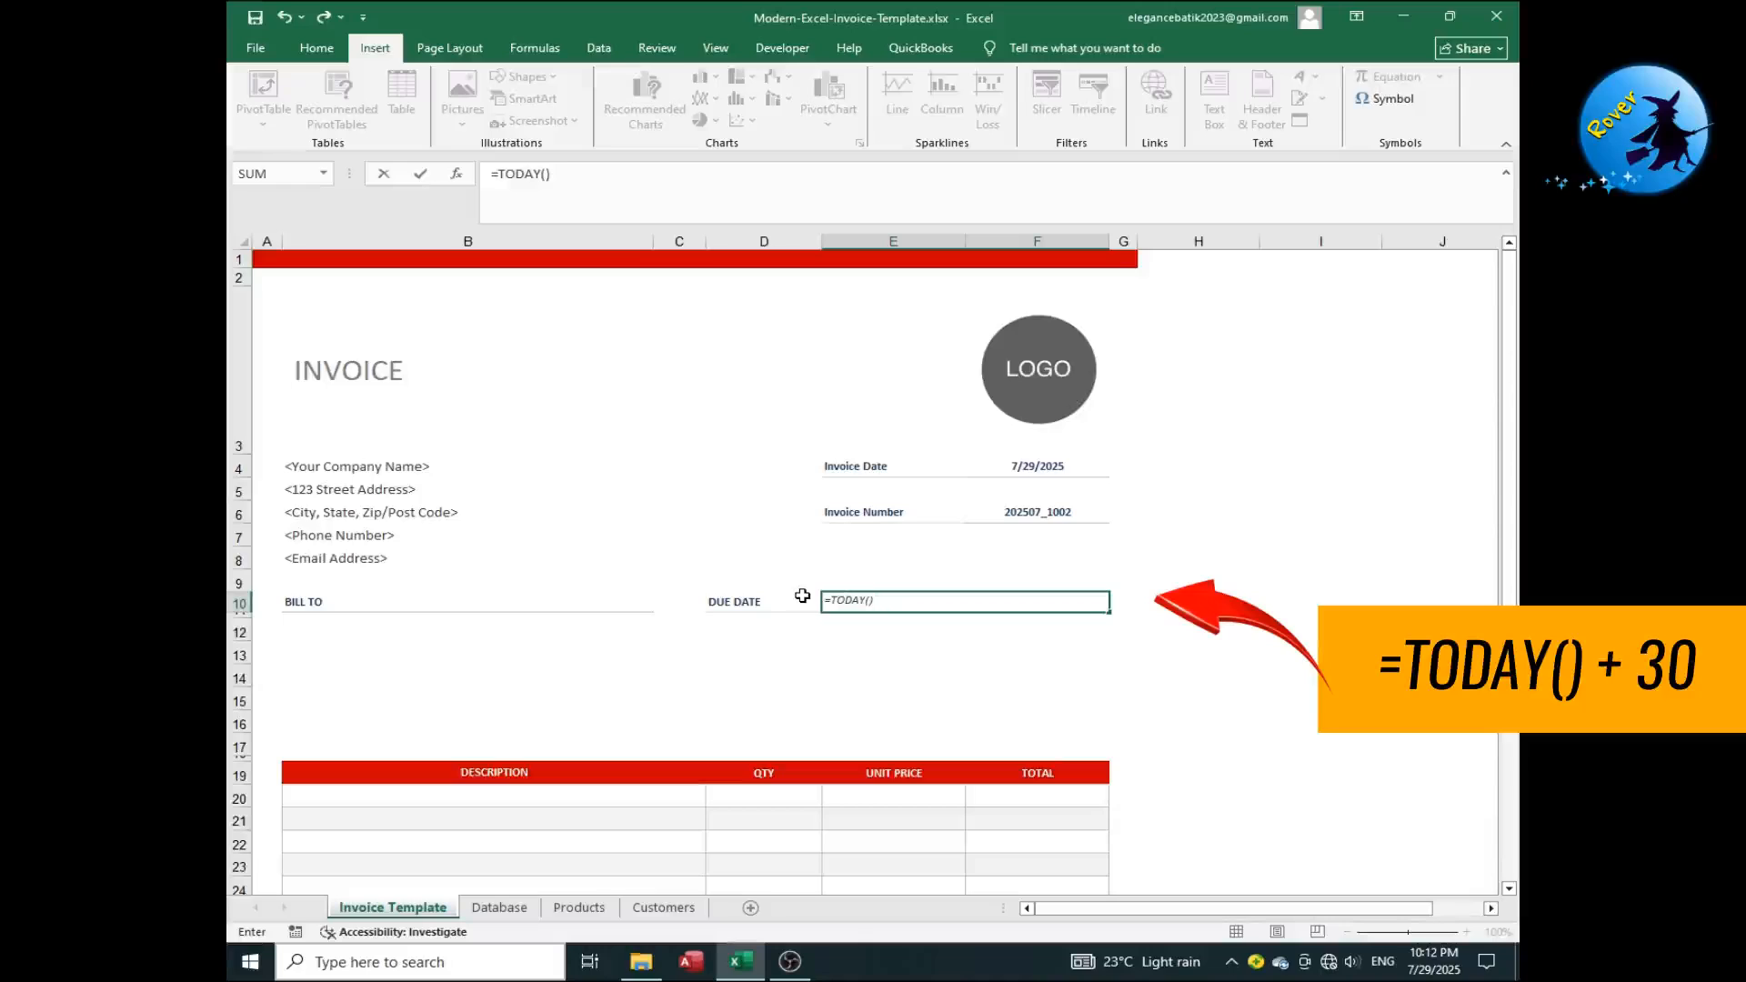
type(" + 30")
key("Return")
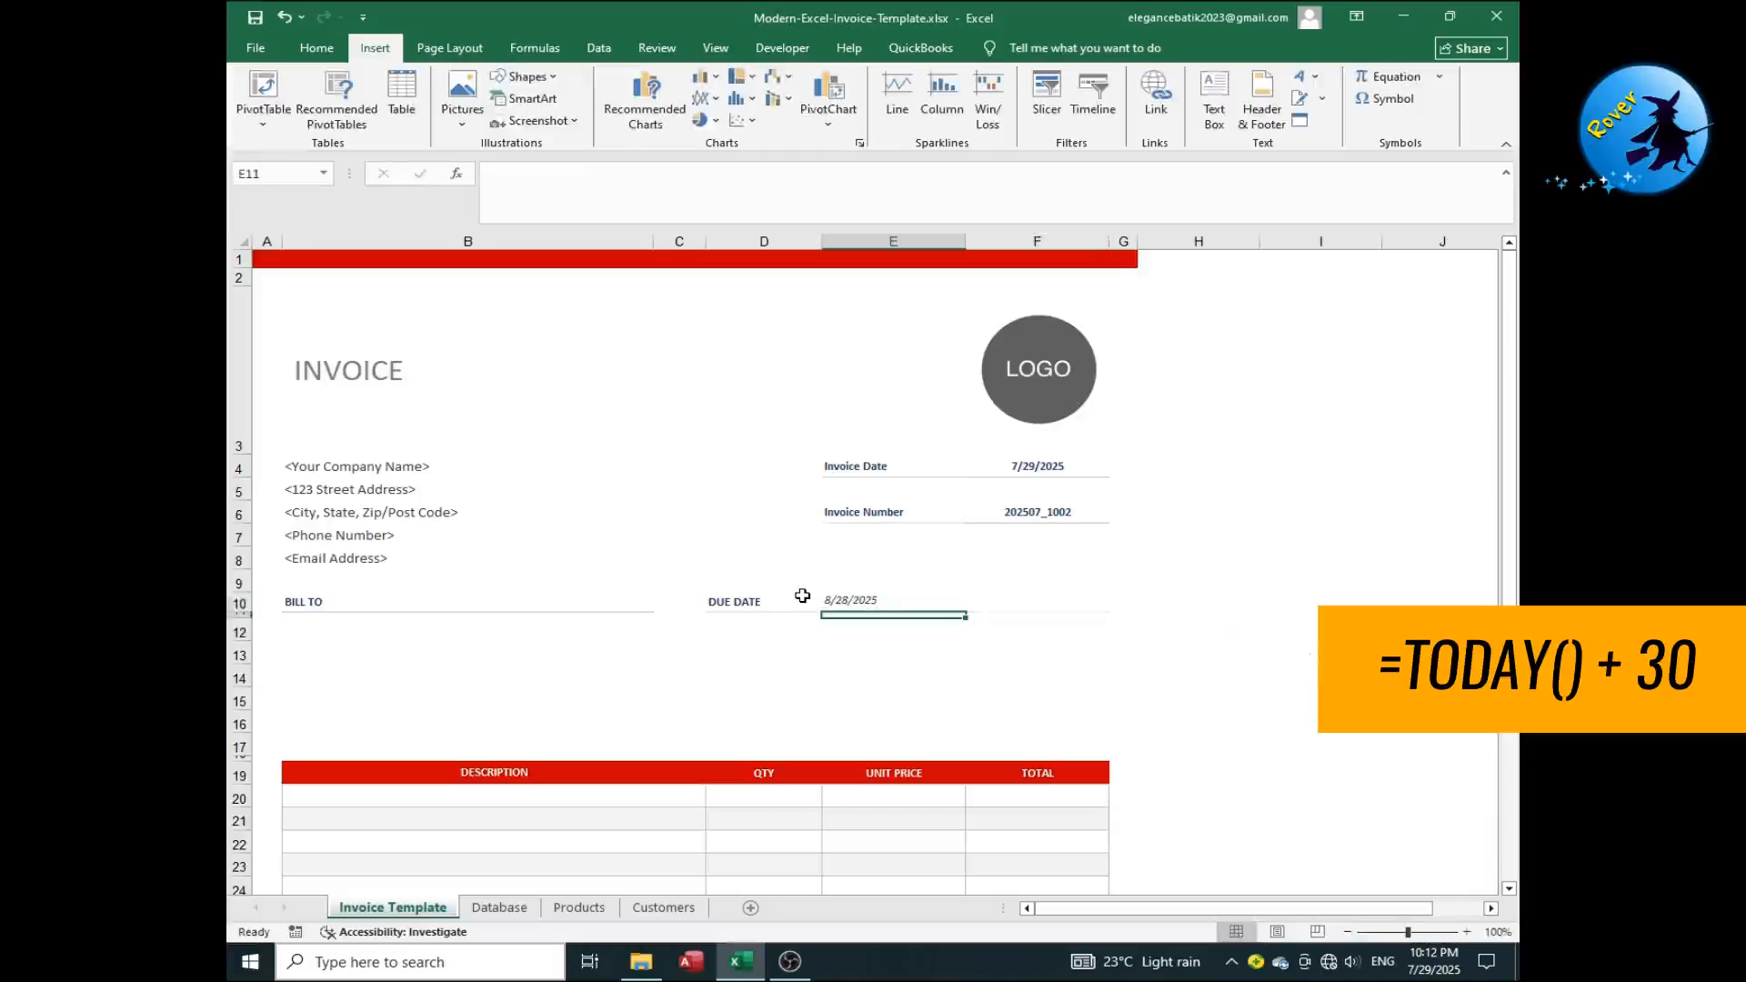
key("Up")
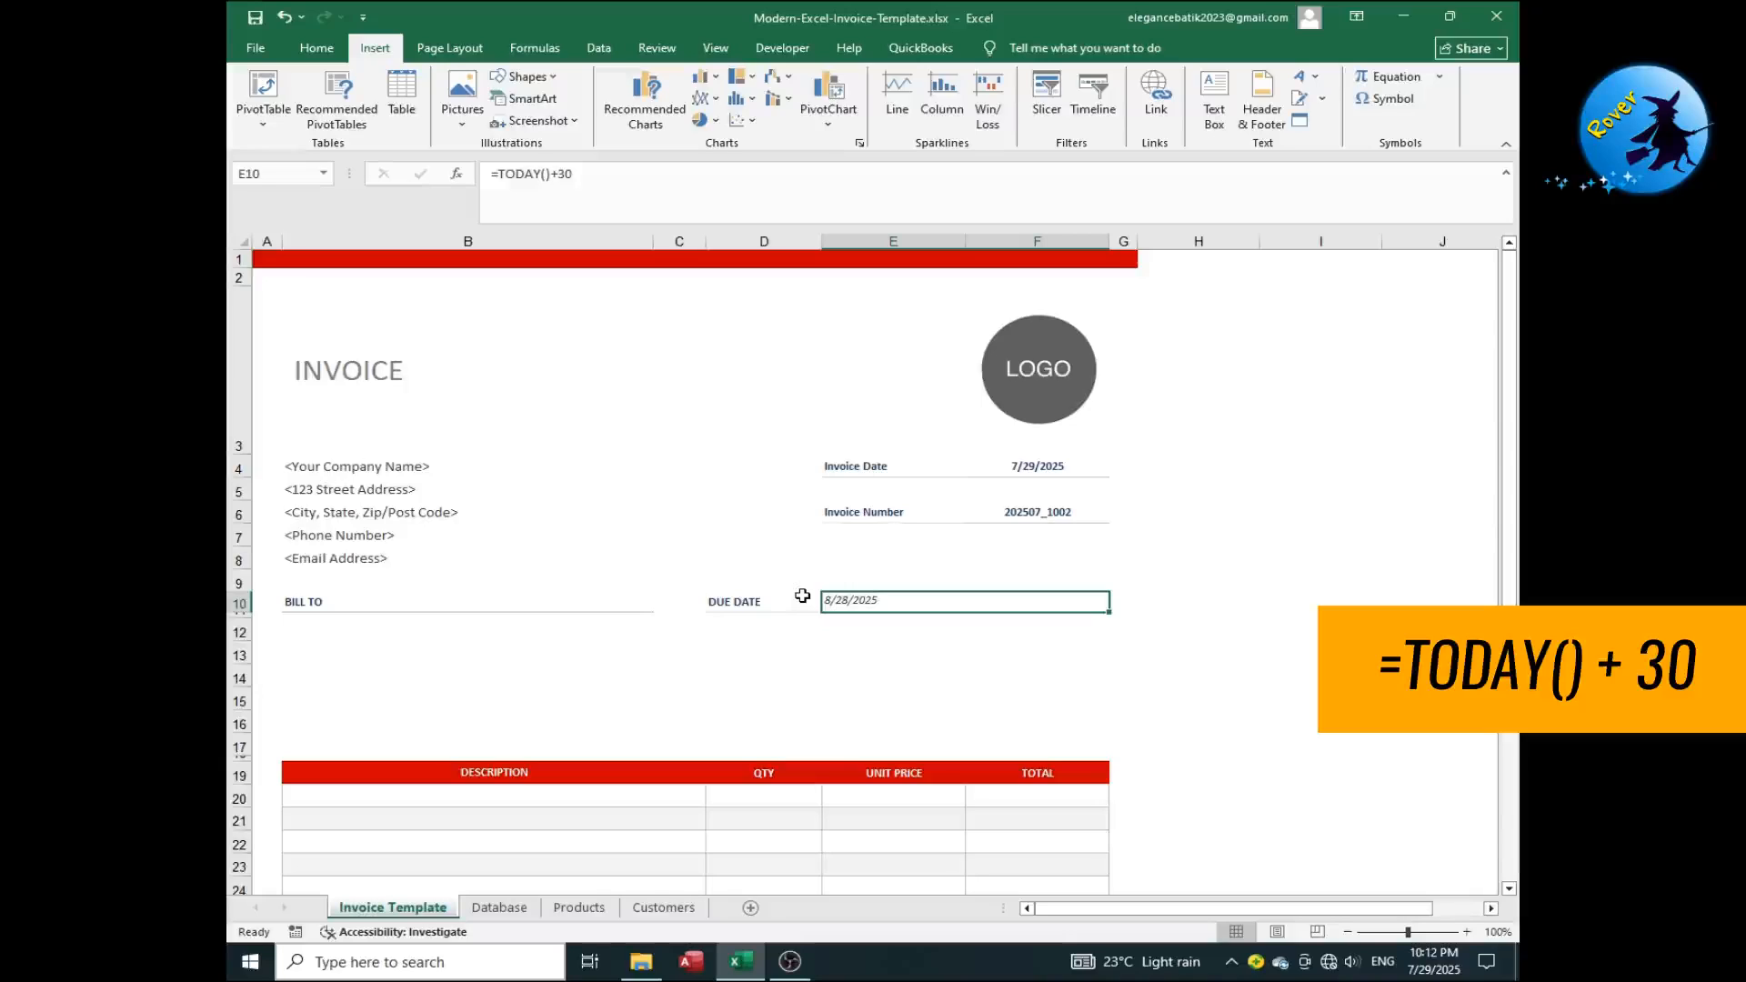
key("Down")
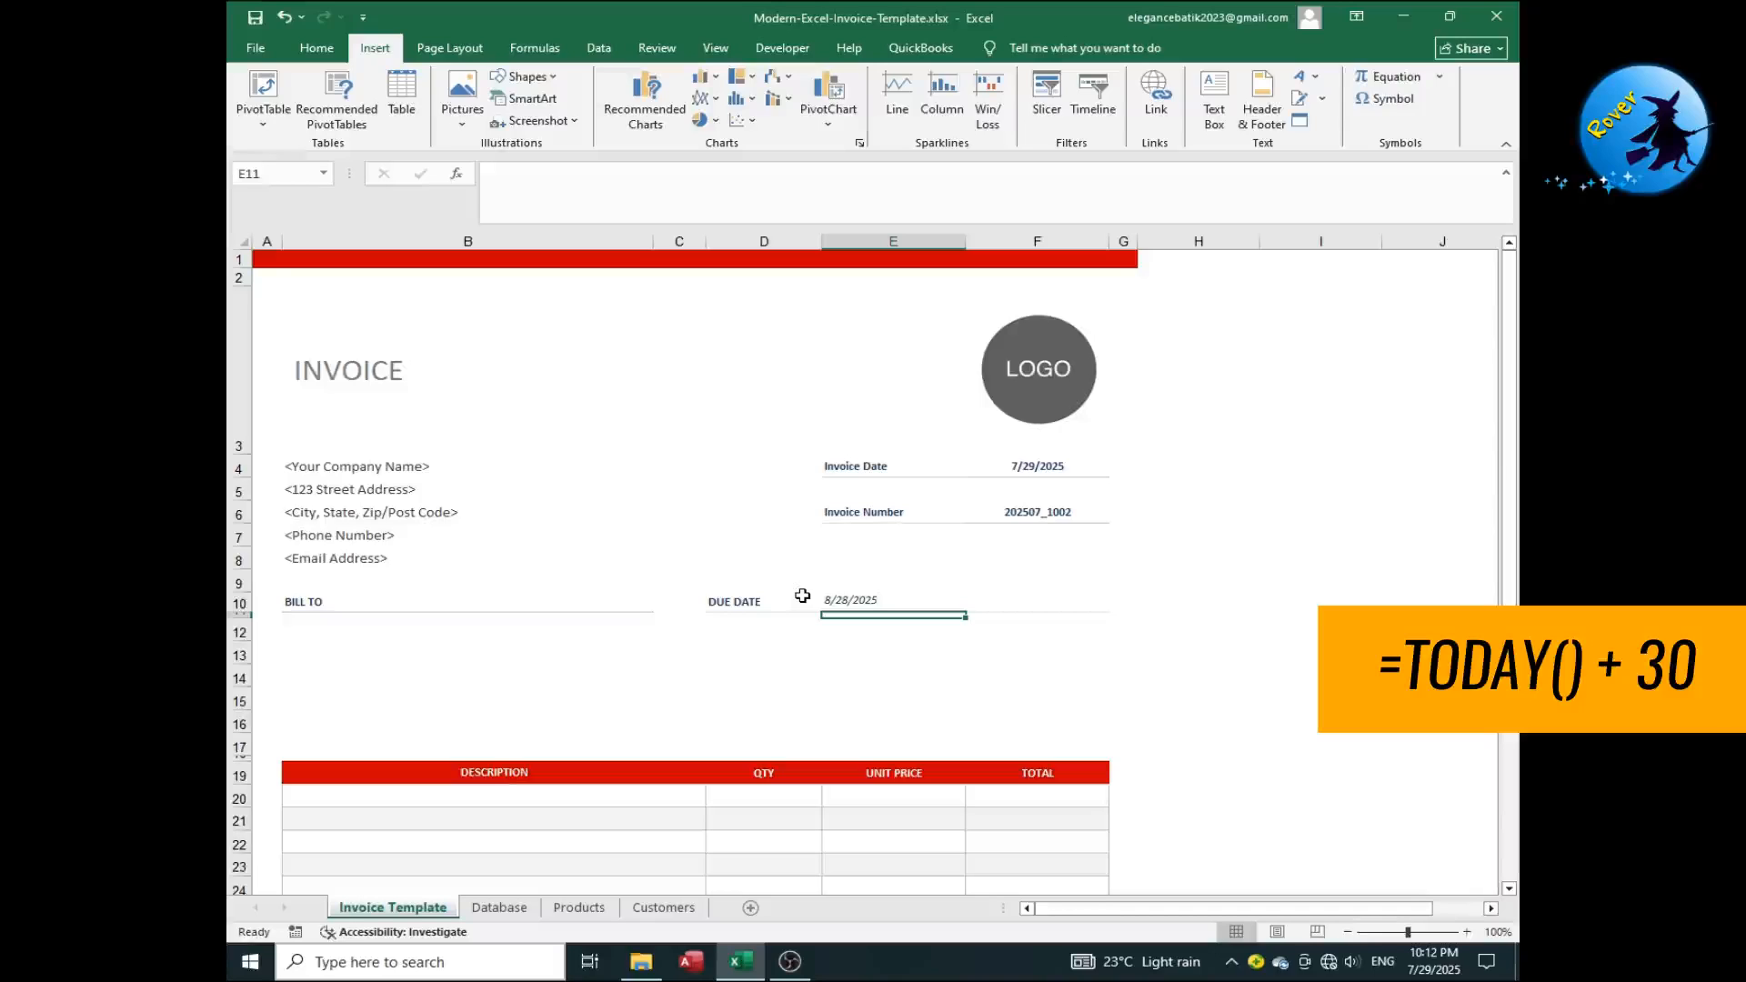
Start a data validation rule for the Bill To cell B12 of the Invoice Template sheet, allowing a List
left_click(317, 625)
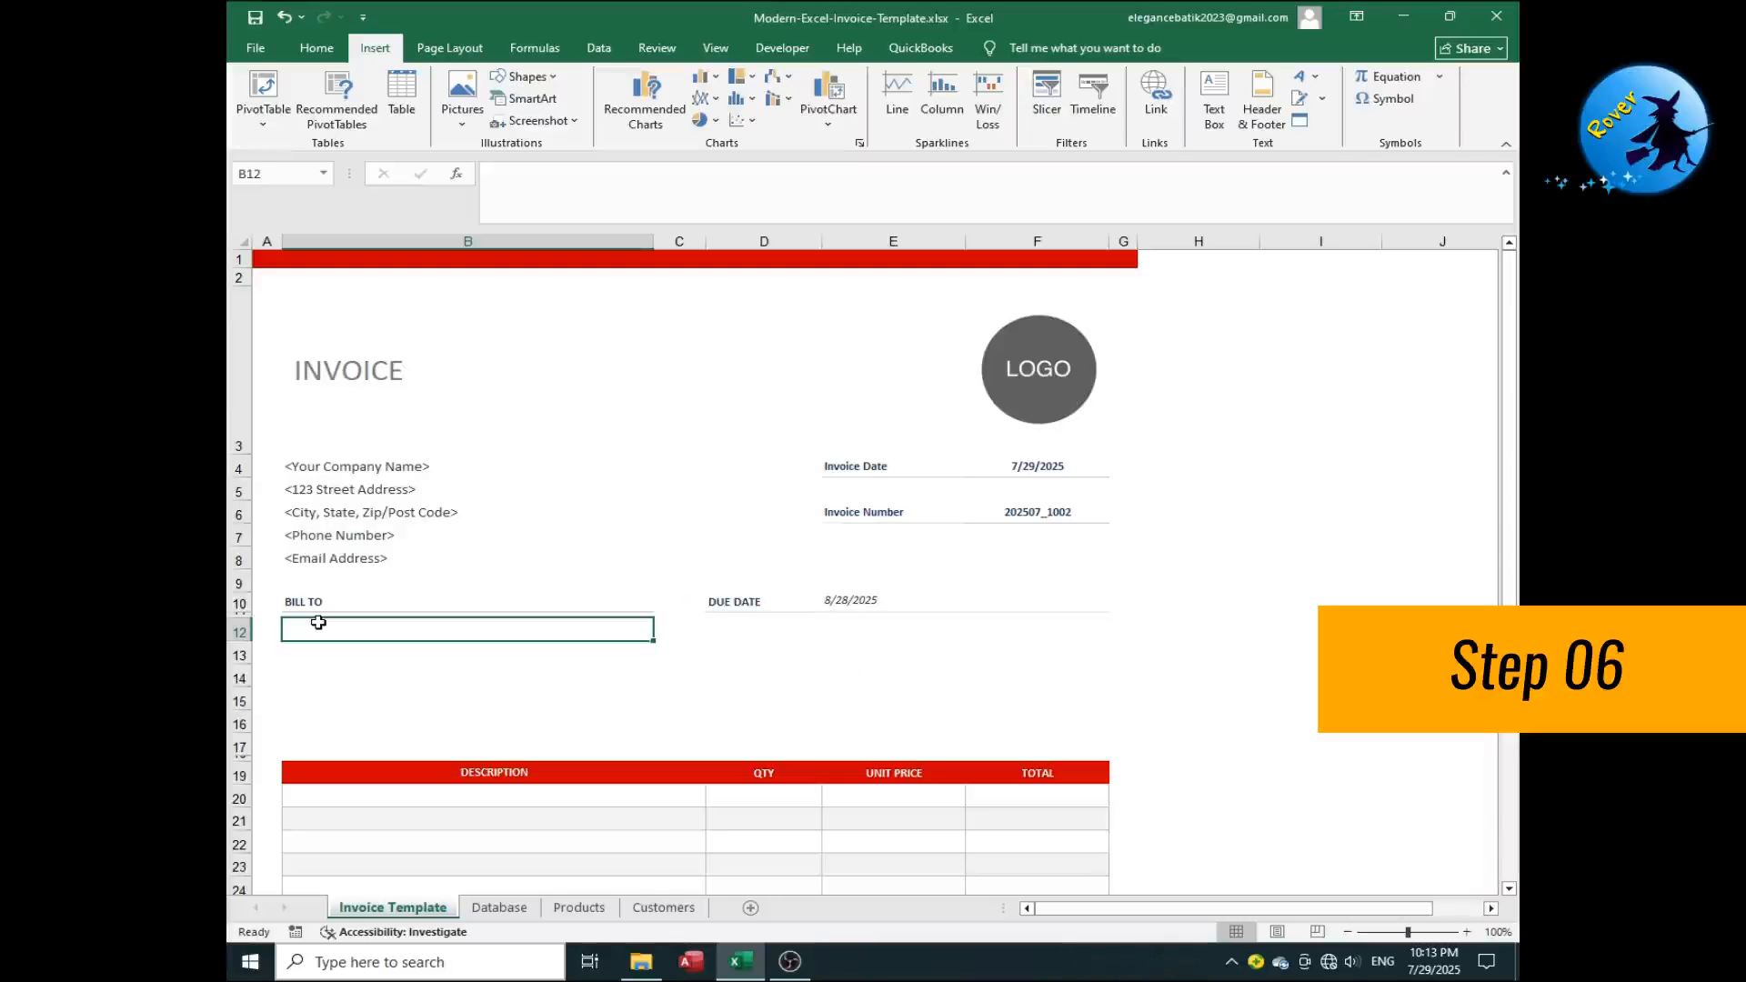
left_click(680, 906)
left_click(387, 909)
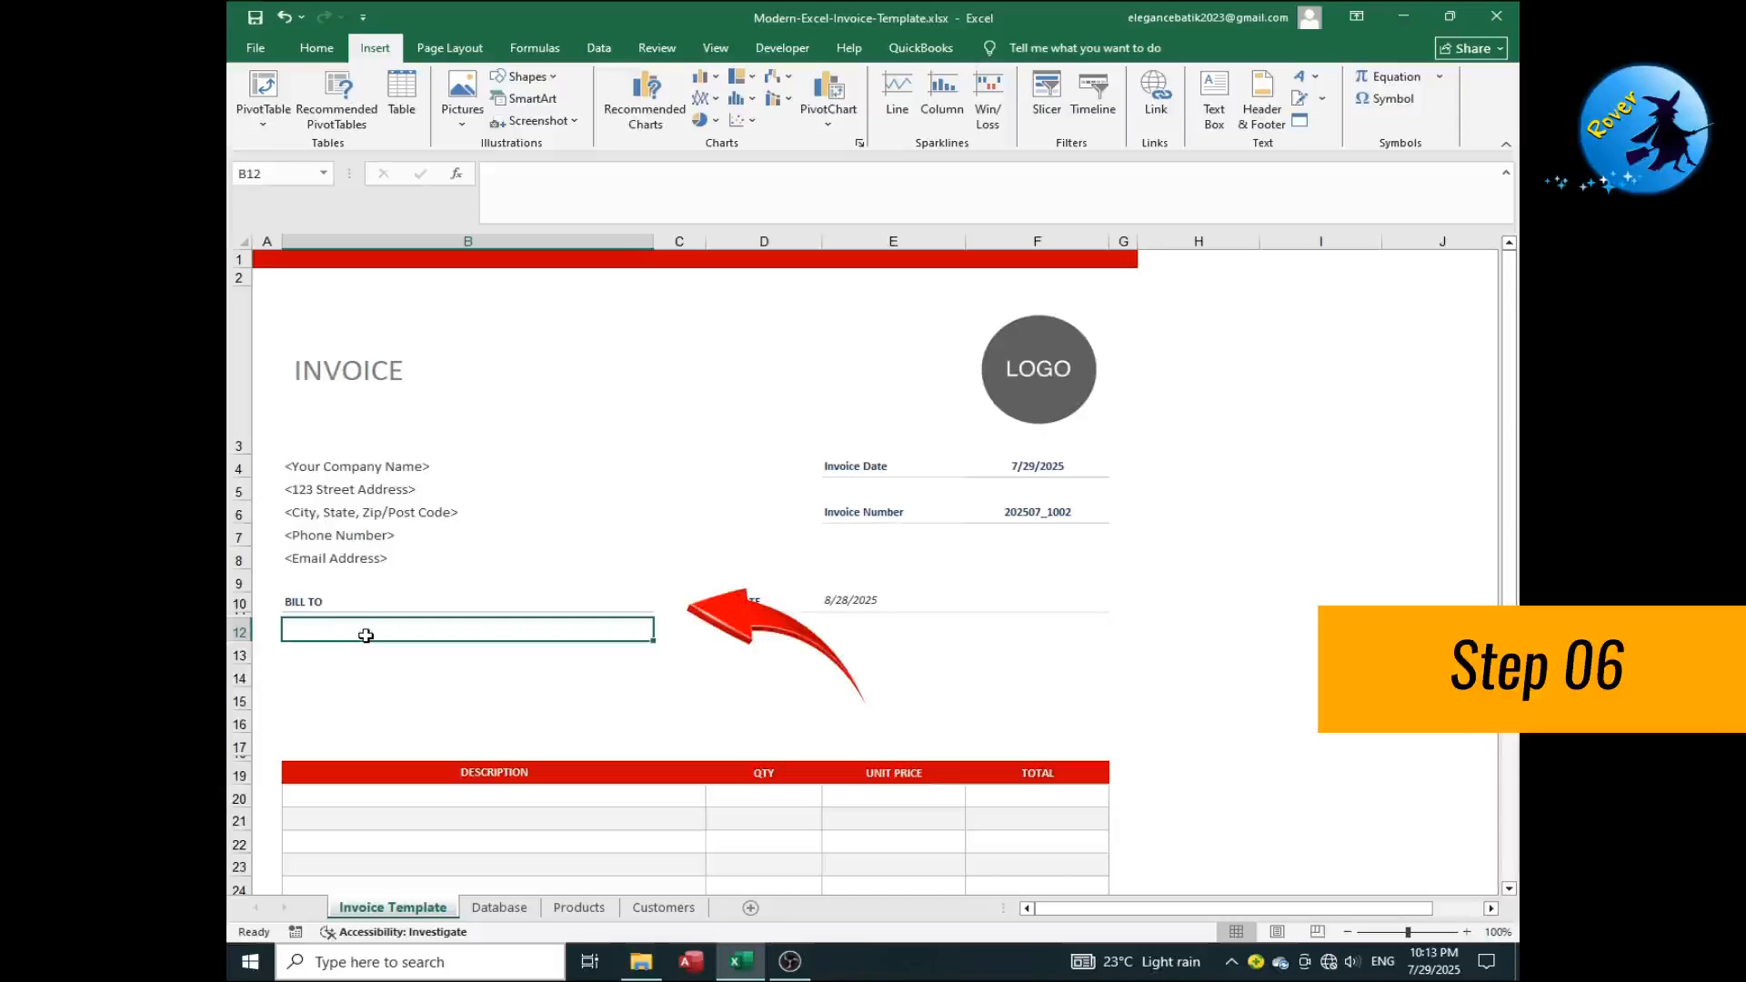
left_click(600, 49)
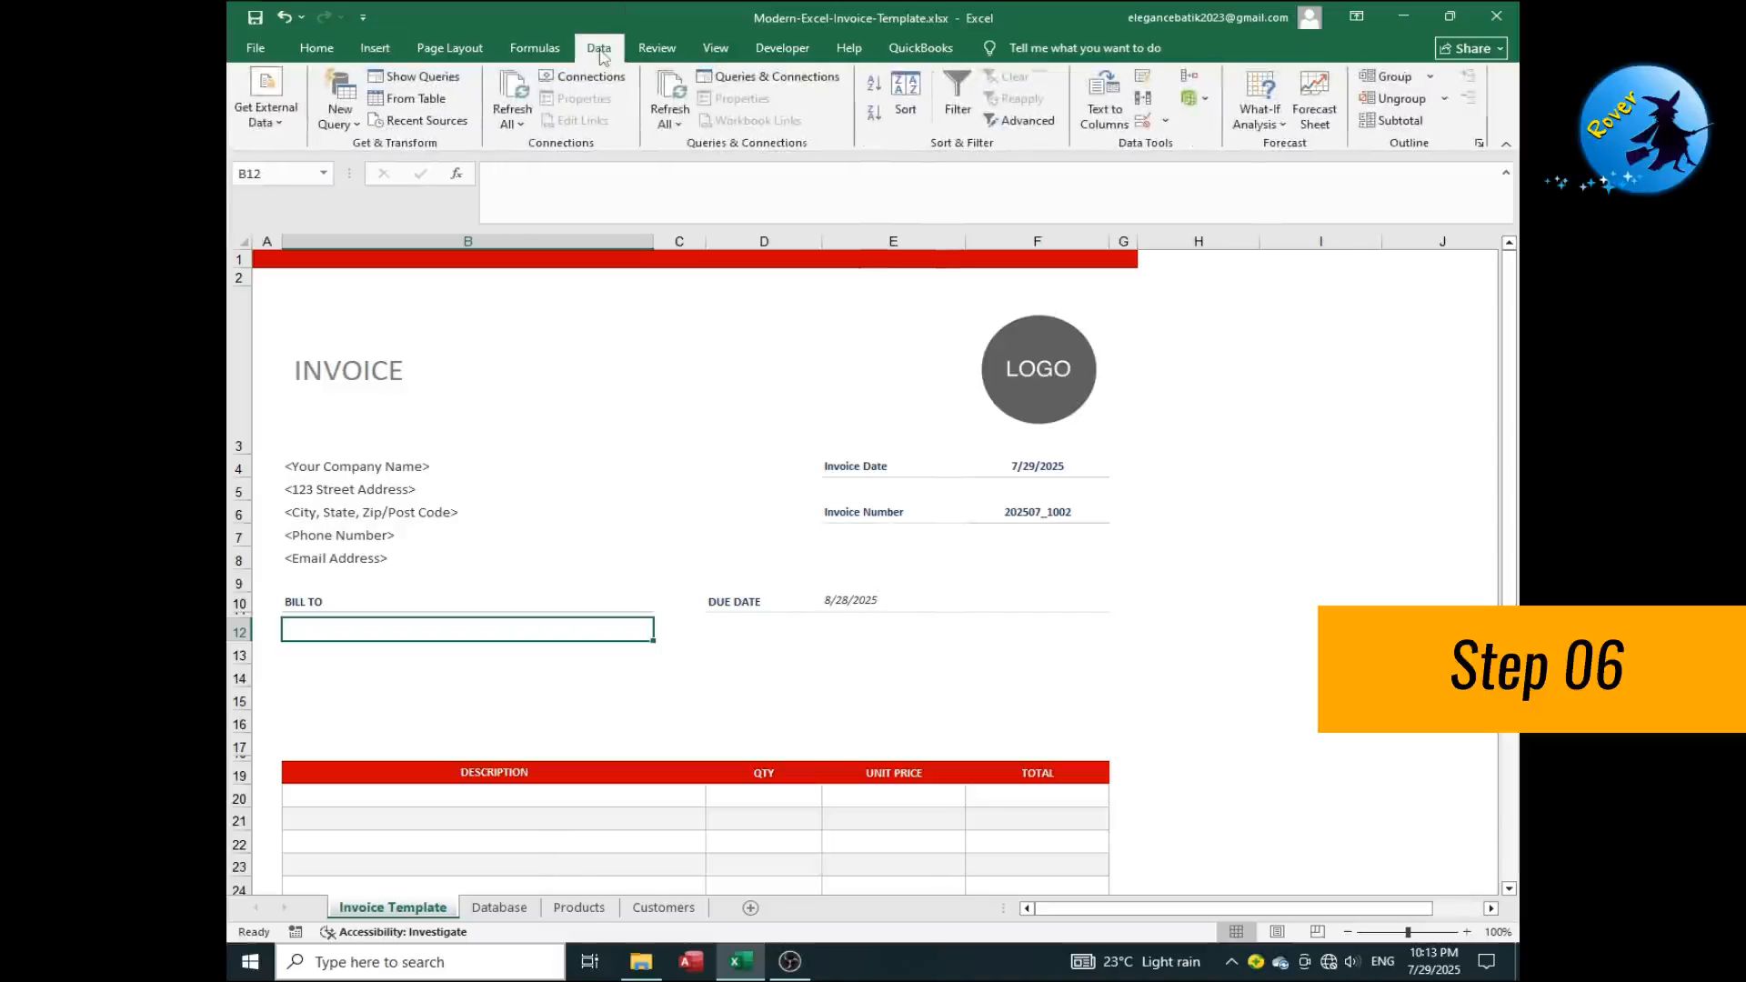
left_click(1175, 121)
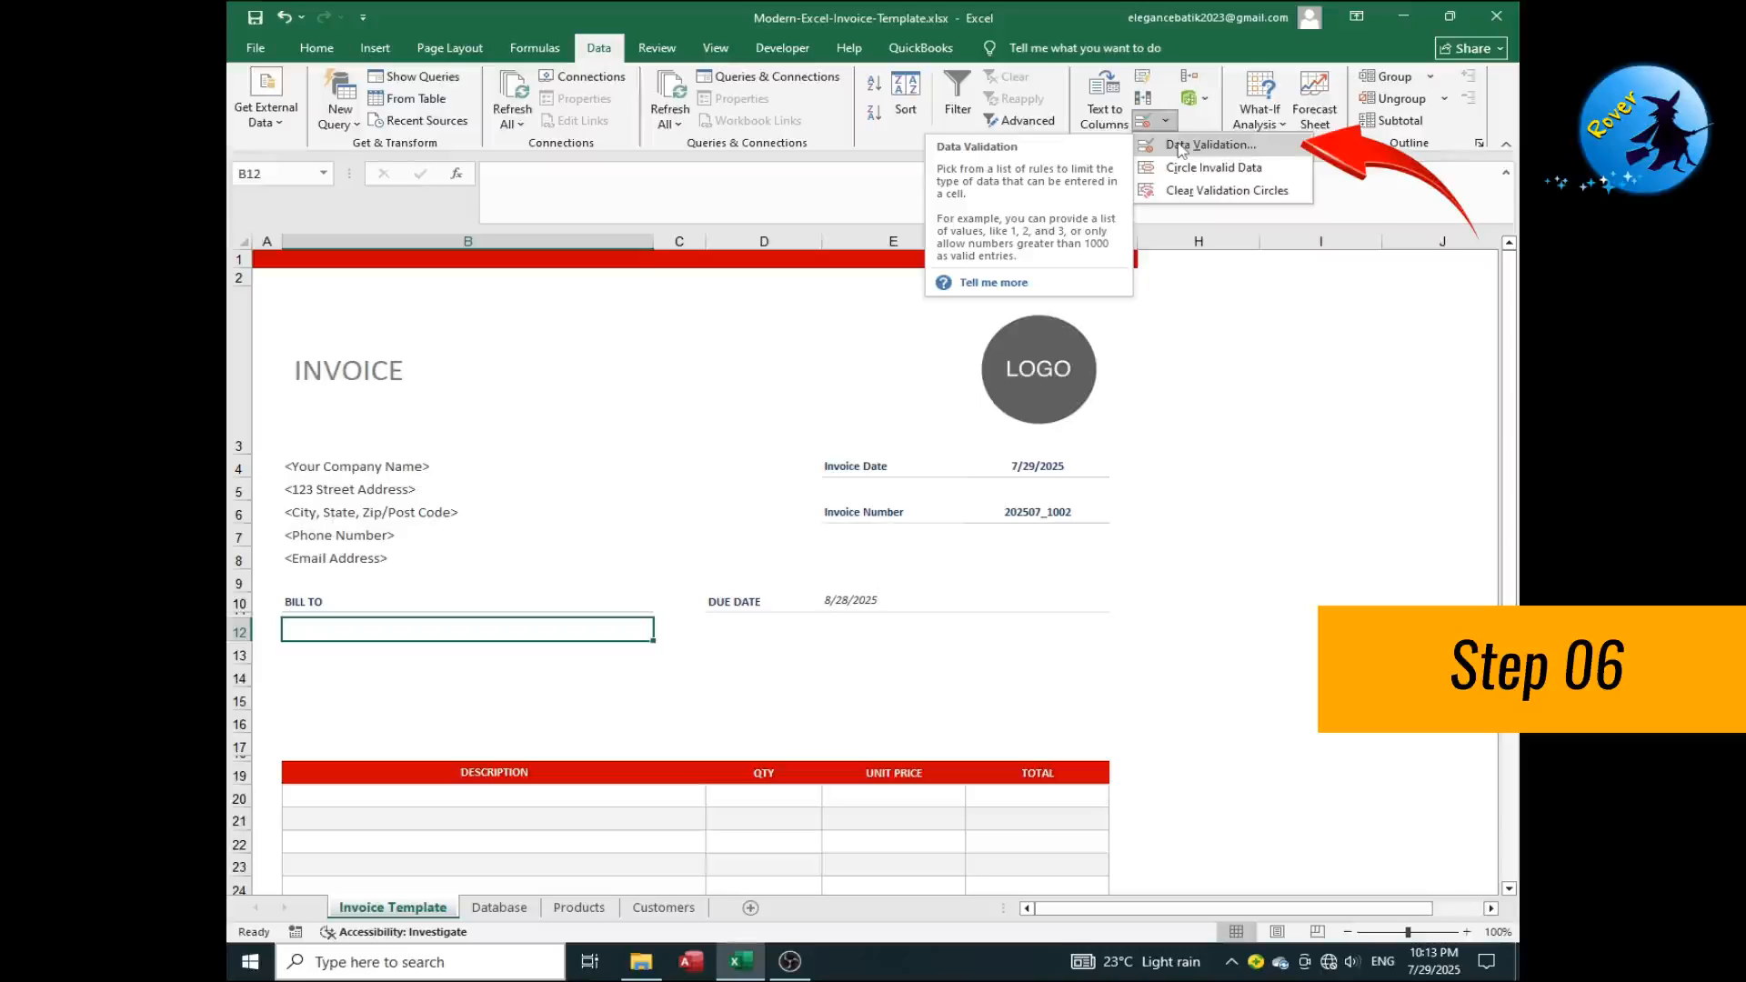
left_click(1180, 145)
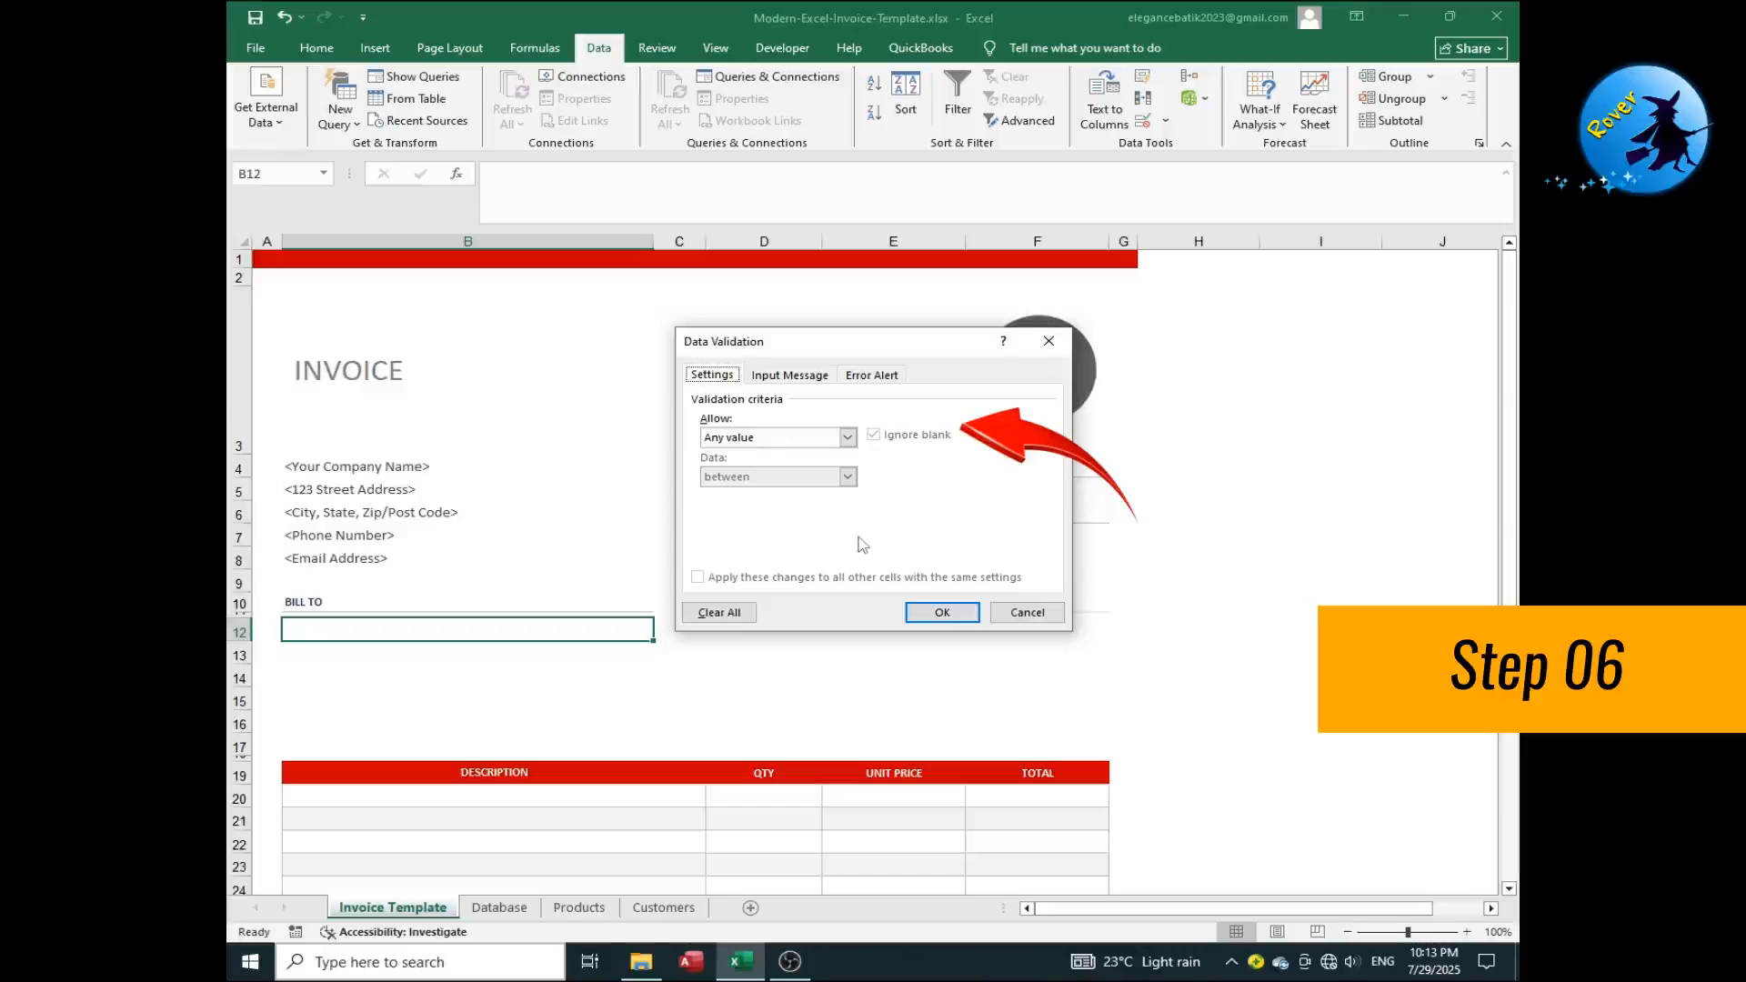
left_click(847, 437)
left_click(803, 493)
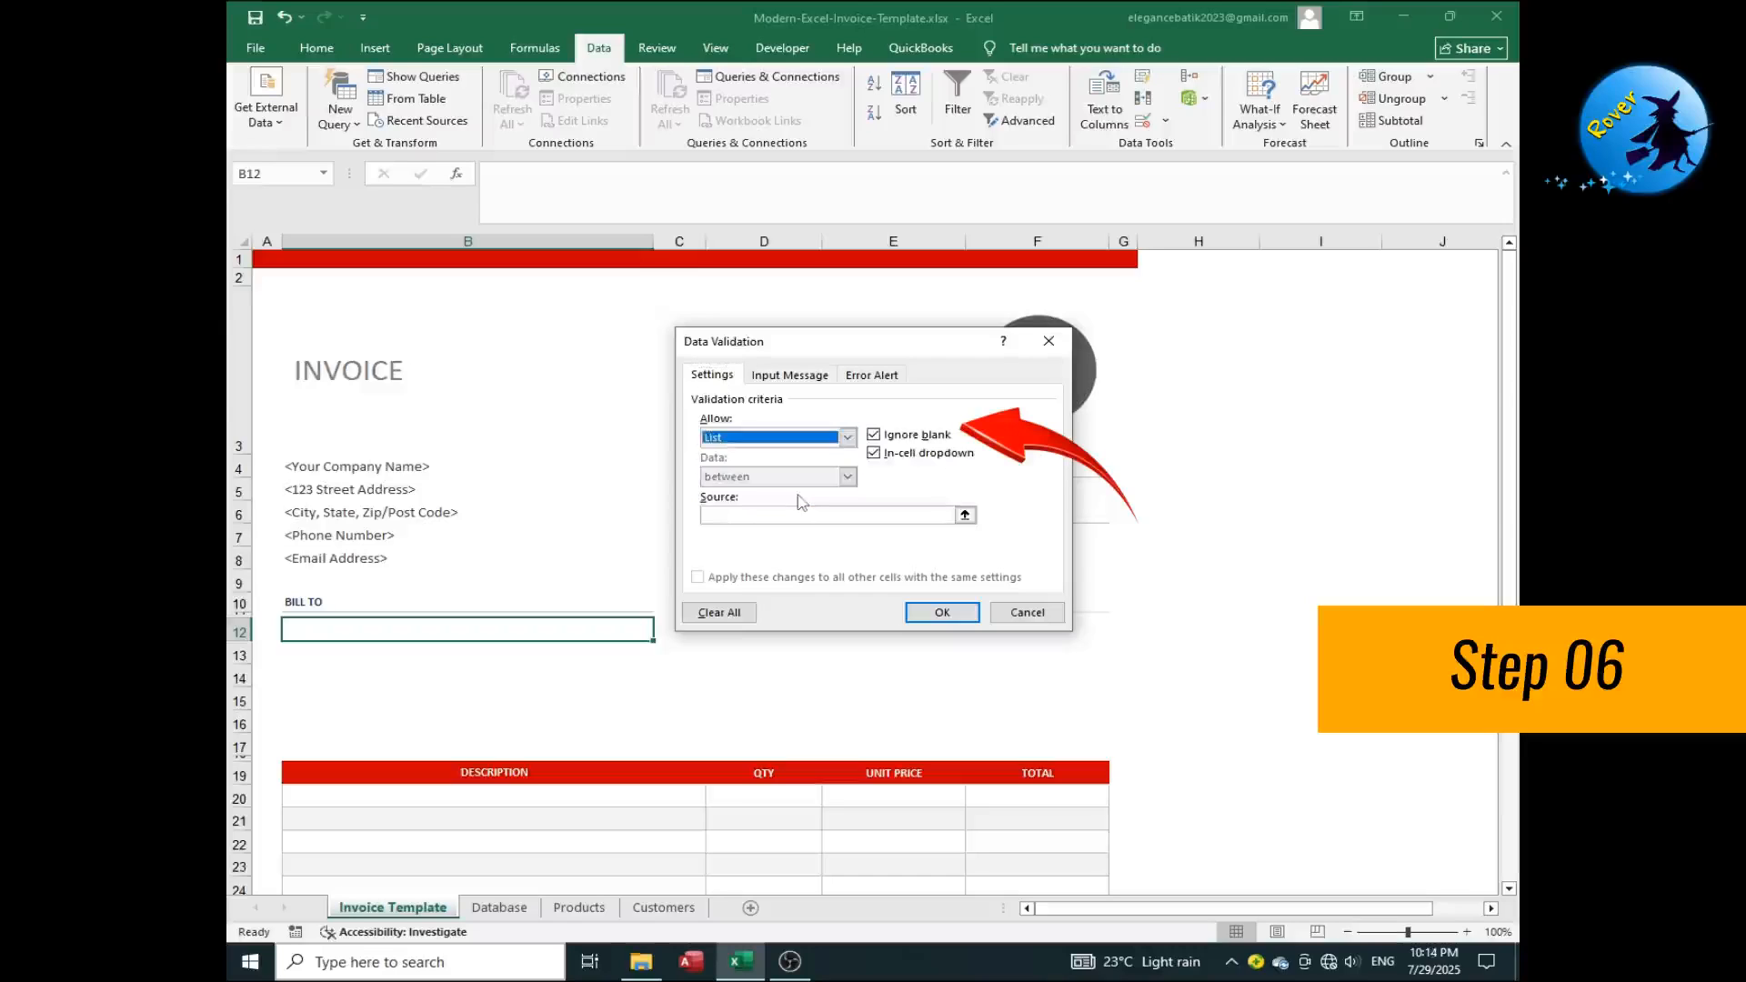
Set the validation list source to =Customers!$B$2:$B$11 and apply the rule
left_click(966, 516)
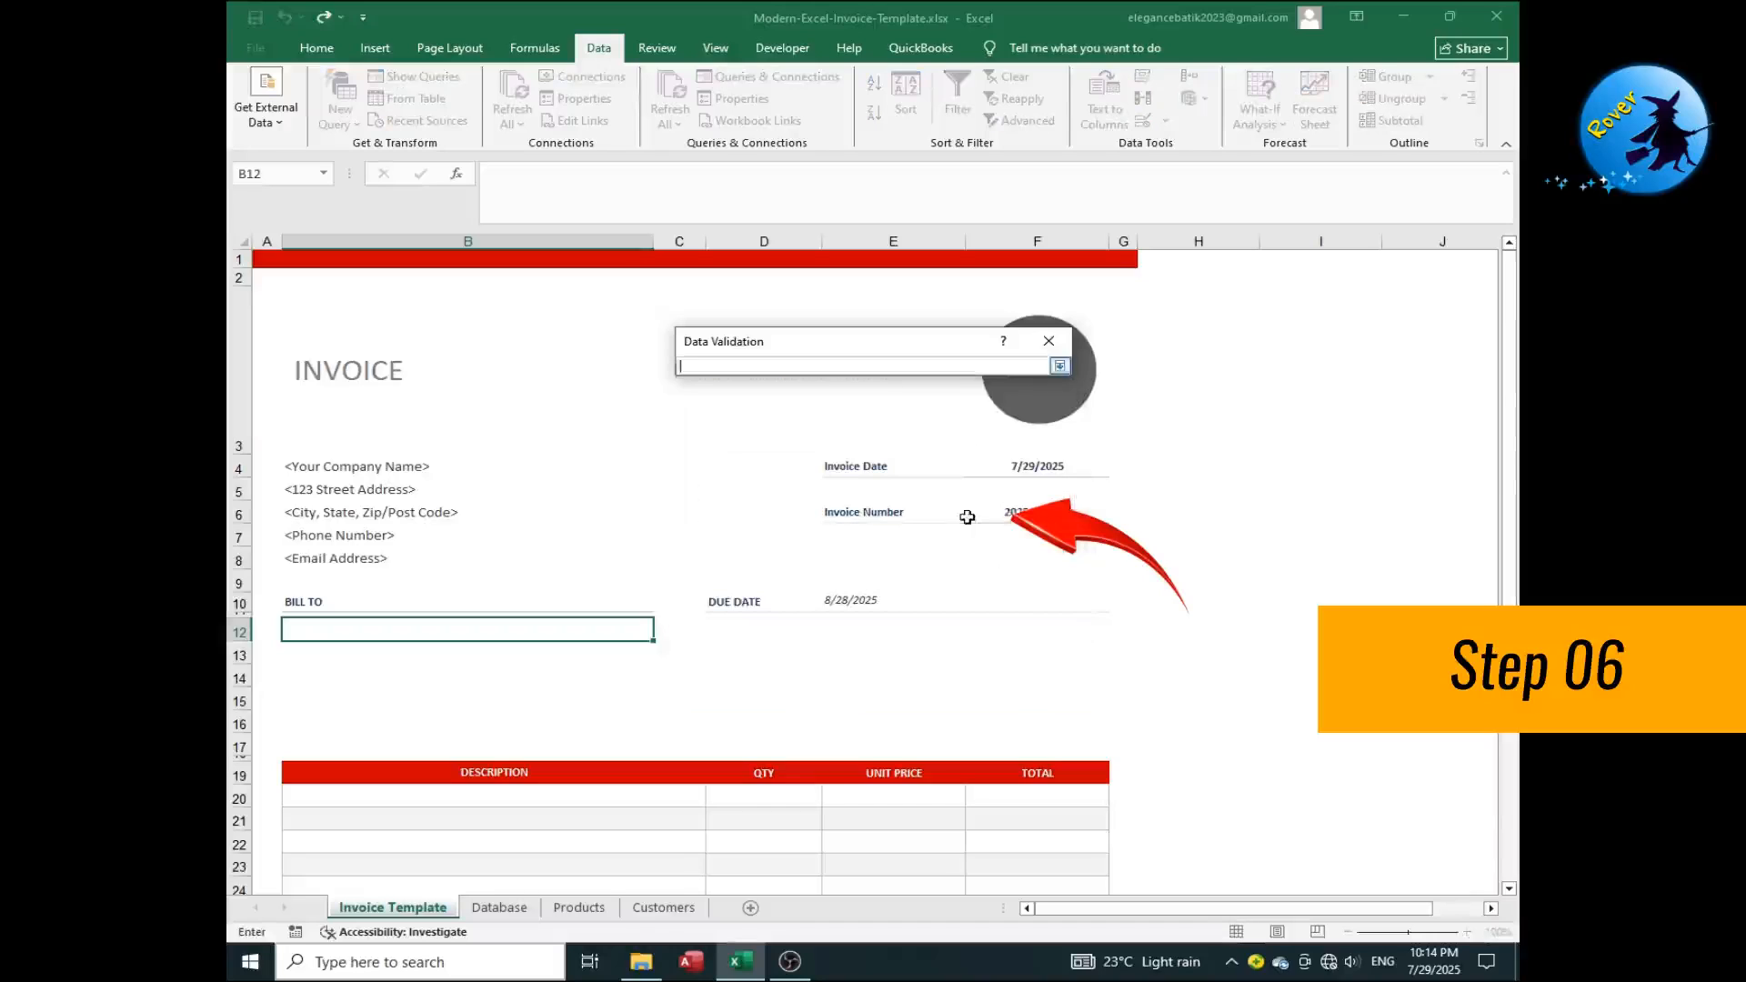
left_click(663, 908)
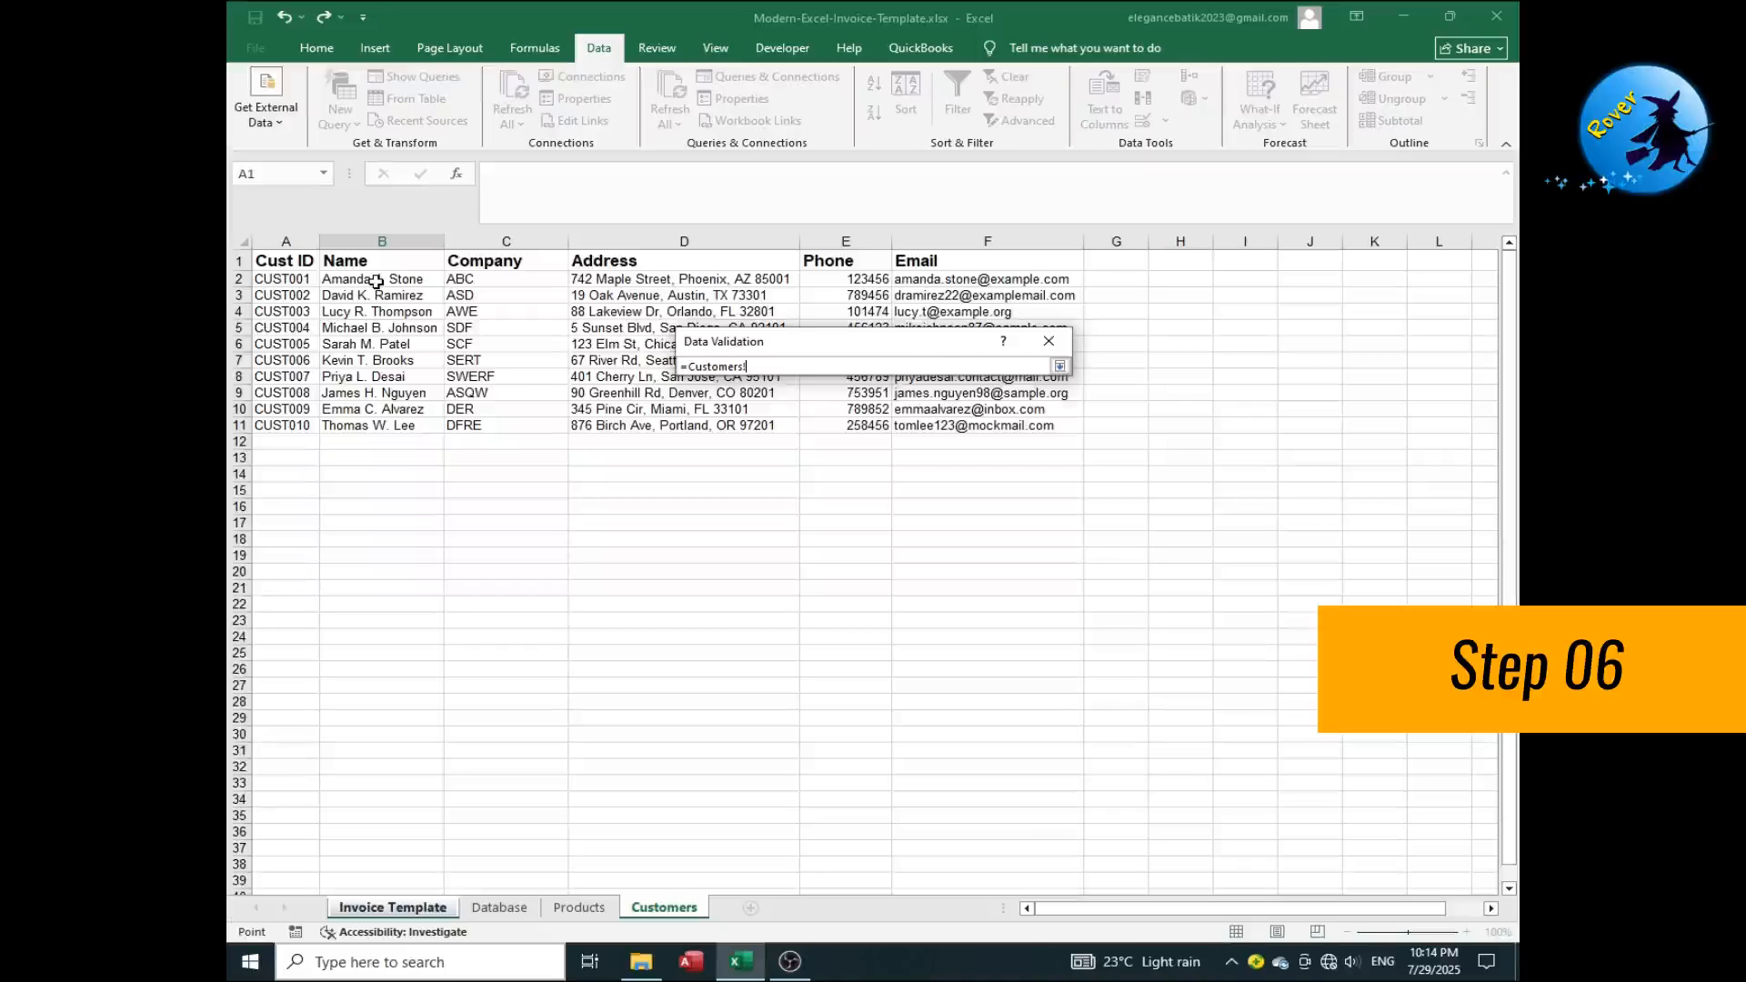
left_click_drag(376, 282, 431, 427)
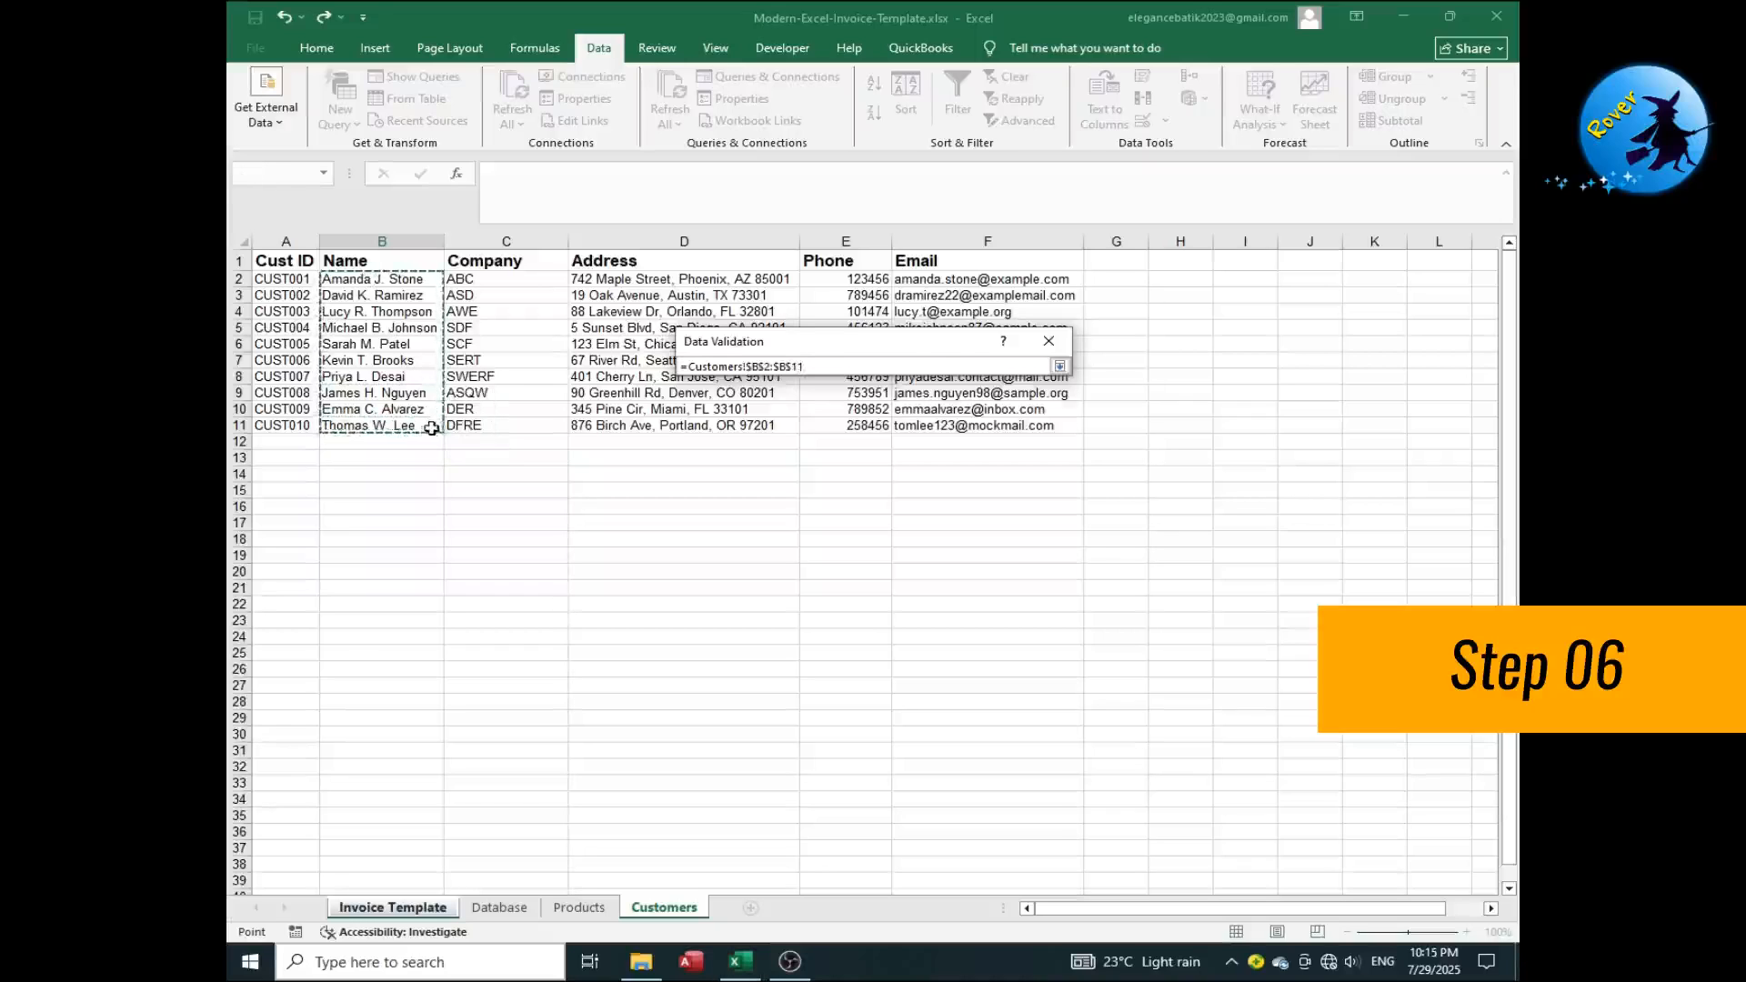
left_click(1059, 366)
left_click(942, 612)
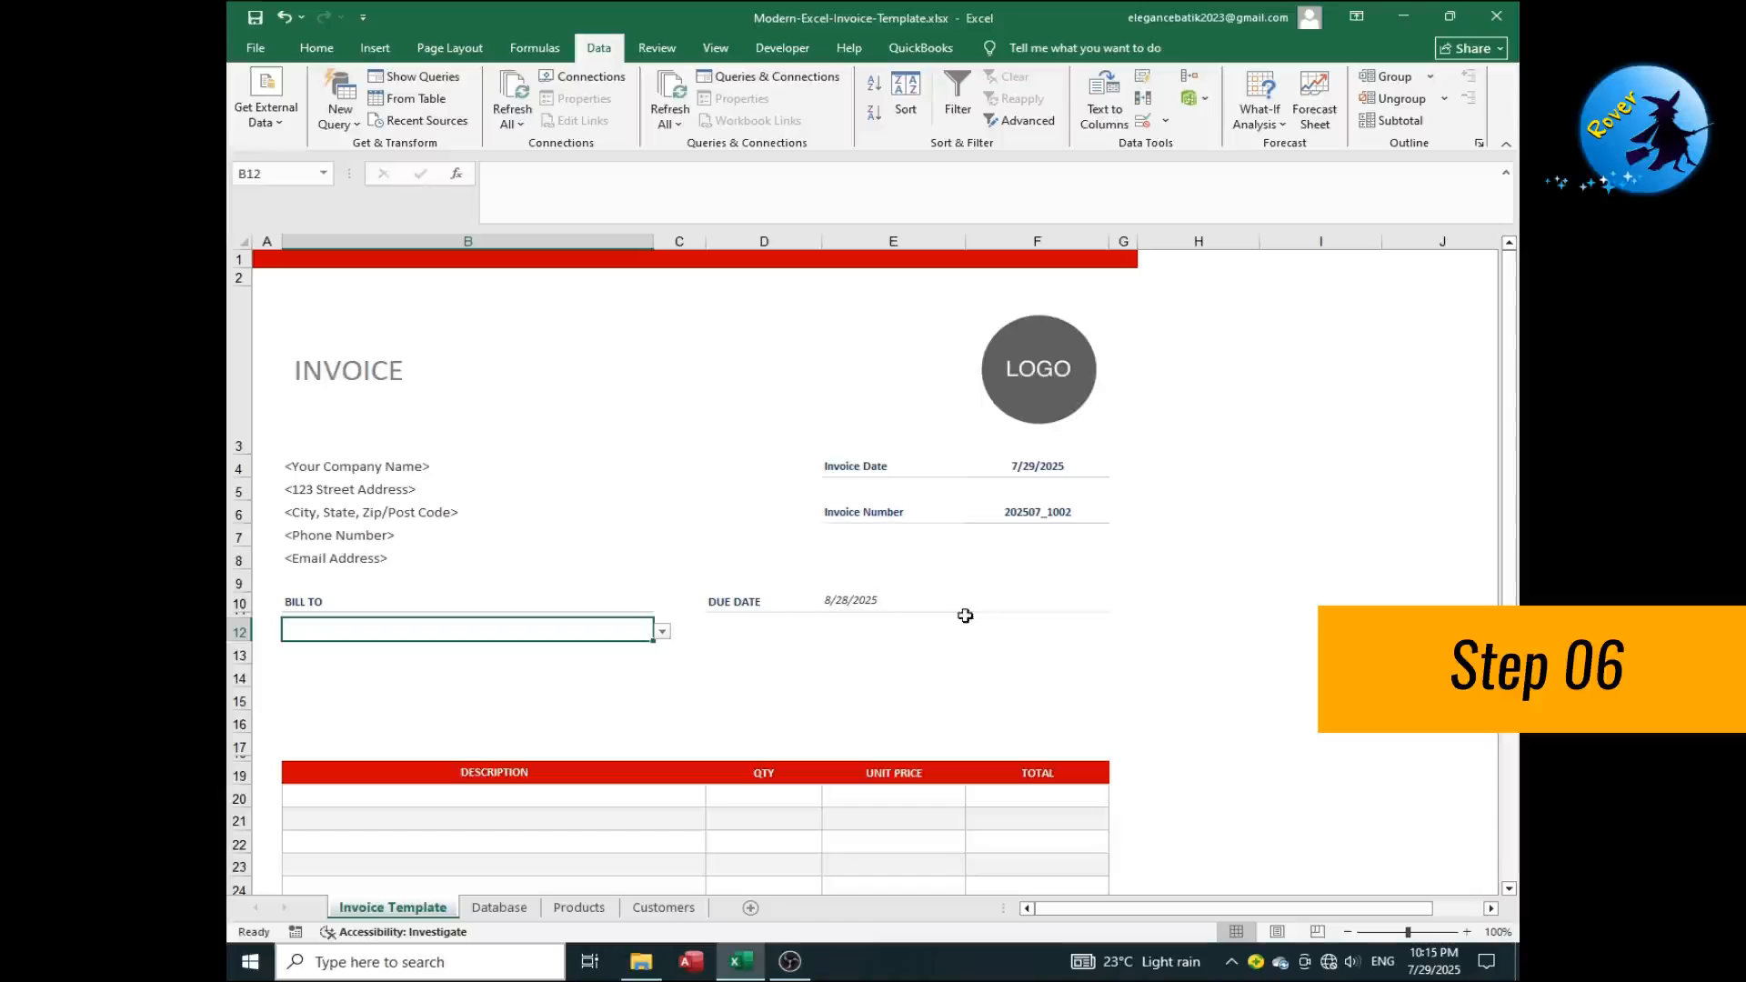
Choose the third customer's name from the drop-down list in the Bill To cell B12
left_click(662, 631)
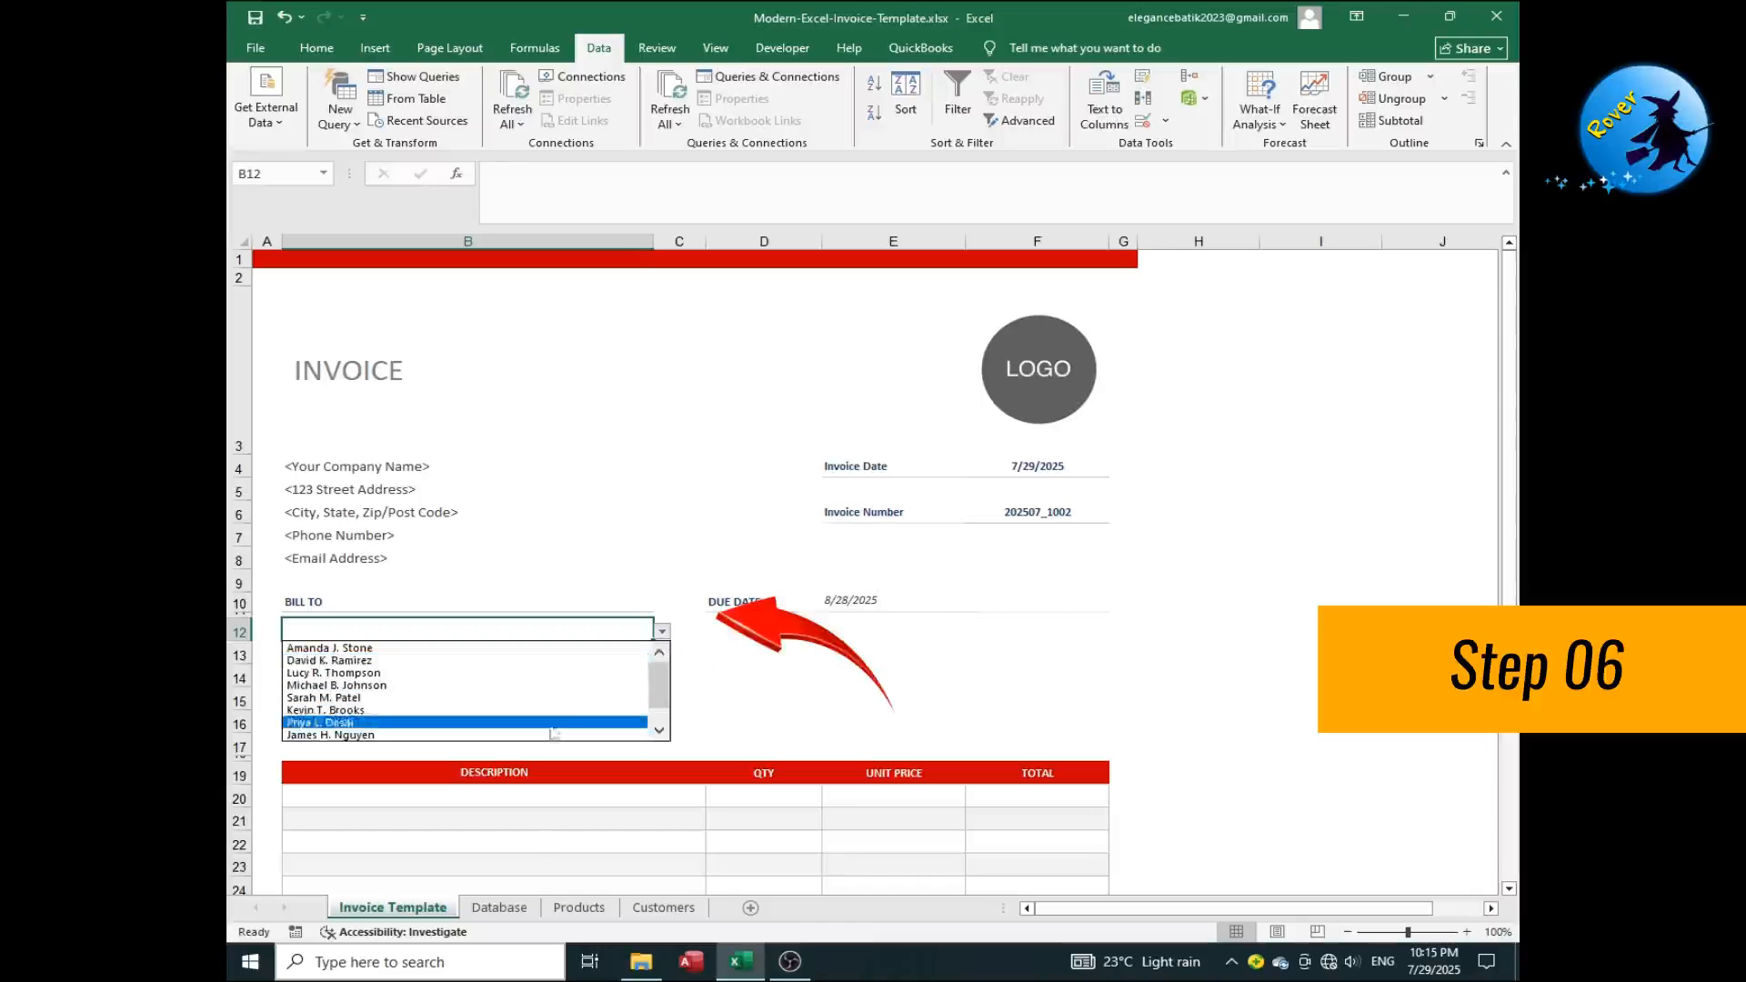
left_click(663, 630)
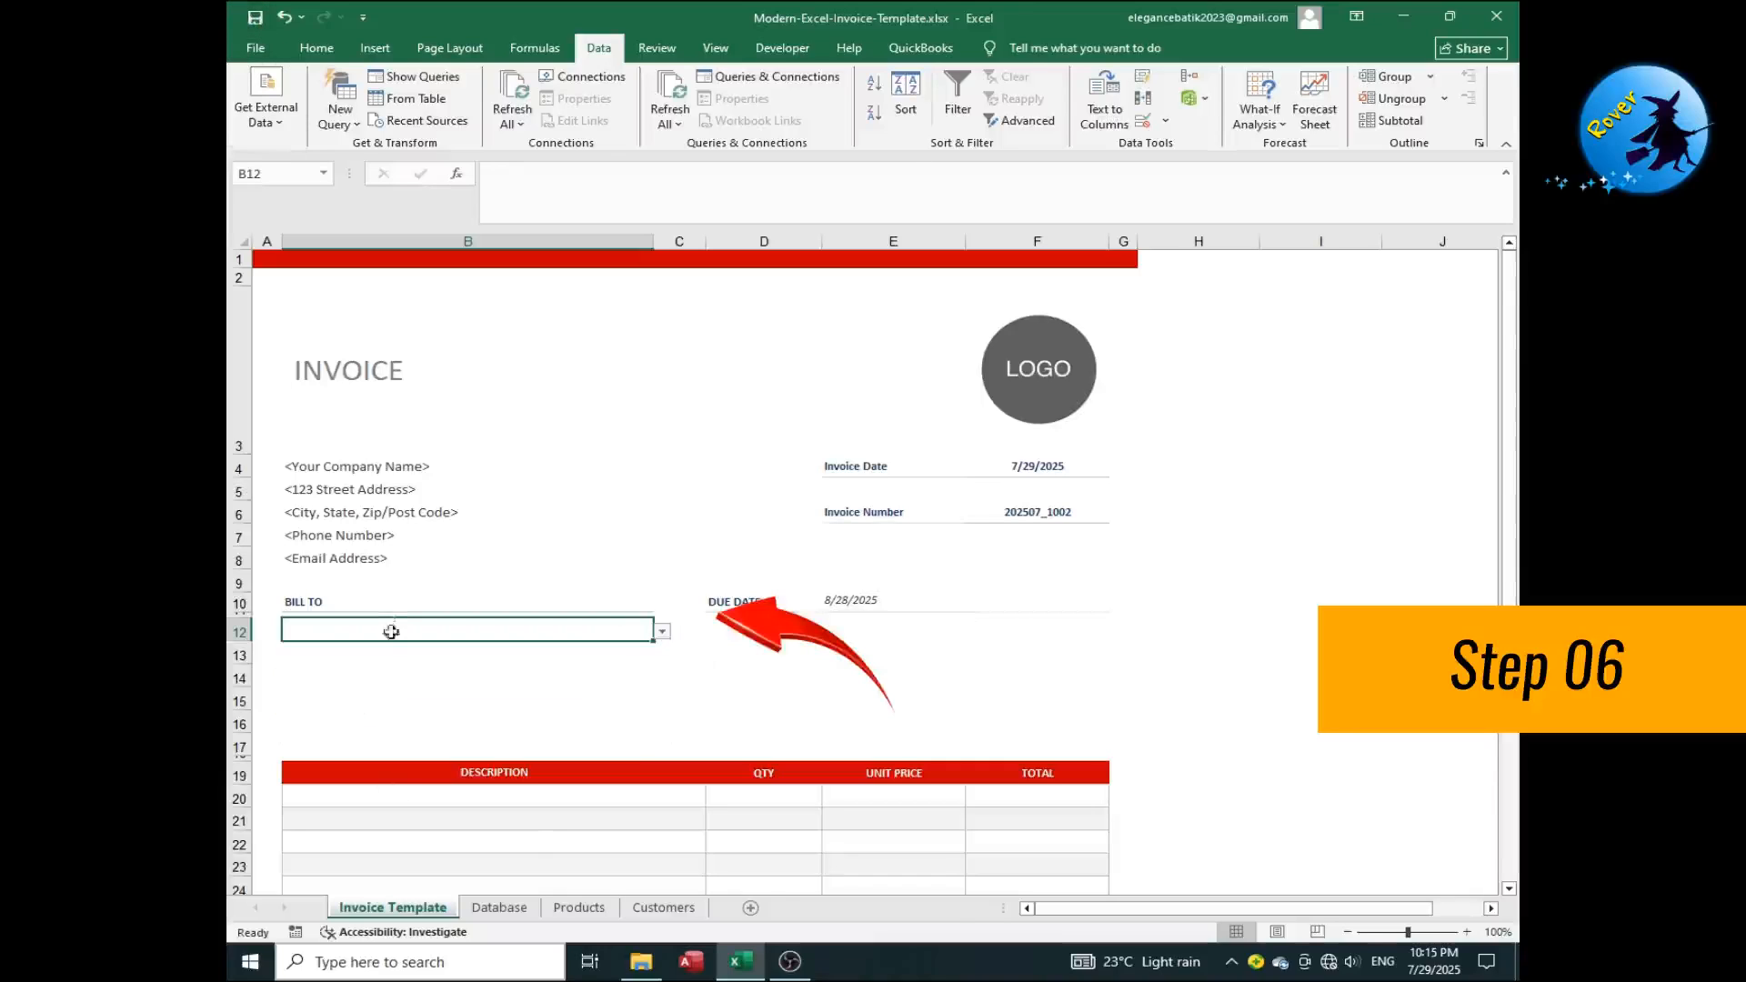
scroll(385, 618, "down", 3)
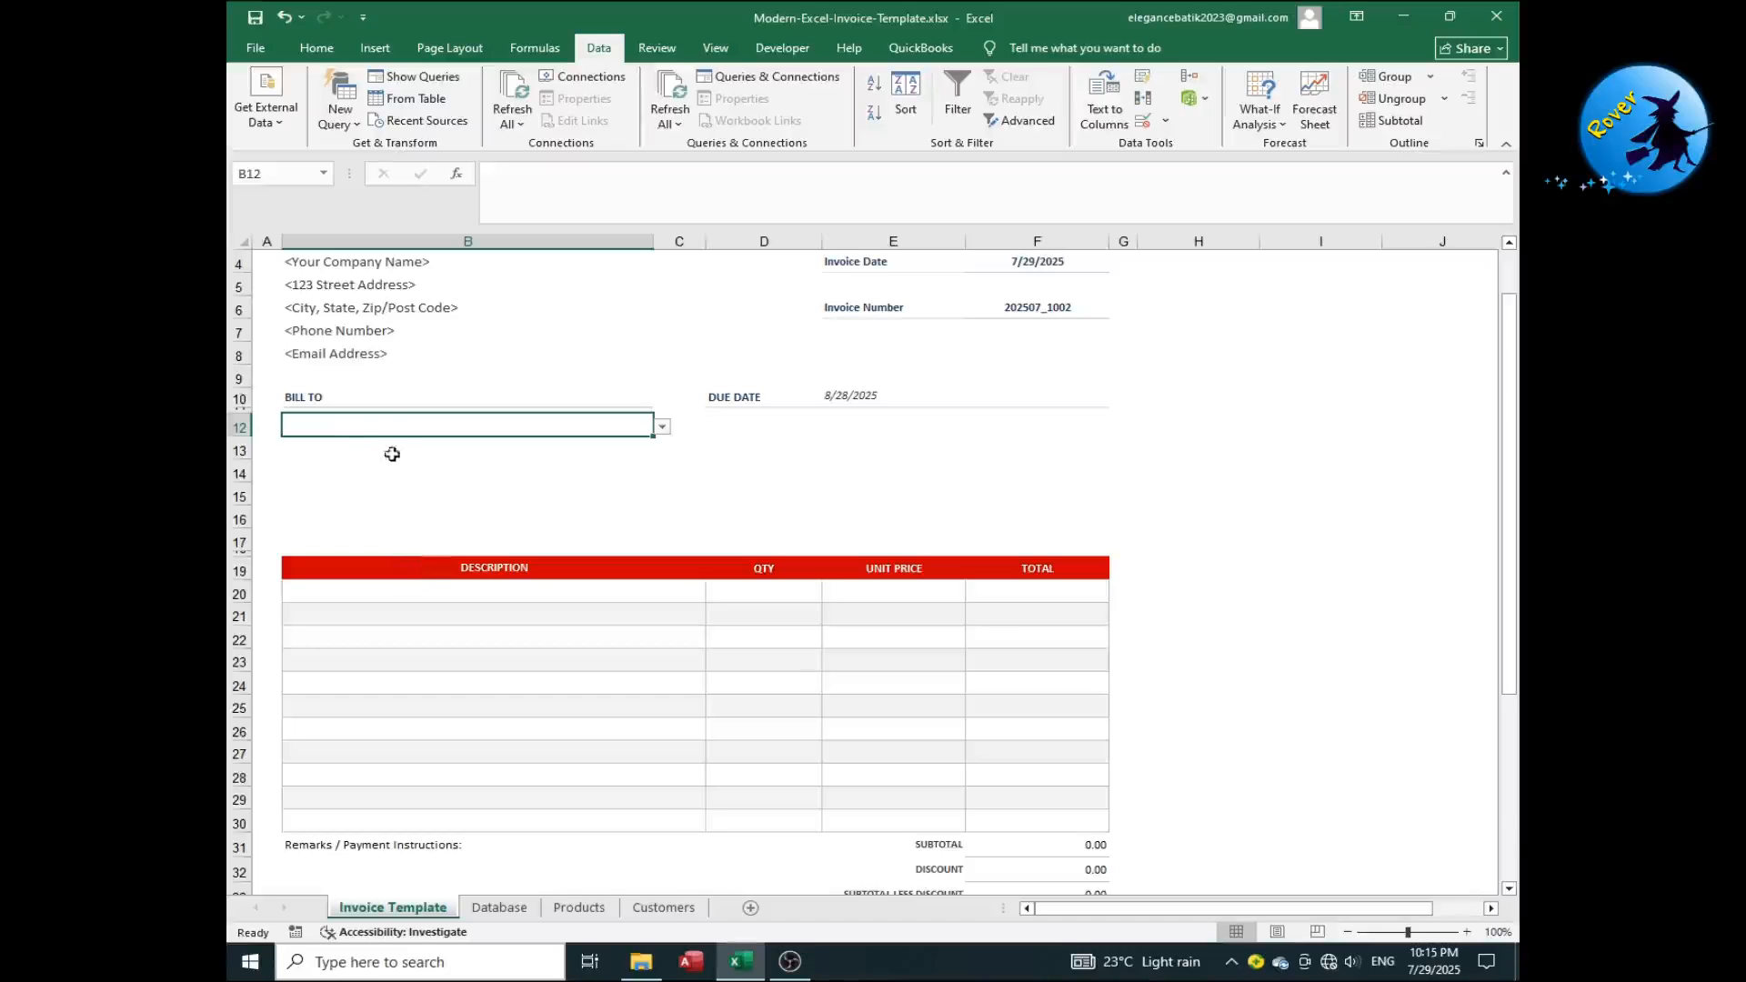
left_click(663, 426)
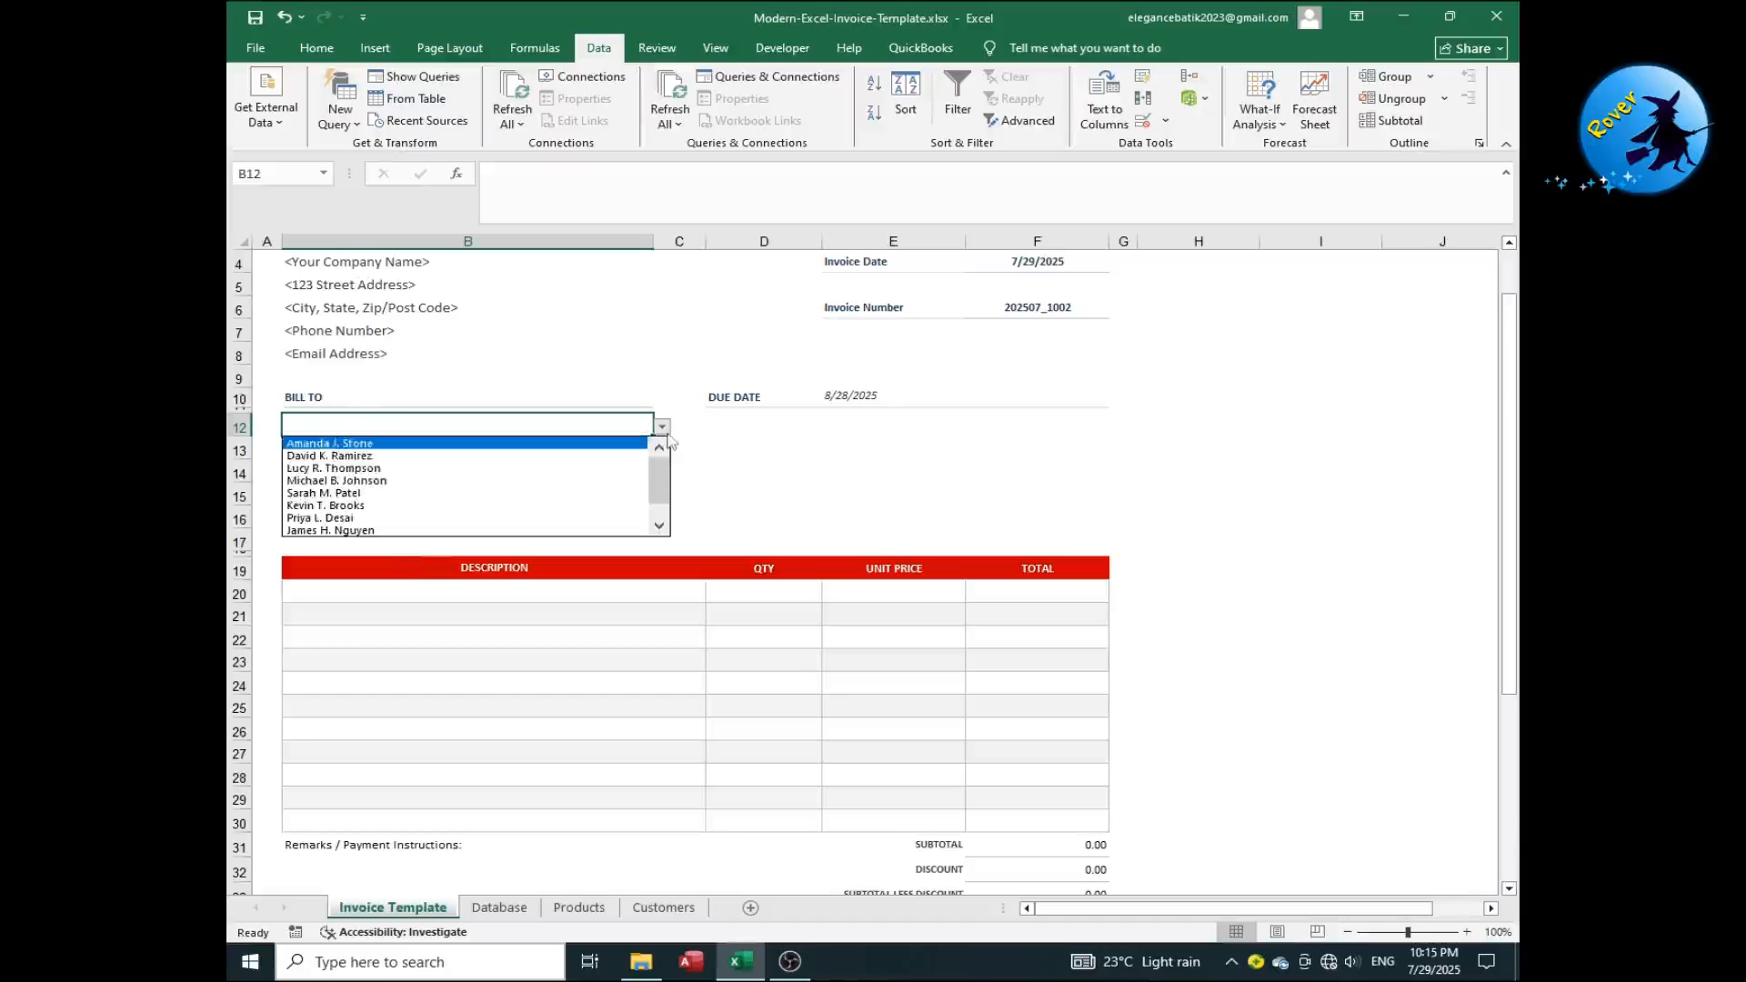
left_click(545, 468)
left_click(663, 428)
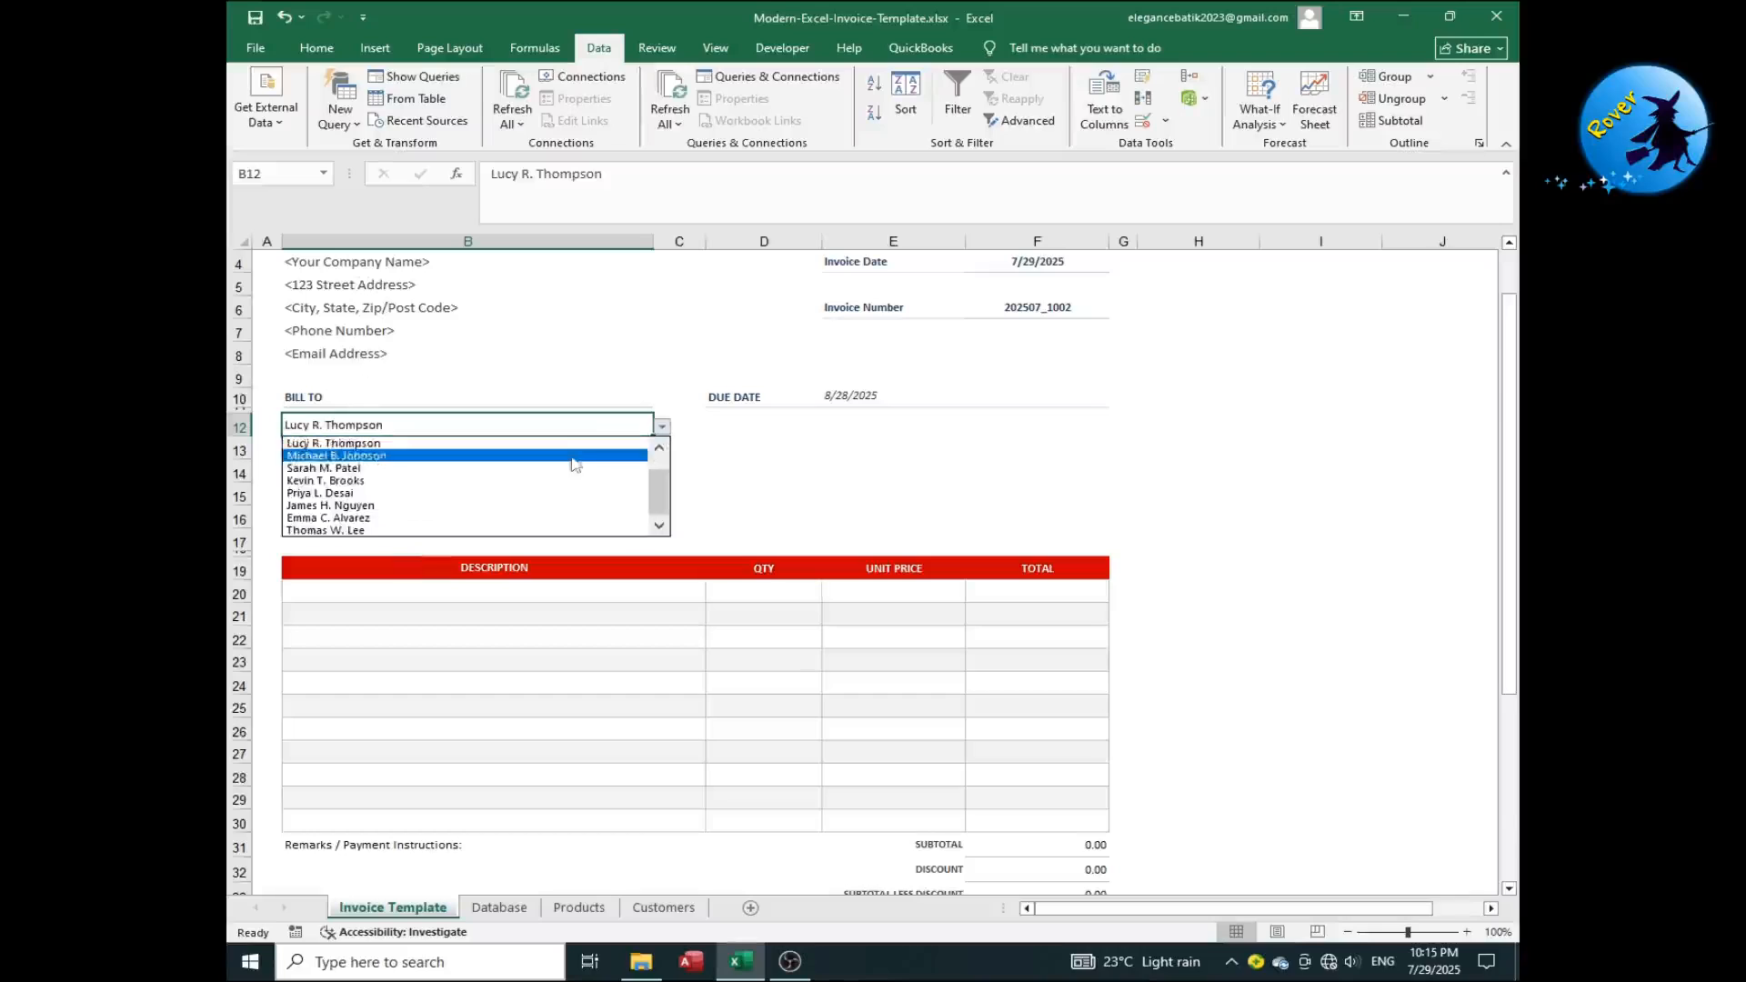
left_click(569, 444)
Enter the formula =VLOOKUP(B12,Customers!$B$2:$F$11,2,False) in cell B13 of the Invoice Template sheet to look up the customer's company
left_click(404, 449)
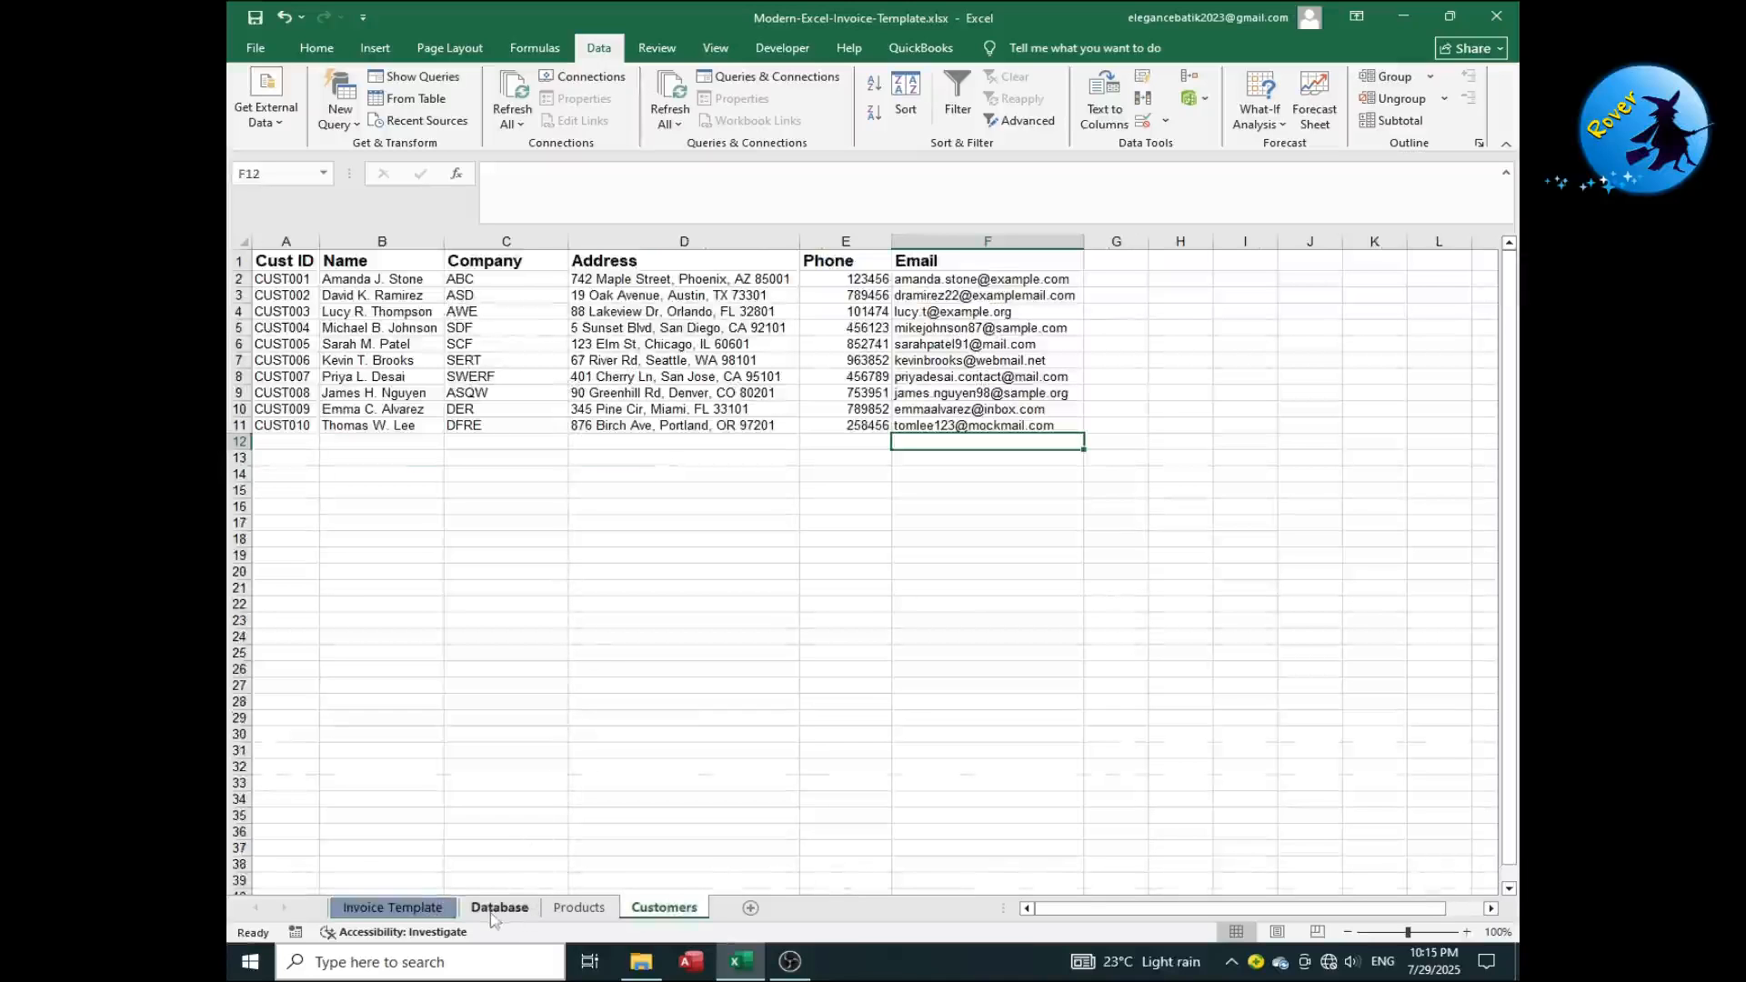
left_click(421, 907)
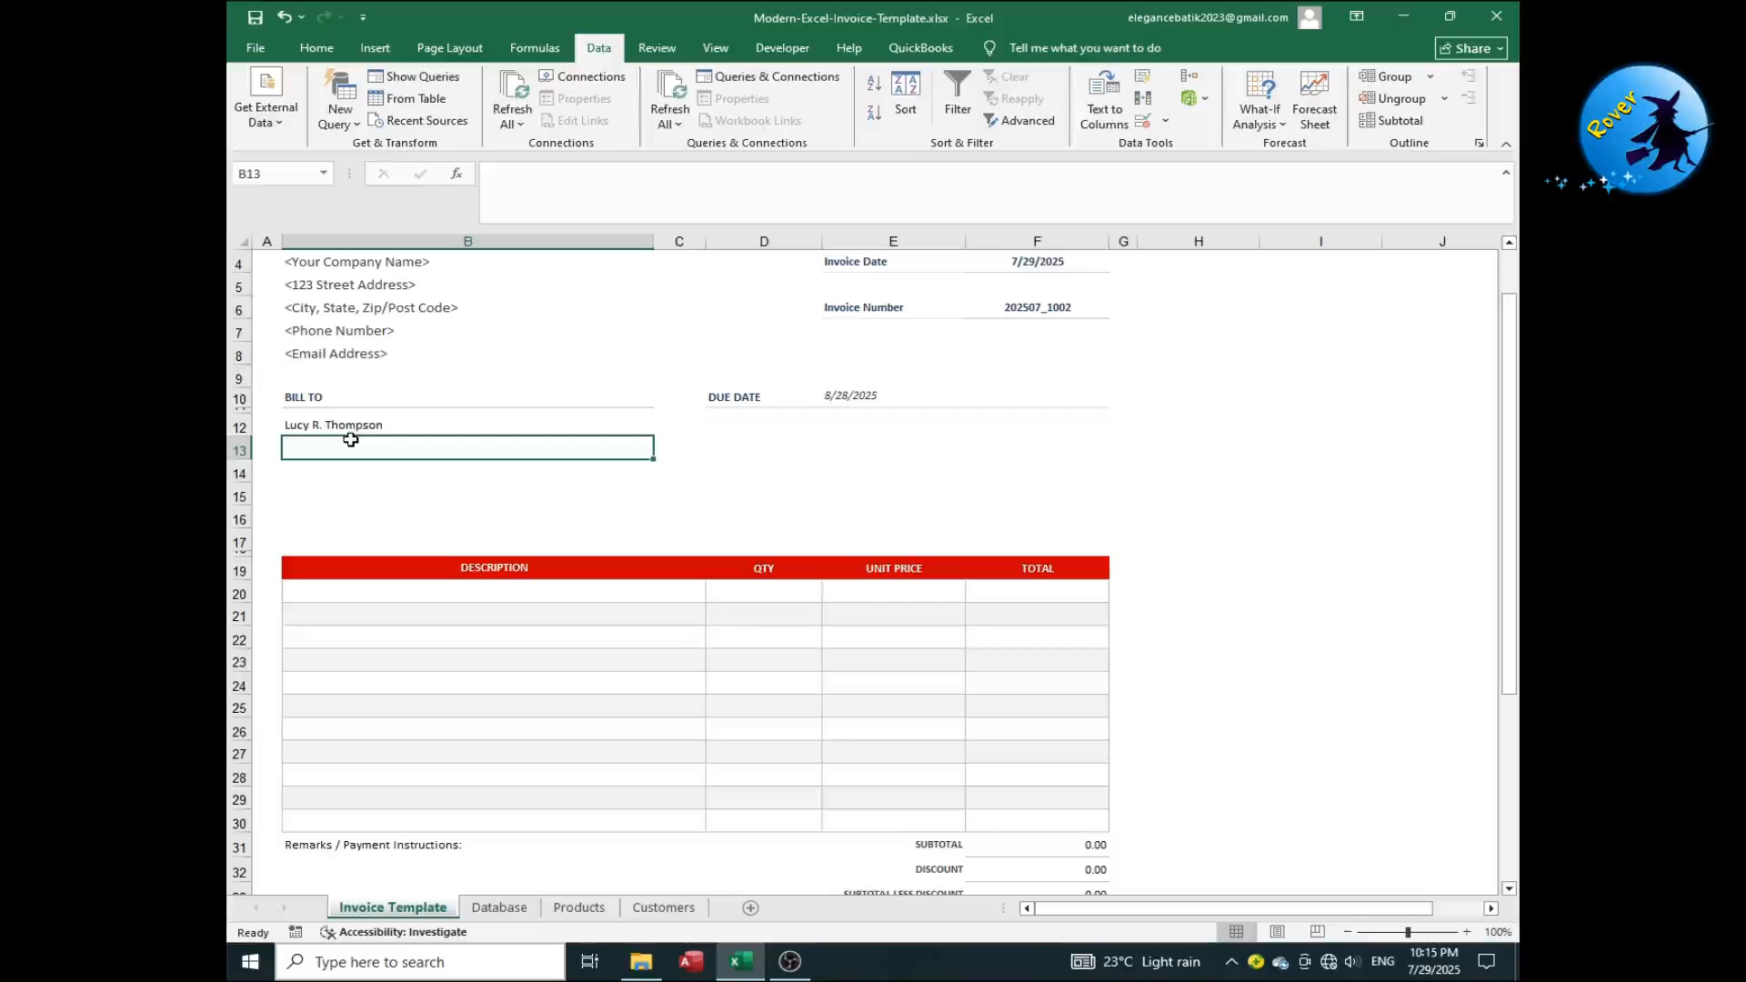
type("=")
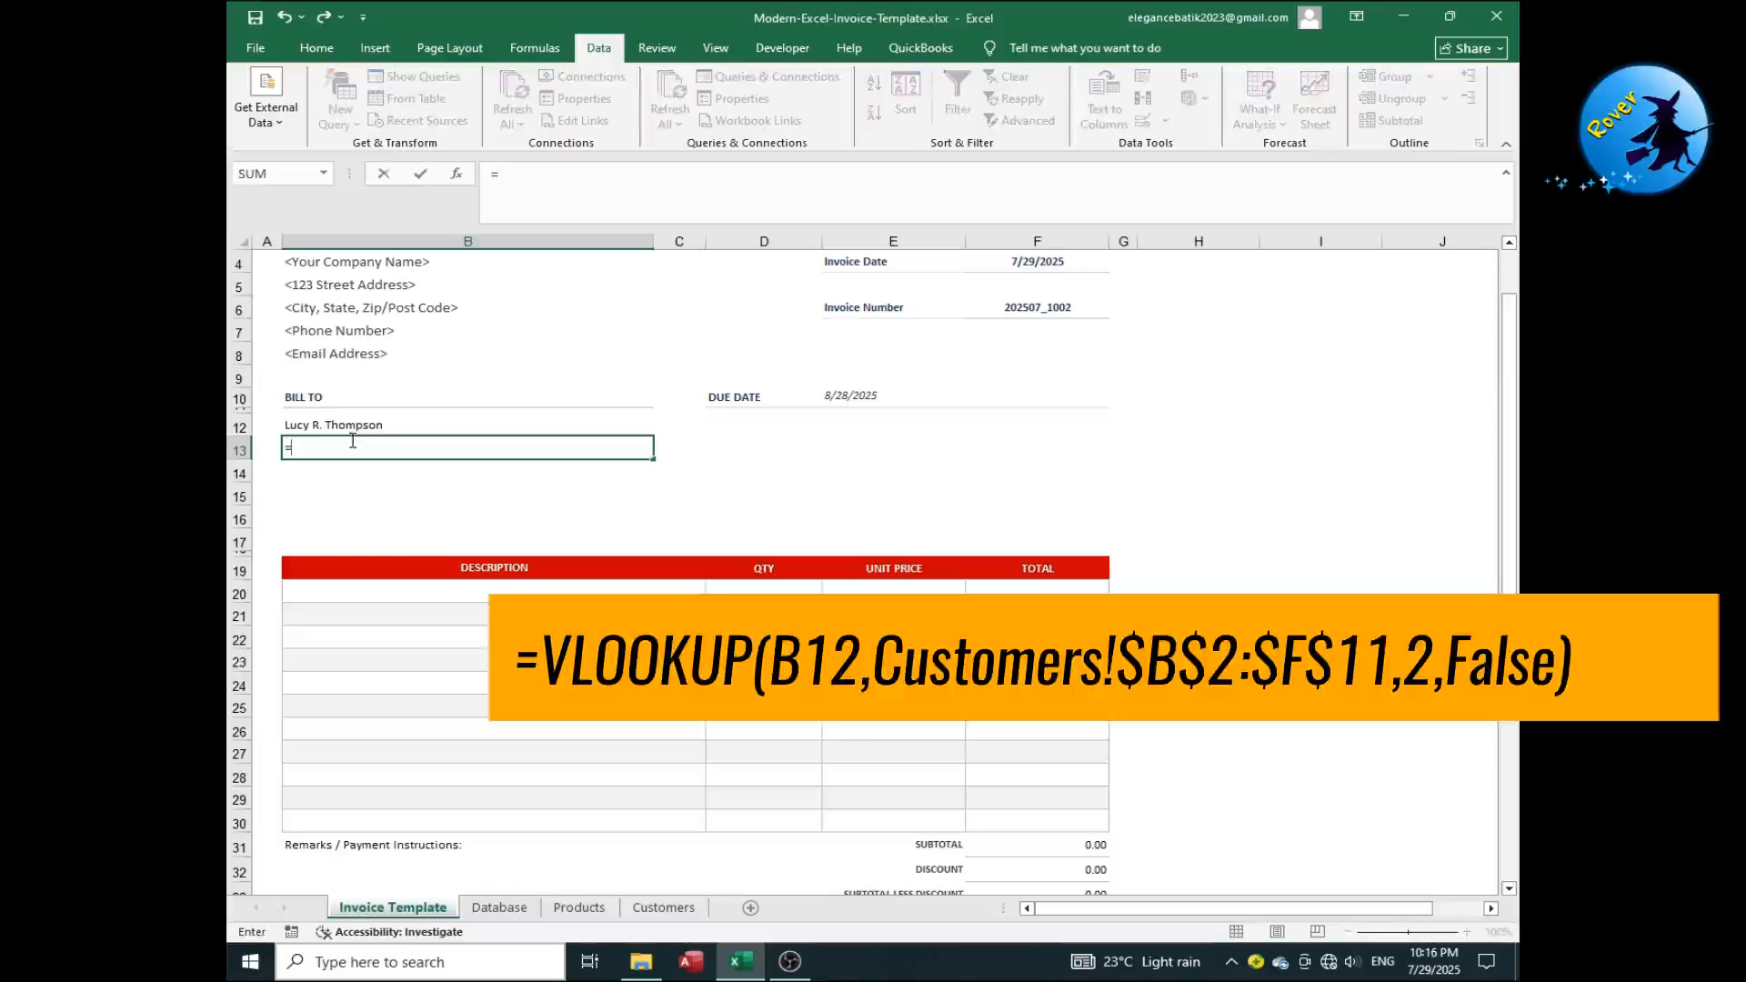
type("VL")
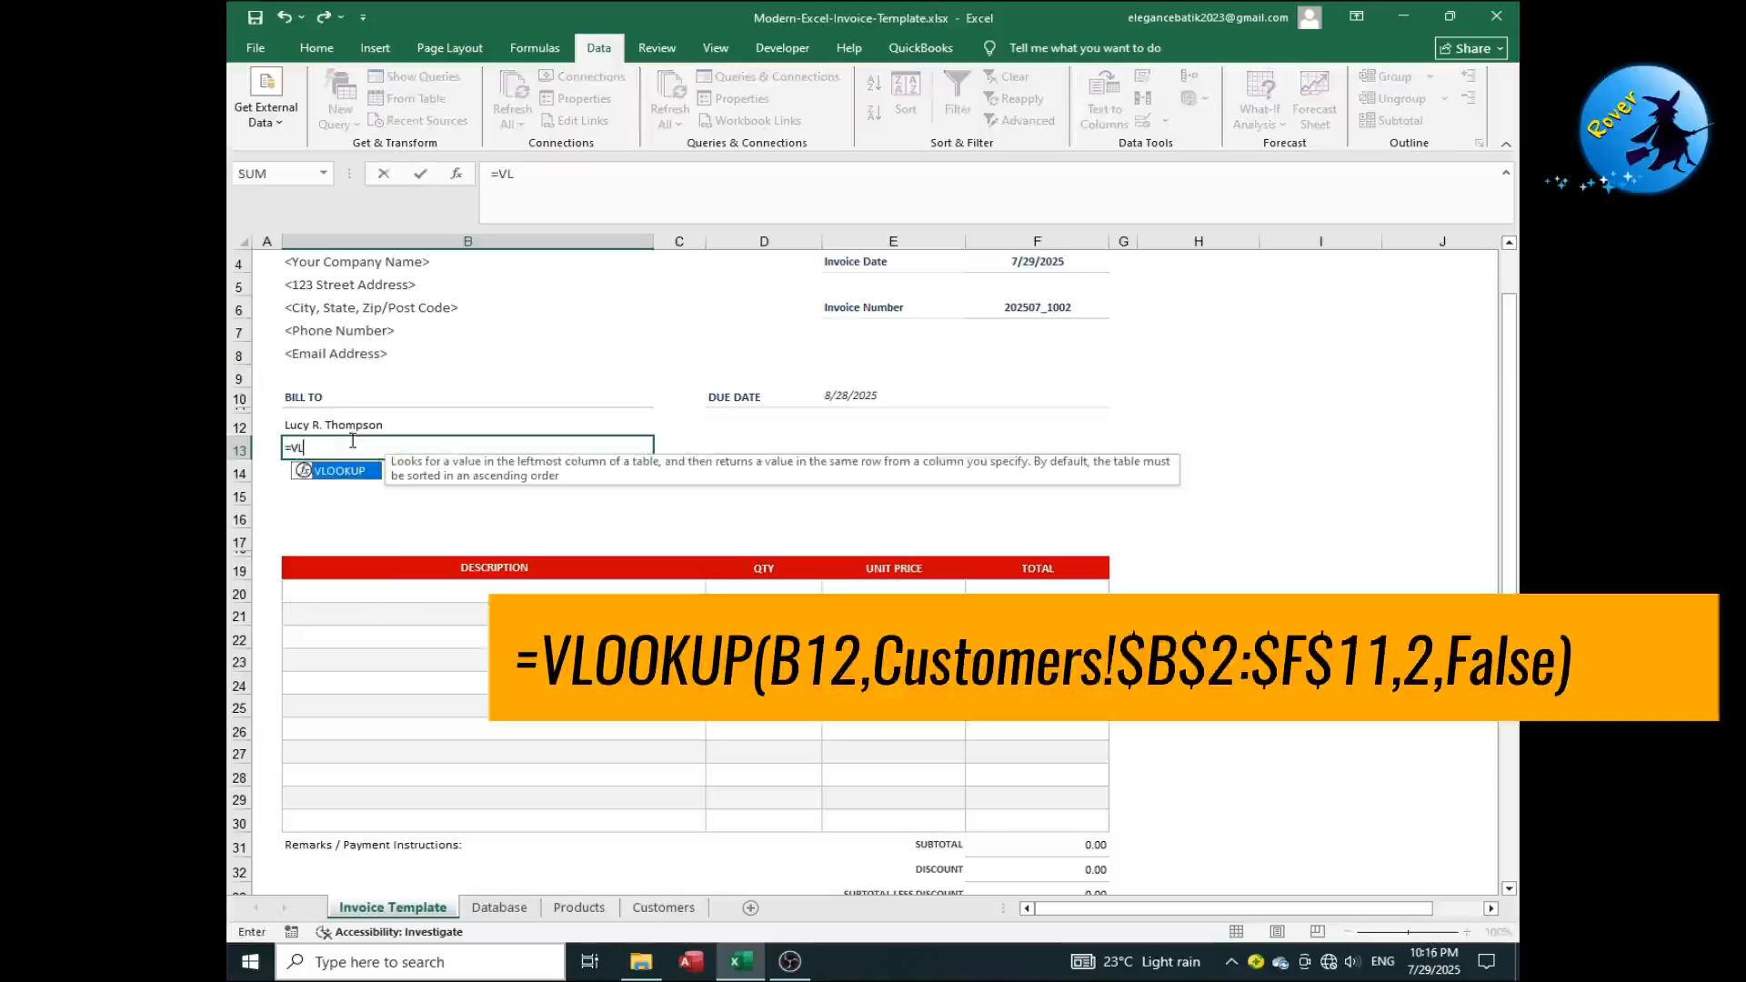
key("Tab")
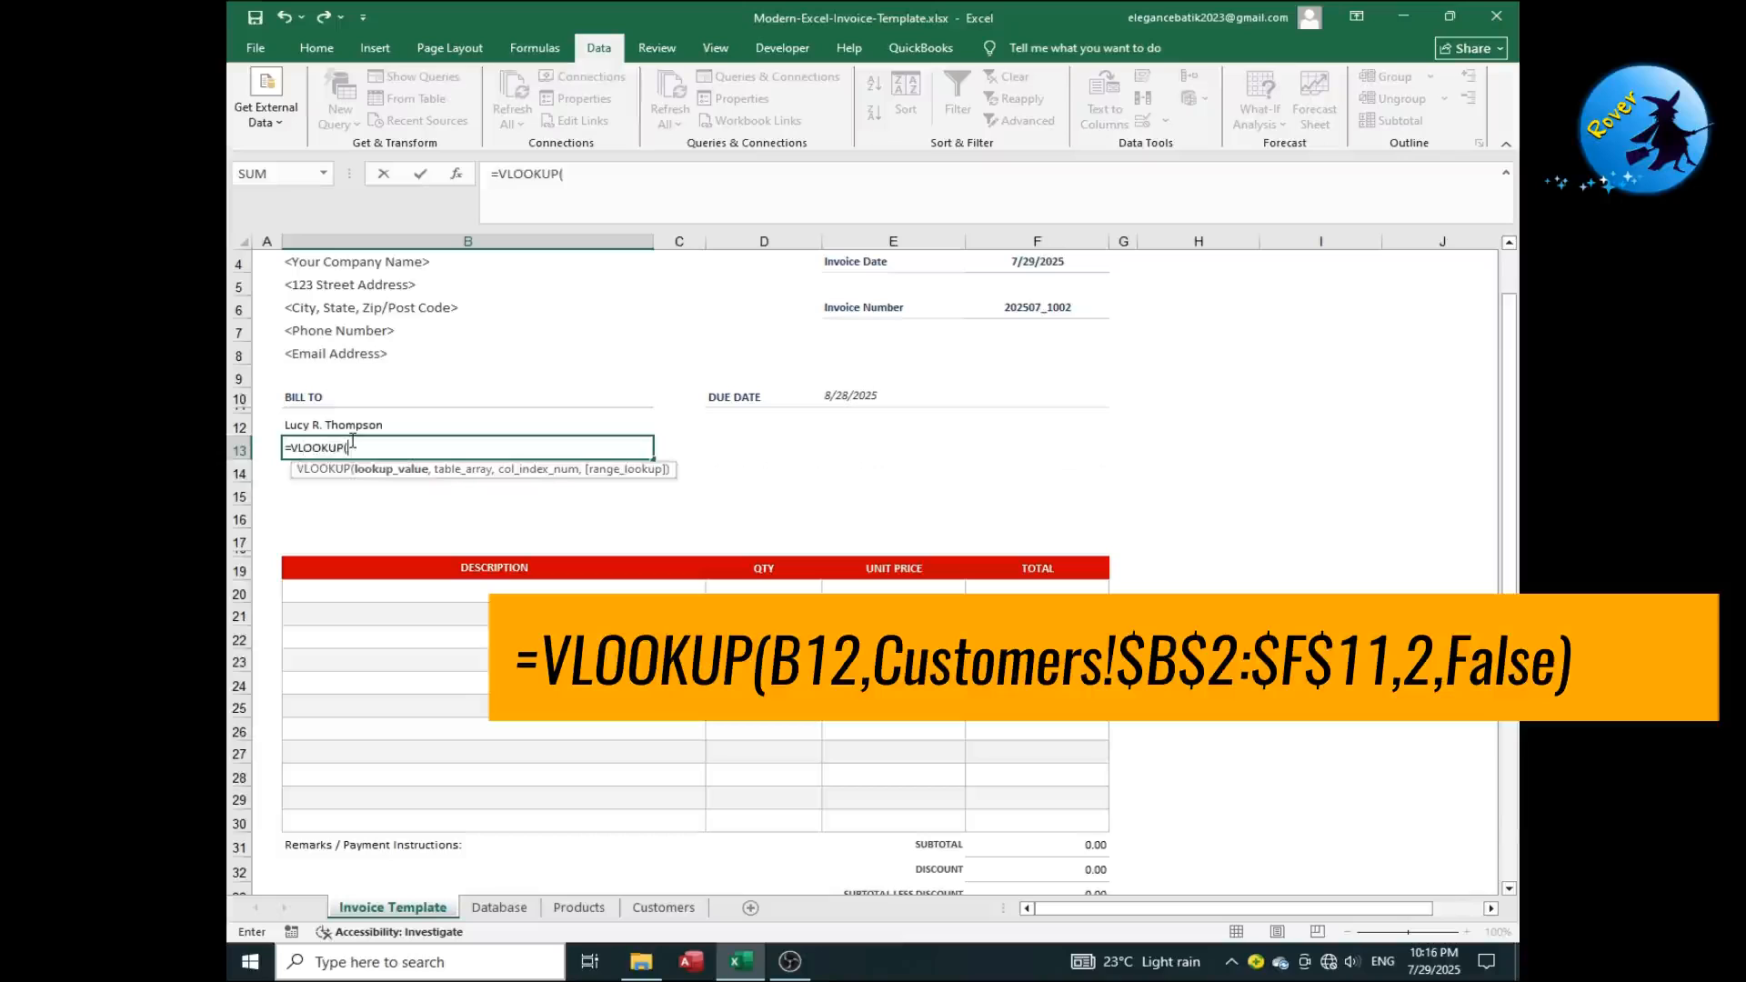
type("B1")
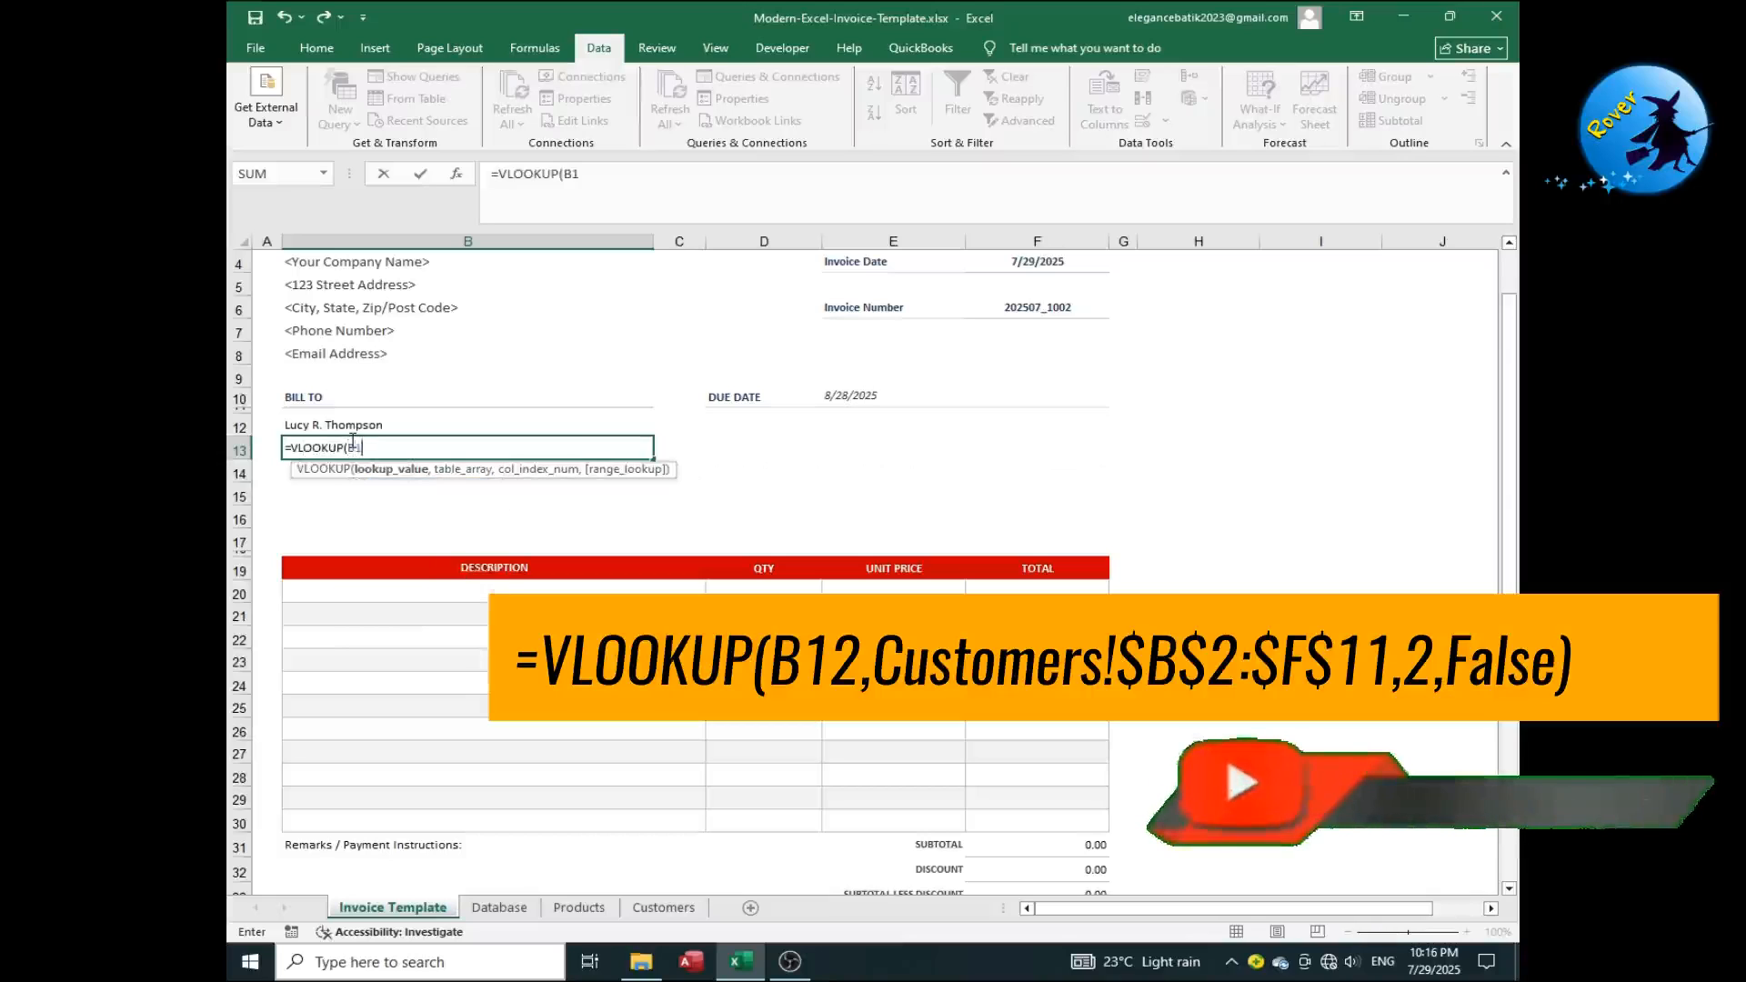
type("2")
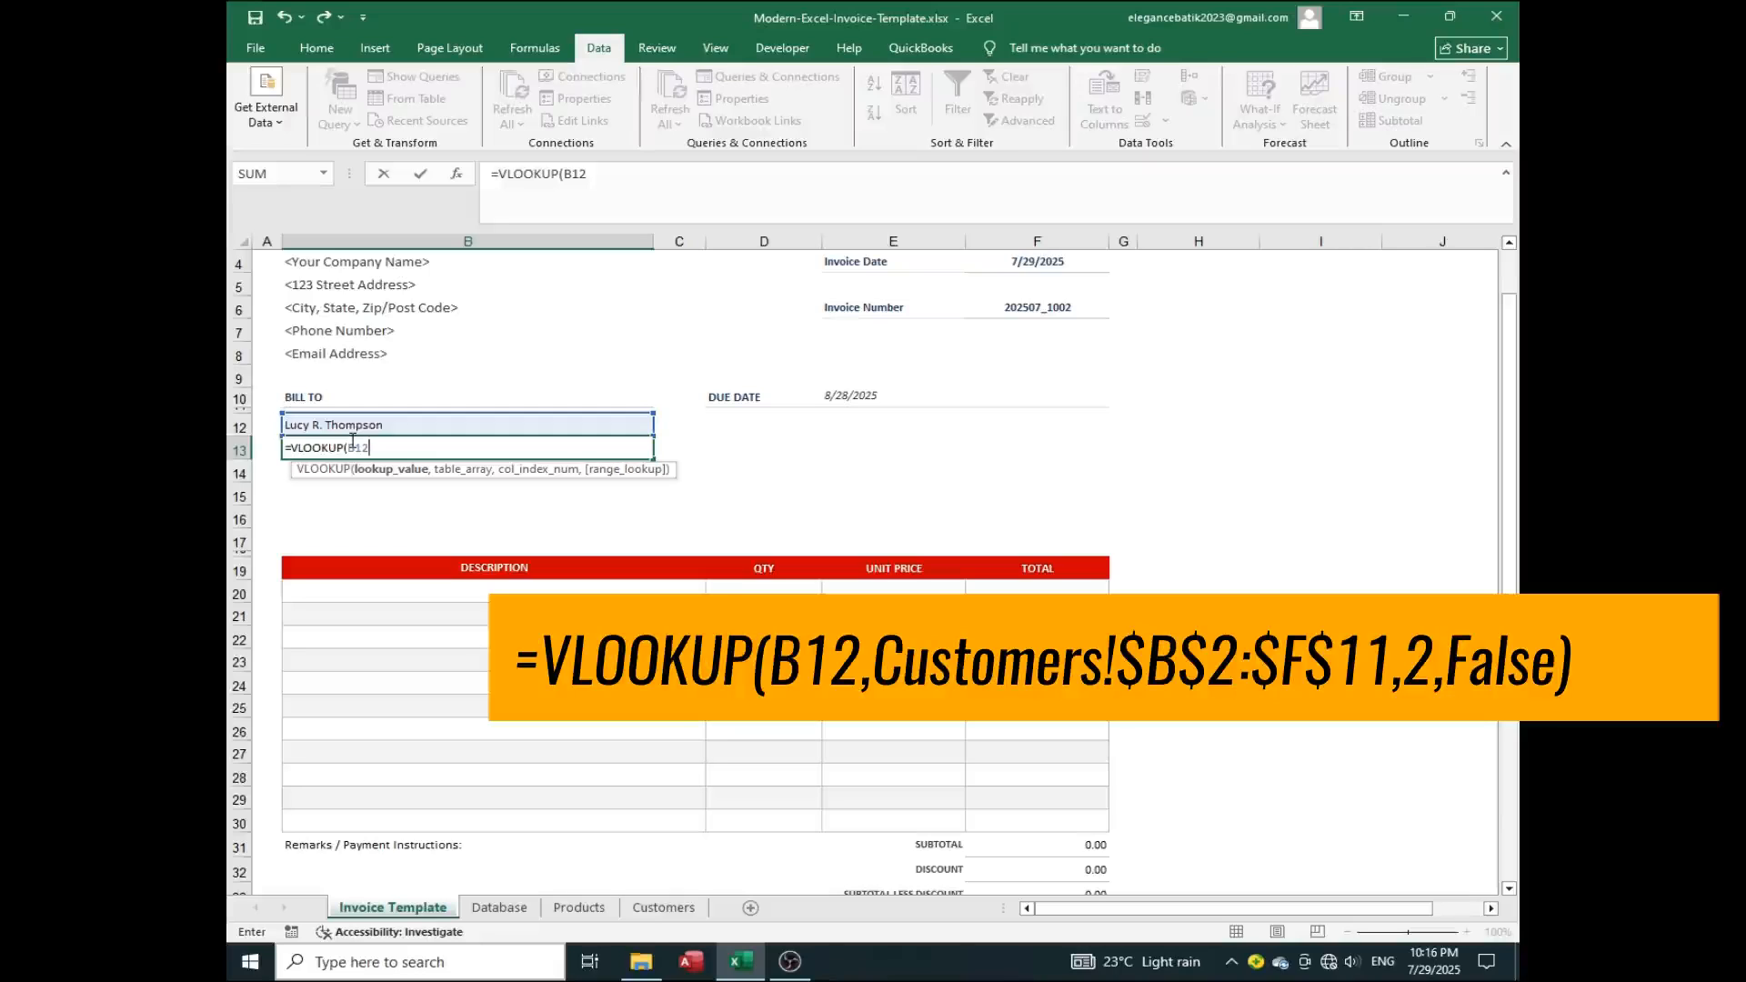
type(",c")
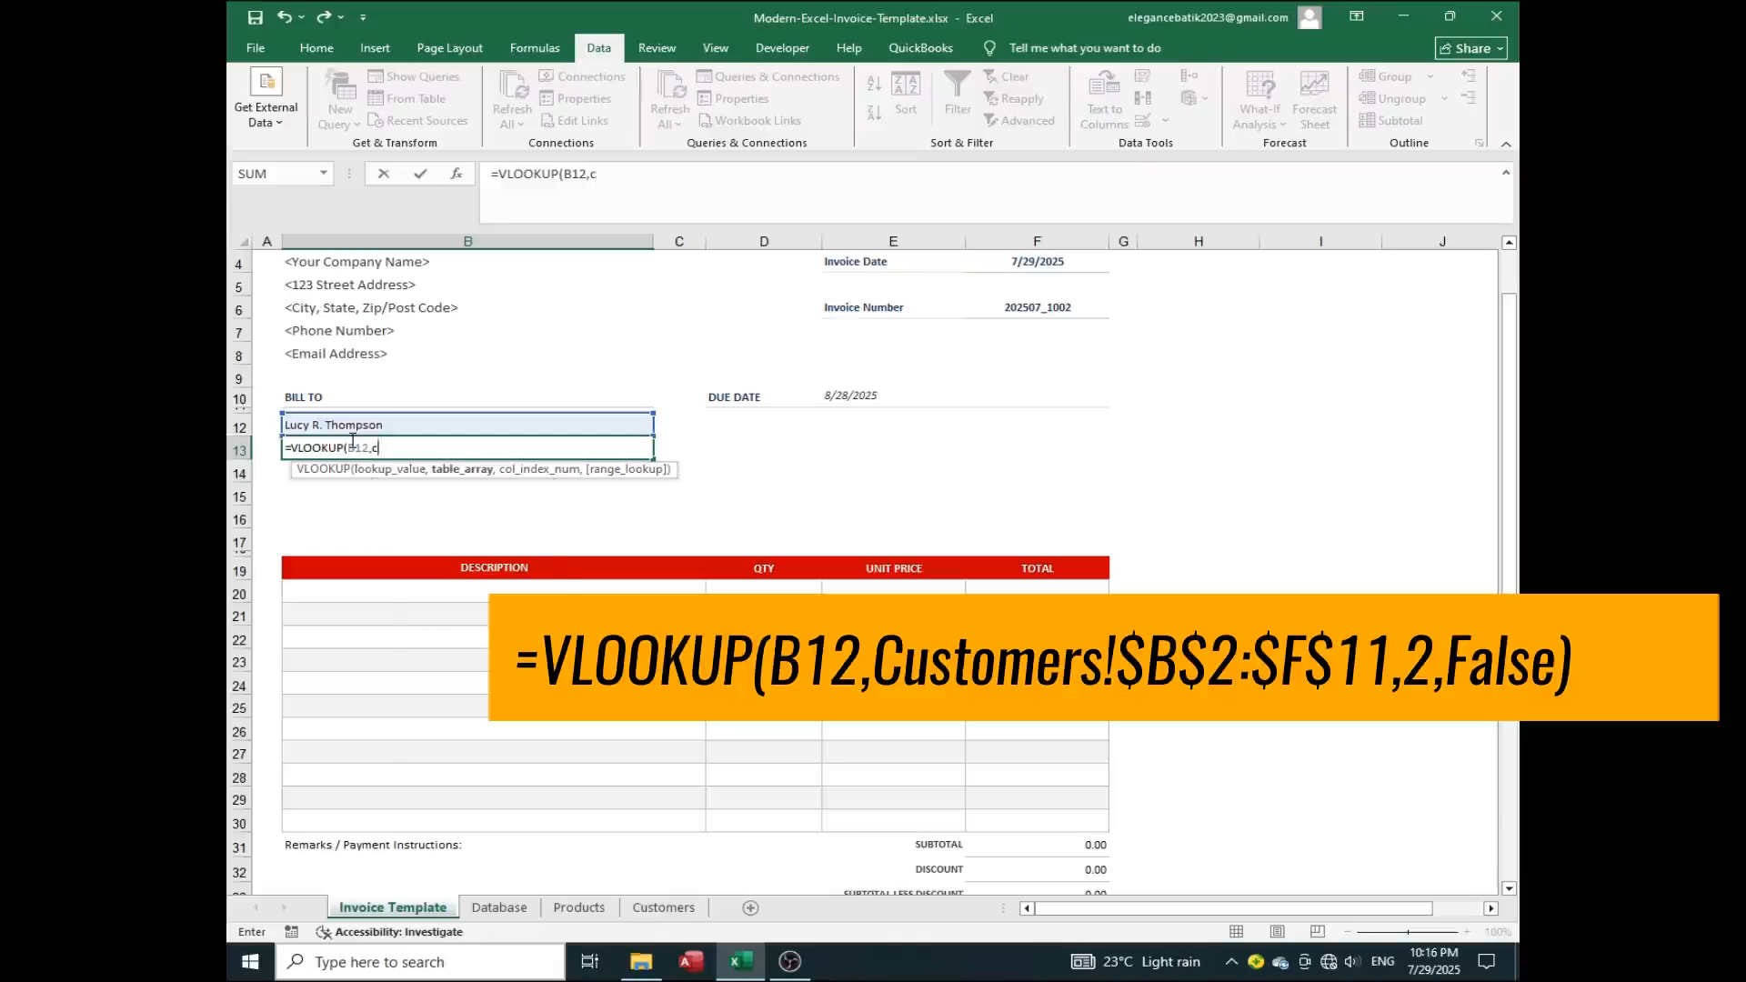
type("U")
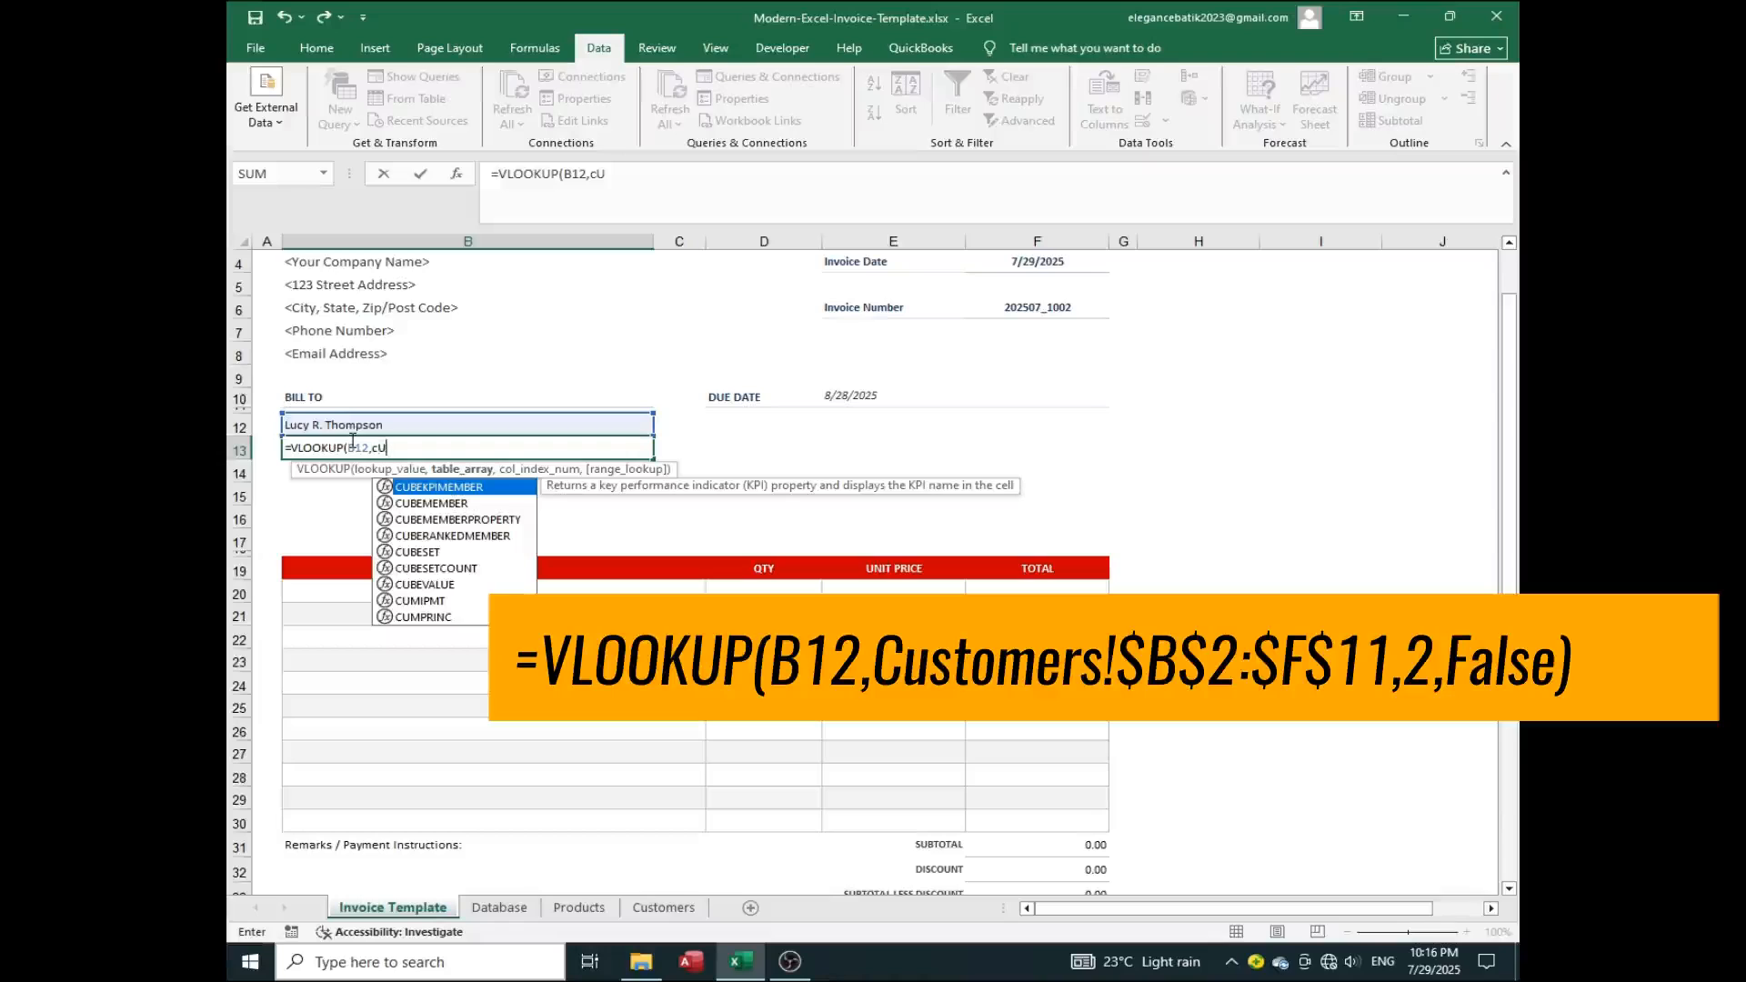
key("BackSpace")
key("BackSpace")
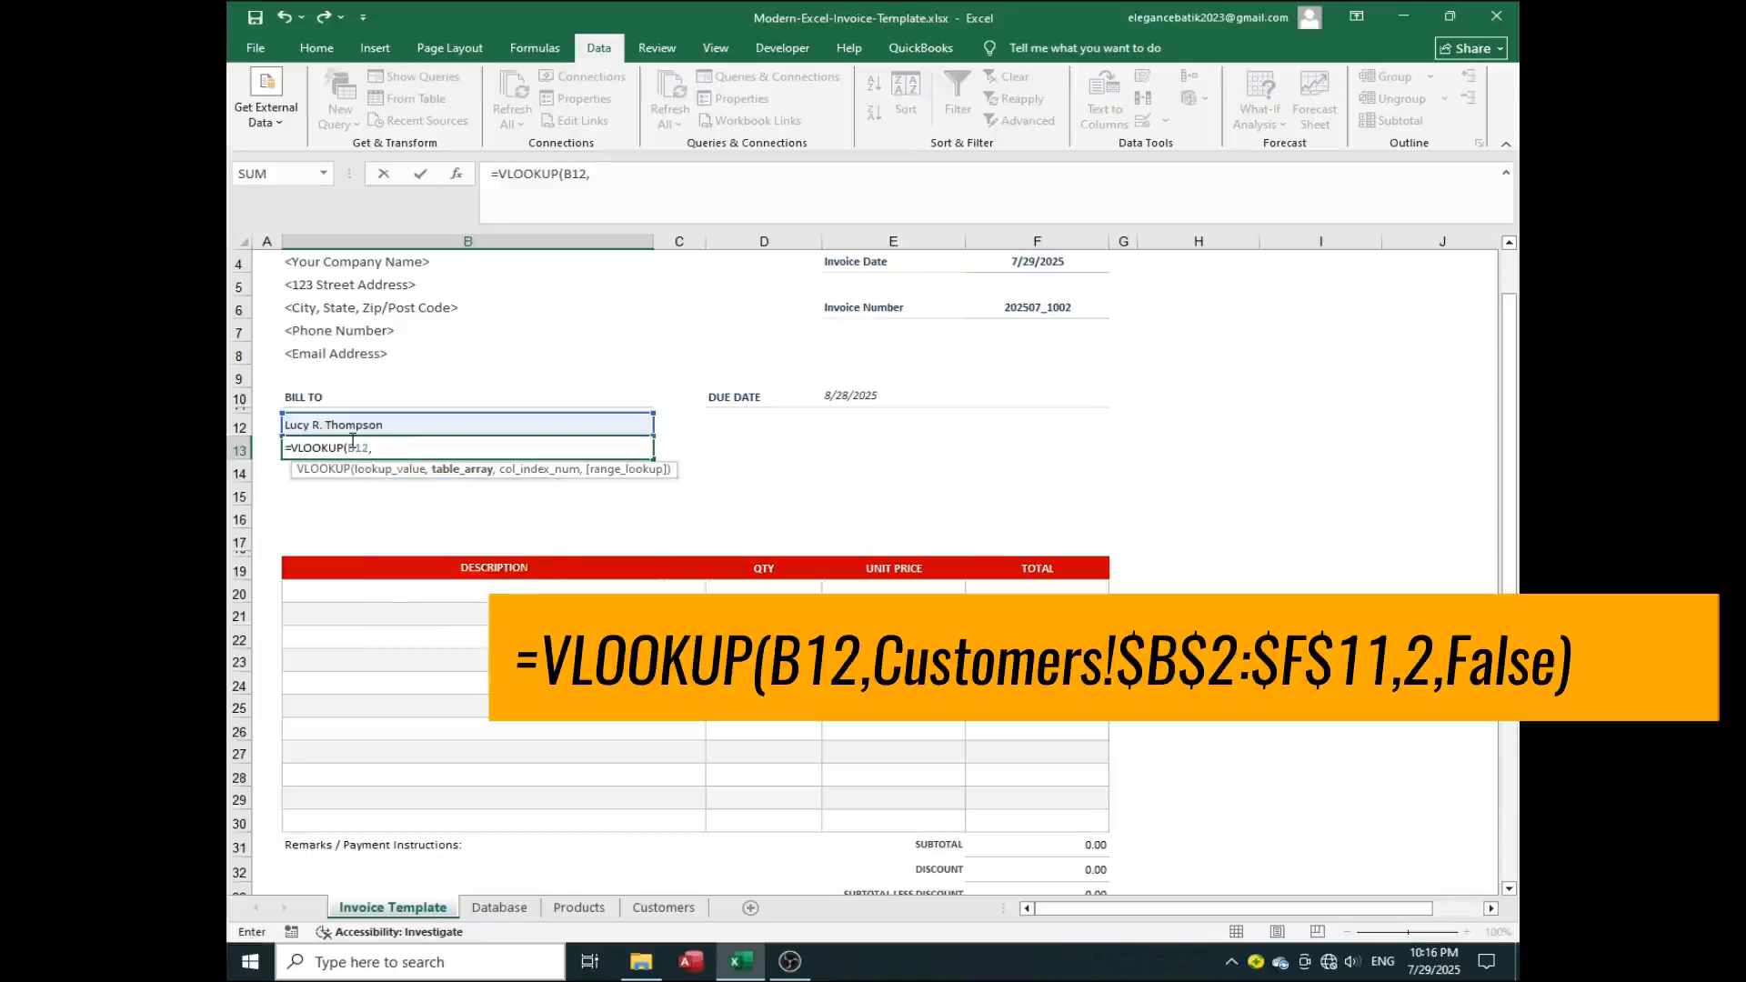
type("Customers!")
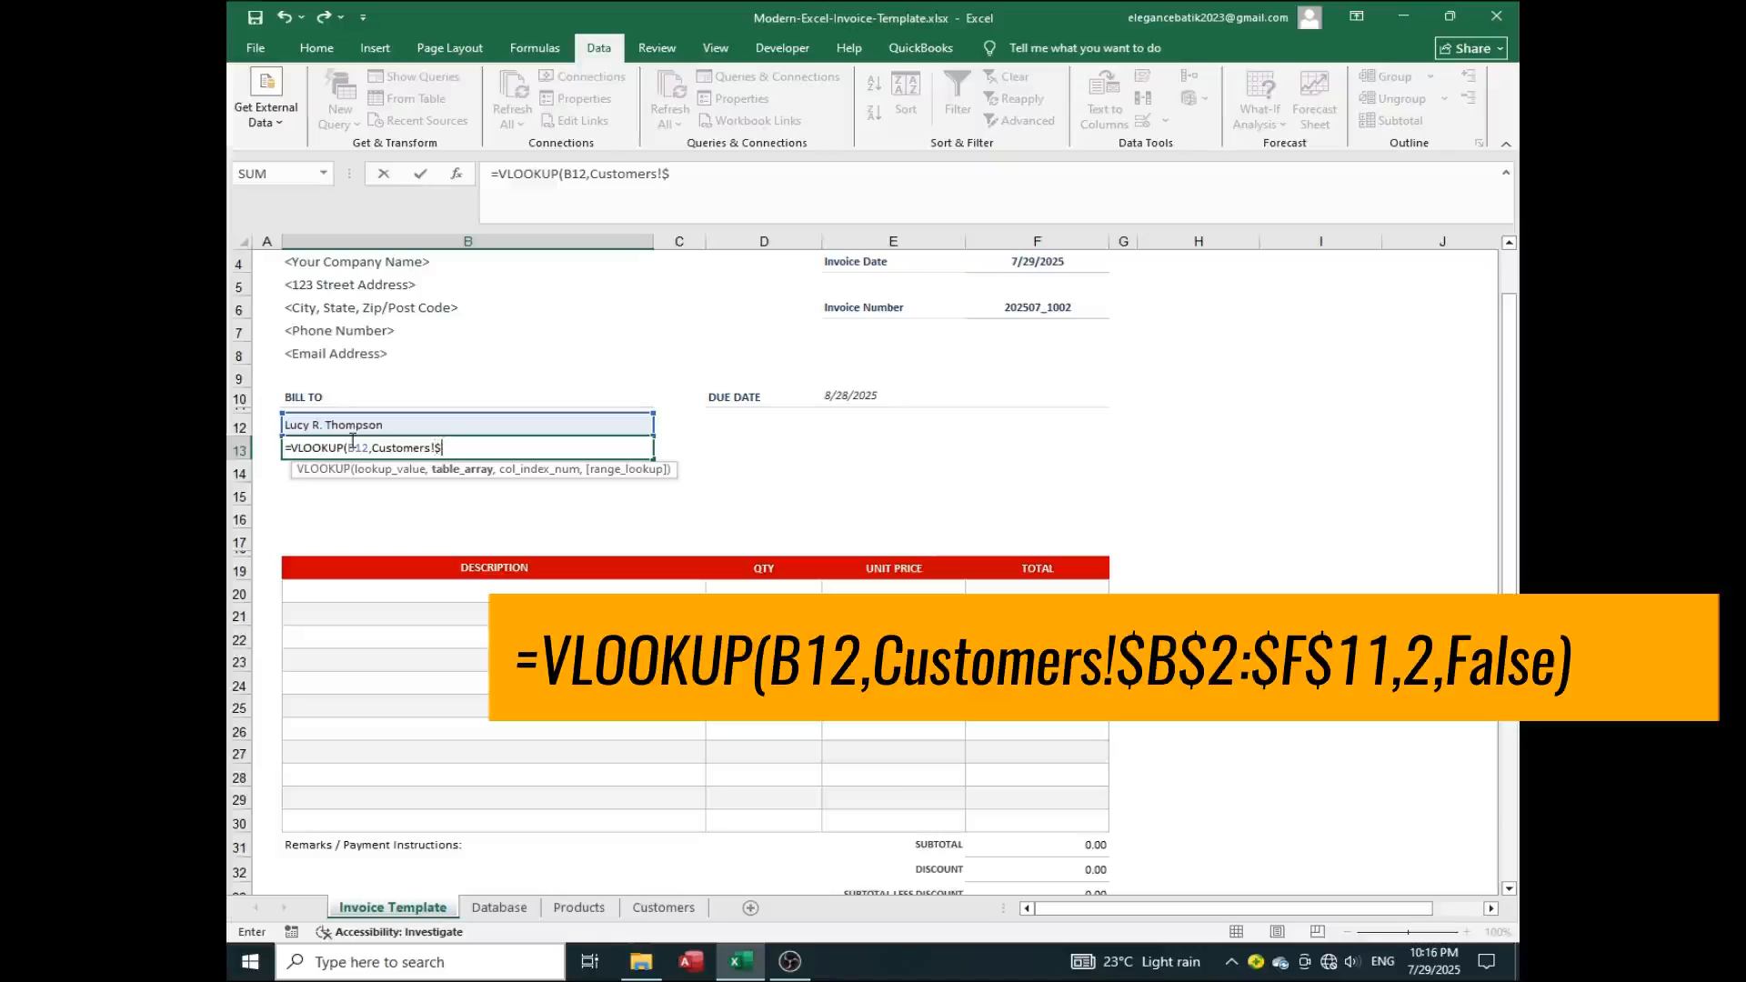
type("$B$2:")
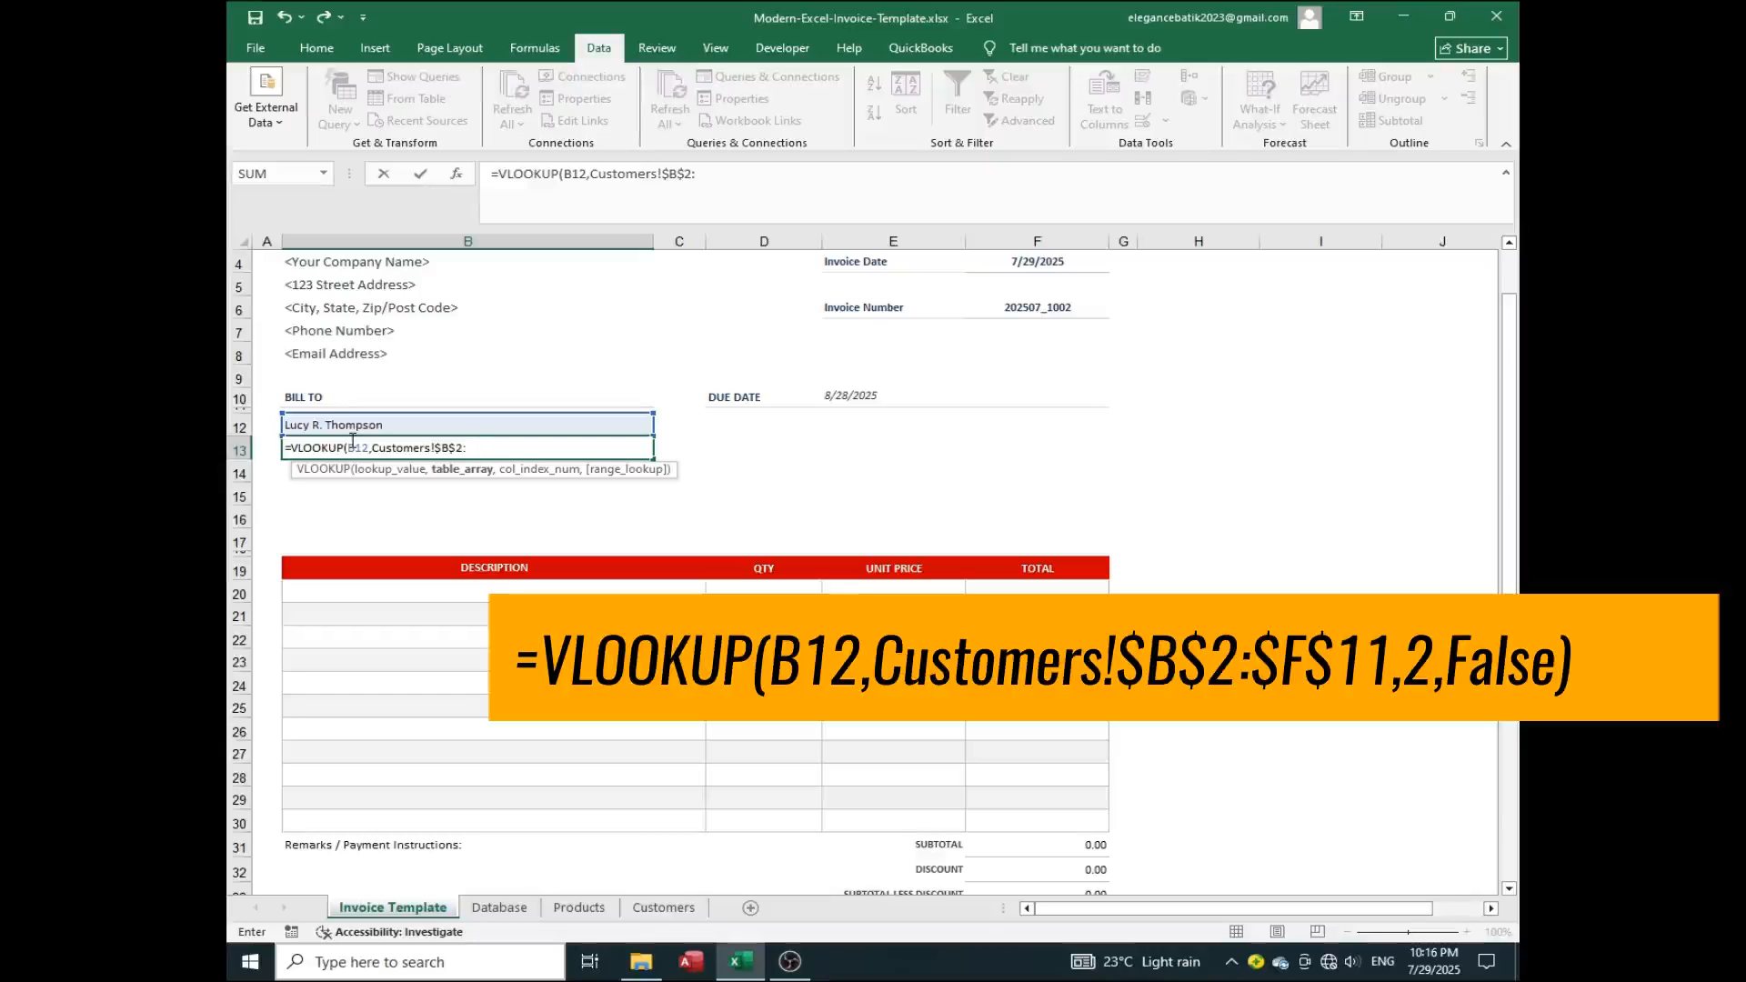
type("$F$11,")
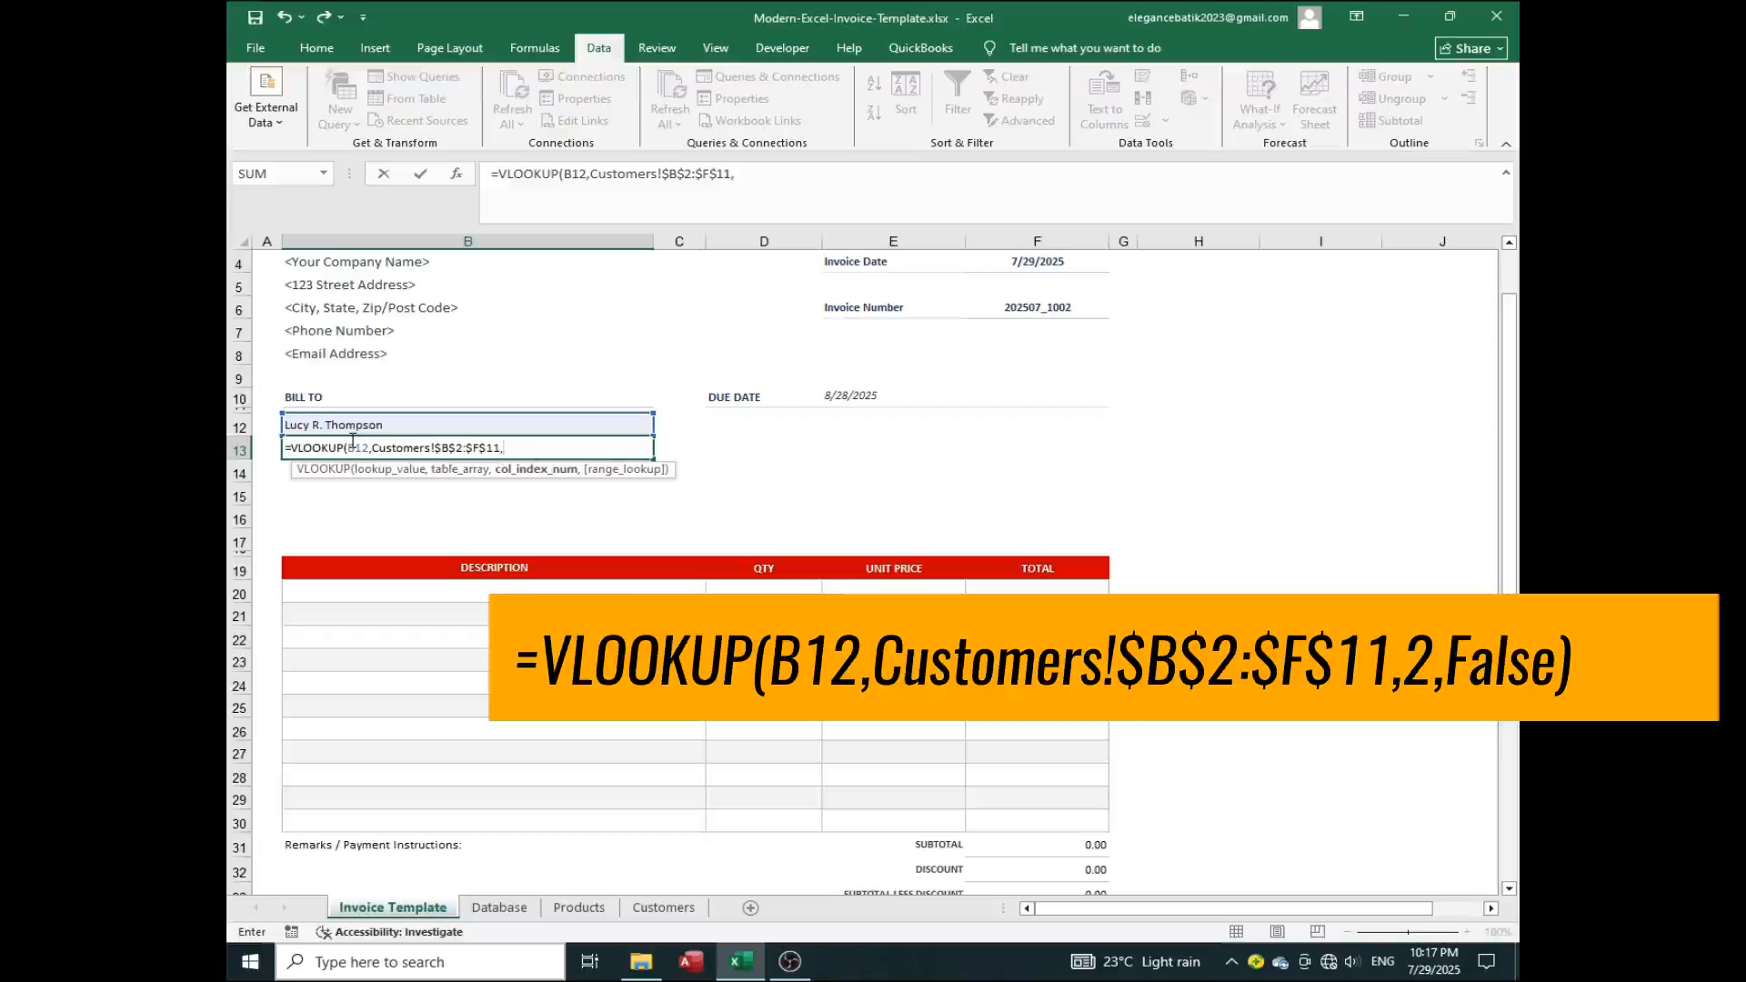
type("2,")
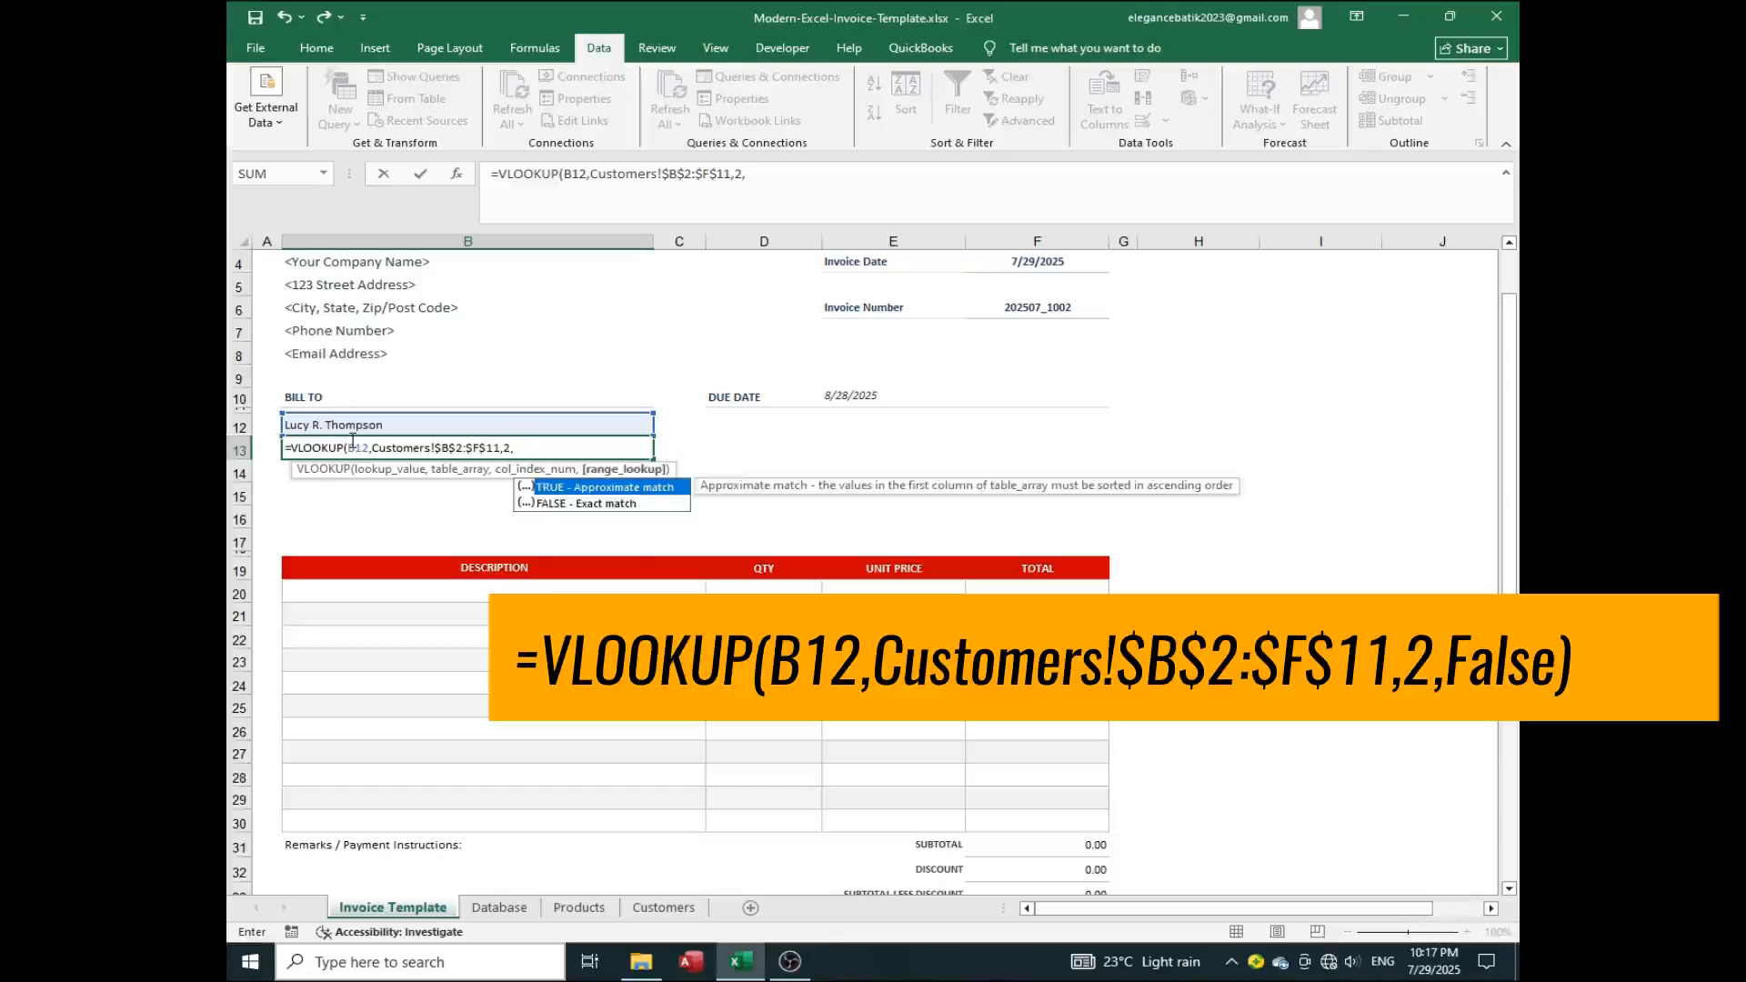
type("Fals")
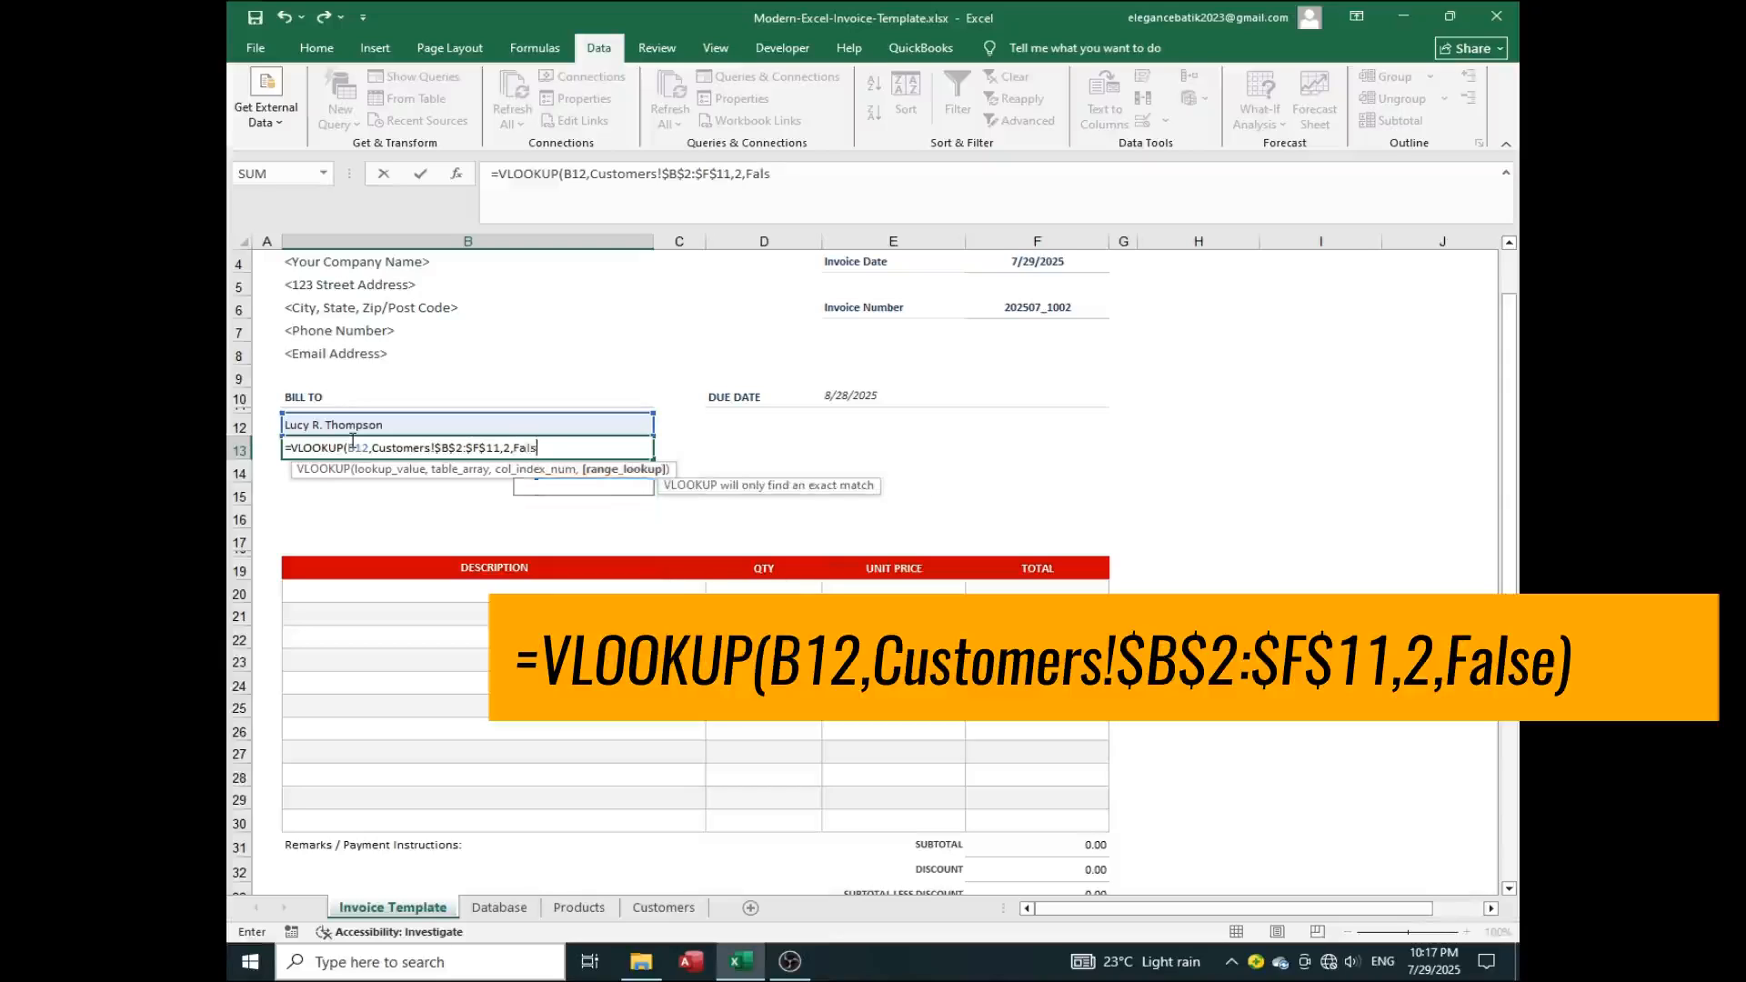
type("e)")
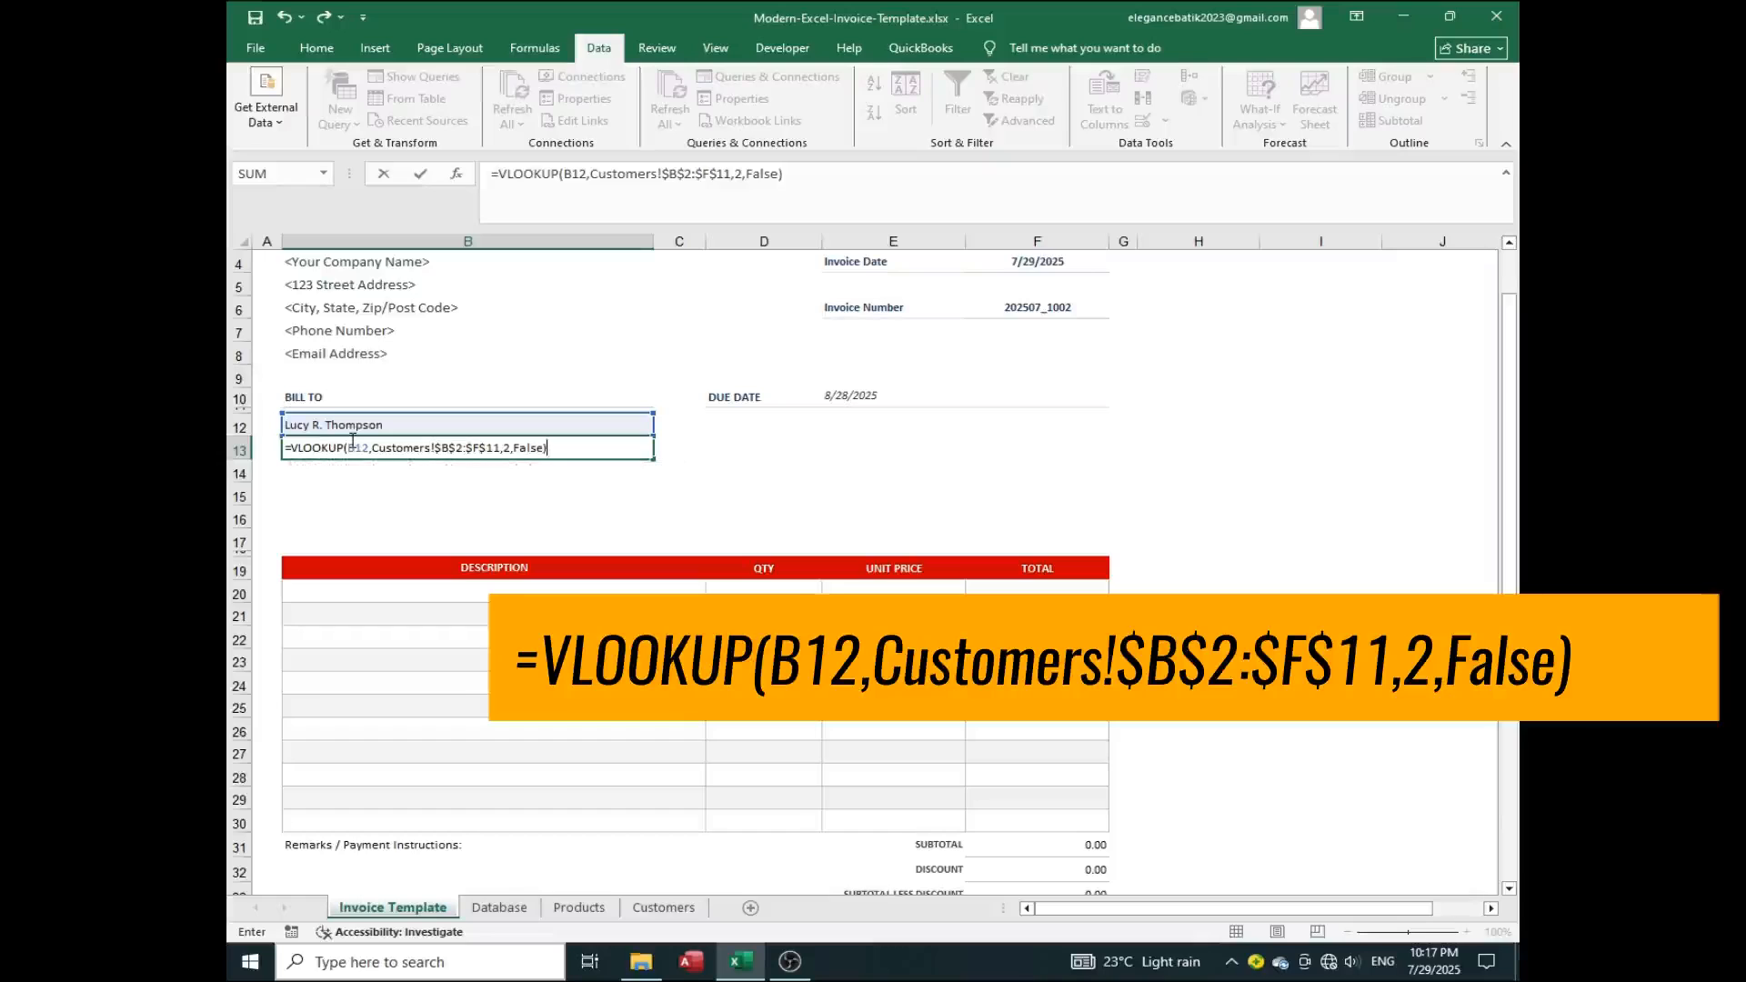
key("Return")
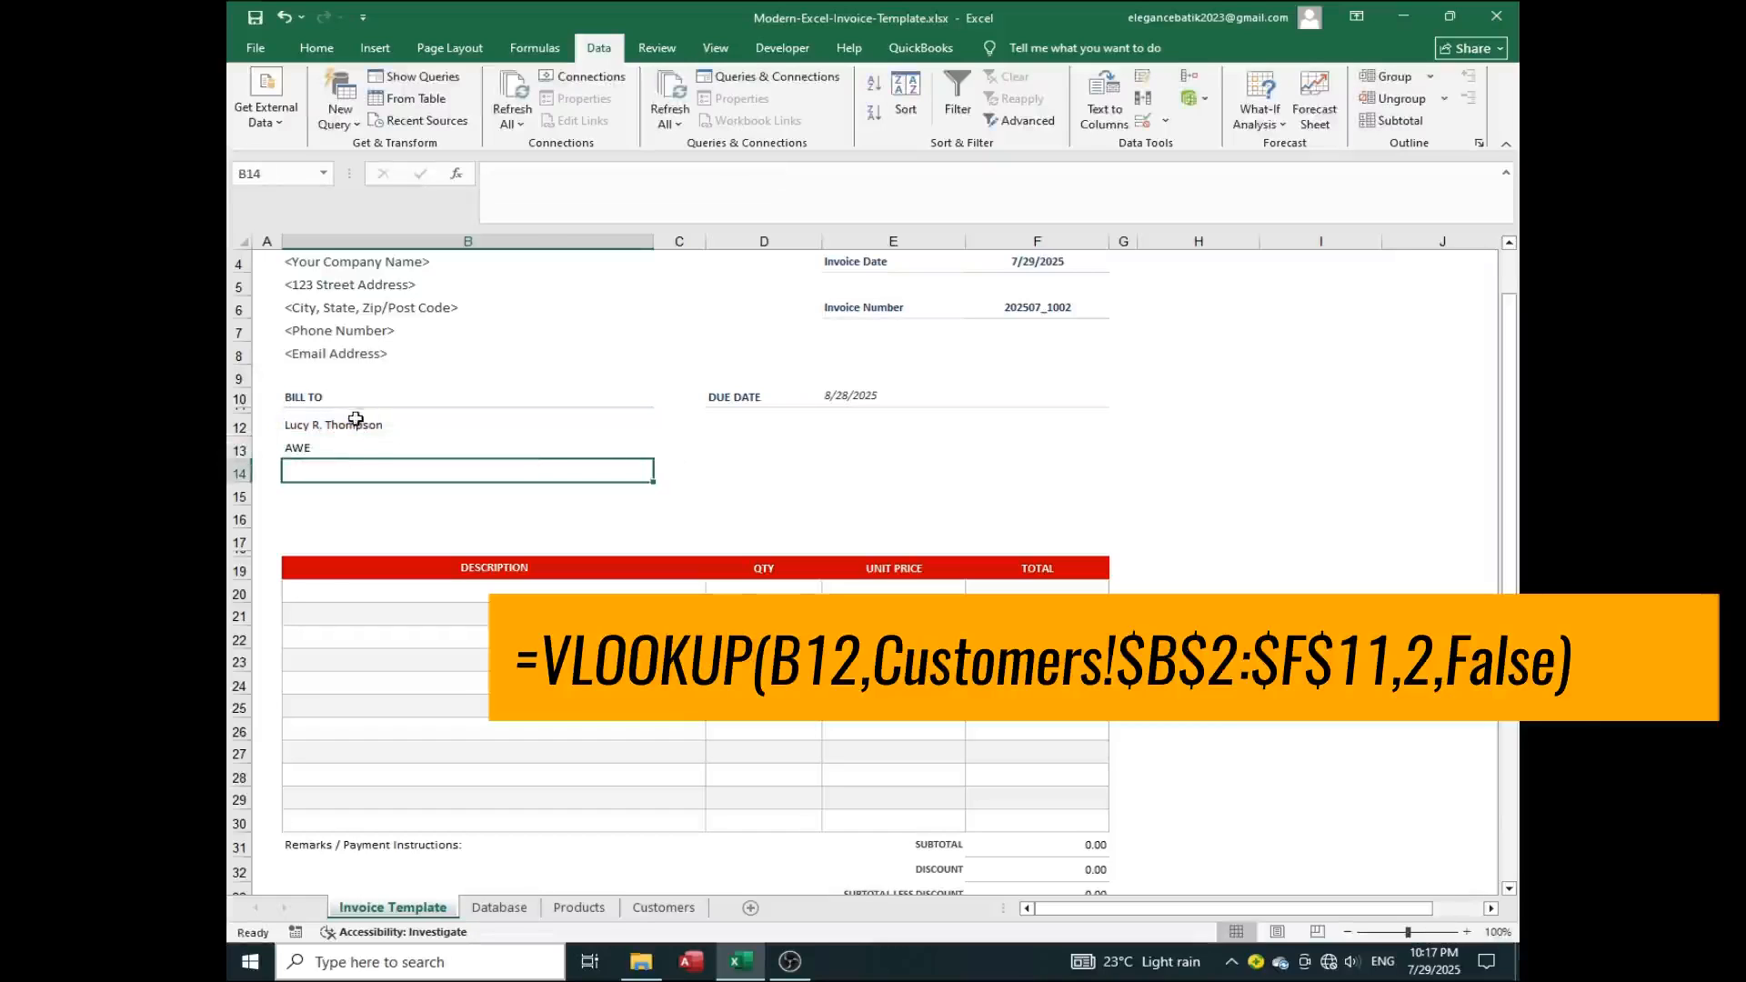
Choose the fifth customer's name from the drop-down list in the Bill To cell B12
left_click(408, 430)
left_click(662, 427)
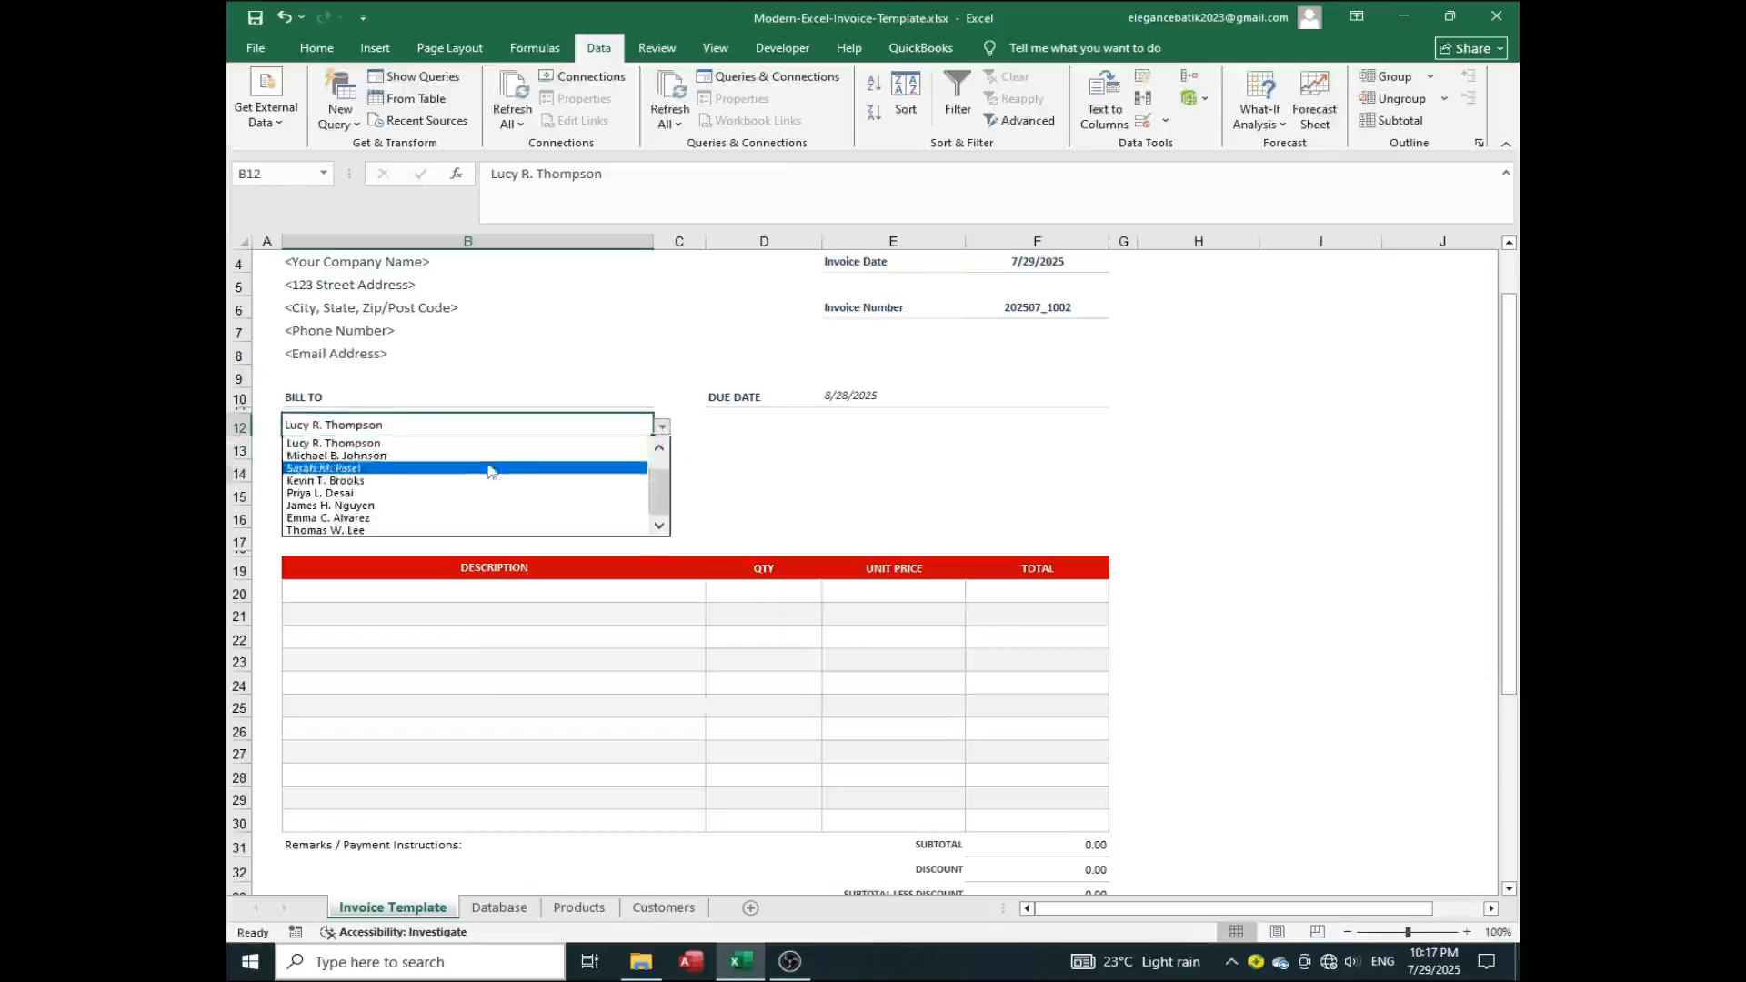
left_click(488, 463)
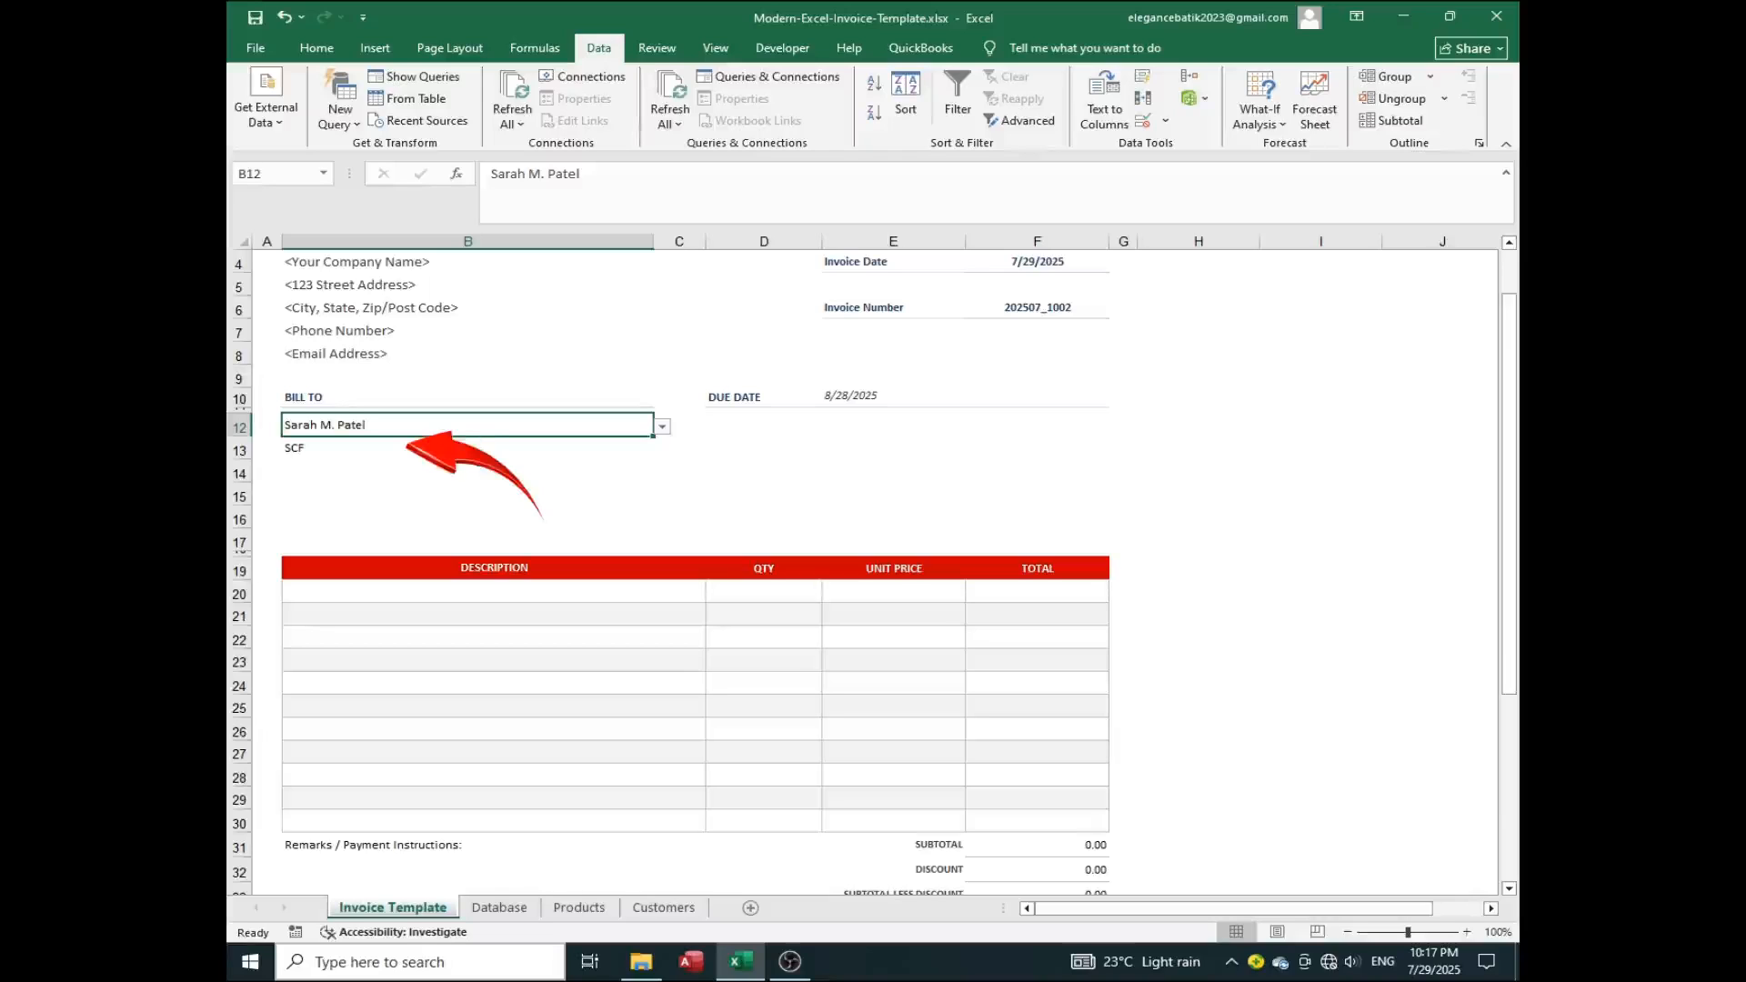
Copy the company lookup formula from B13 into cell B14 and set its lookup value to B12
left_click(386, 471)
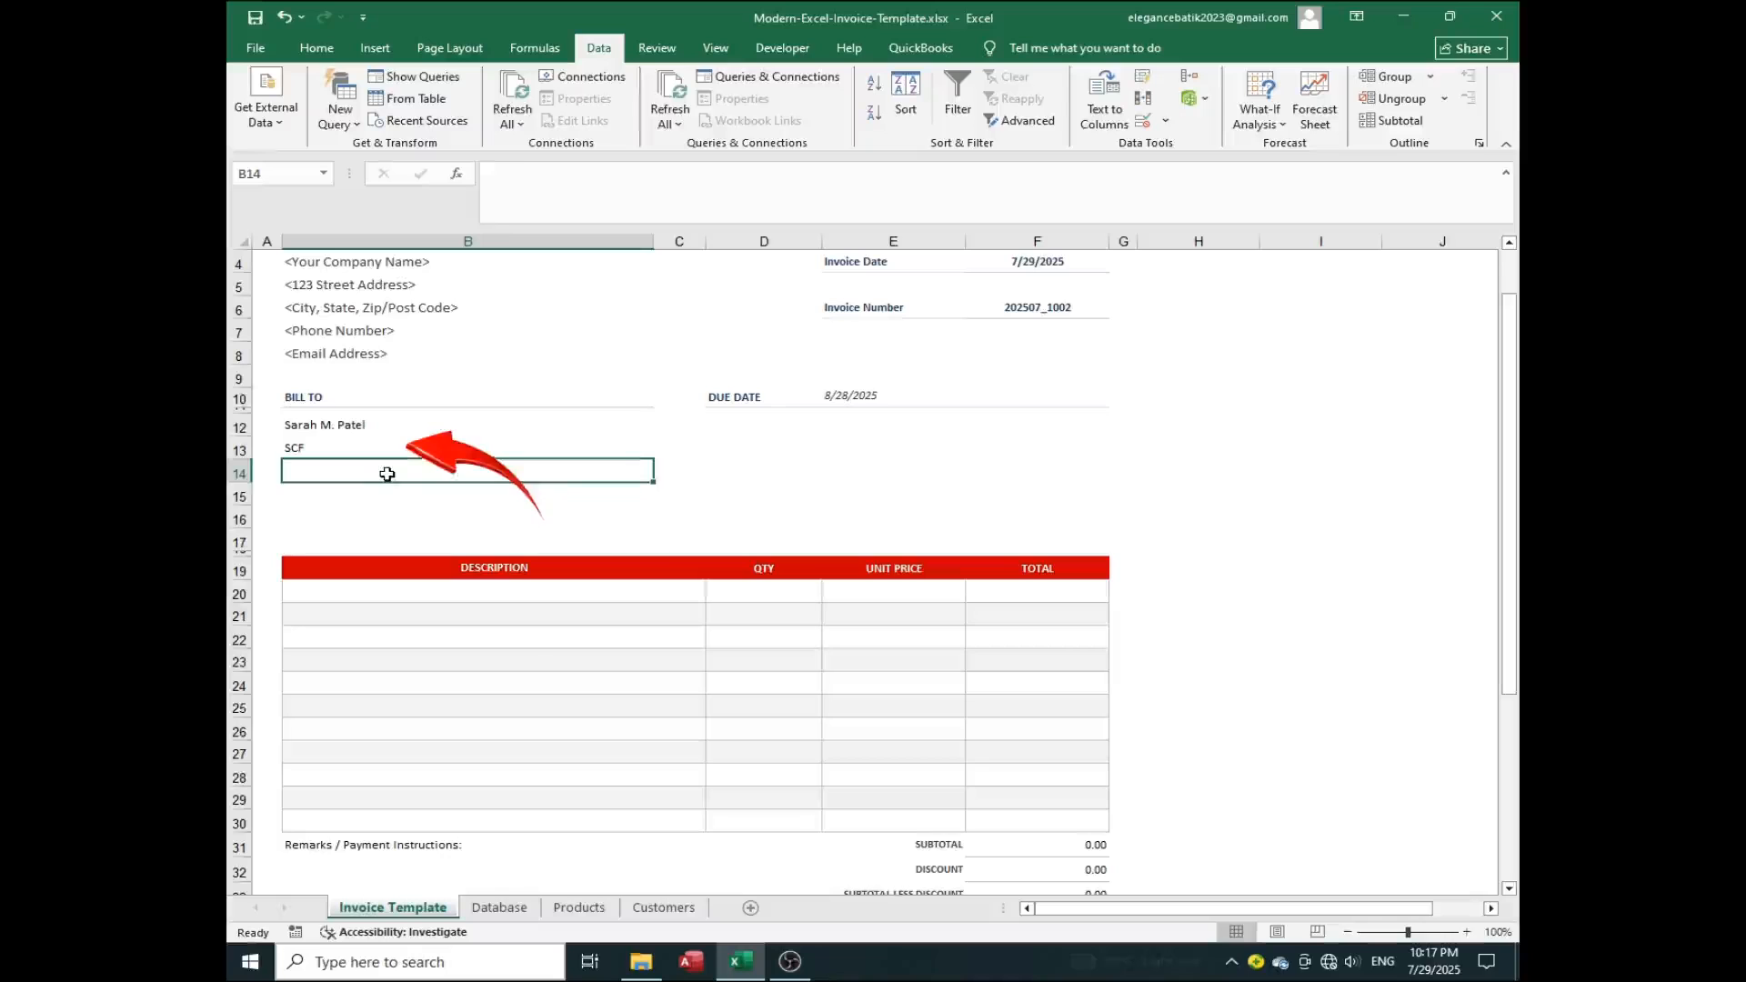
left_click(664, 908)
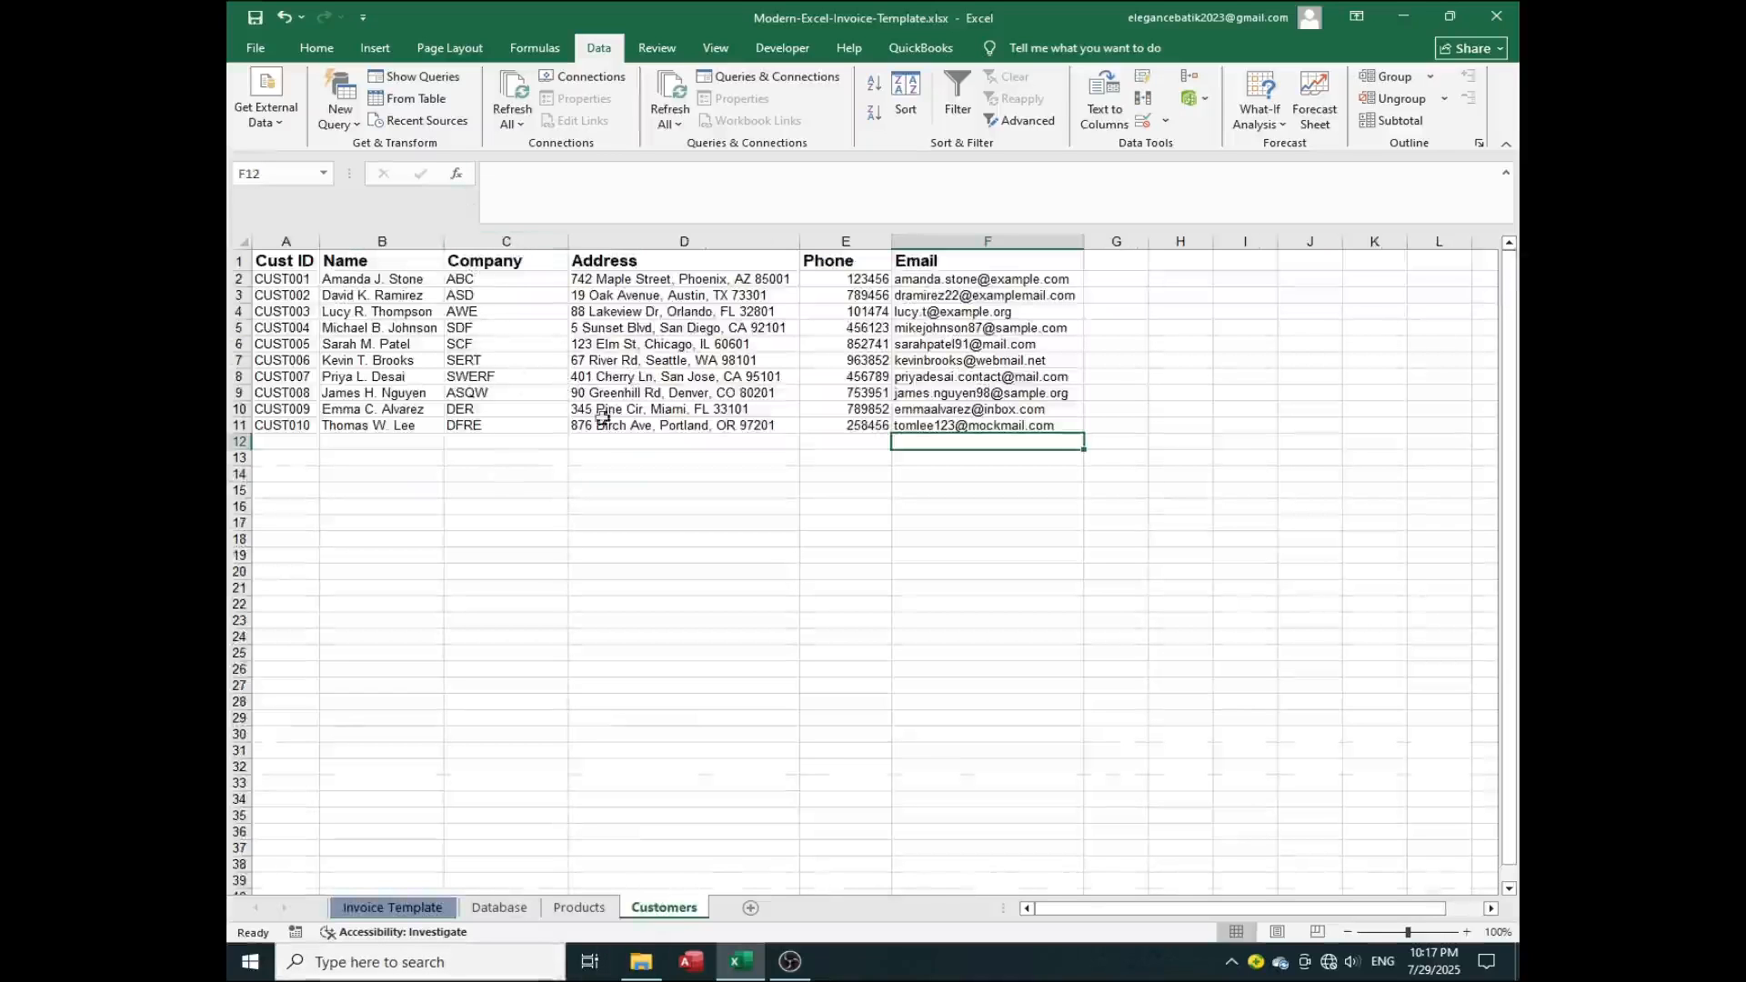
left_click(408, 907)
left_click(312, 449)
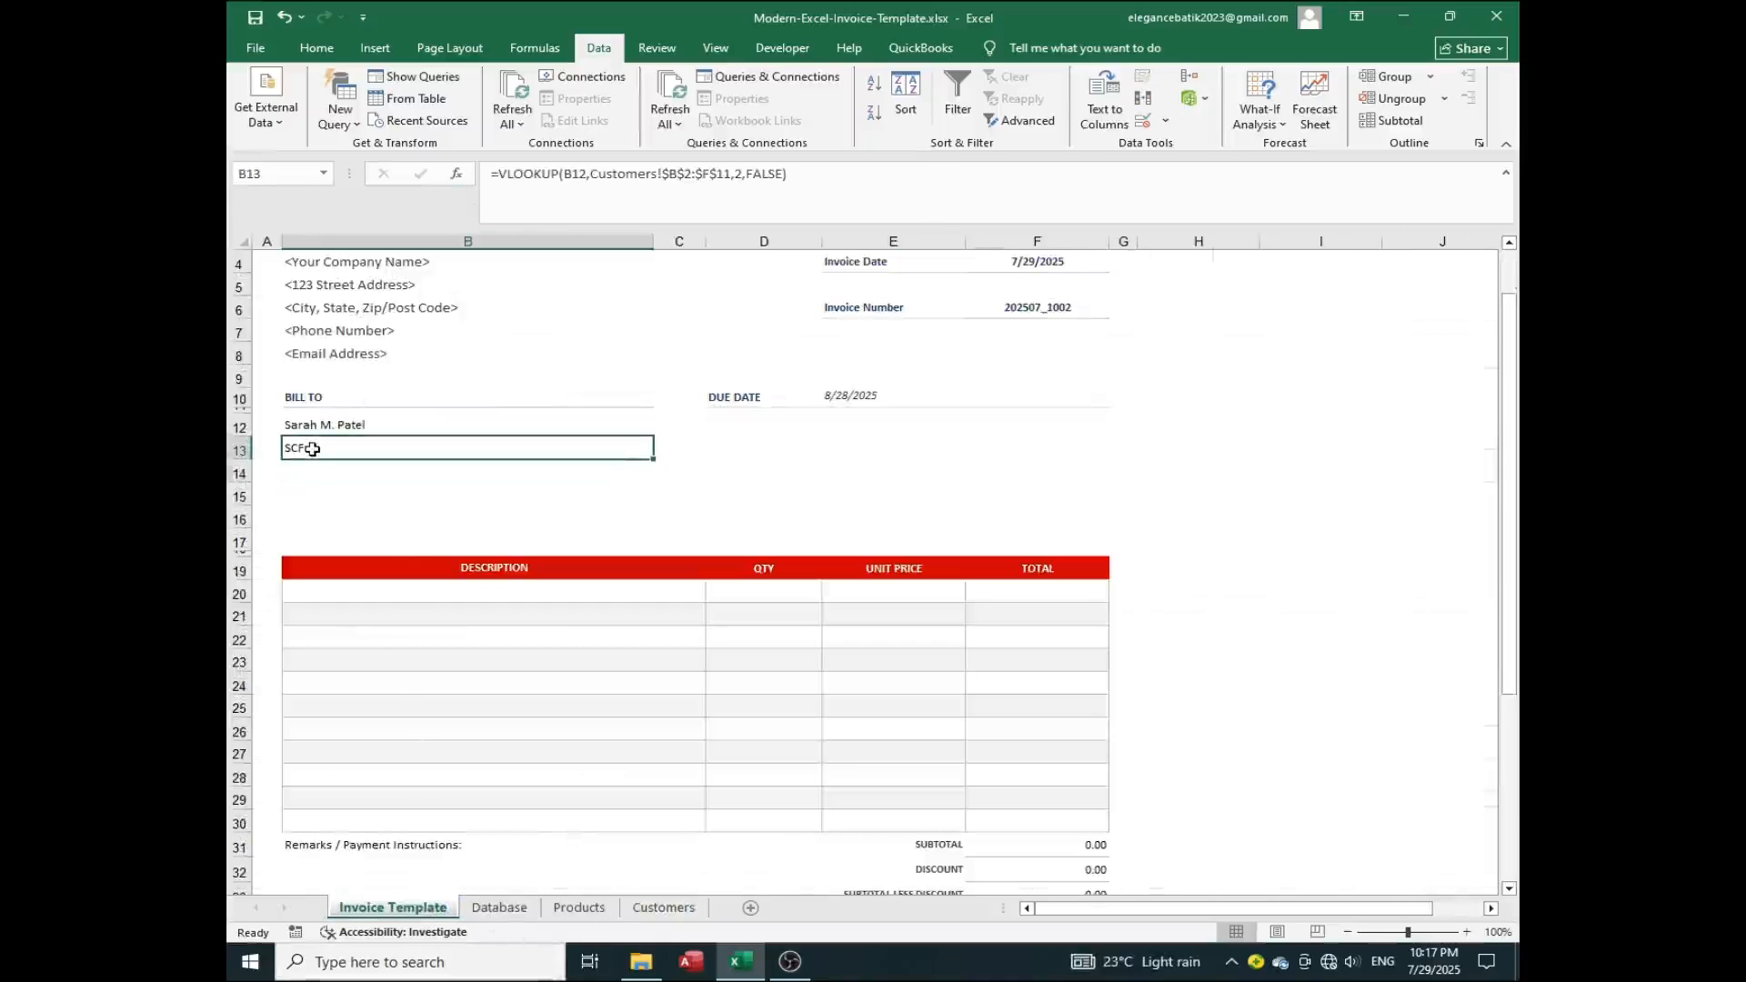
key("ctrl+c")
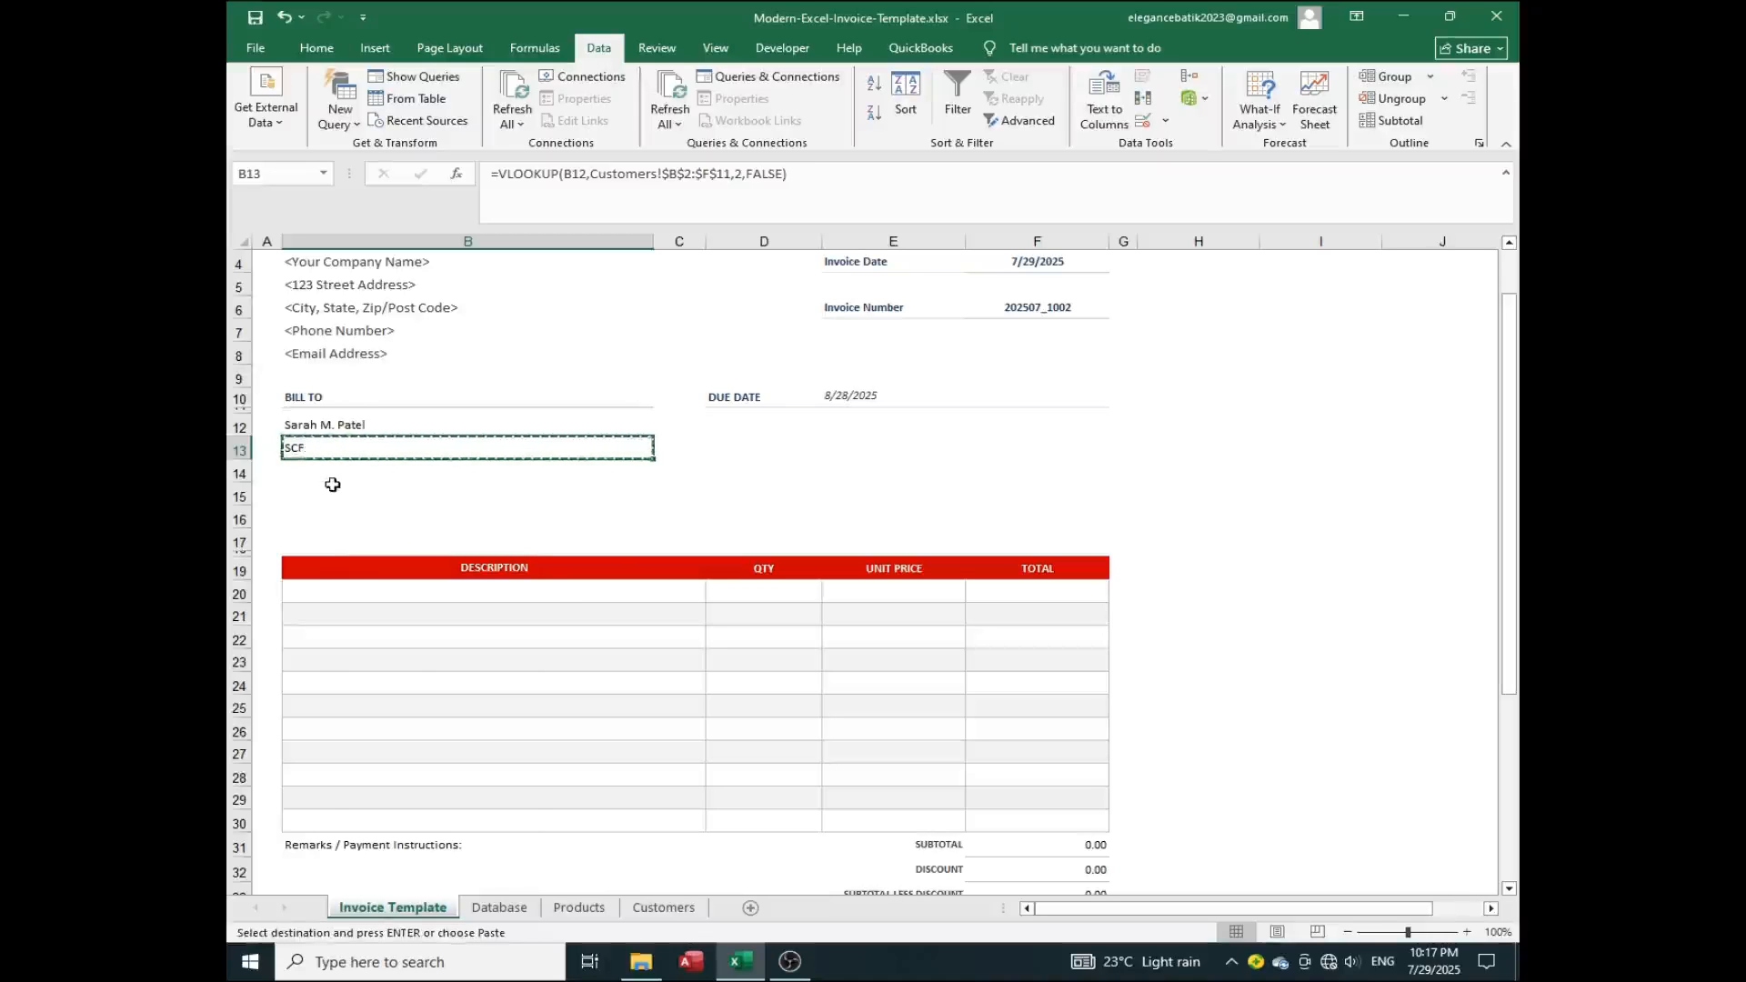
left_click(329, 473)
key("ctrl+v")
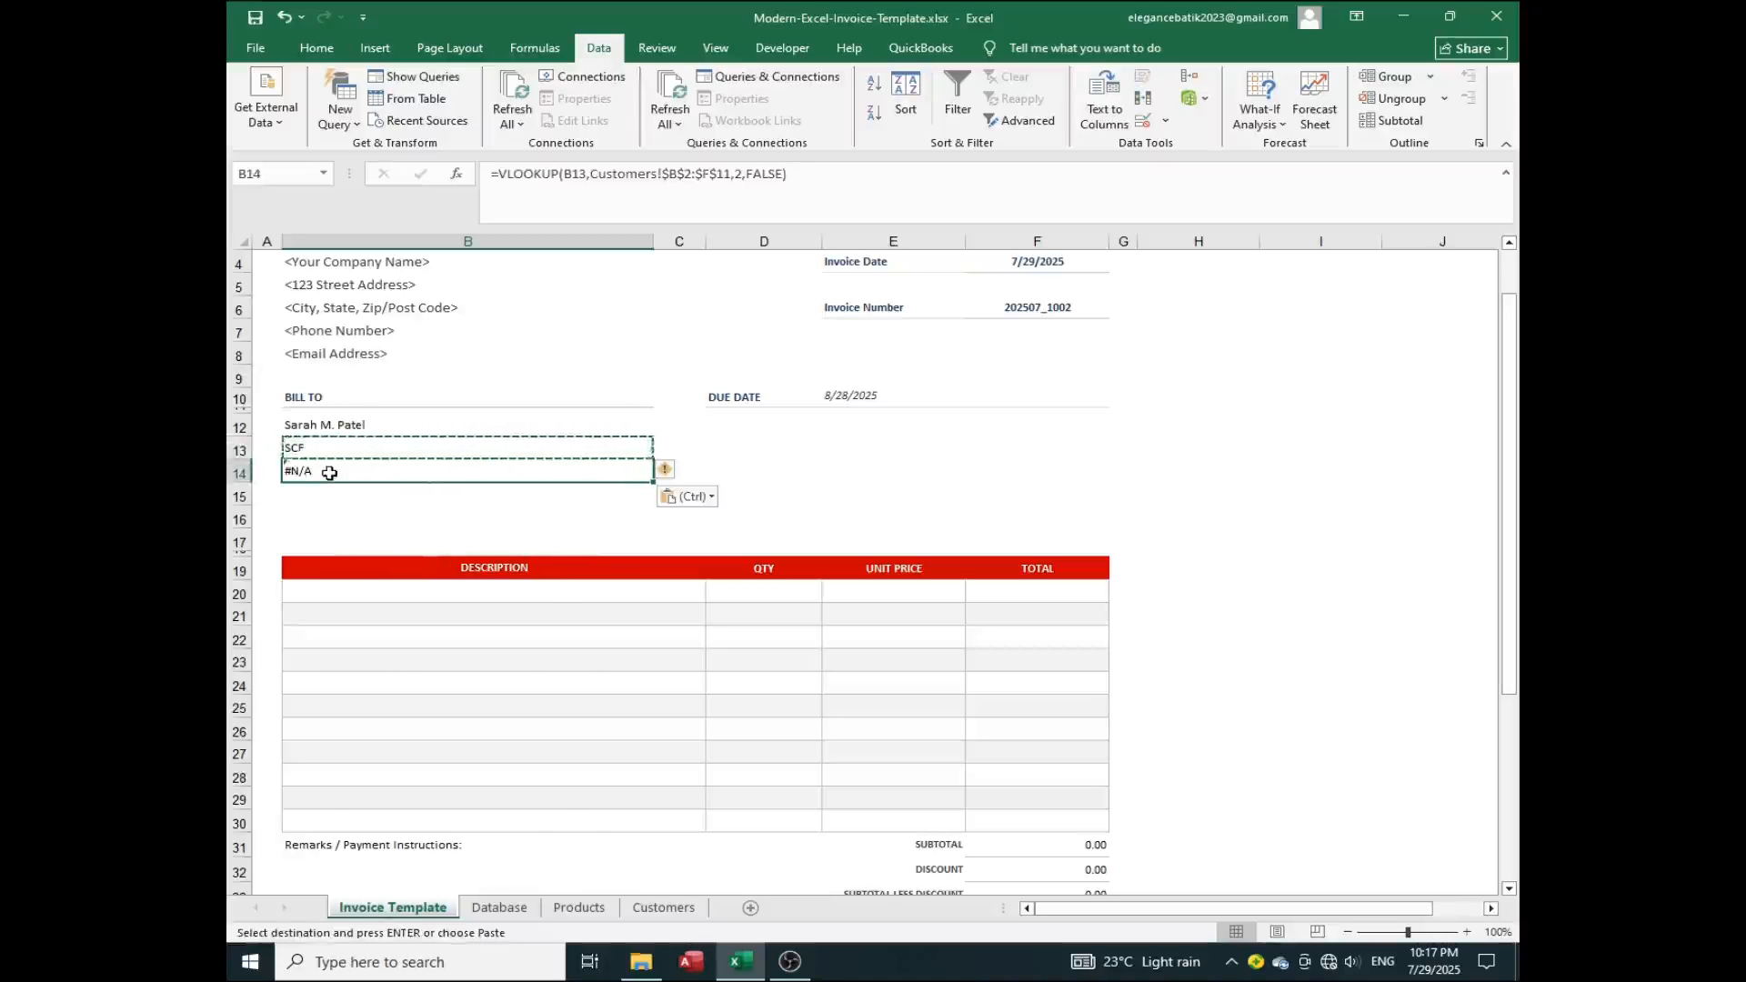
left_click(582, 174)
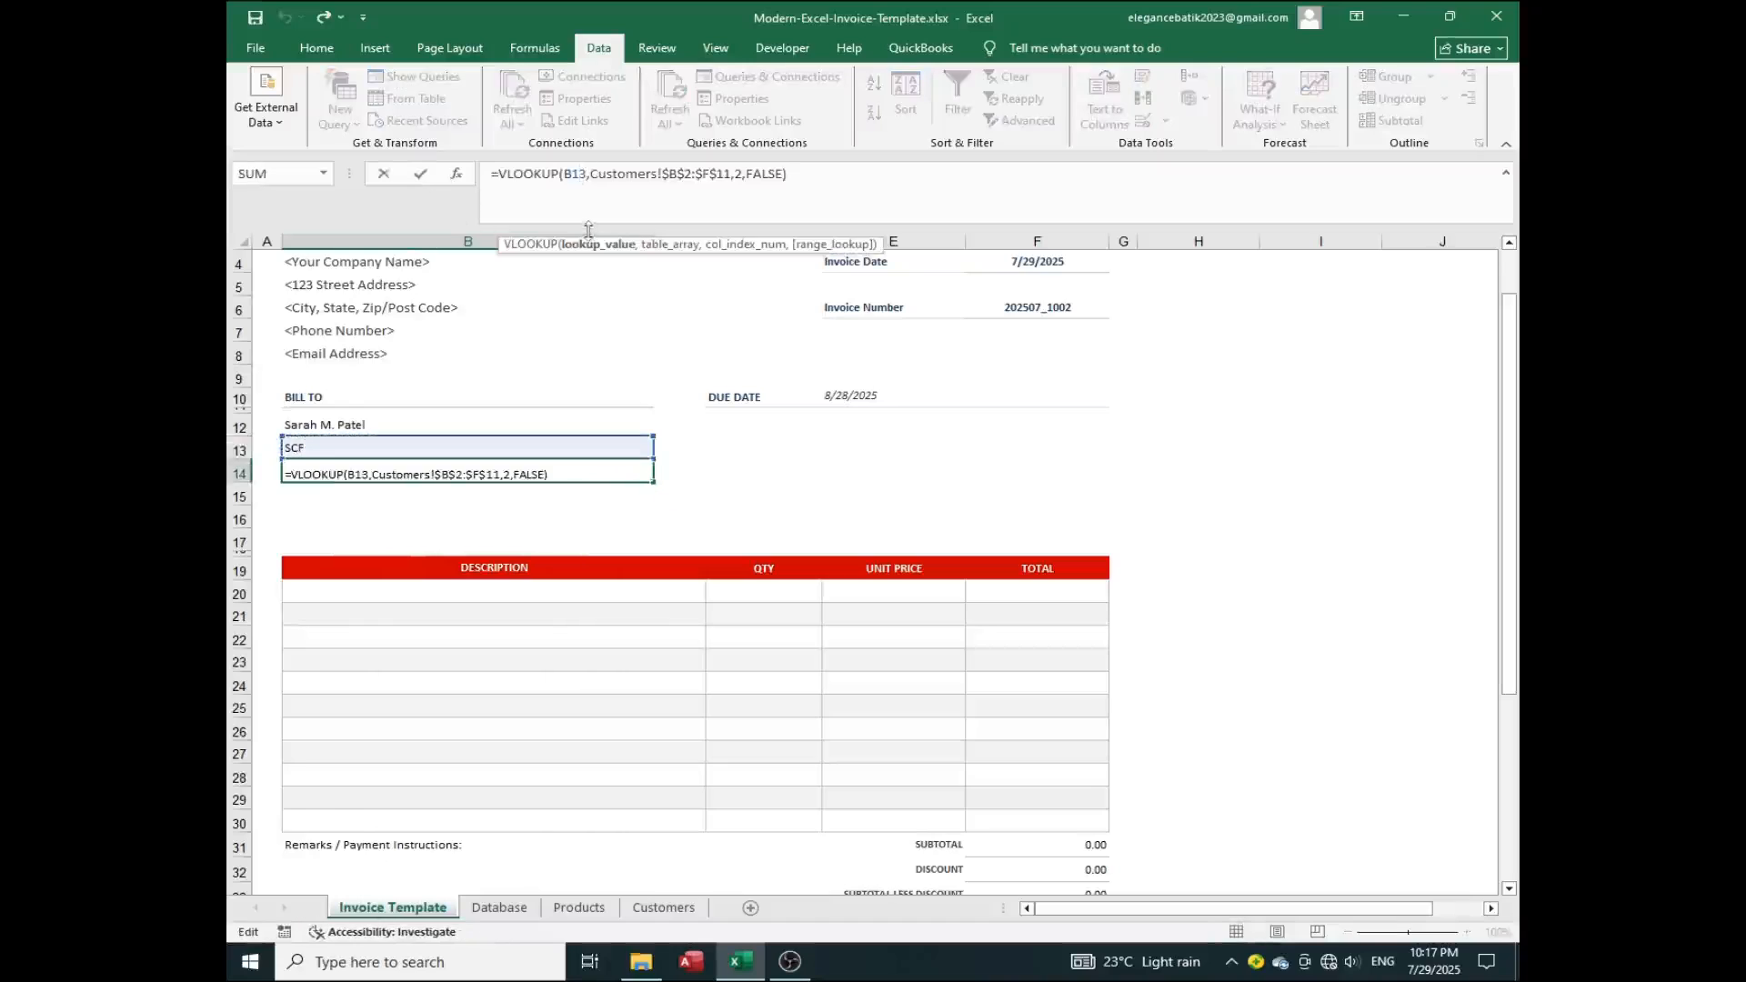
key("Delete")
type("2")
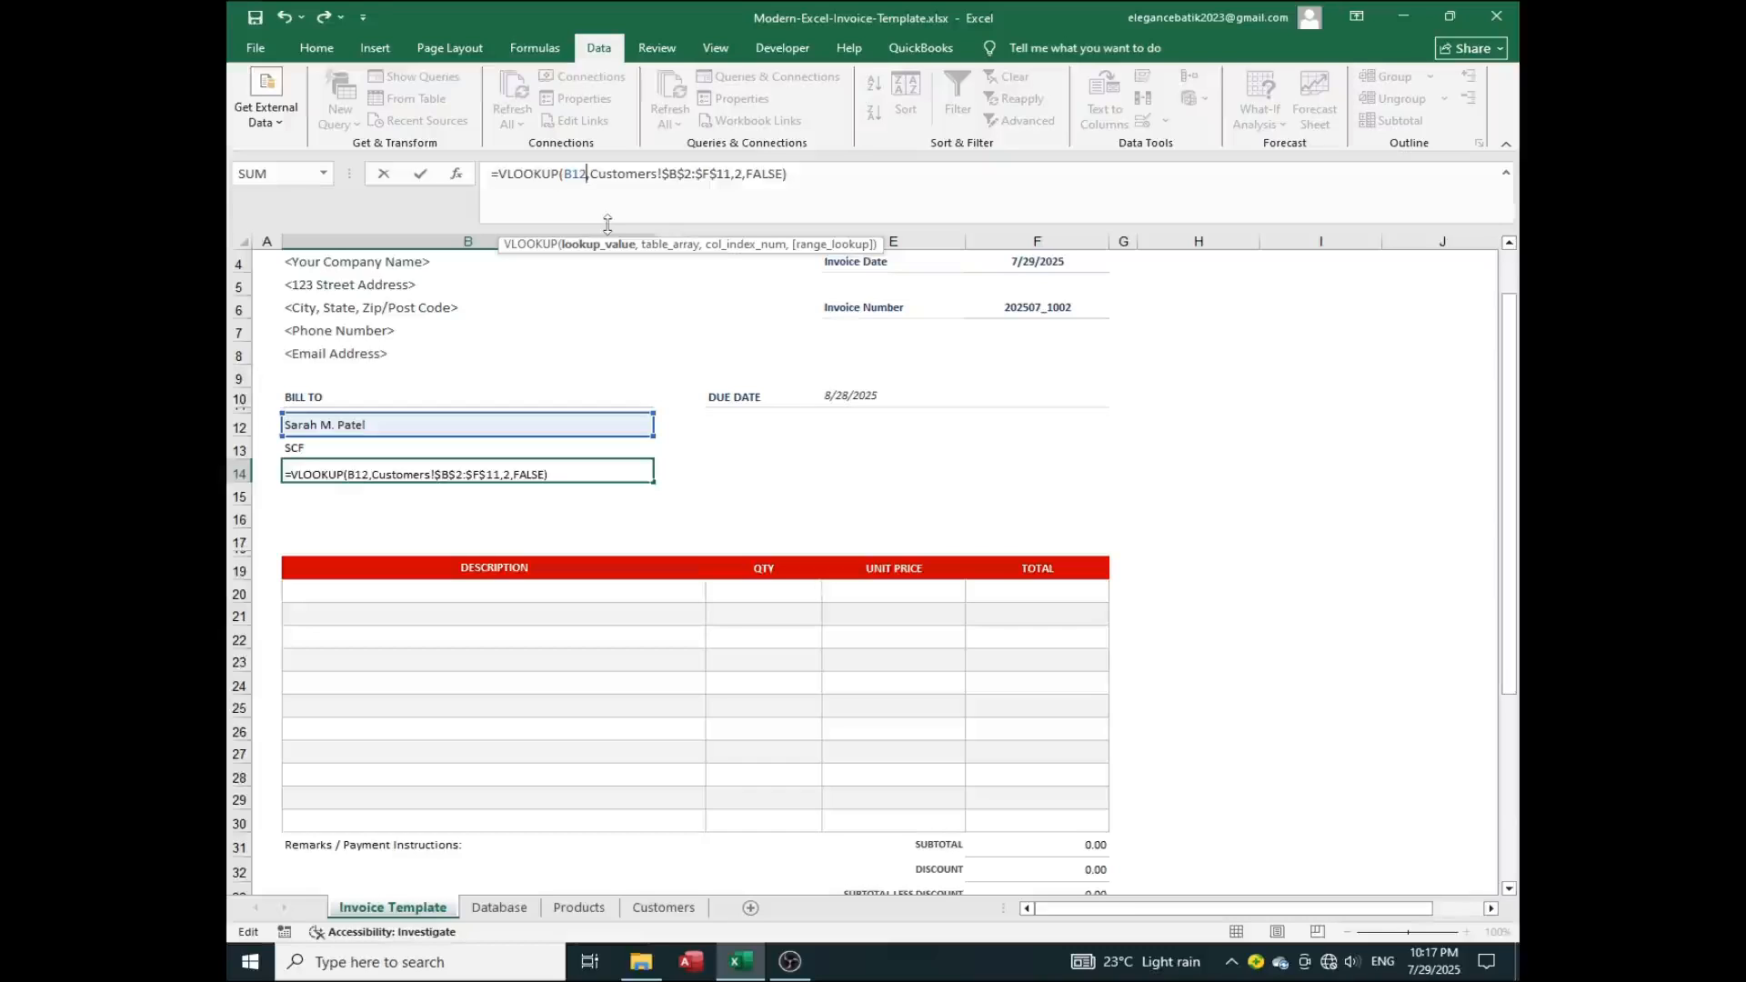
Set the column index of the VLOOKUP formula in B14 to 3 to return the customer's address
left_click(739, 173)
key("BackSpace")
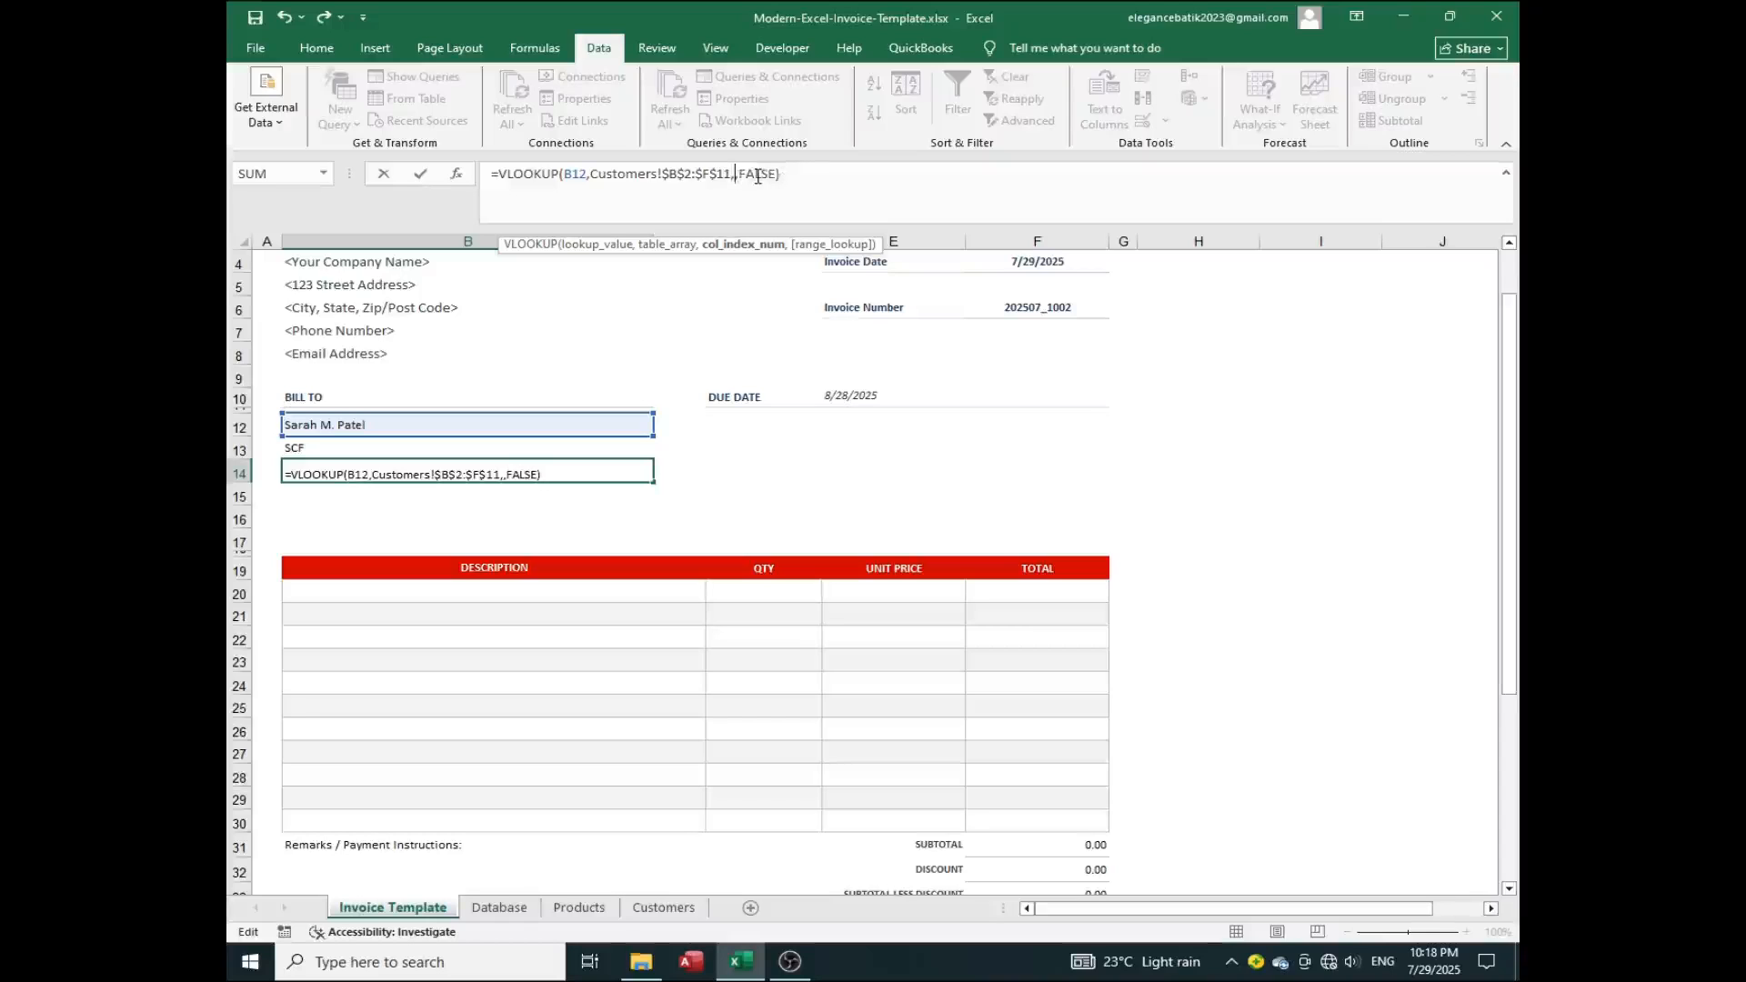
type("3")
key("Return")
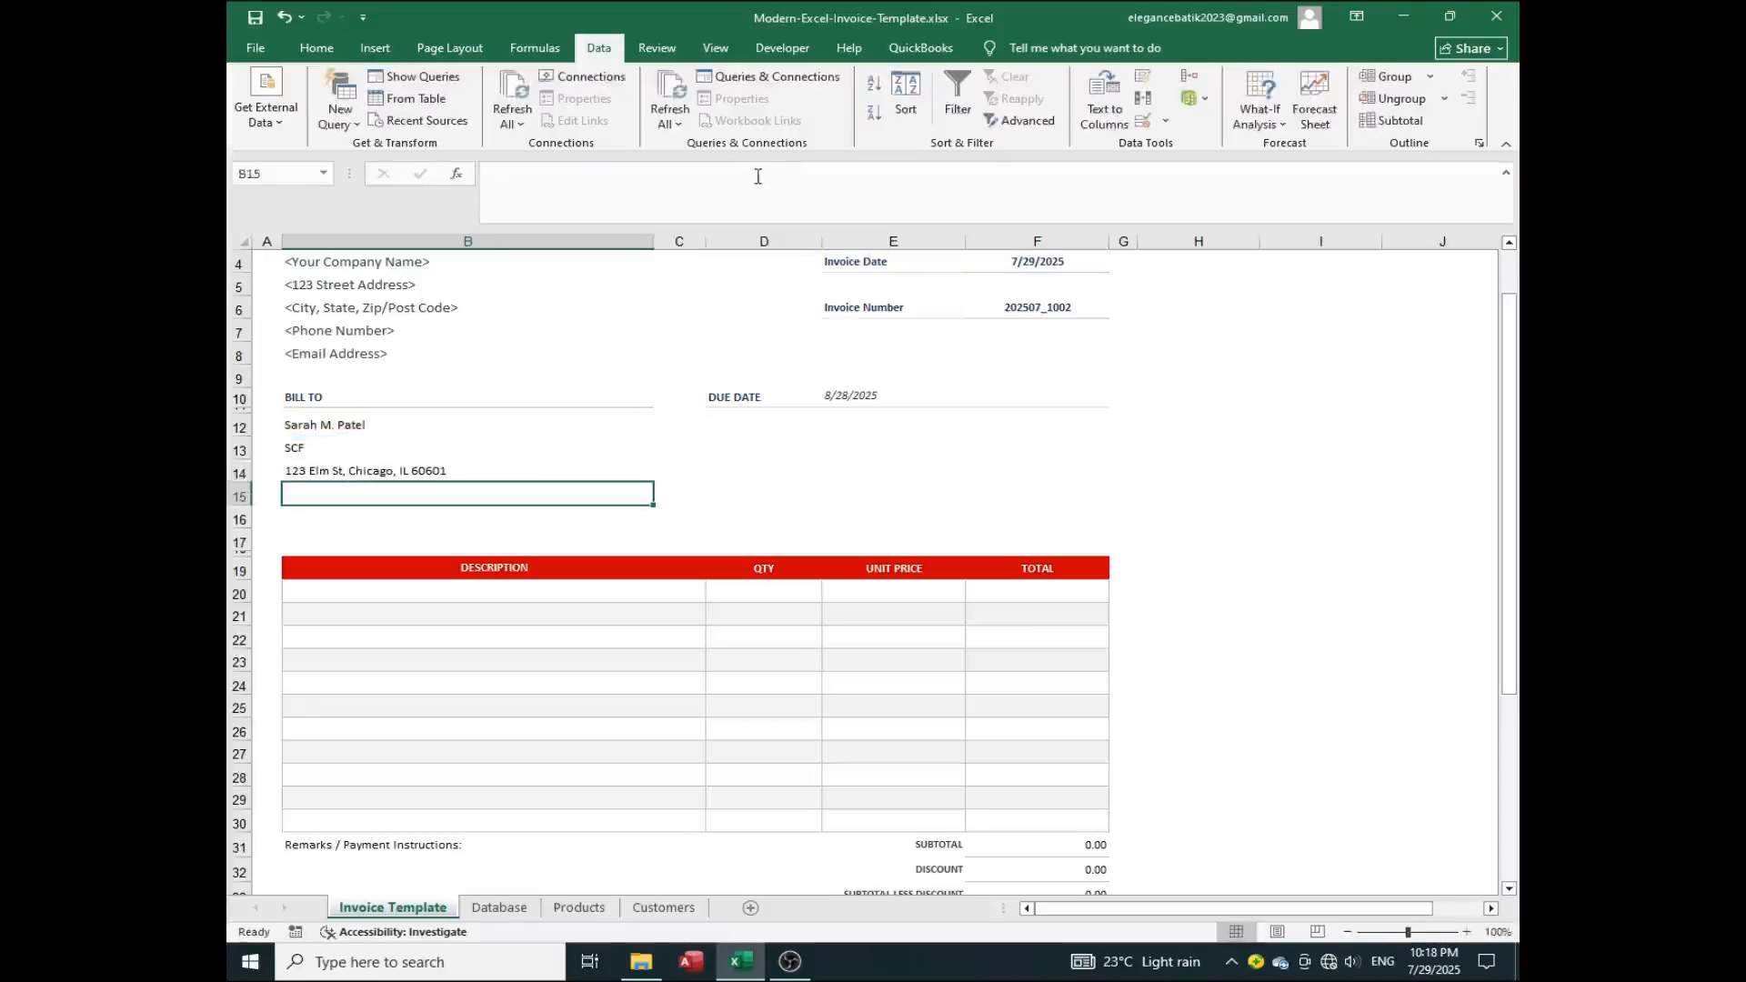
Copy the address lookup formula from B14 into cell B15 and set its lookup value to B12
left_click(310, 472)
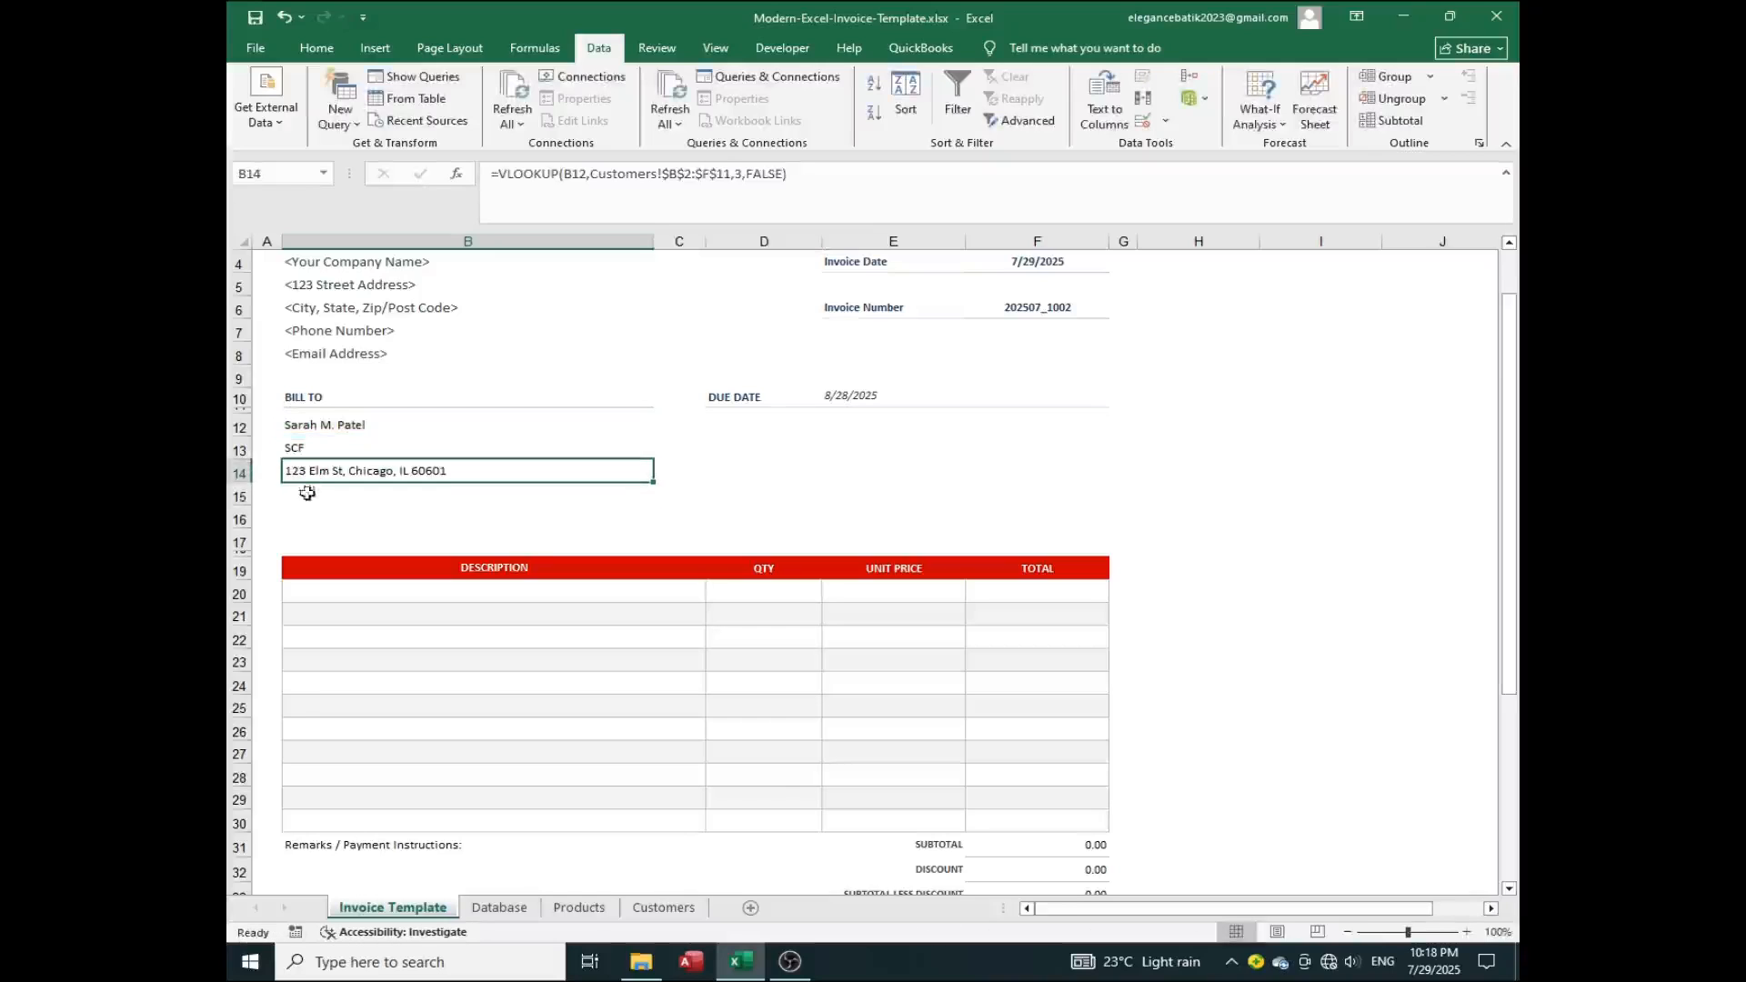
left_click(306, 493)
left_click(663, 906)
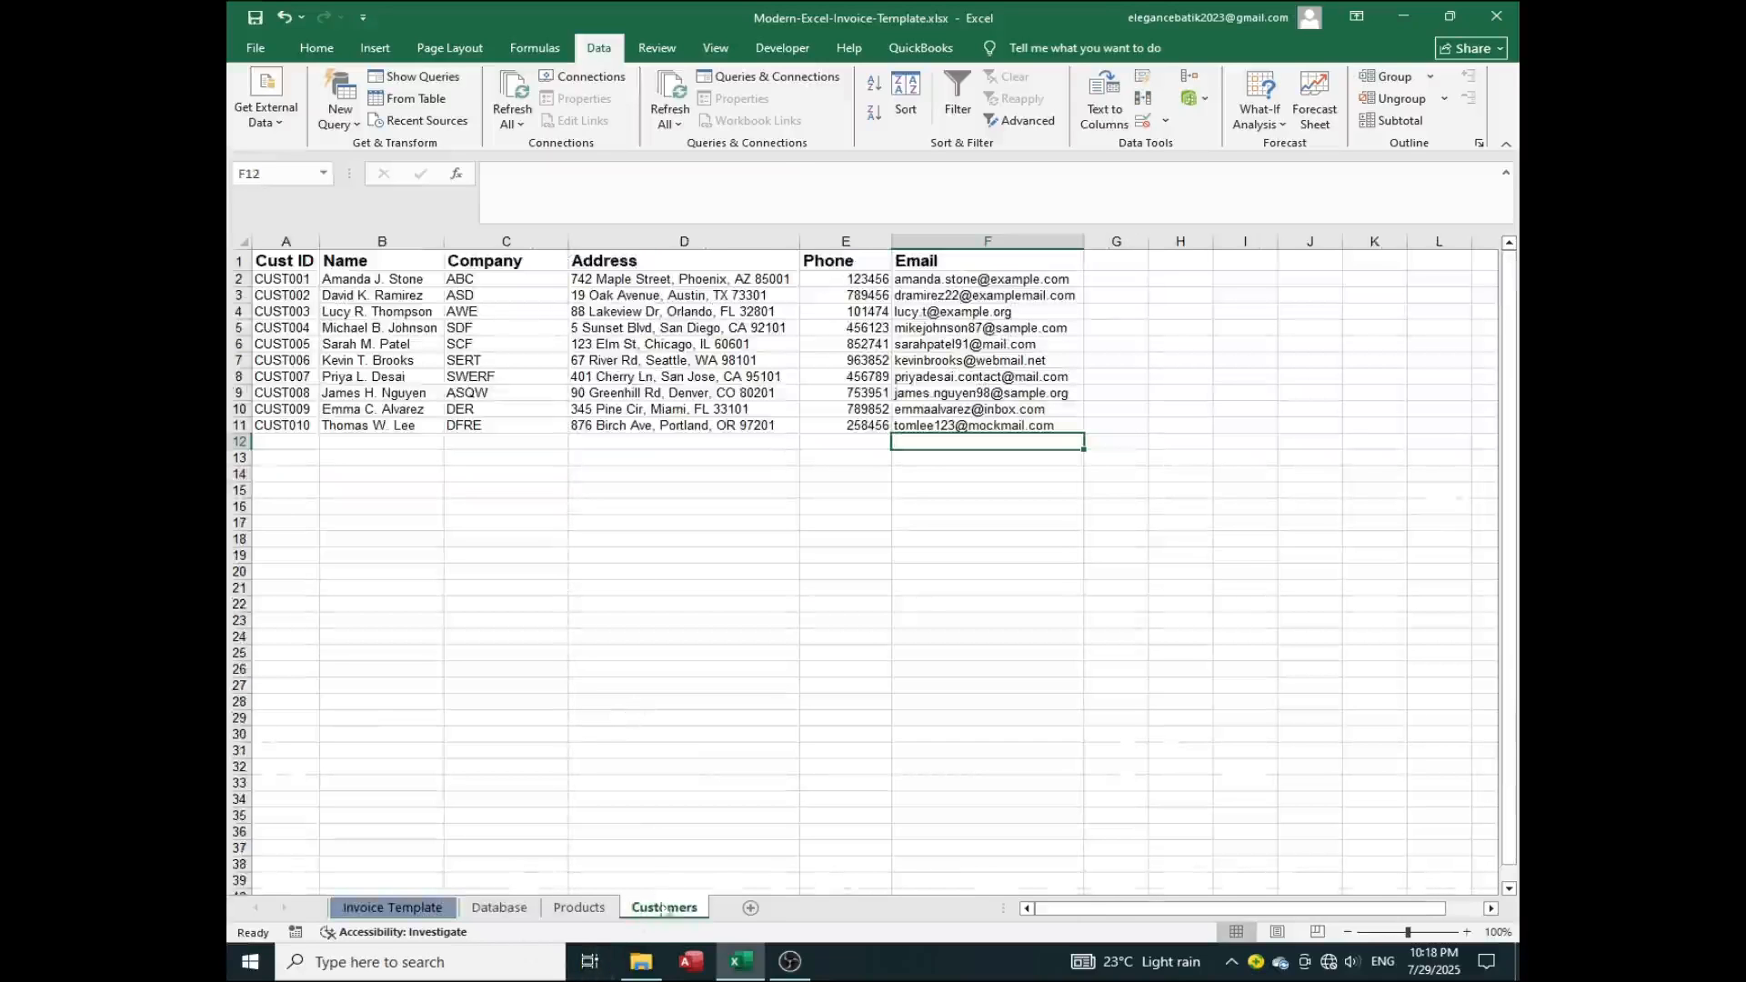
left_click(392, 907)
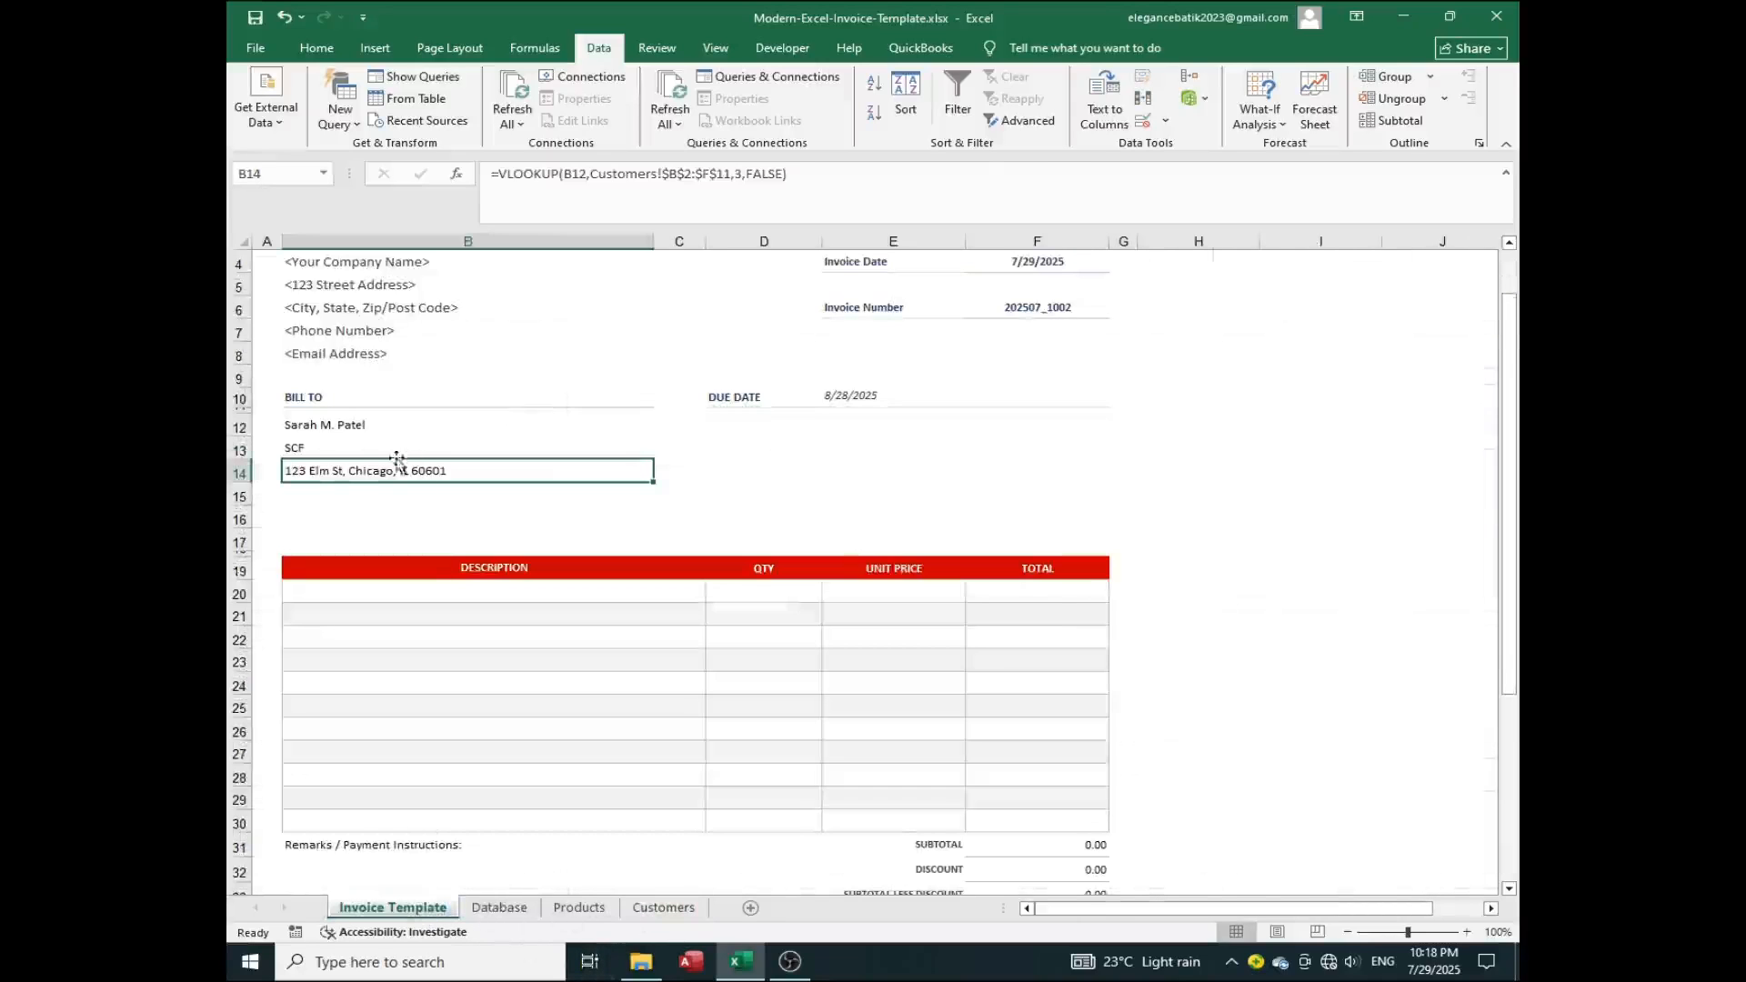
key("ctrl+c")
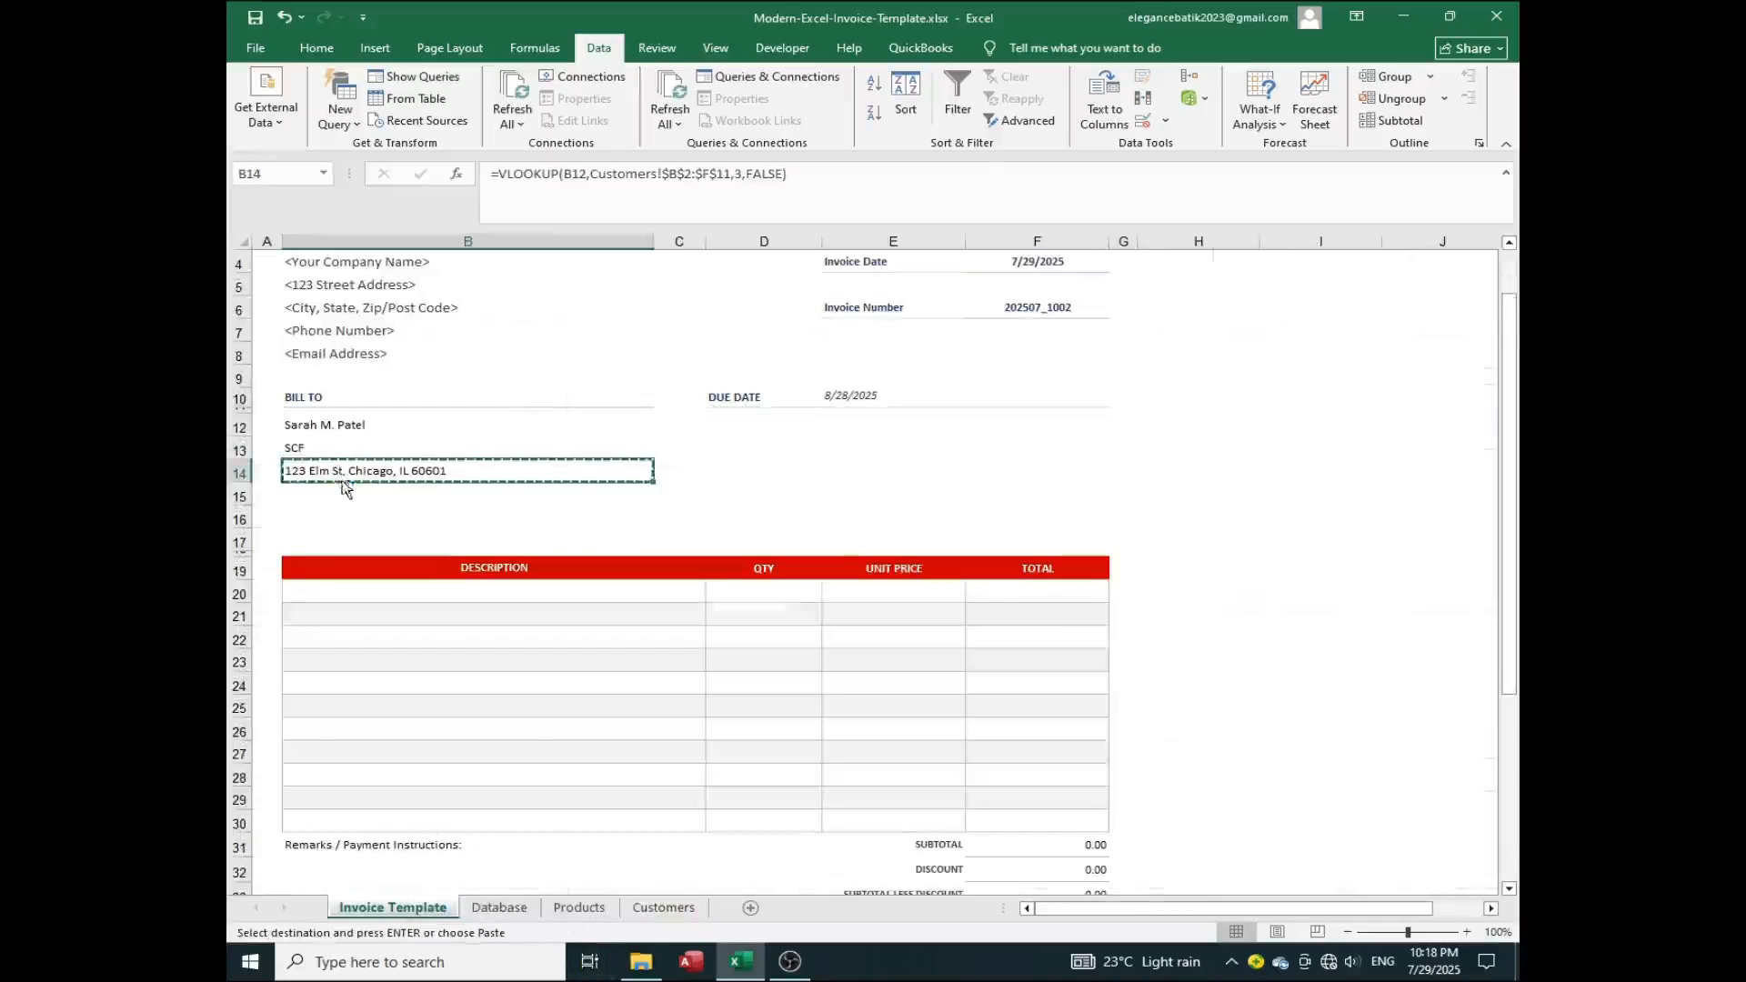
left_click(339, 492)
key("ctrl+v")
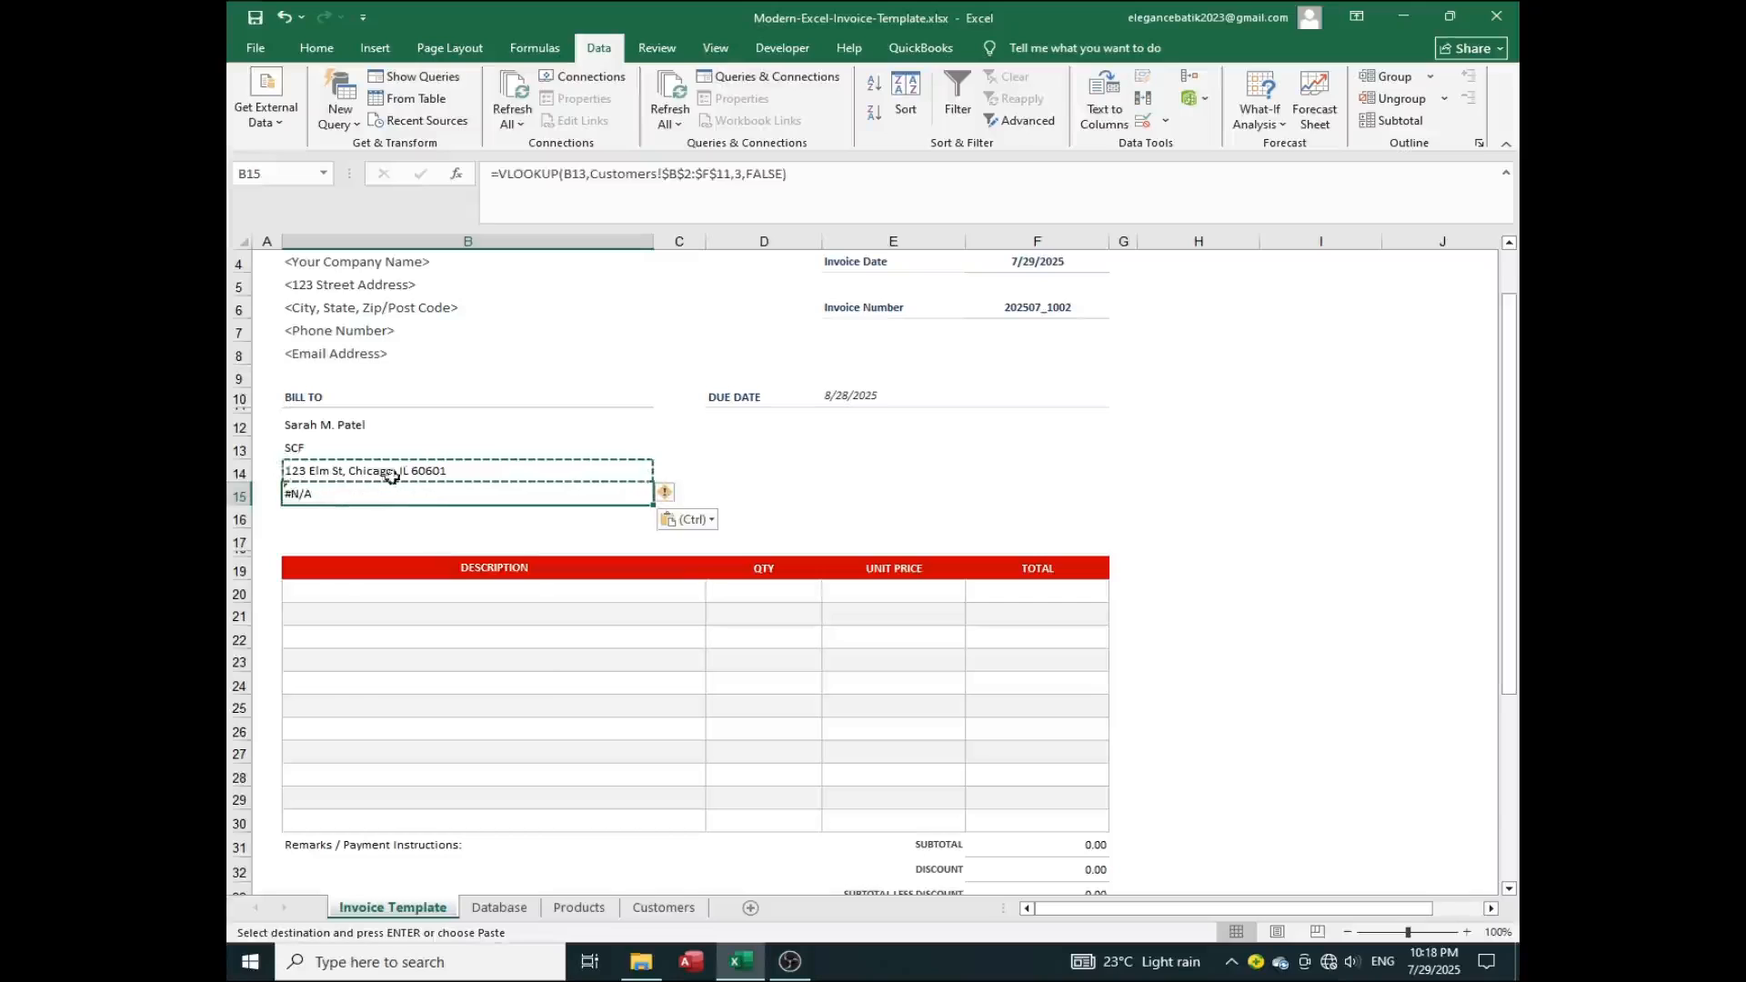
left_click(584, 174)
key("BackSpace")
type("2")
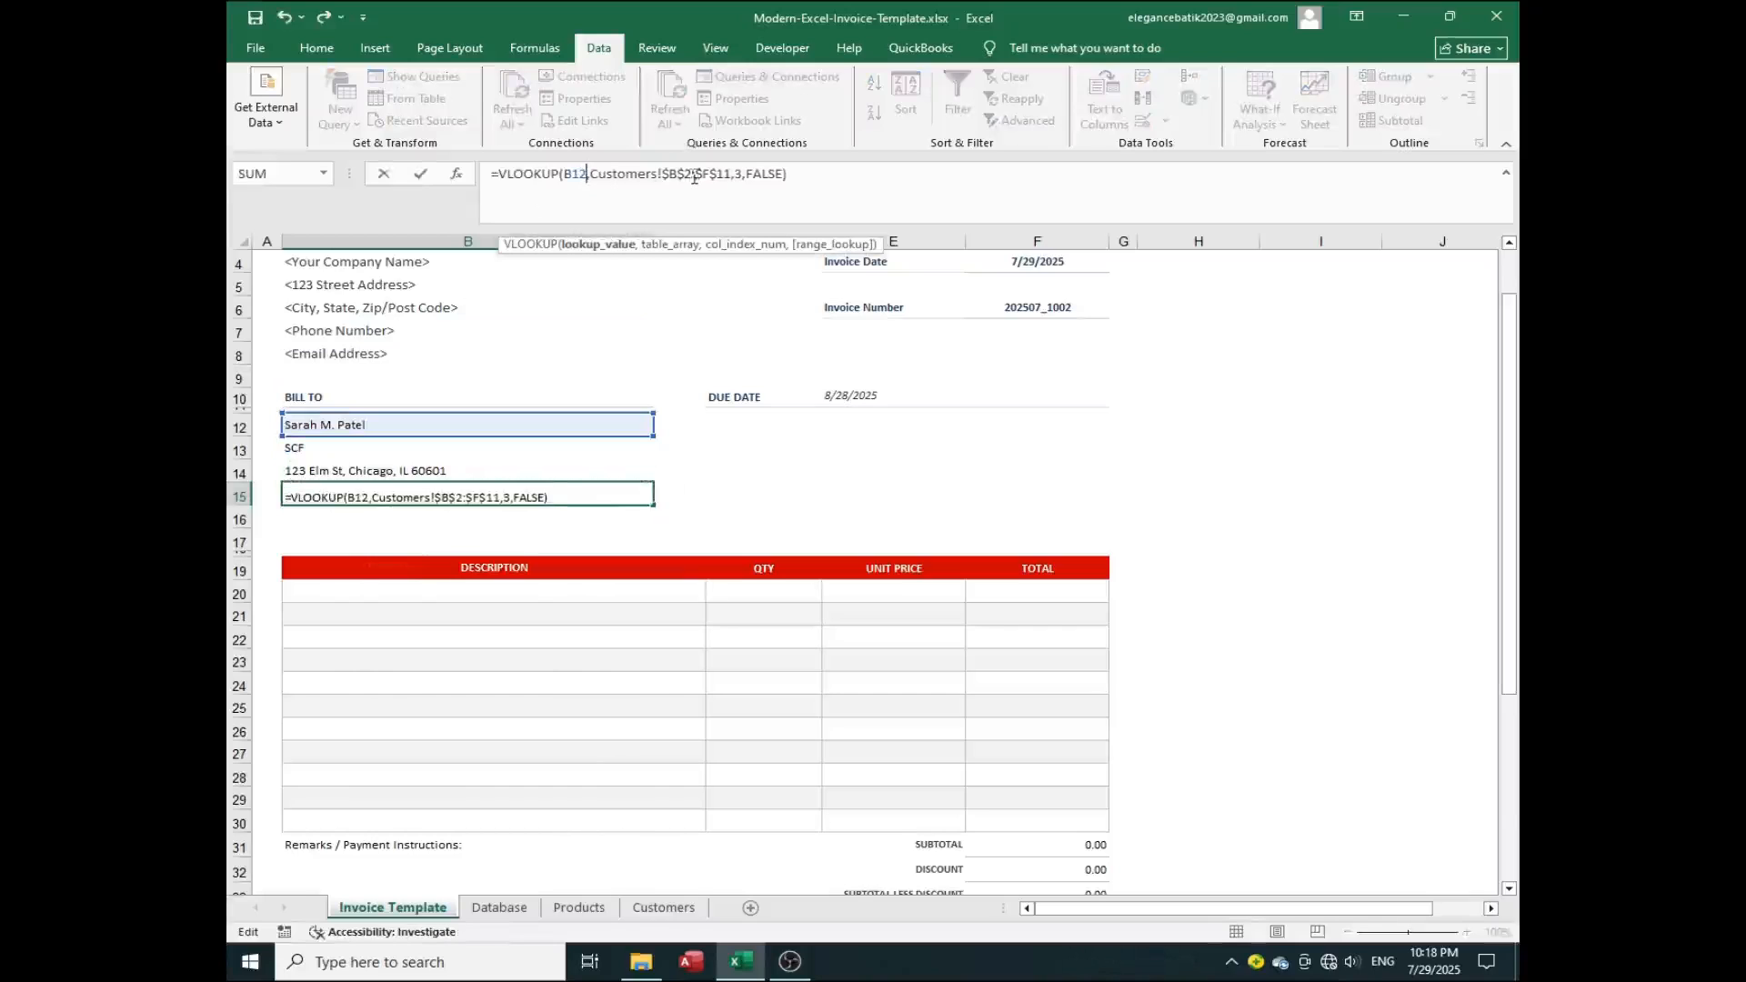
Set the column index of the VLOOKUP formula in B15 to 4 for the phone number and check the Customers sheet columns
left_click(739, 175)
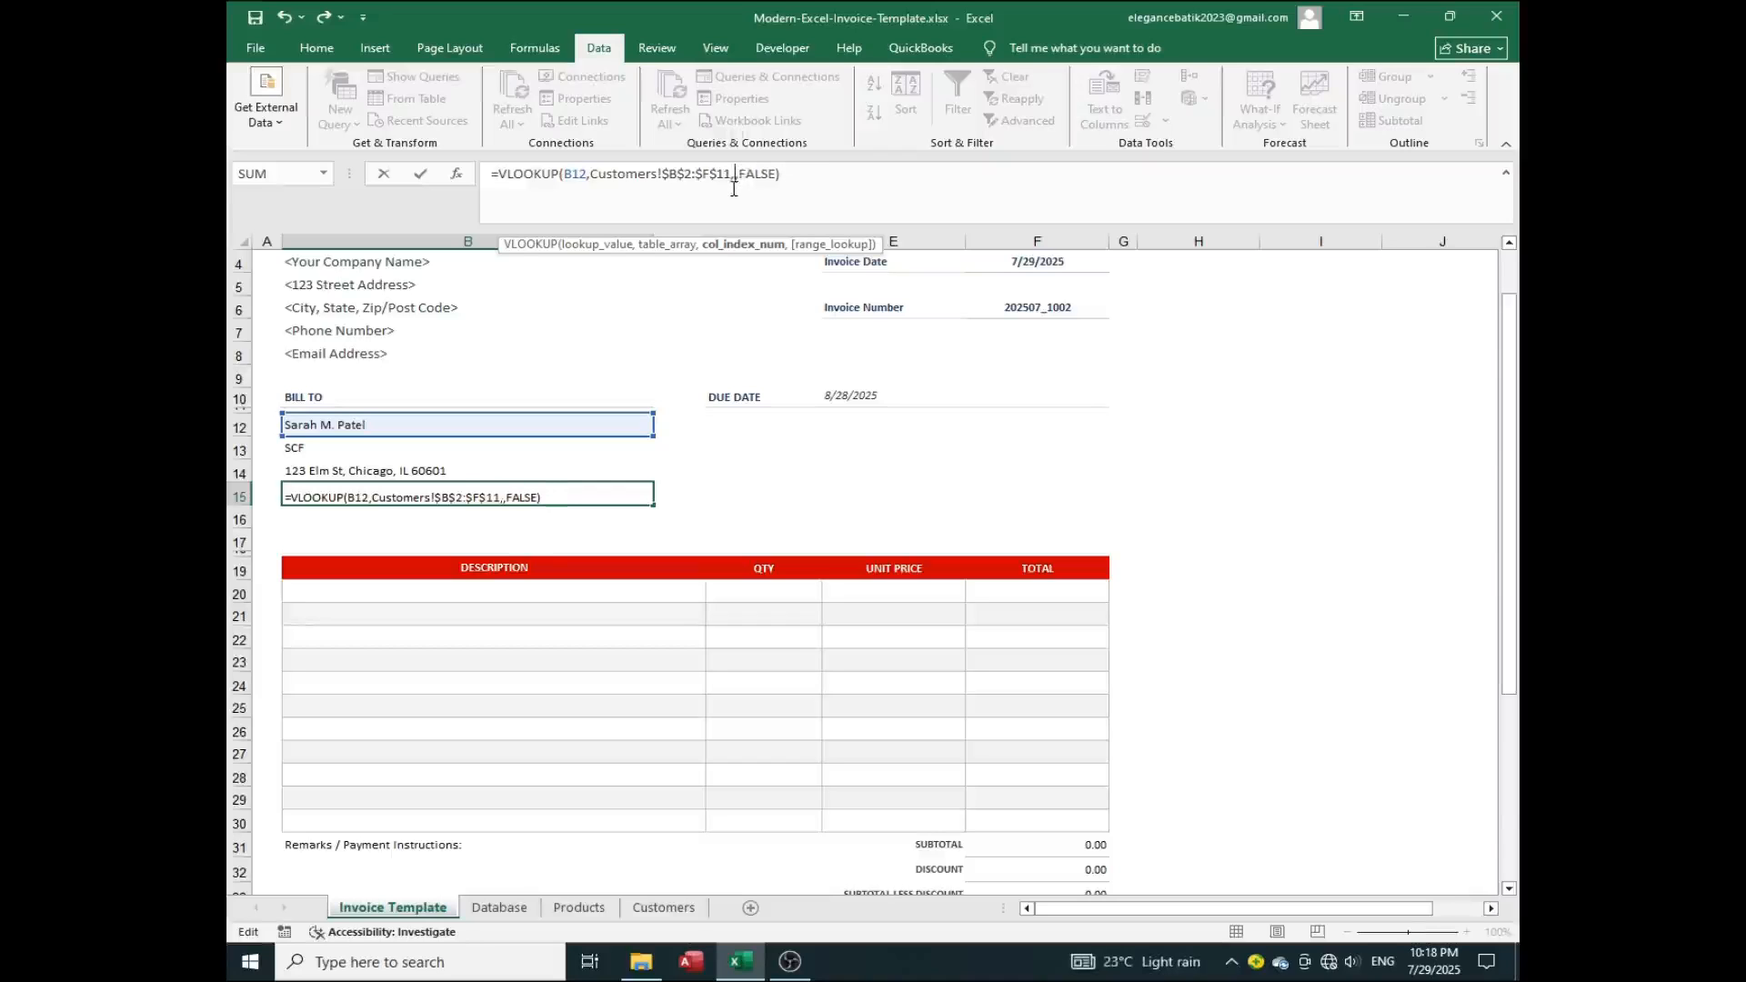
key("Return")
key("Up")
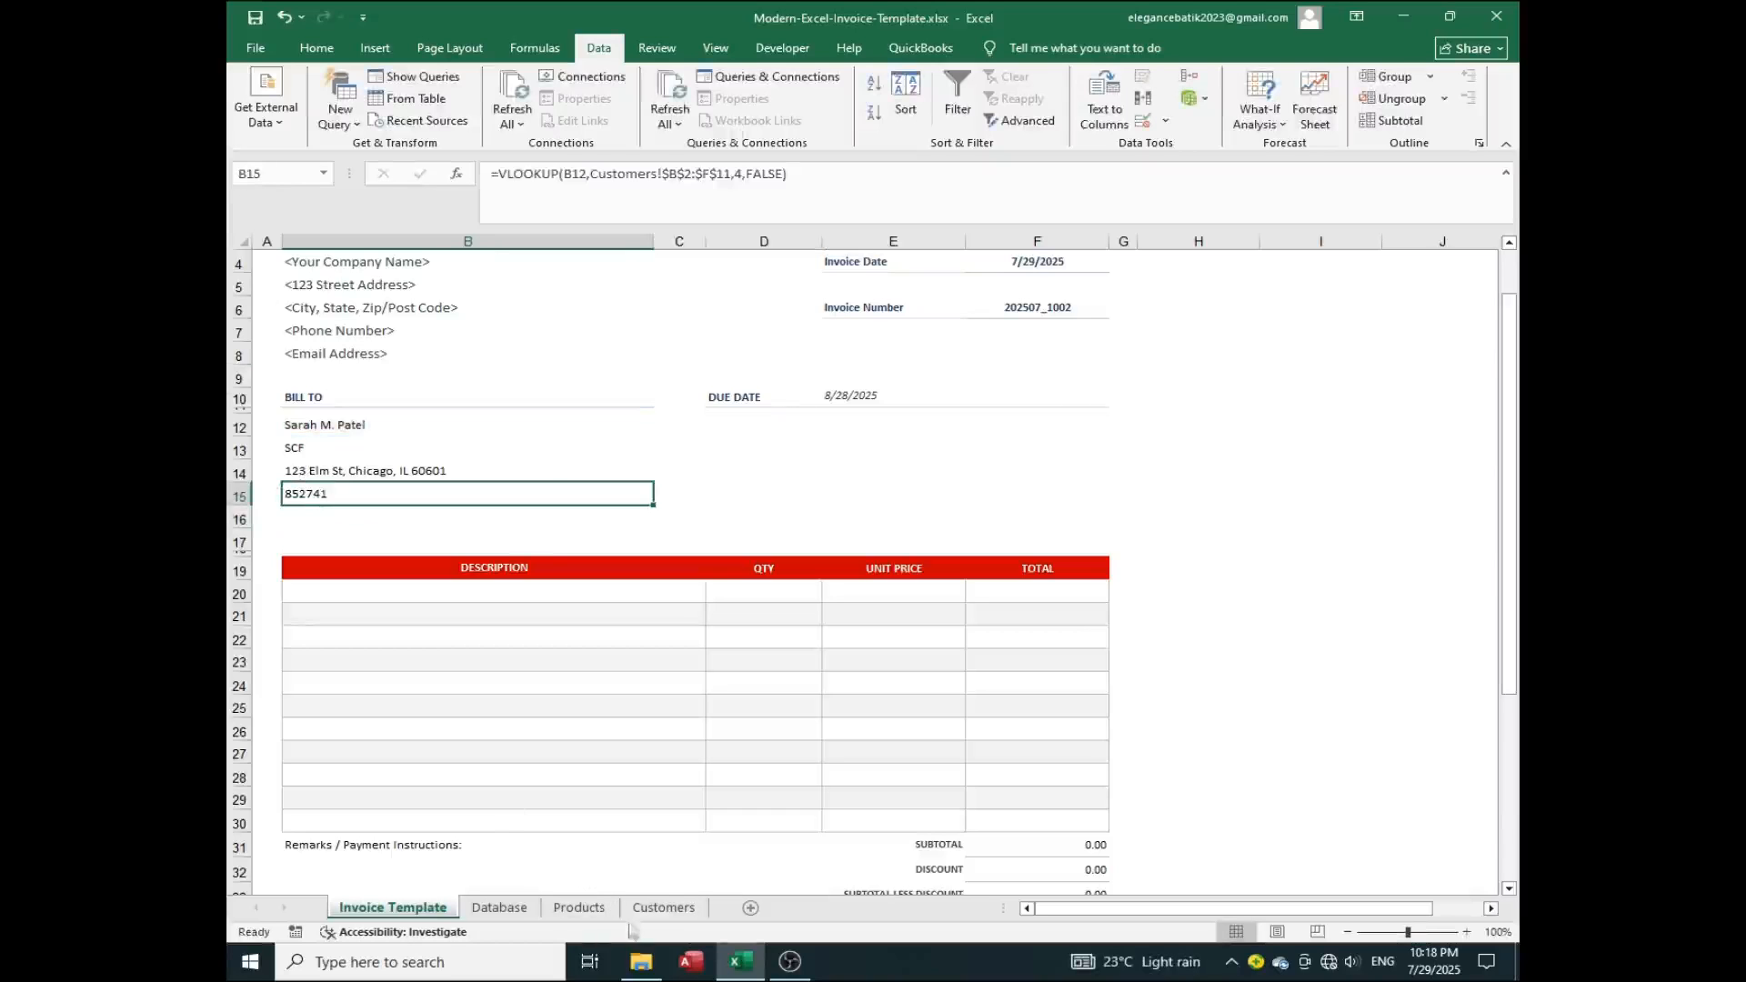
left_click(661, 908)
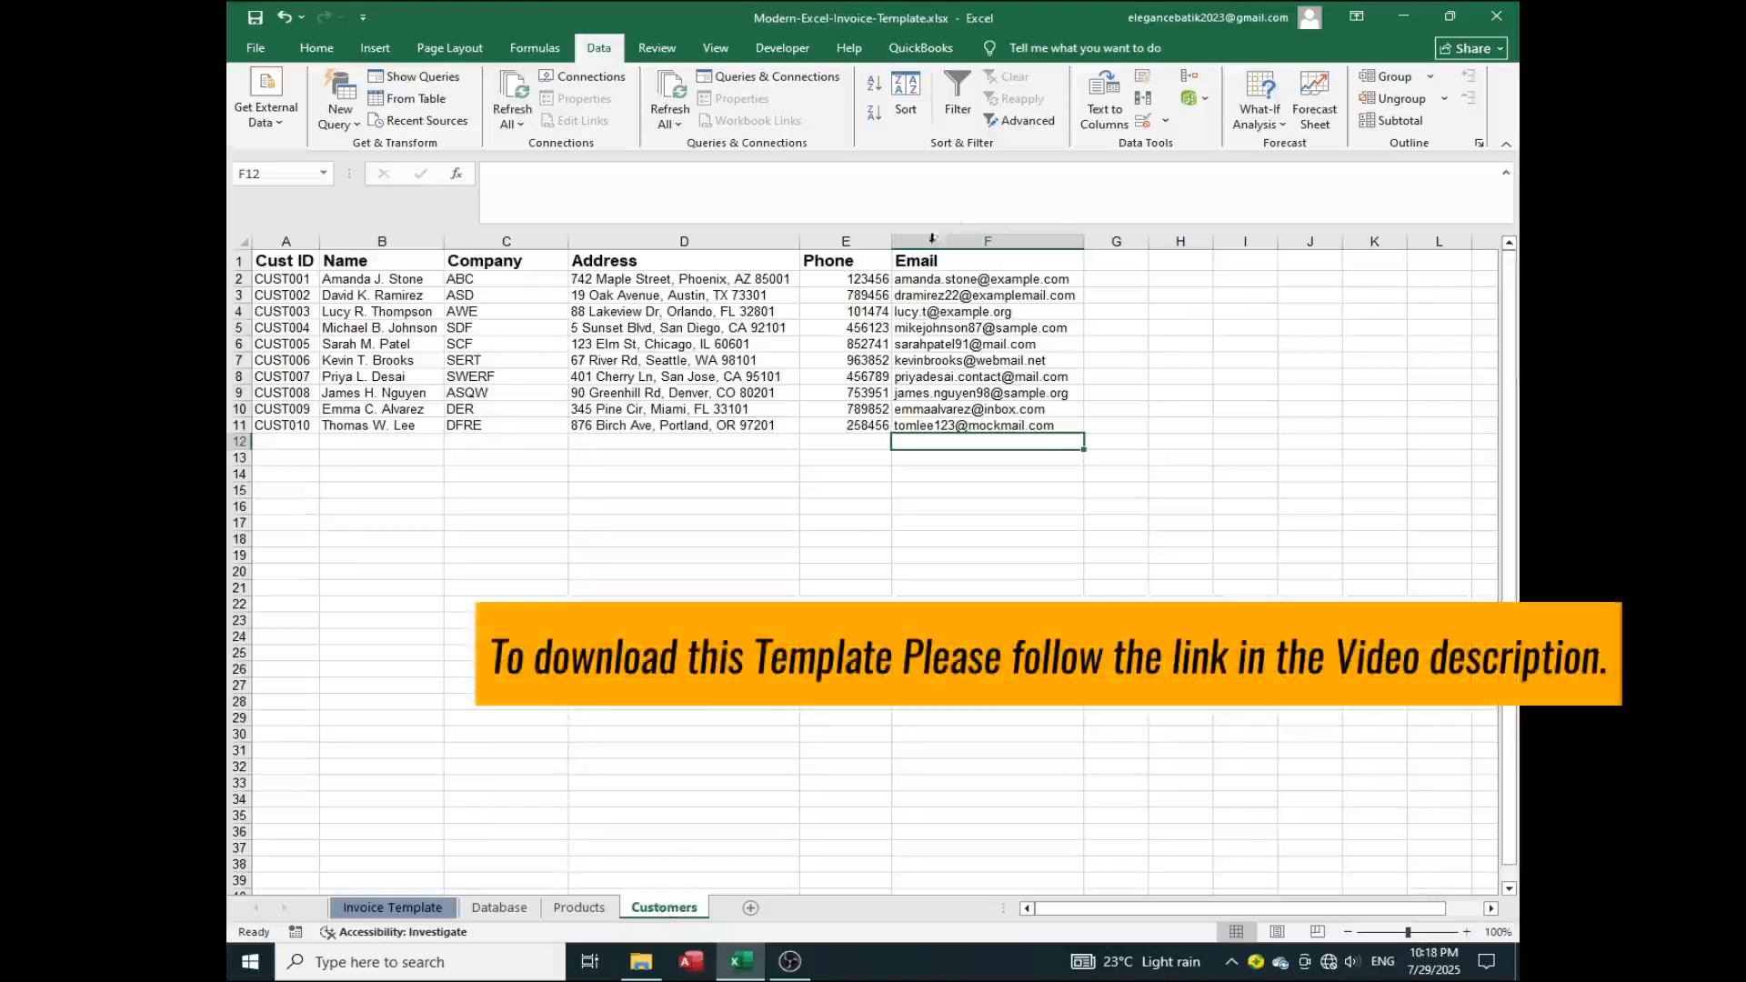
left_click(416, 911)
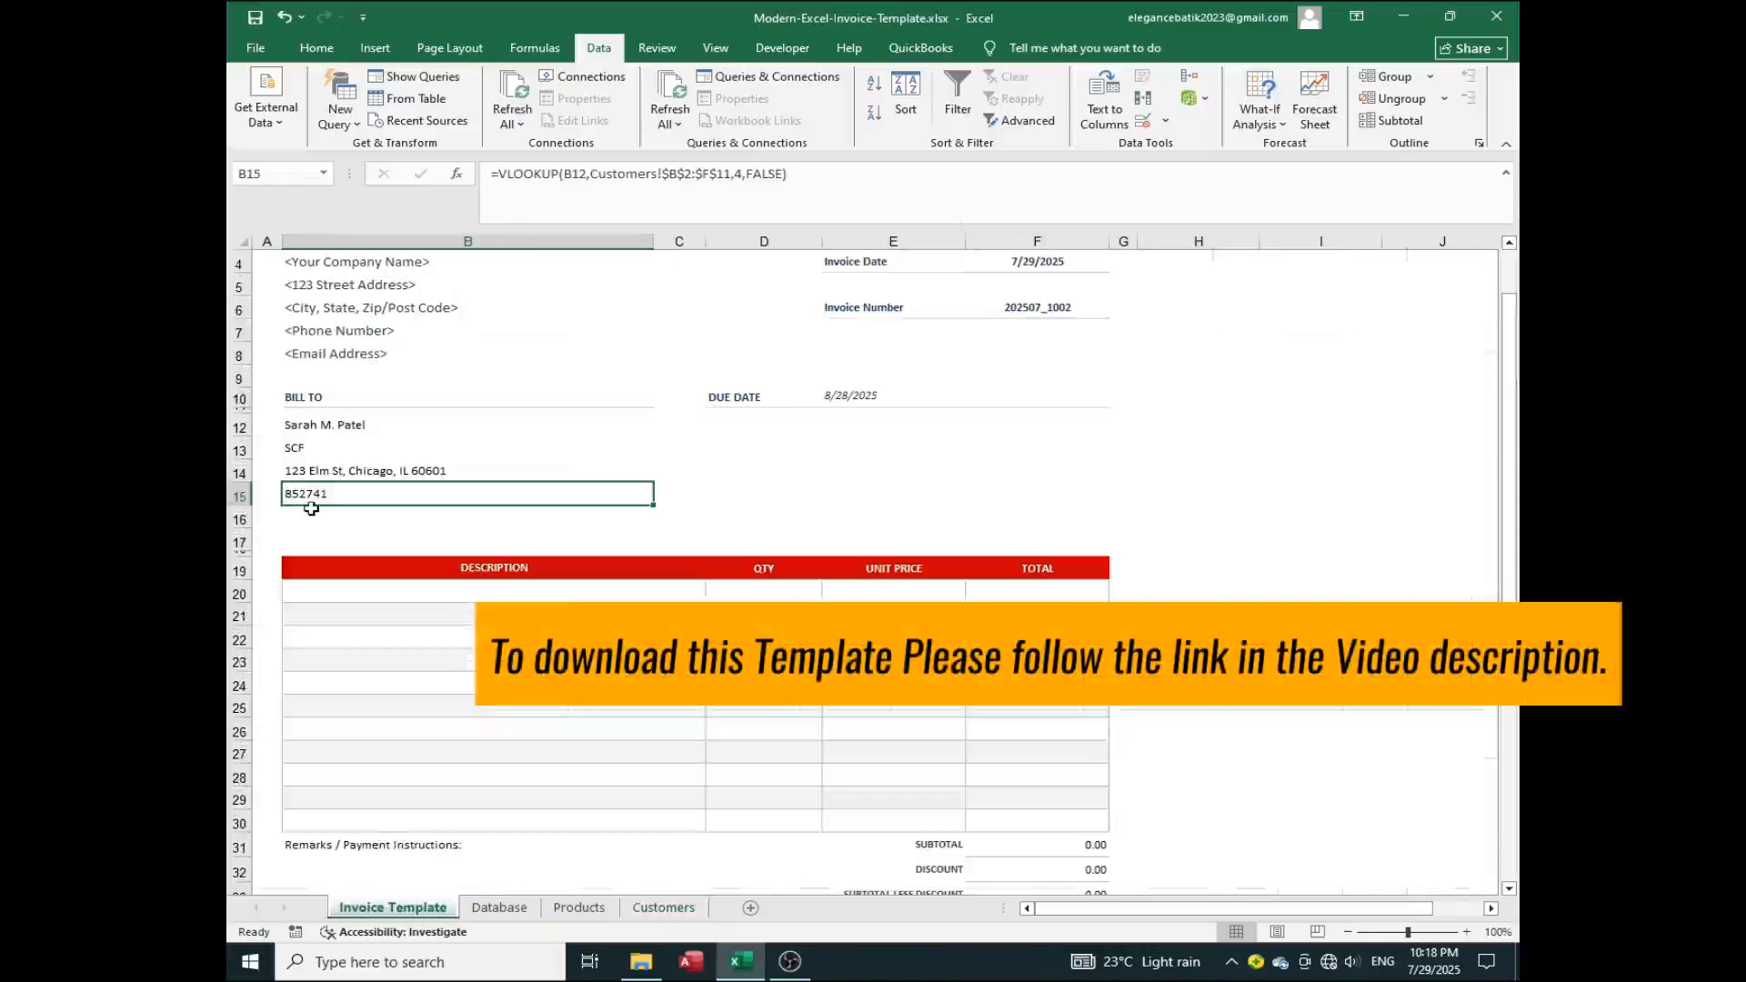
Copy the phone lookup formula from B15 into cell B16 and set its lookup value to B12
key("ctrl+c")
left_click(310, 516)
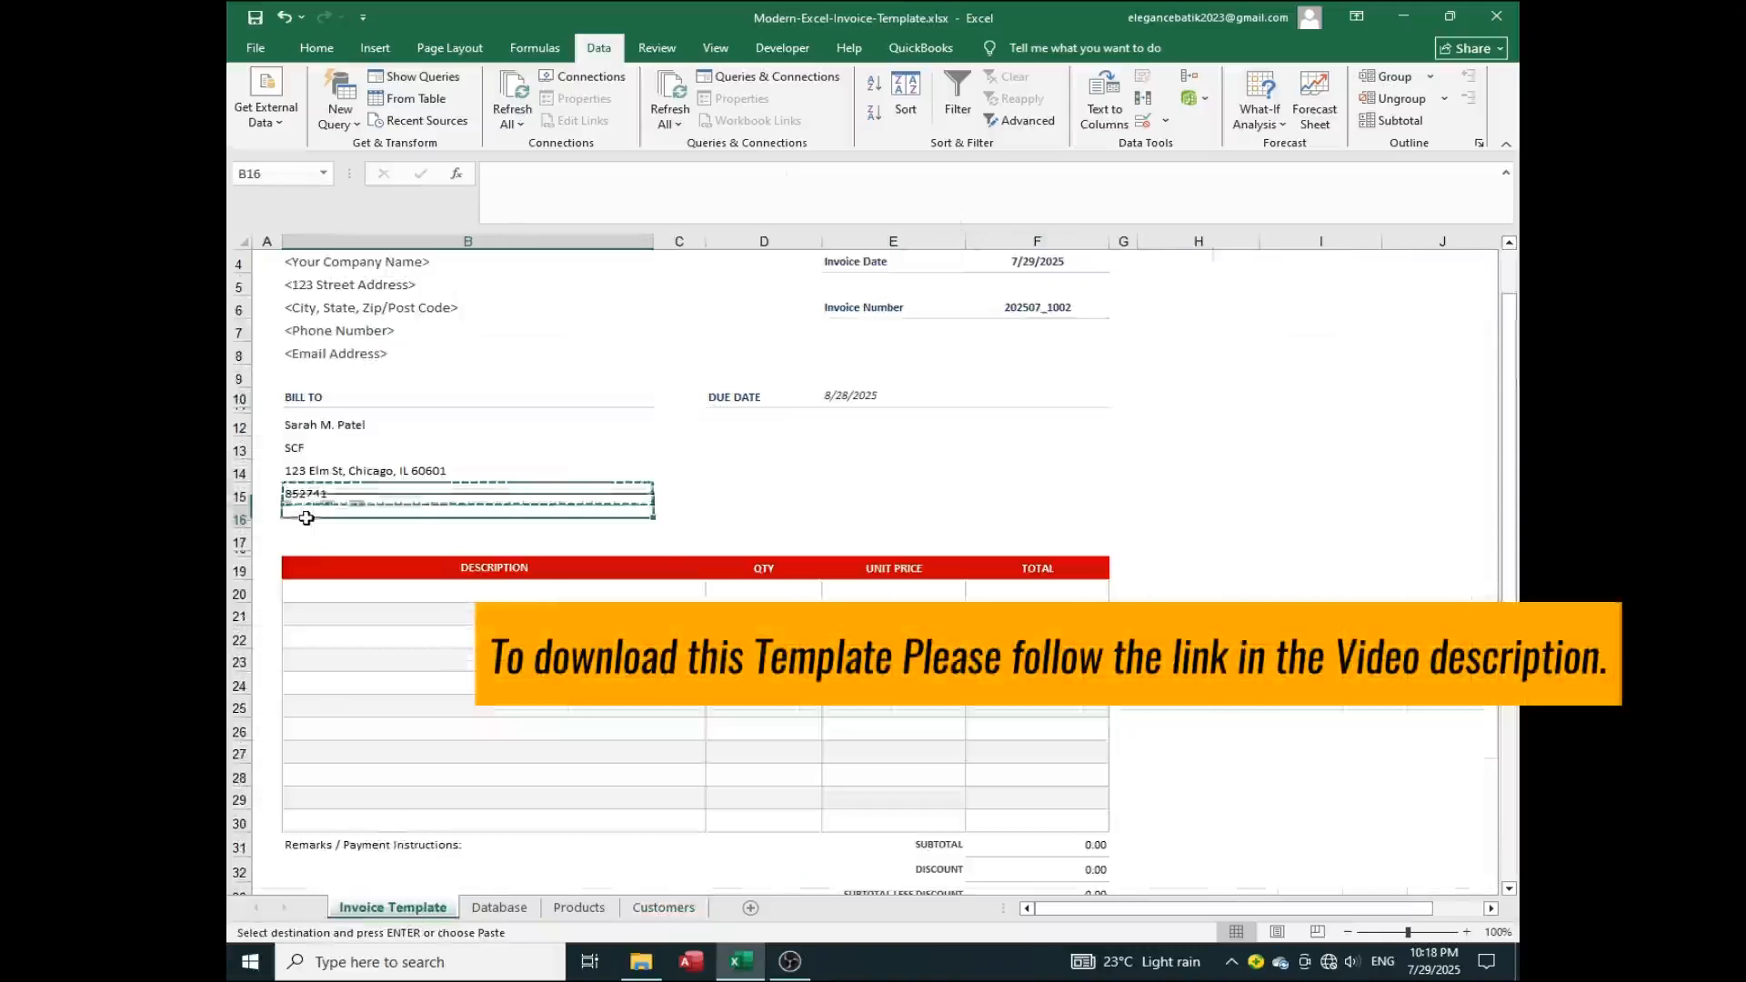
key("ctrl+v")
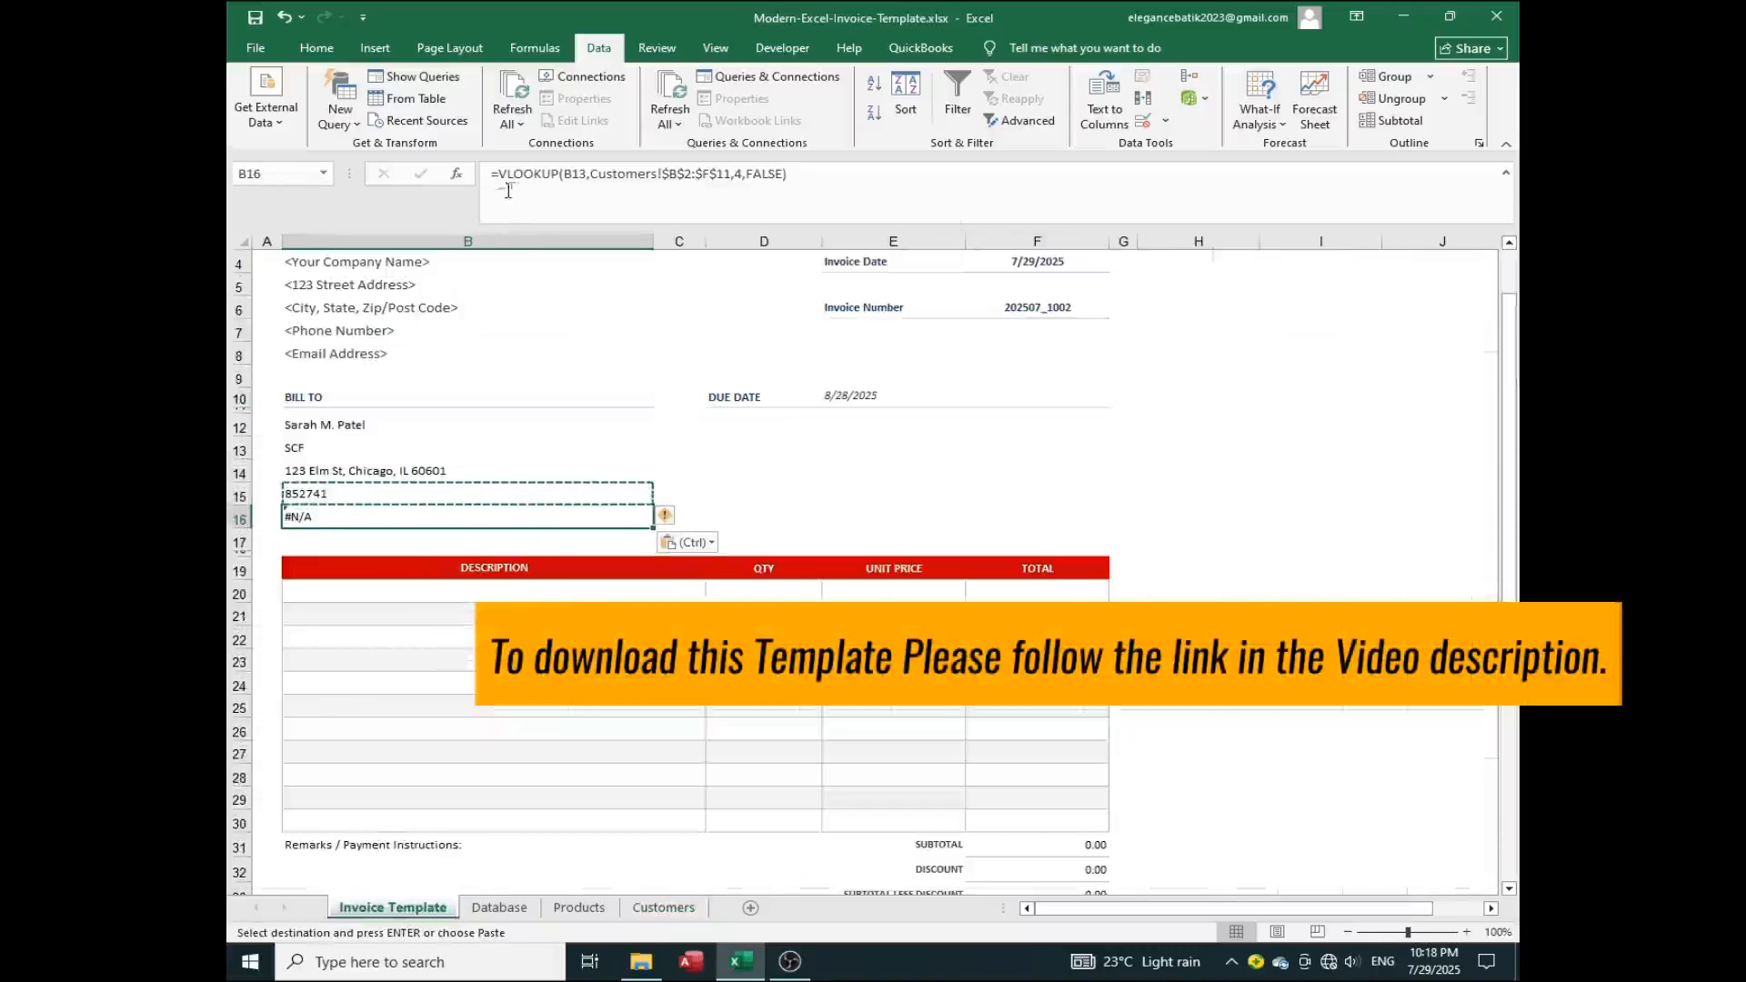
left_click(579, 176)
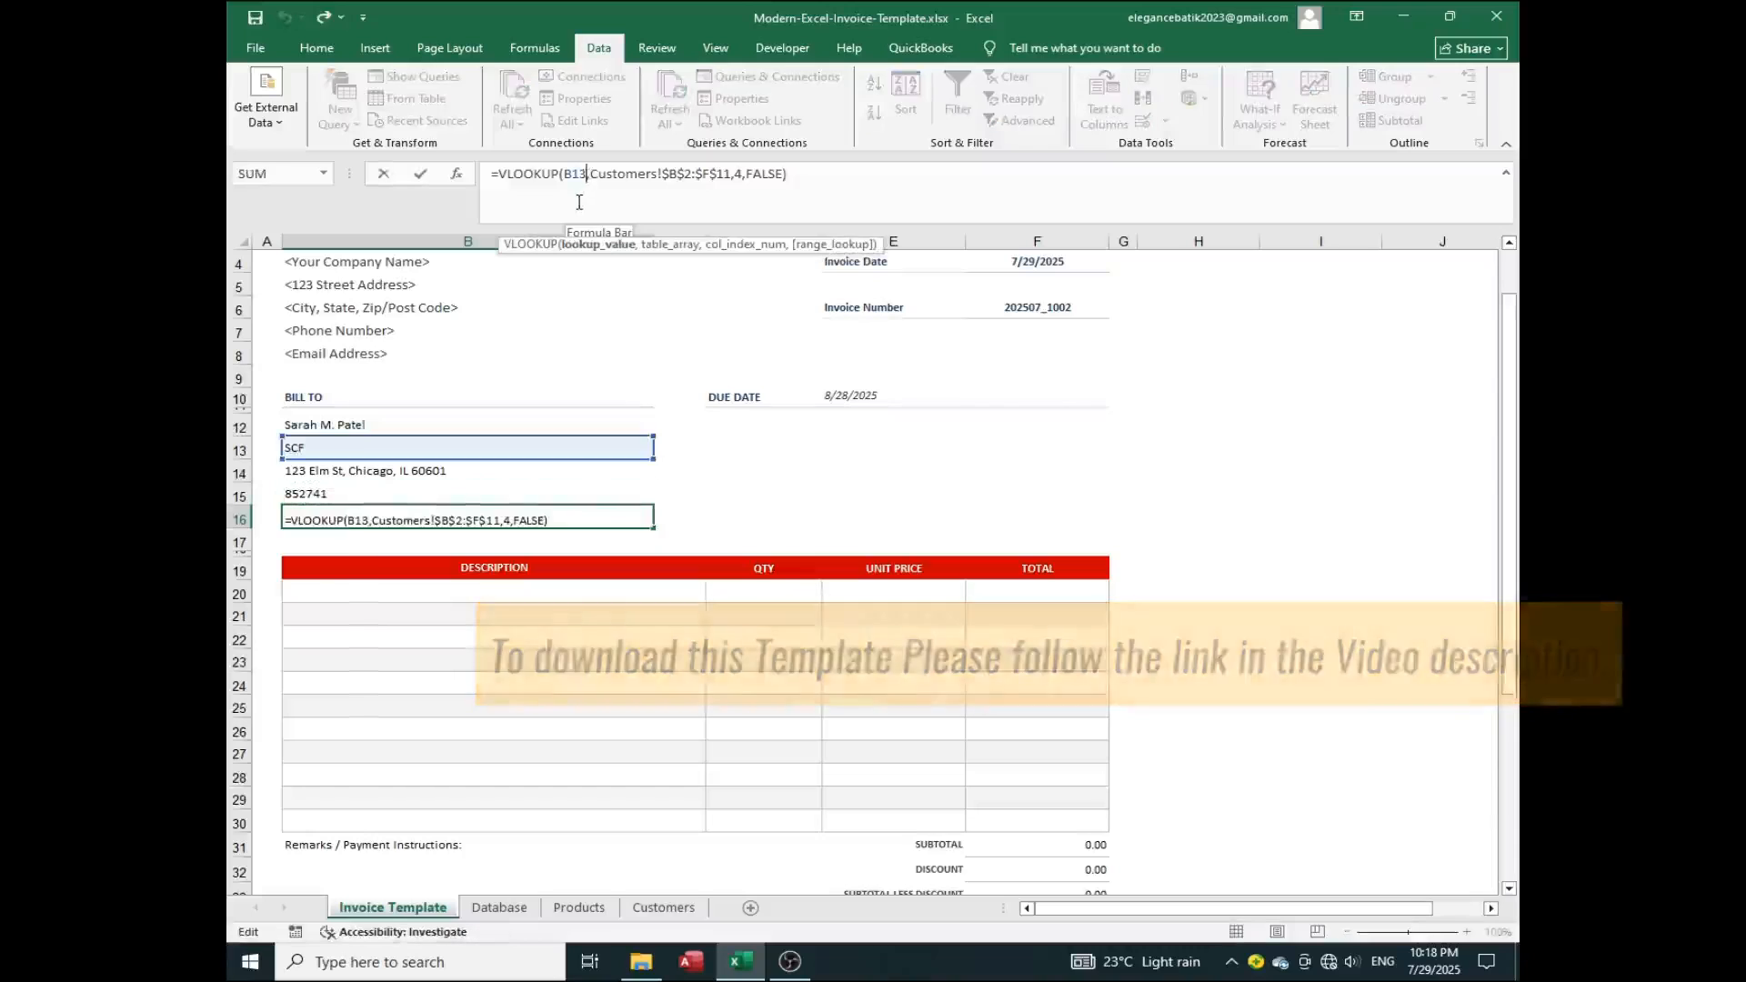
key("BackSpace")
type("2")
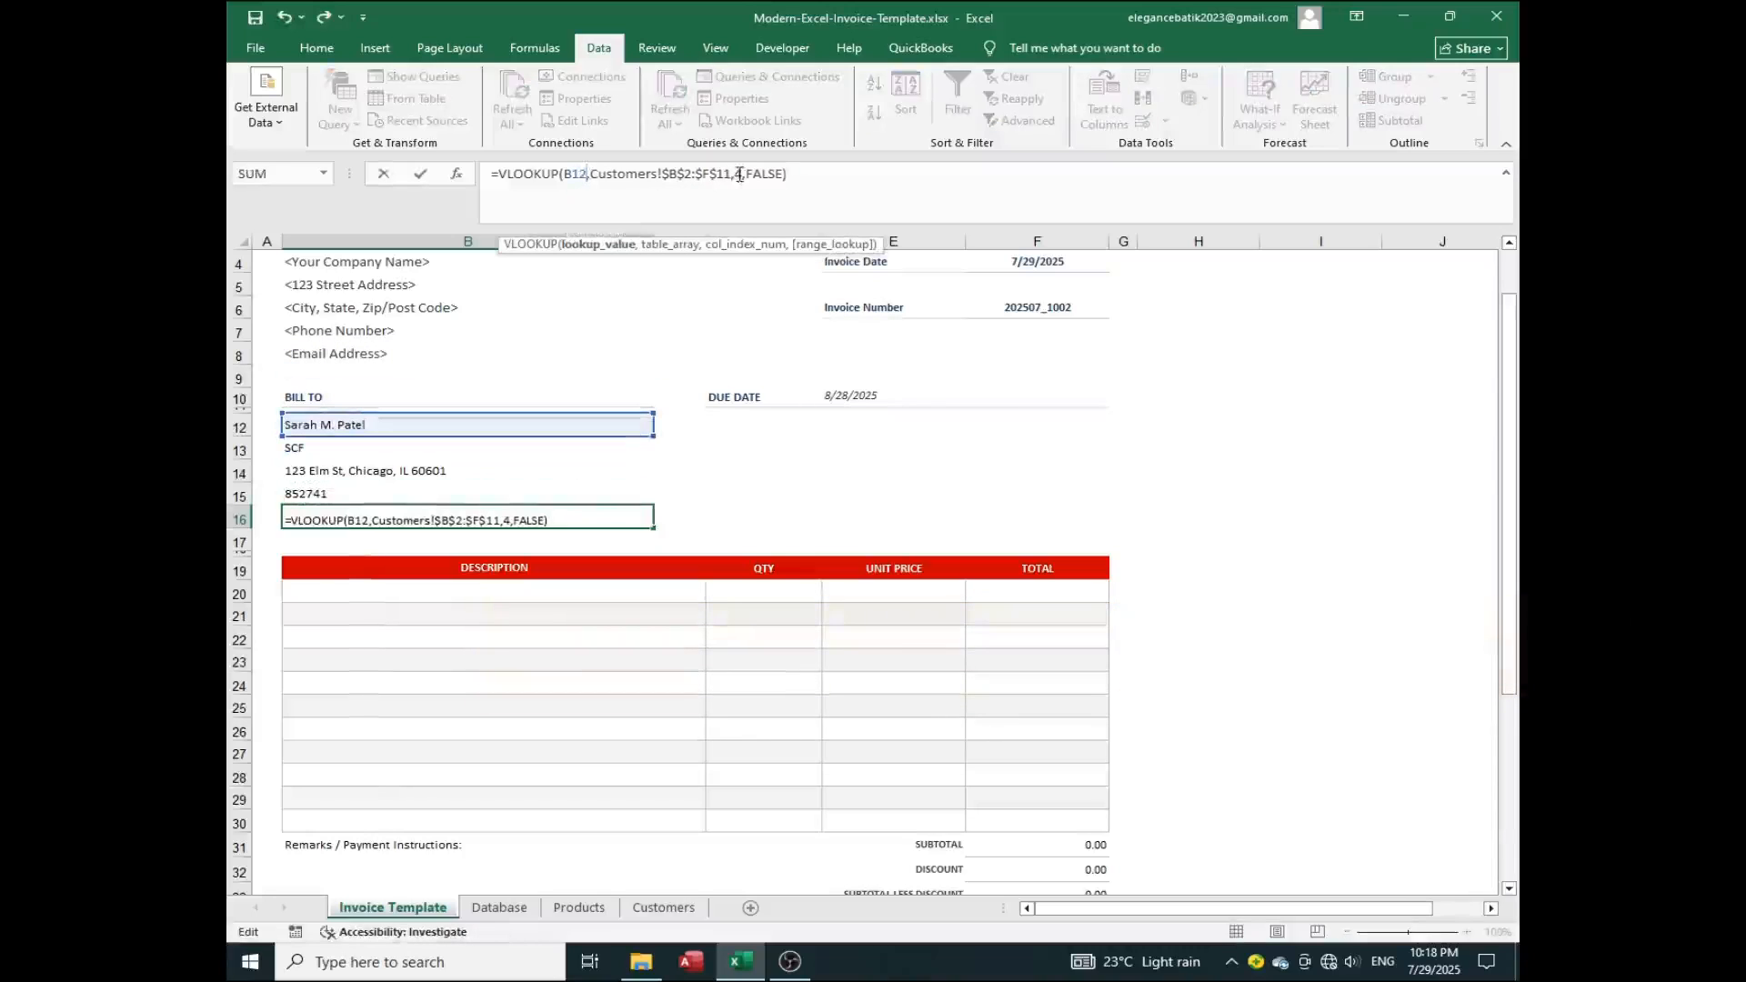
Set the column index of the VLOOKUP formula in B16 to 5 to return the customer's email
left_click(741, 174)
key("BackSpace")
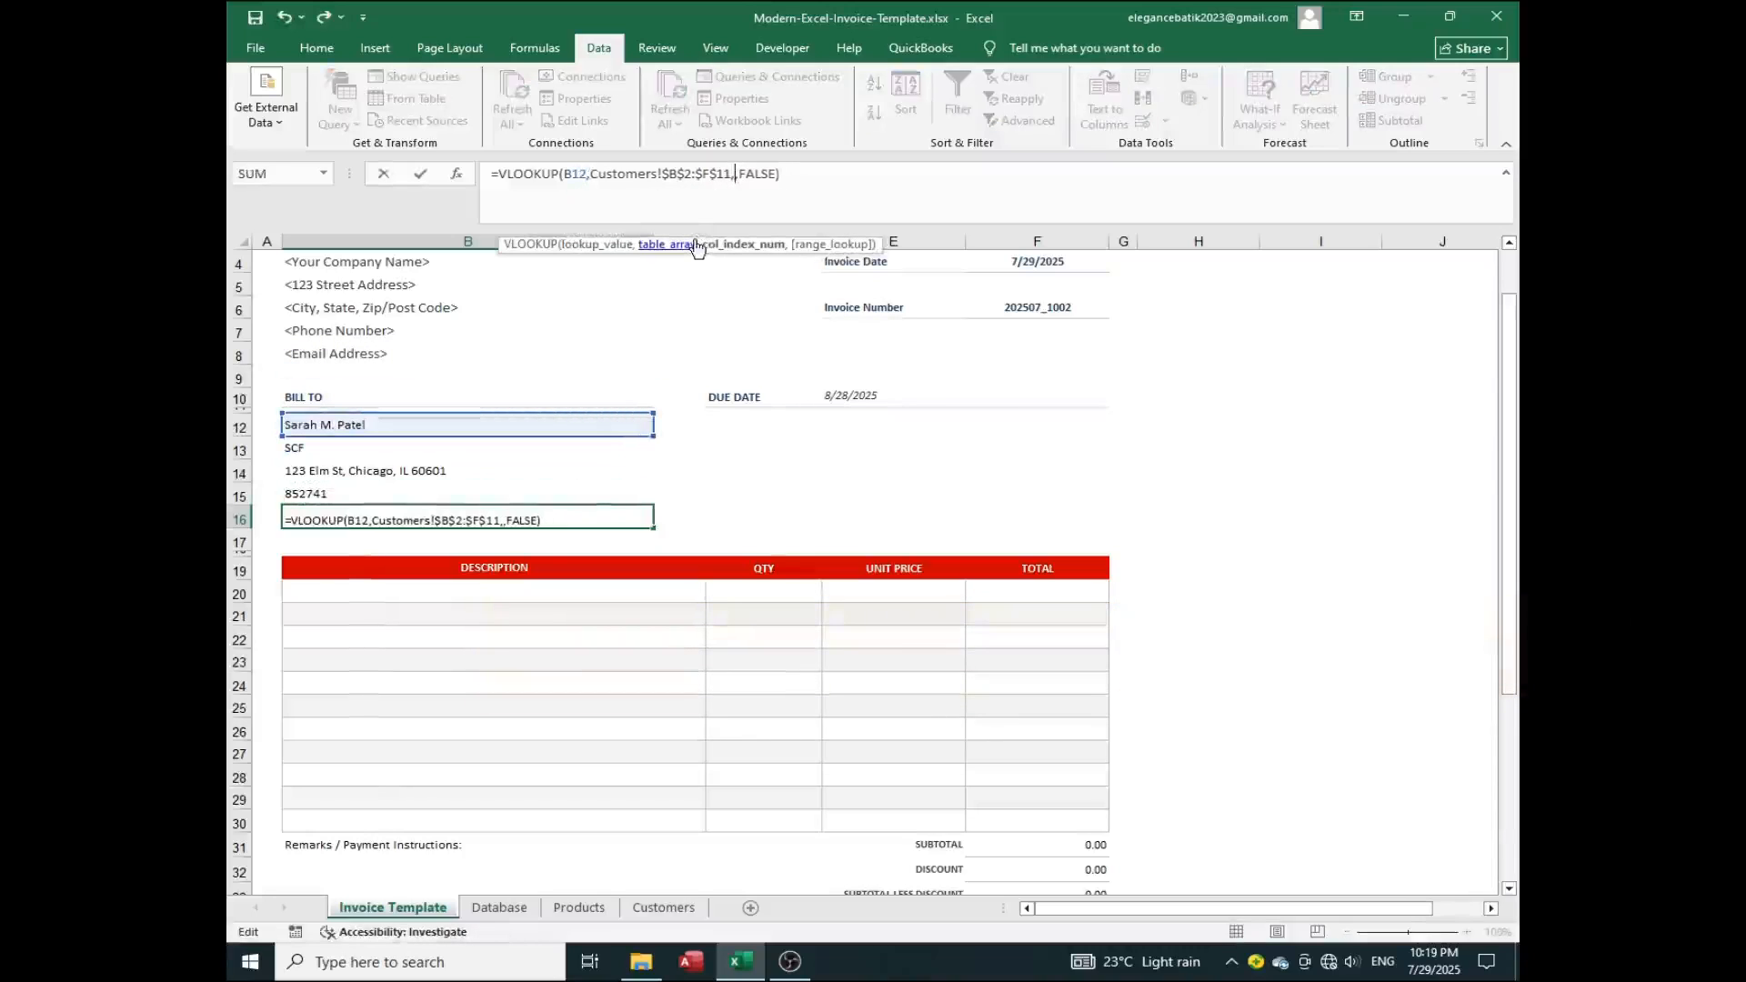
type("5")
key("Return")
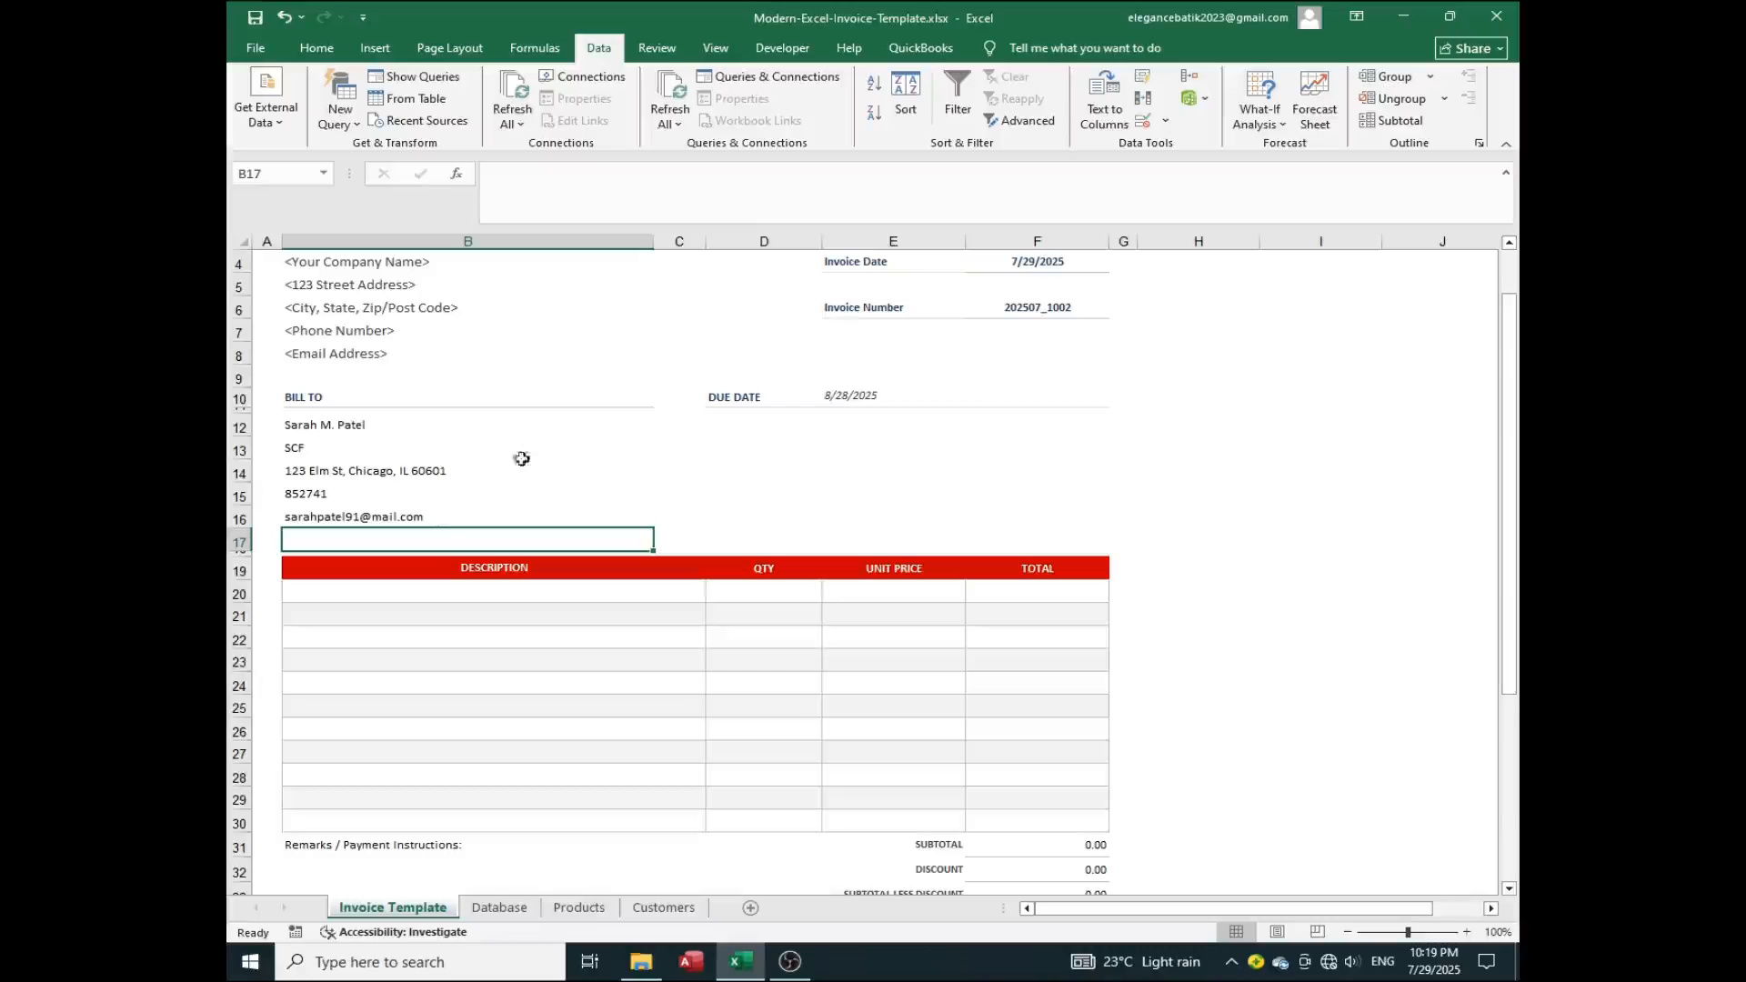
Test the Bill To lookups by choosing the eighth customer in B12 and switching back to the fifth customer
left_click(578, 420)
left_click(662, 426)
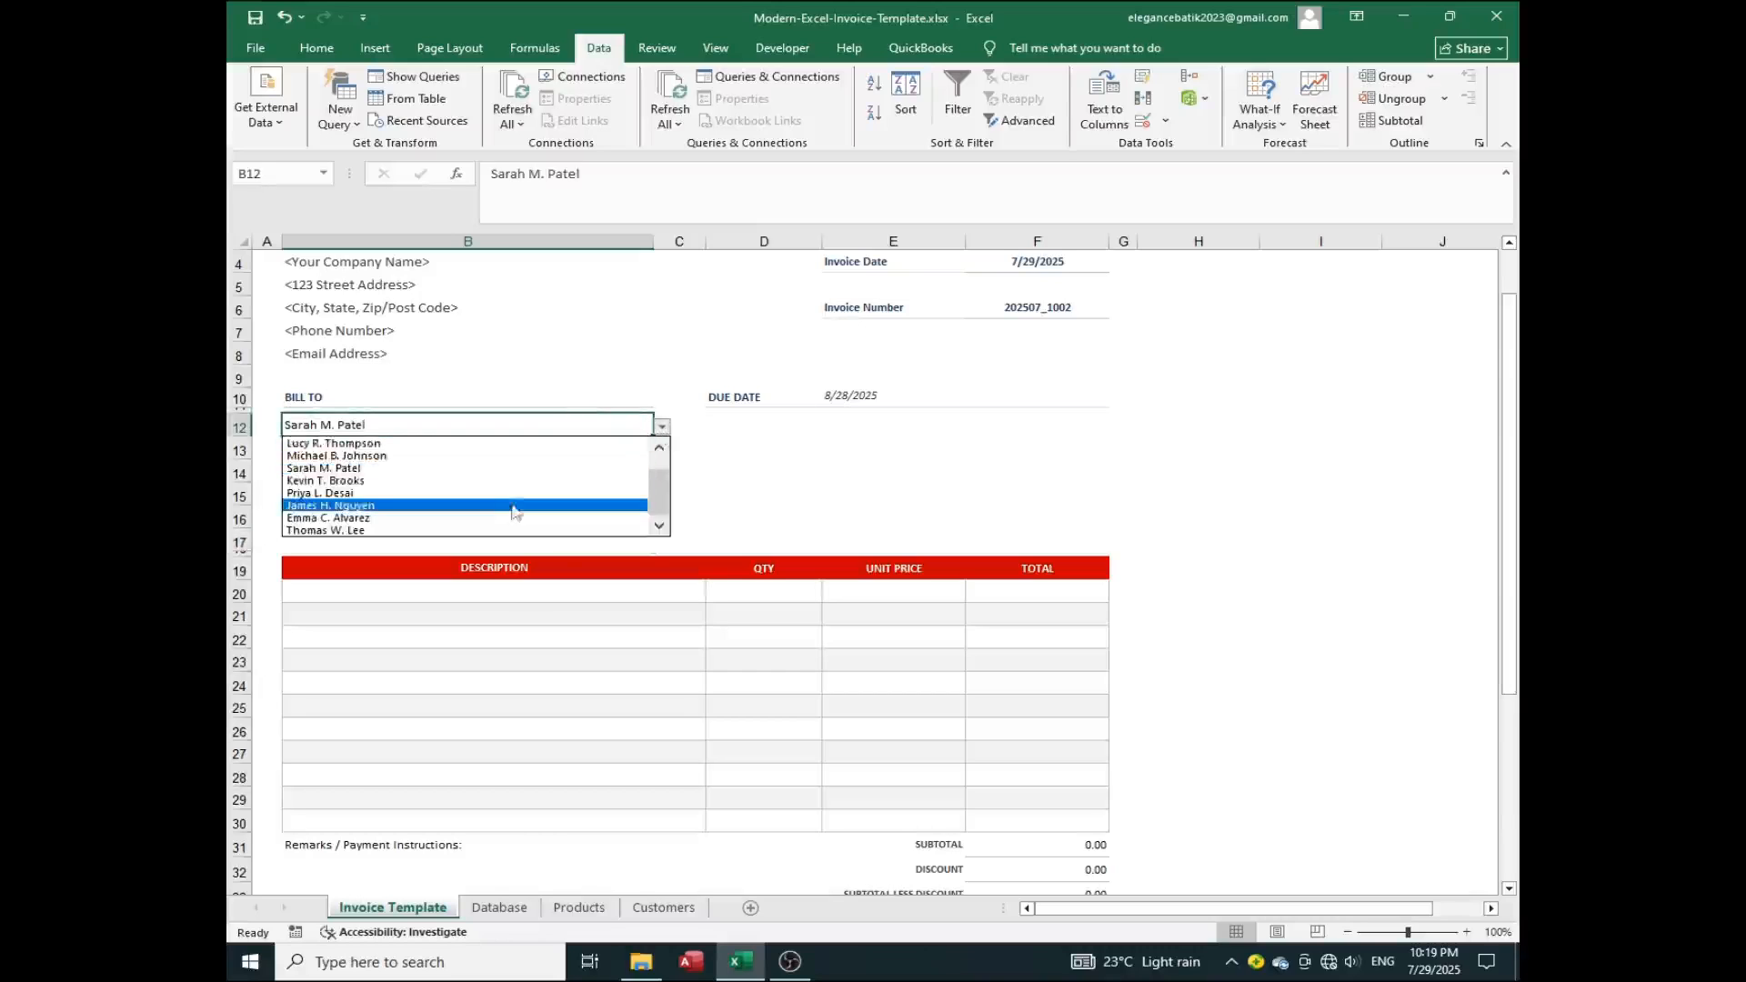
left_click(514, 510)
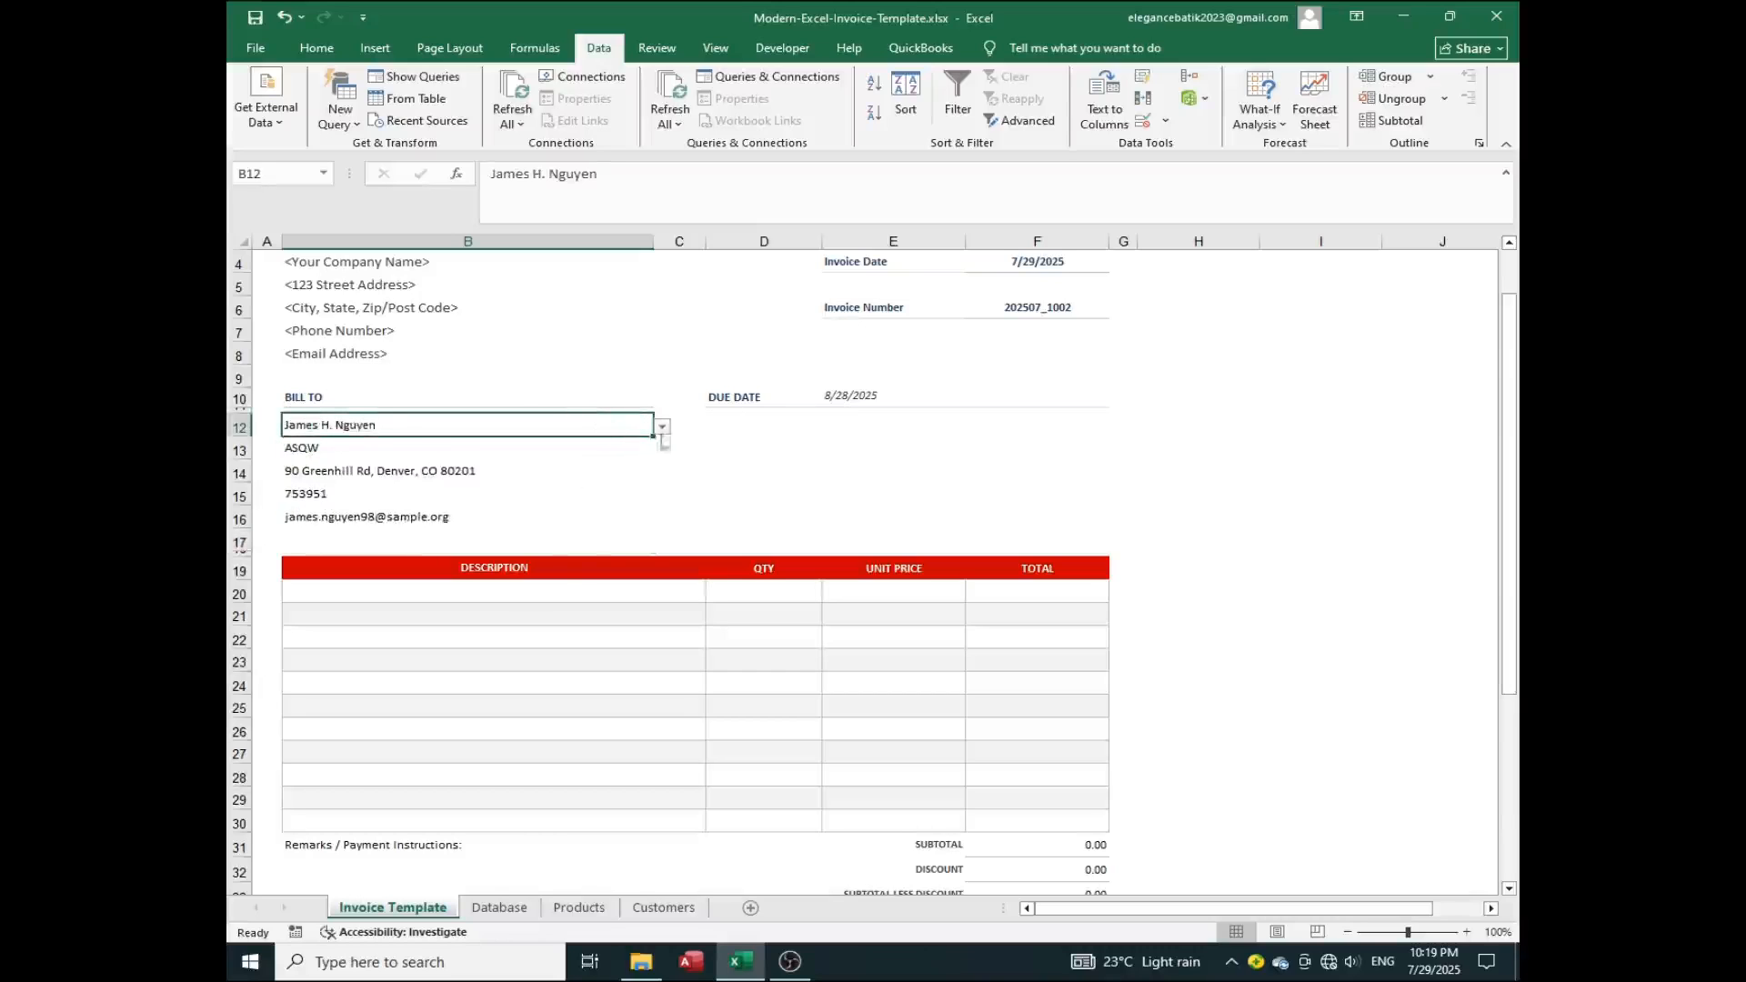
left_click(662, 426)
left_click(566, 469)
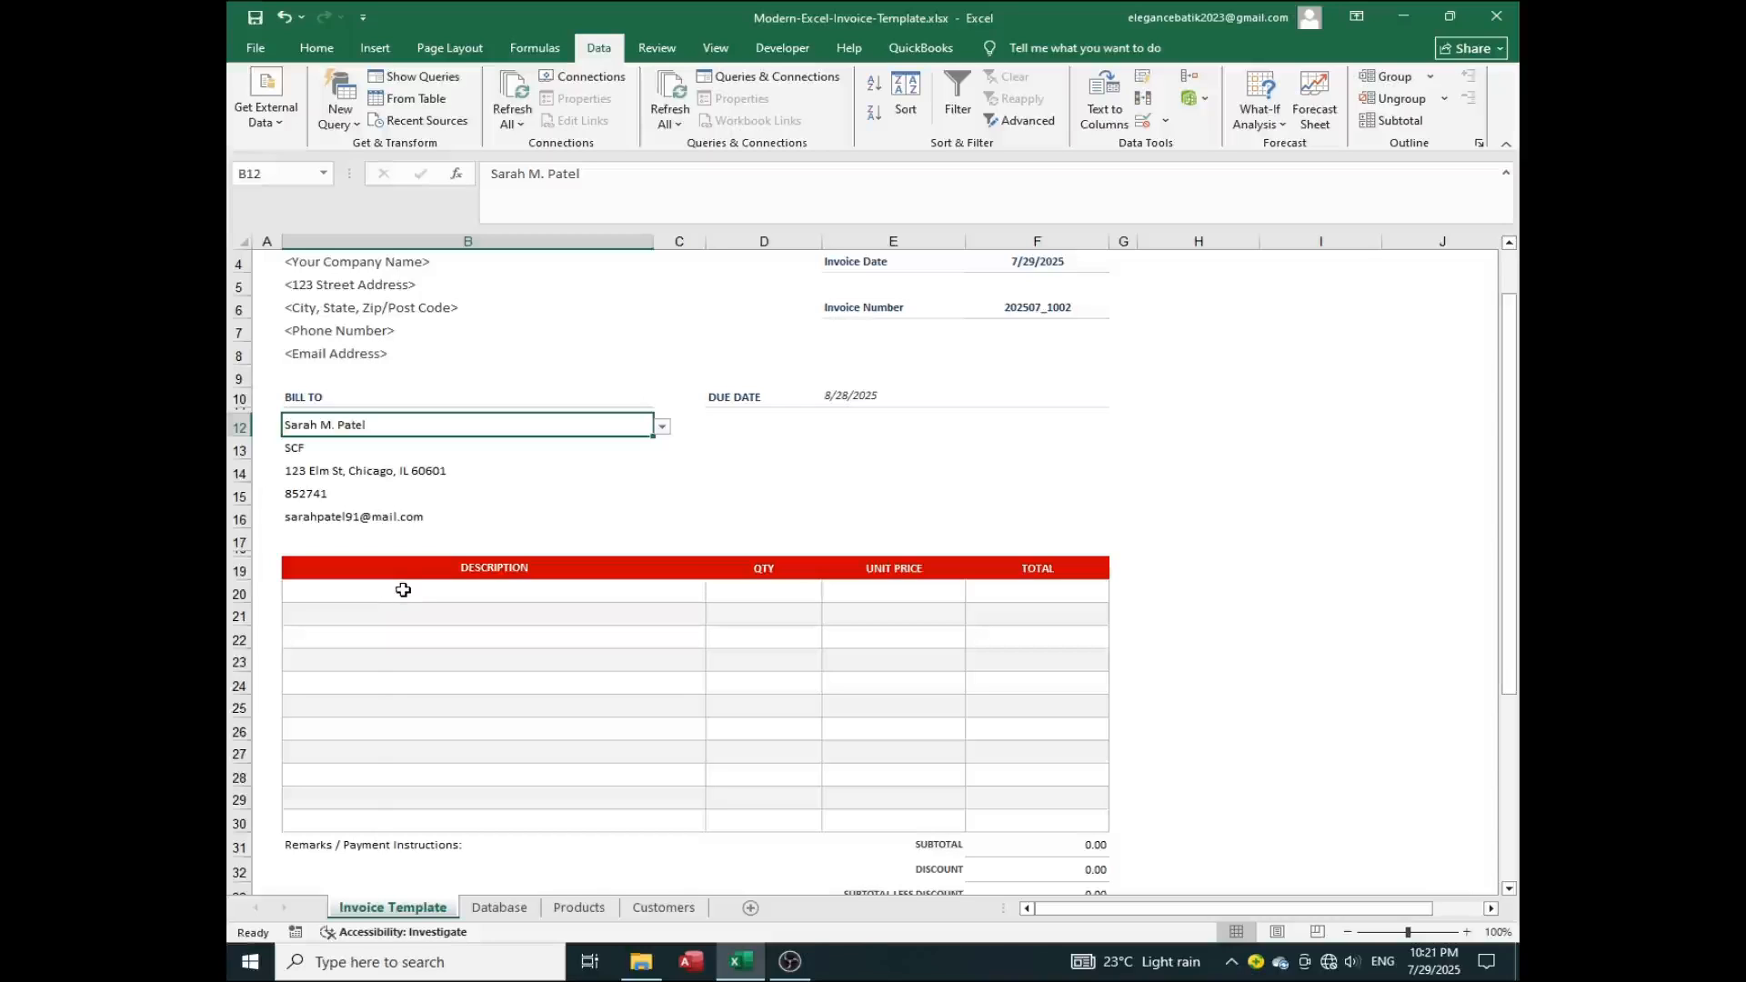
Add list data validation to the Description cells in rows 20 to 30, using =Products!$B$2:$B$11 as the source
left_click_drag(402, 589, 413, 828)
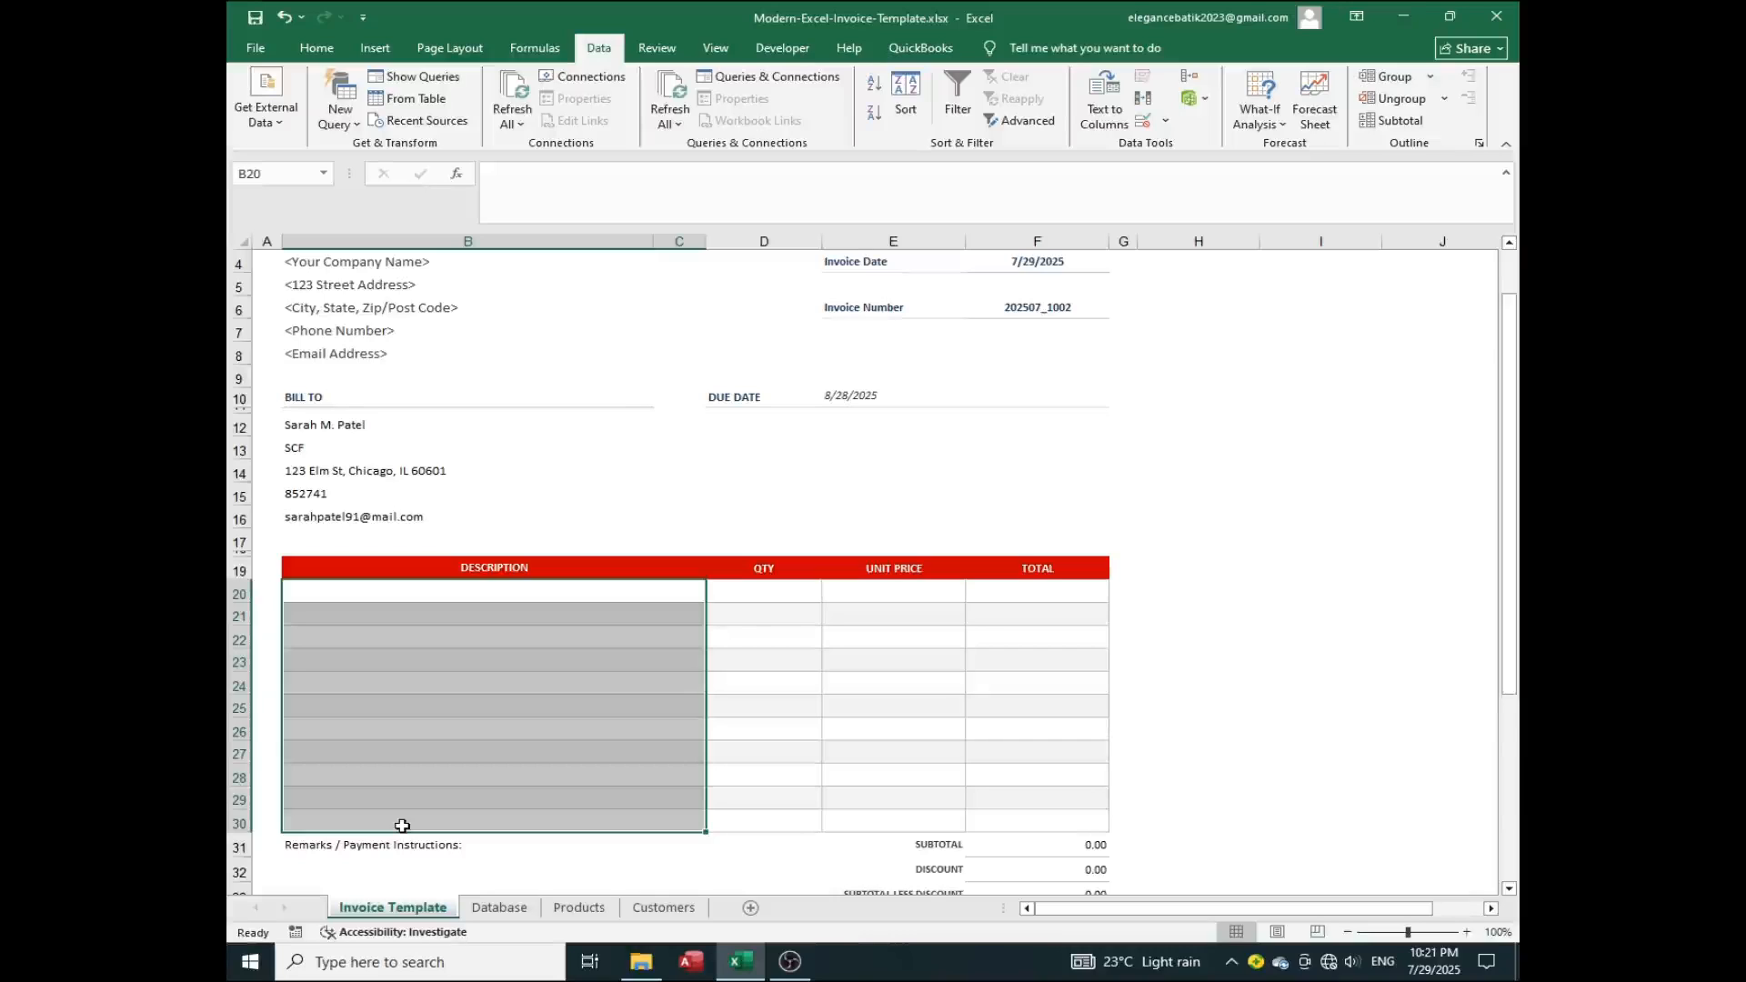
left_click(1165, 121)
left_click(1173, 138)
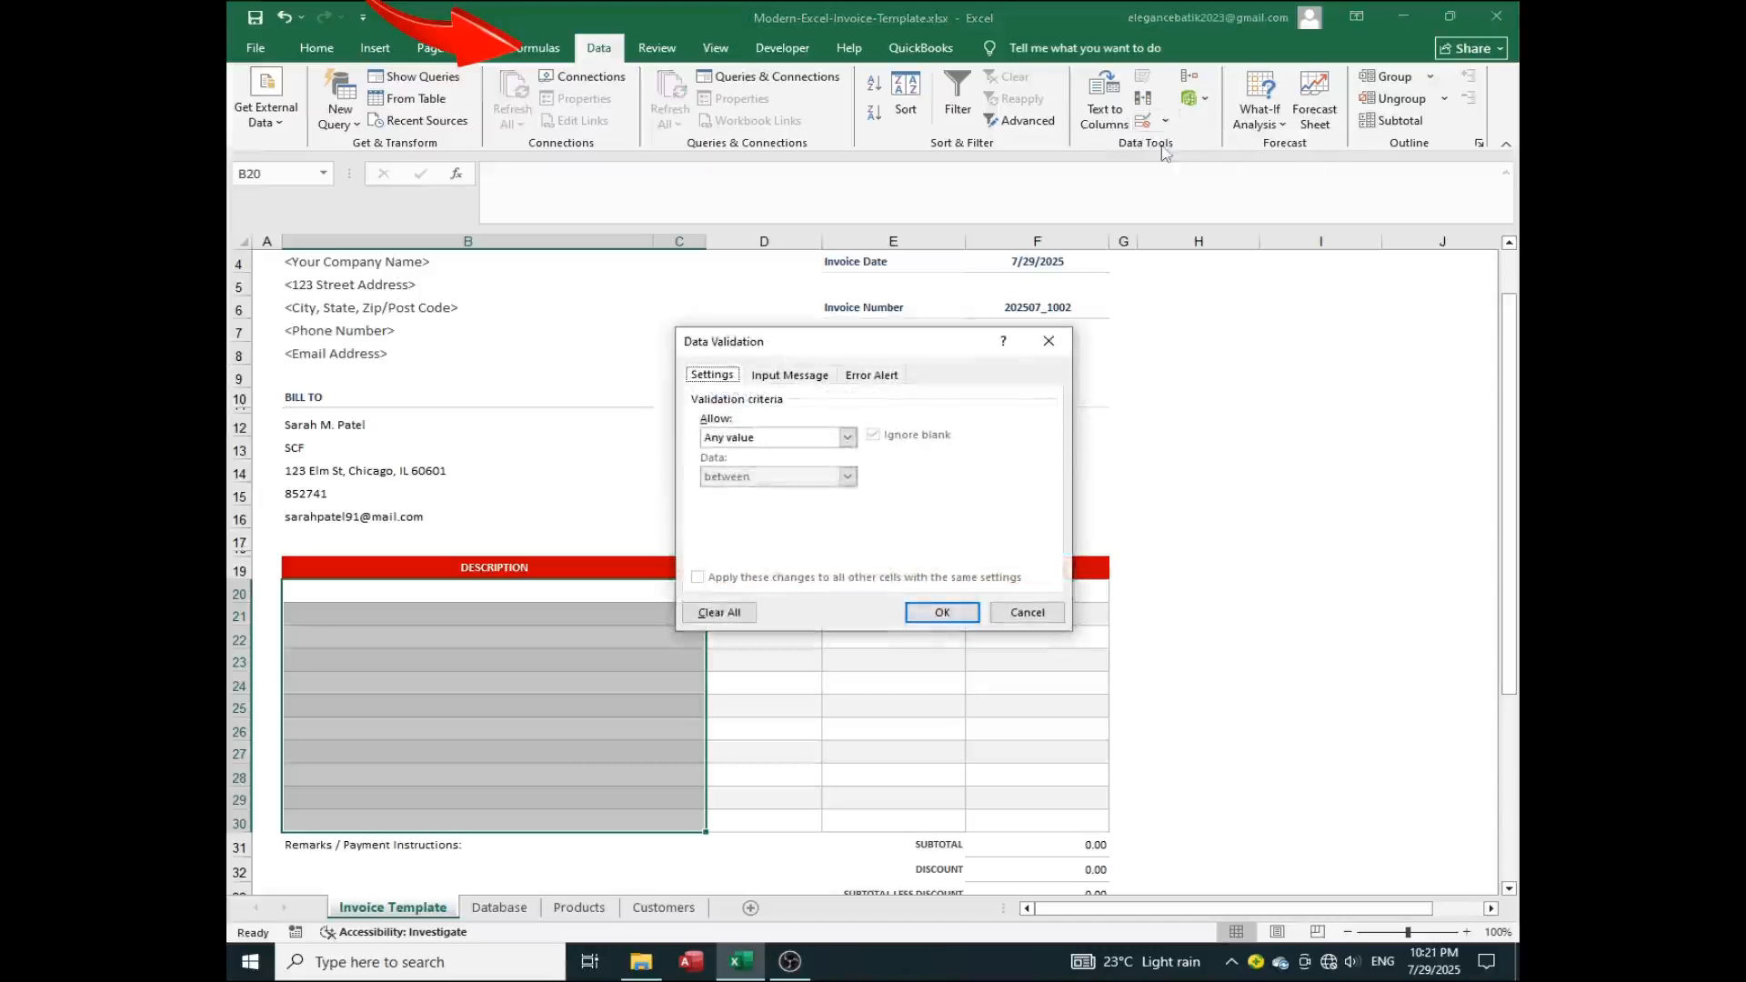
left_click(847, 437)
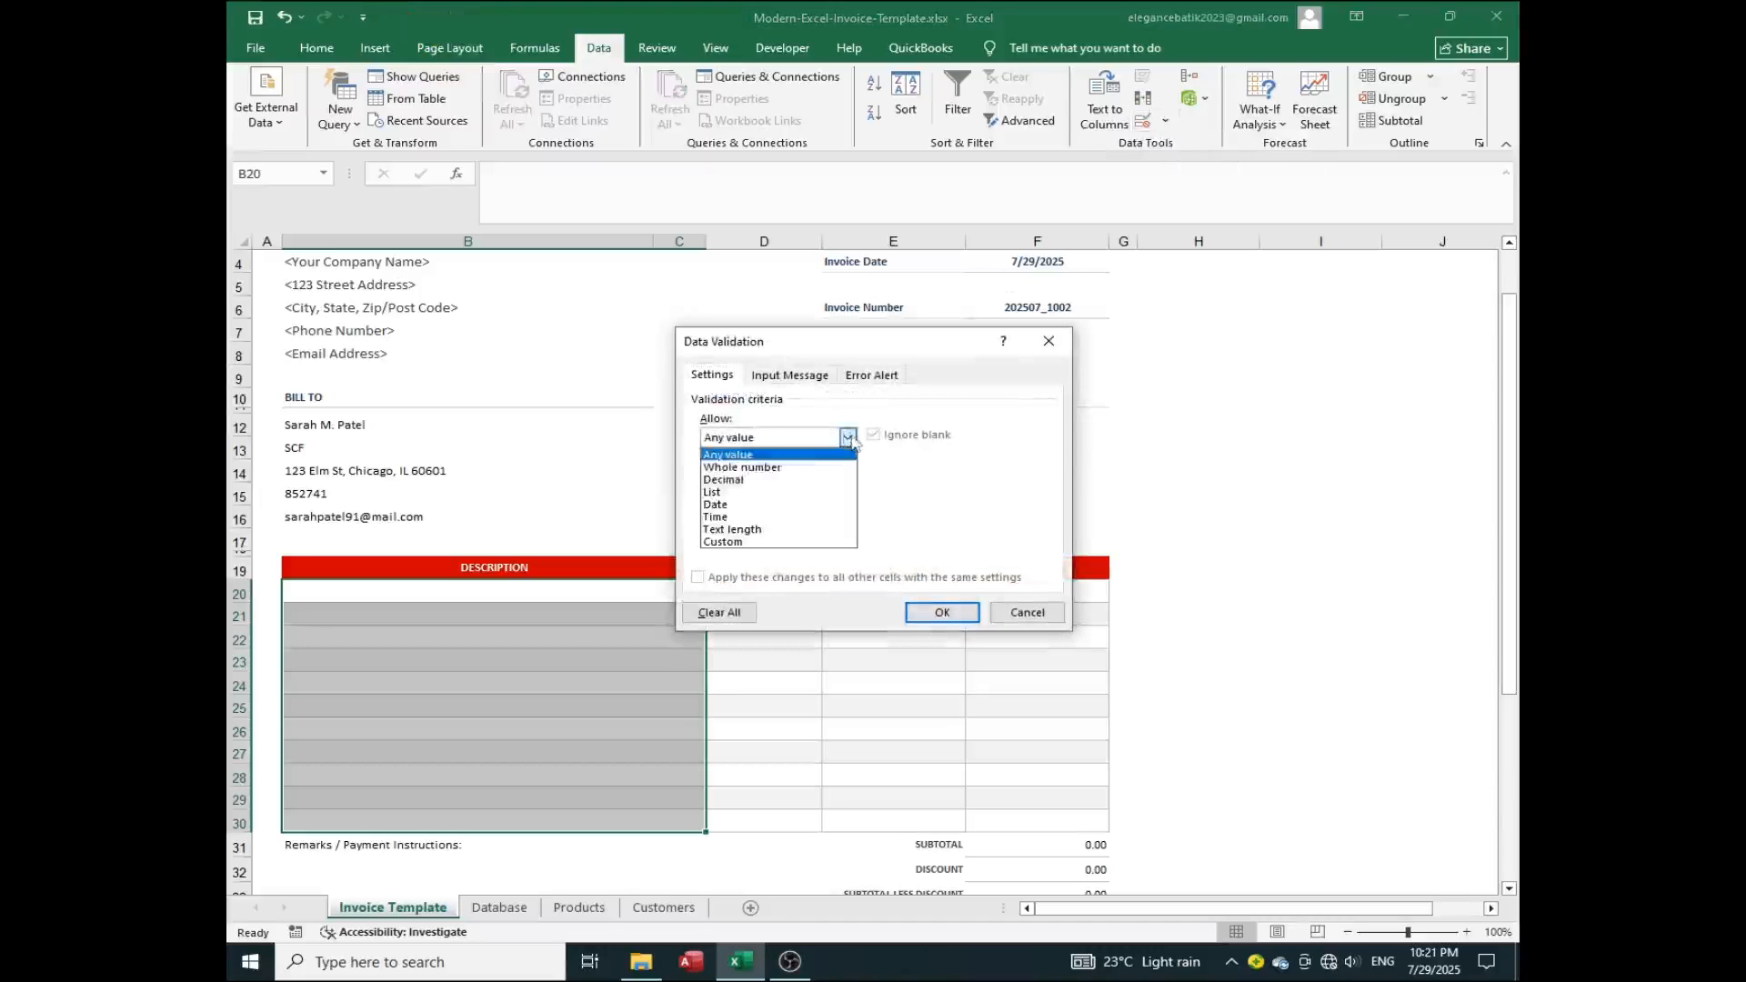
left_click(779, 492)
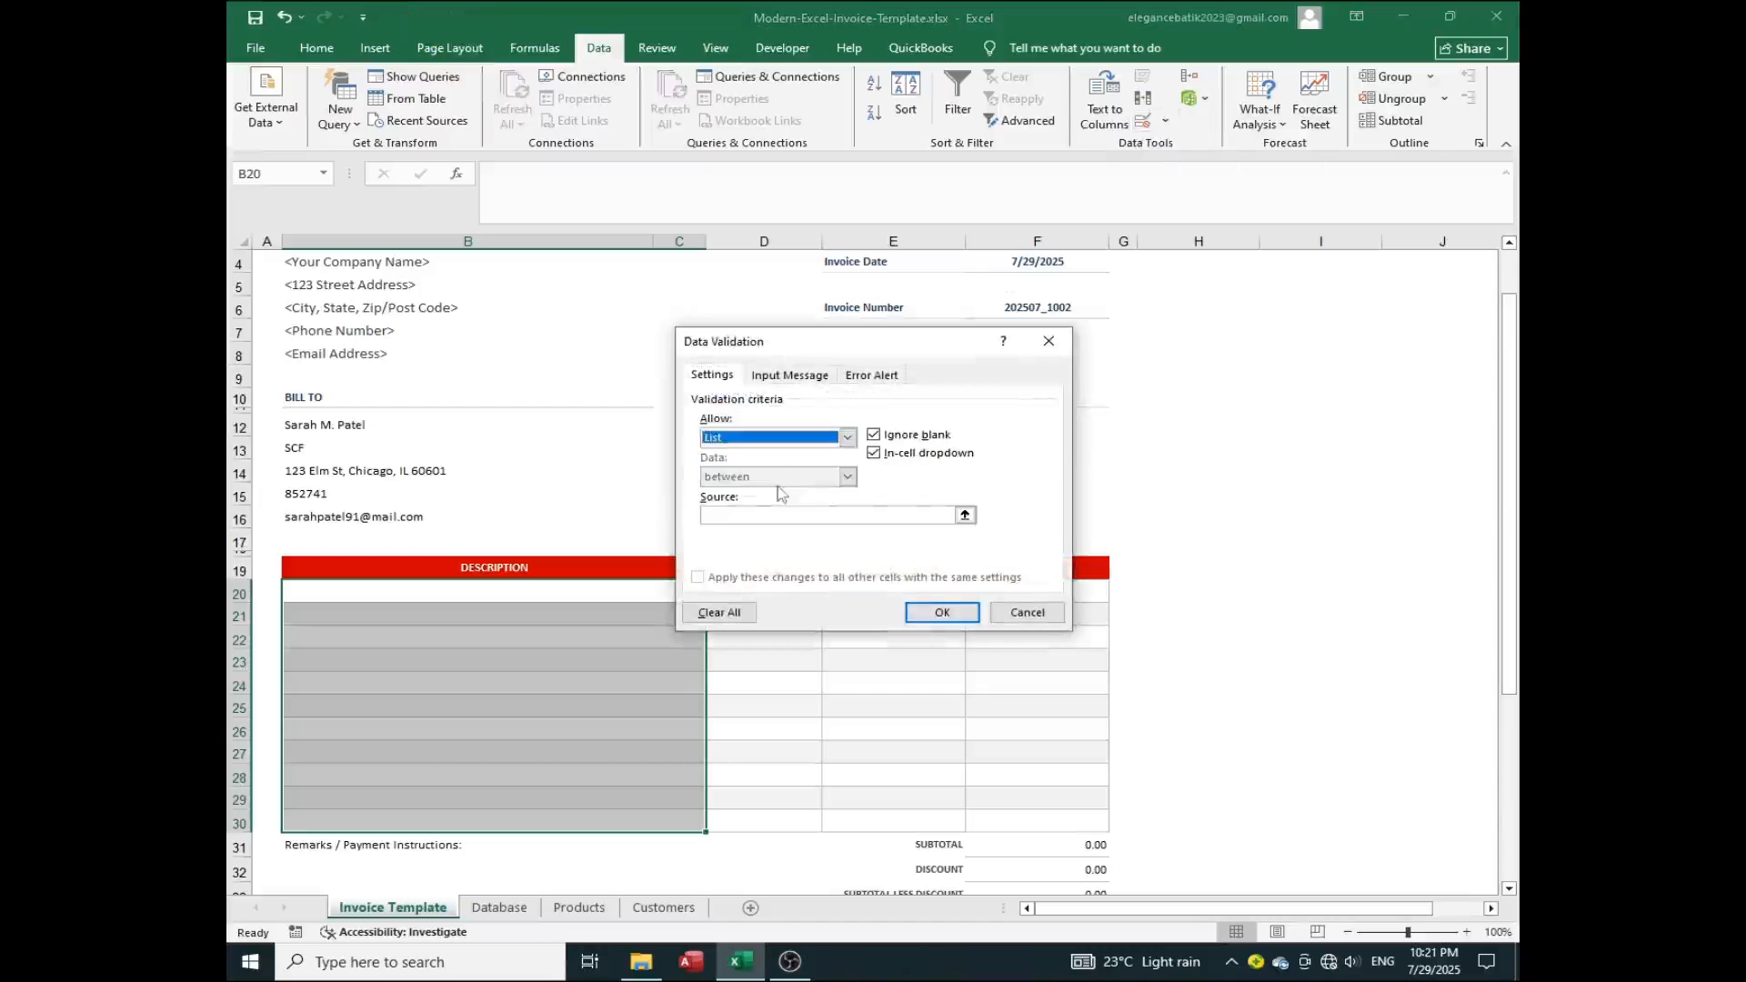
left_click(965, 516)
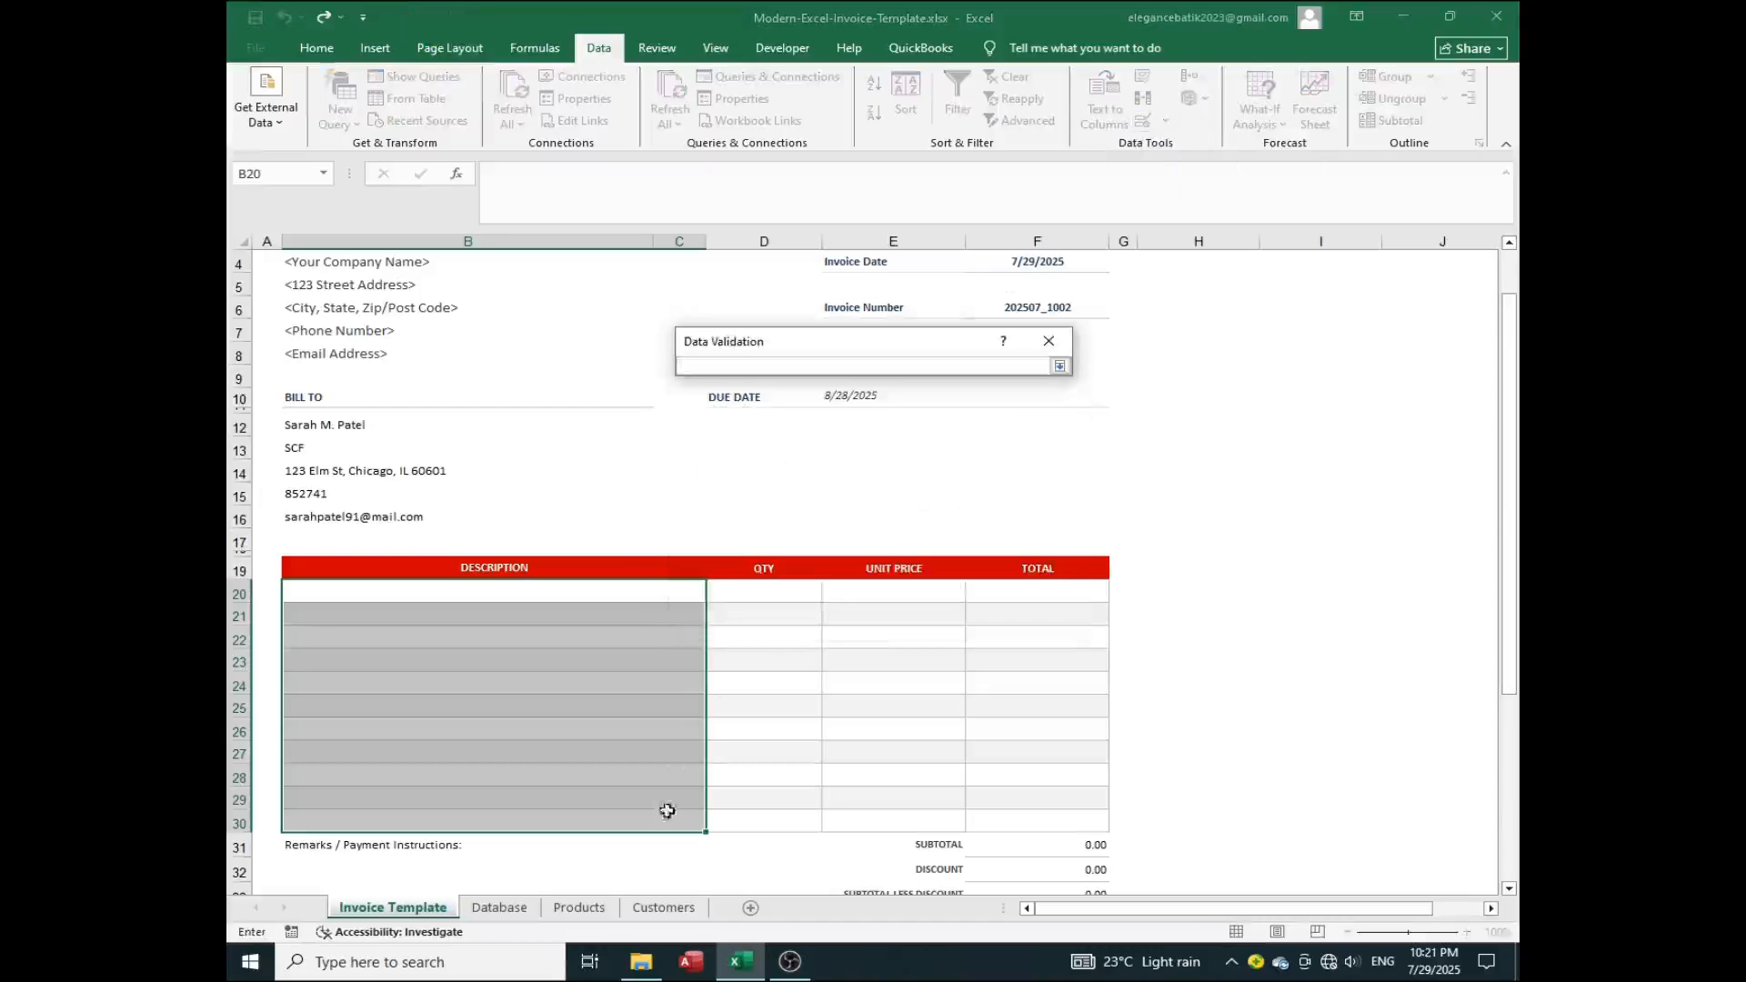
left_click(579, 907)
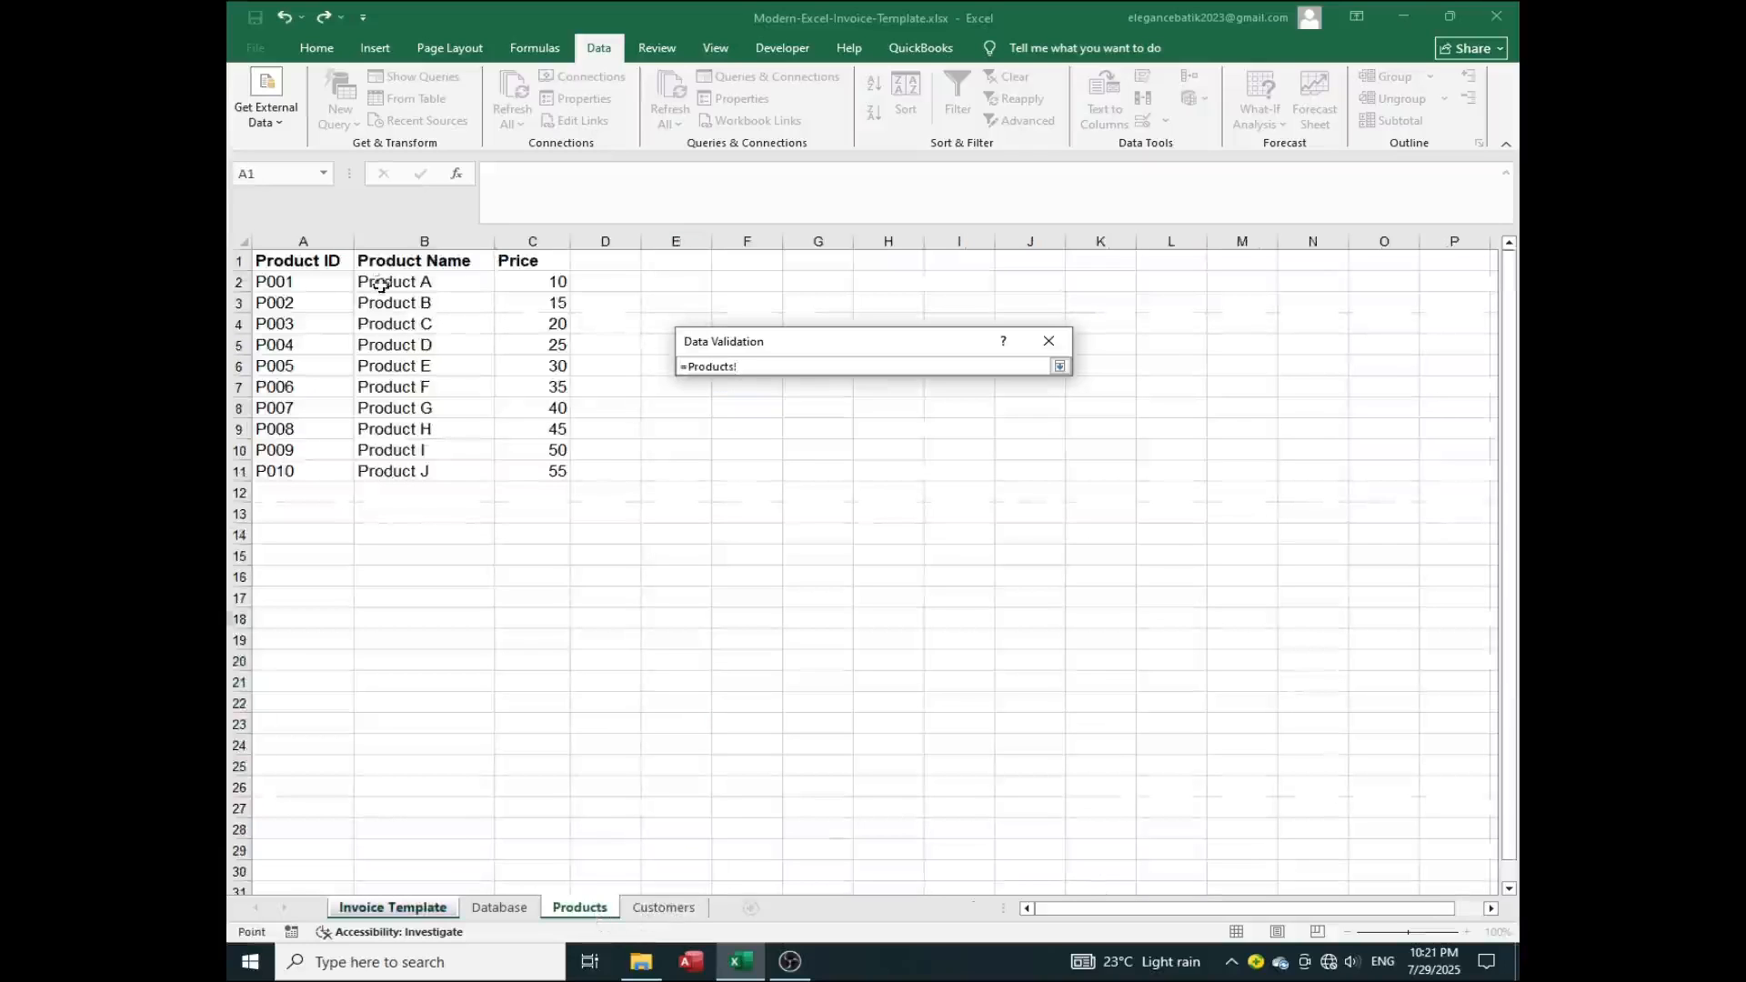
left_click_drag(374, 282, 411, 471)
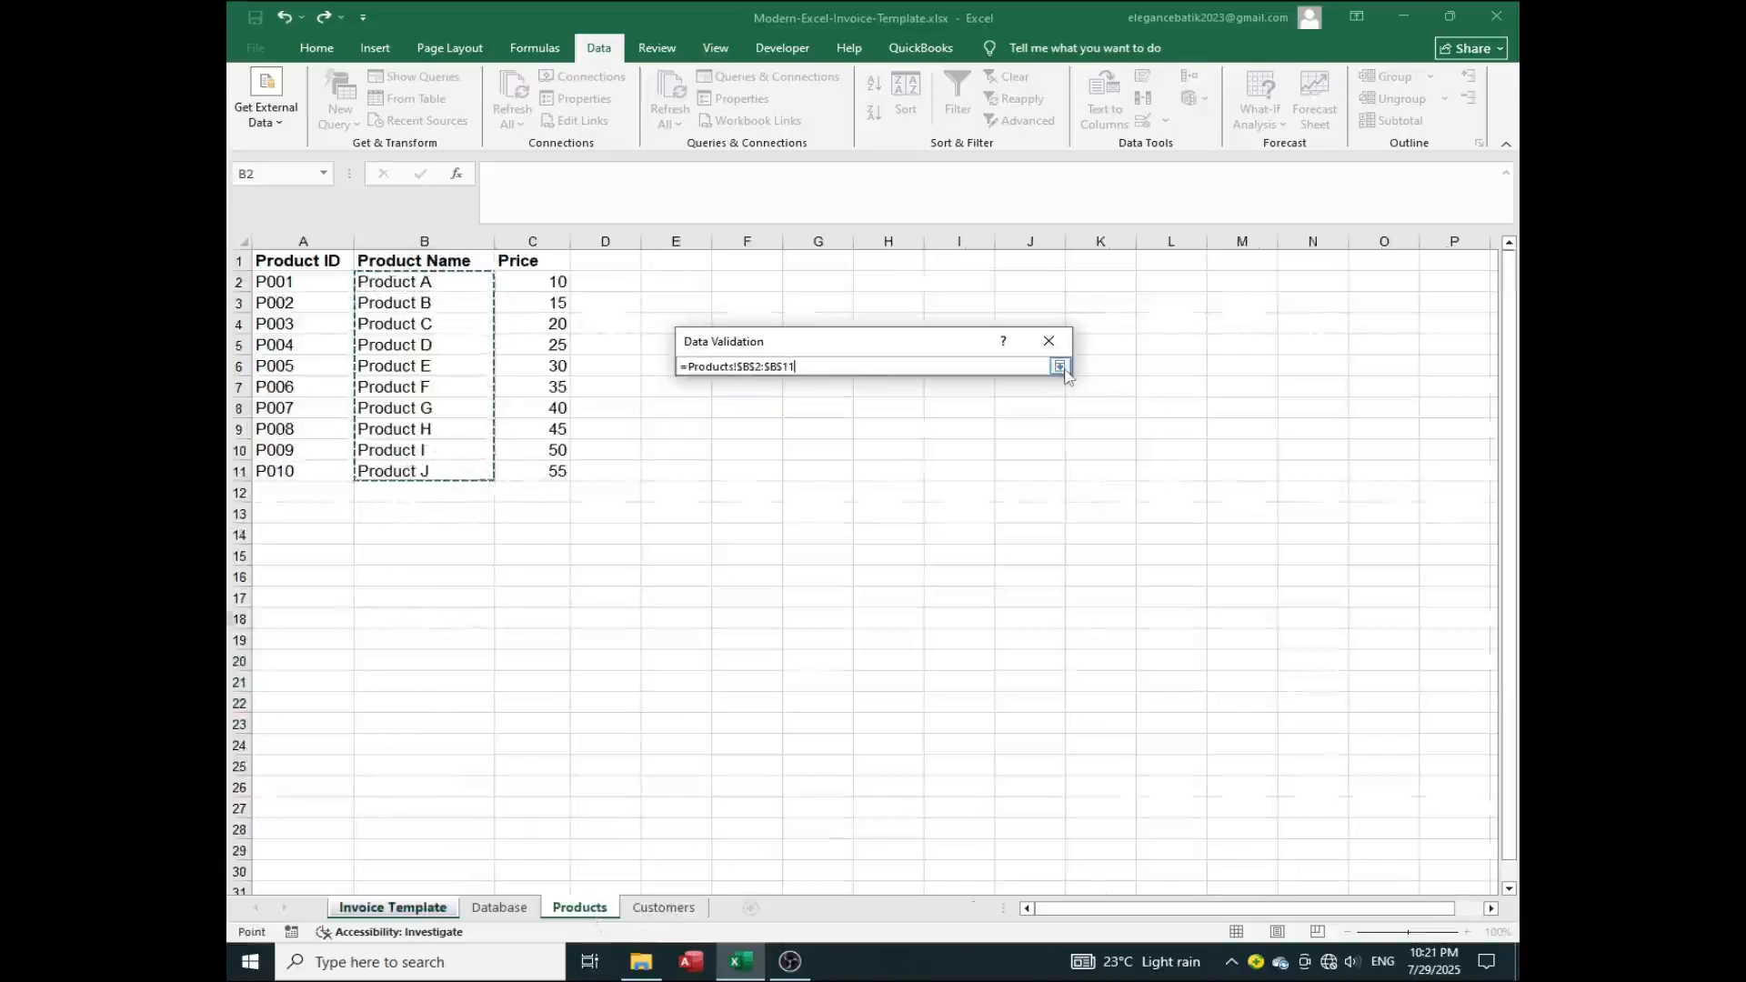
left_click(1060, 366)
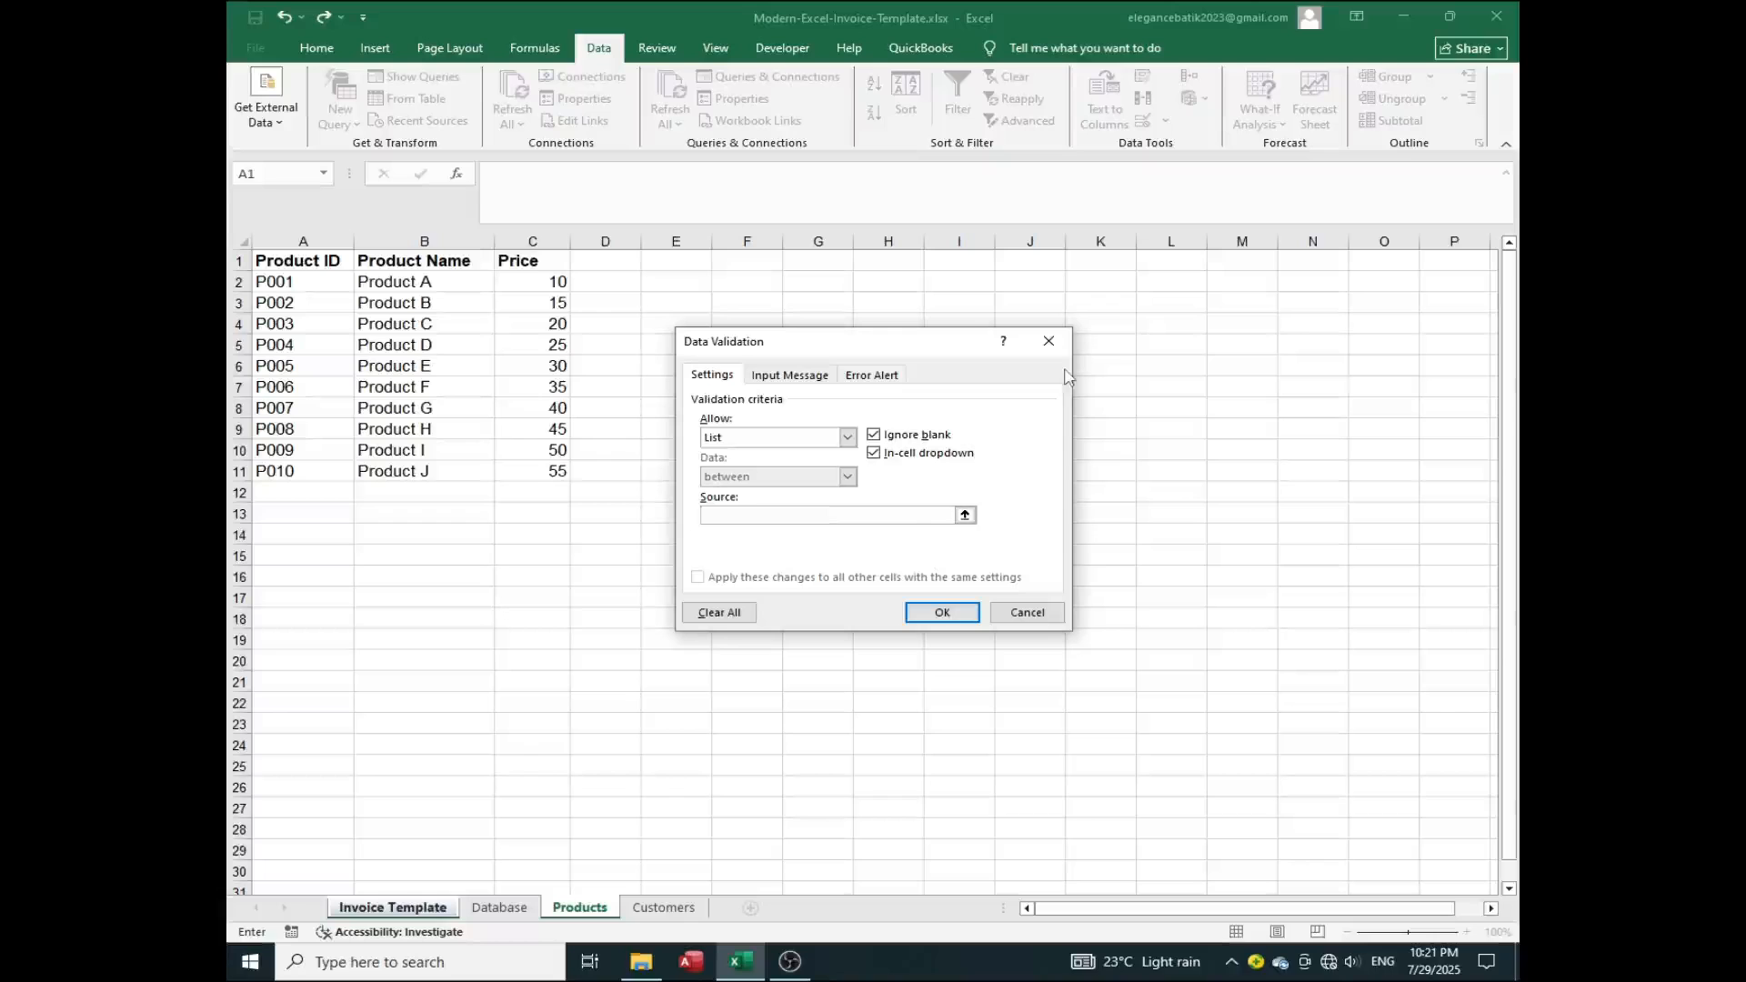
left_click(943, 612)
Choose Product E from the drop-down list in the Description cell B21
left_click(643, 619)
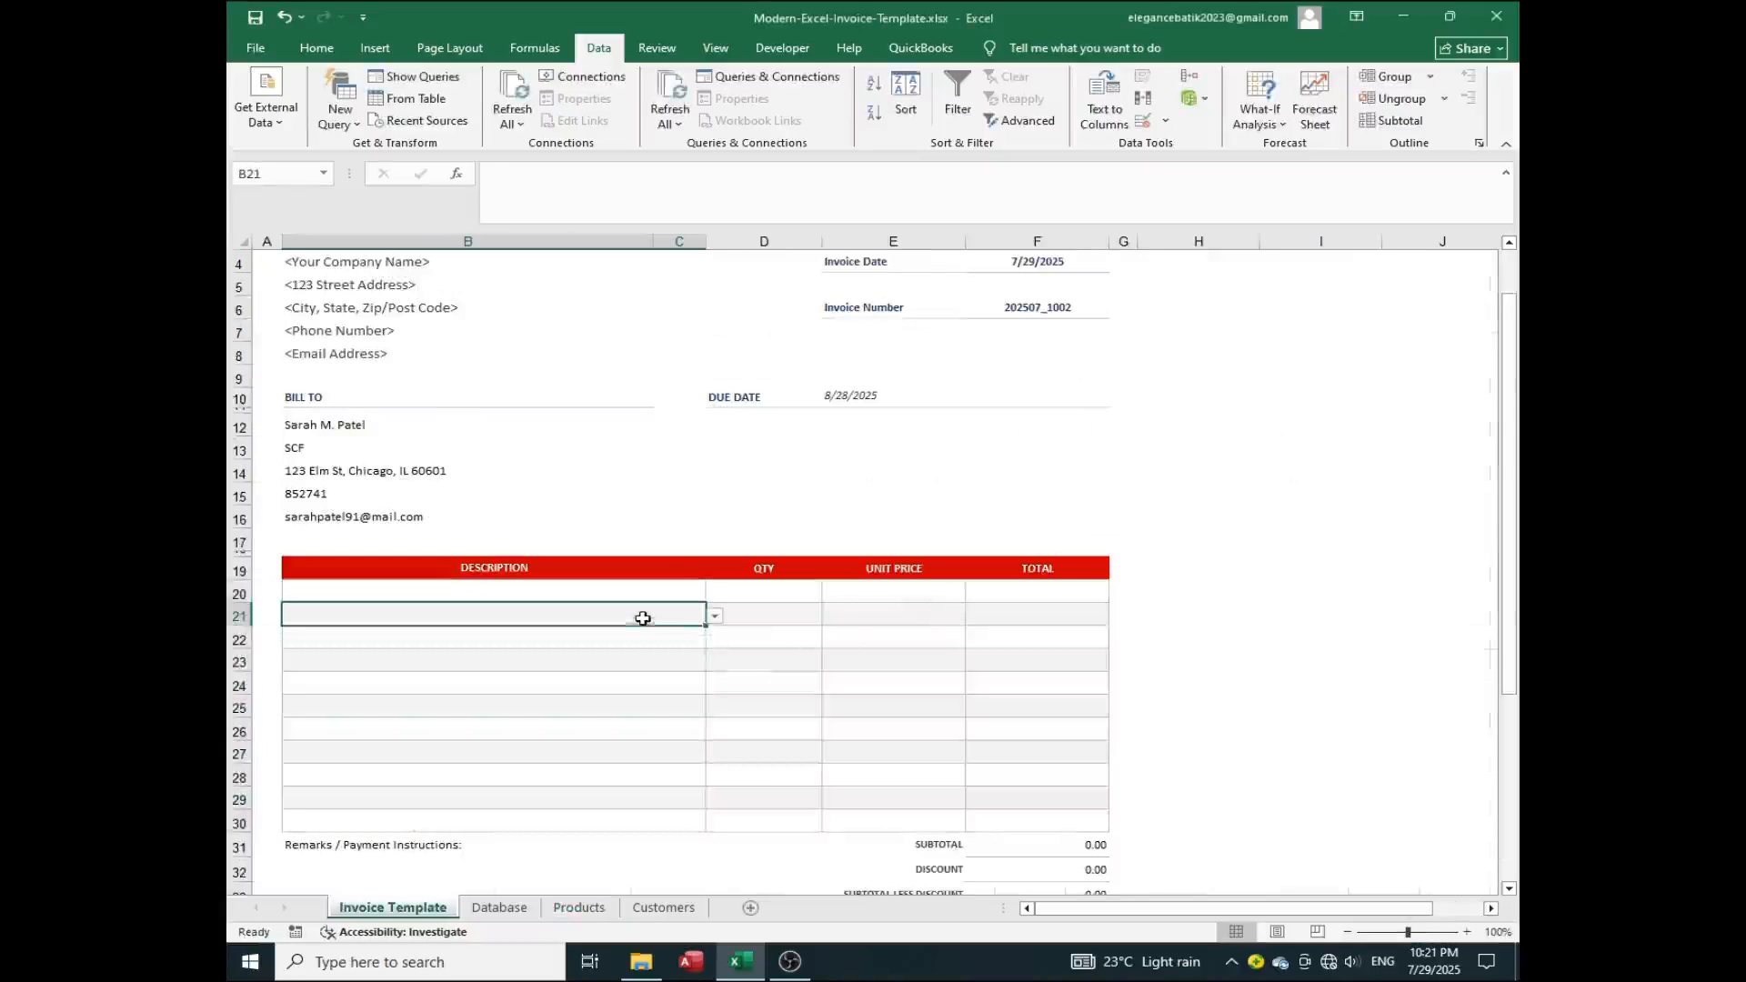
left_click(715, 616)
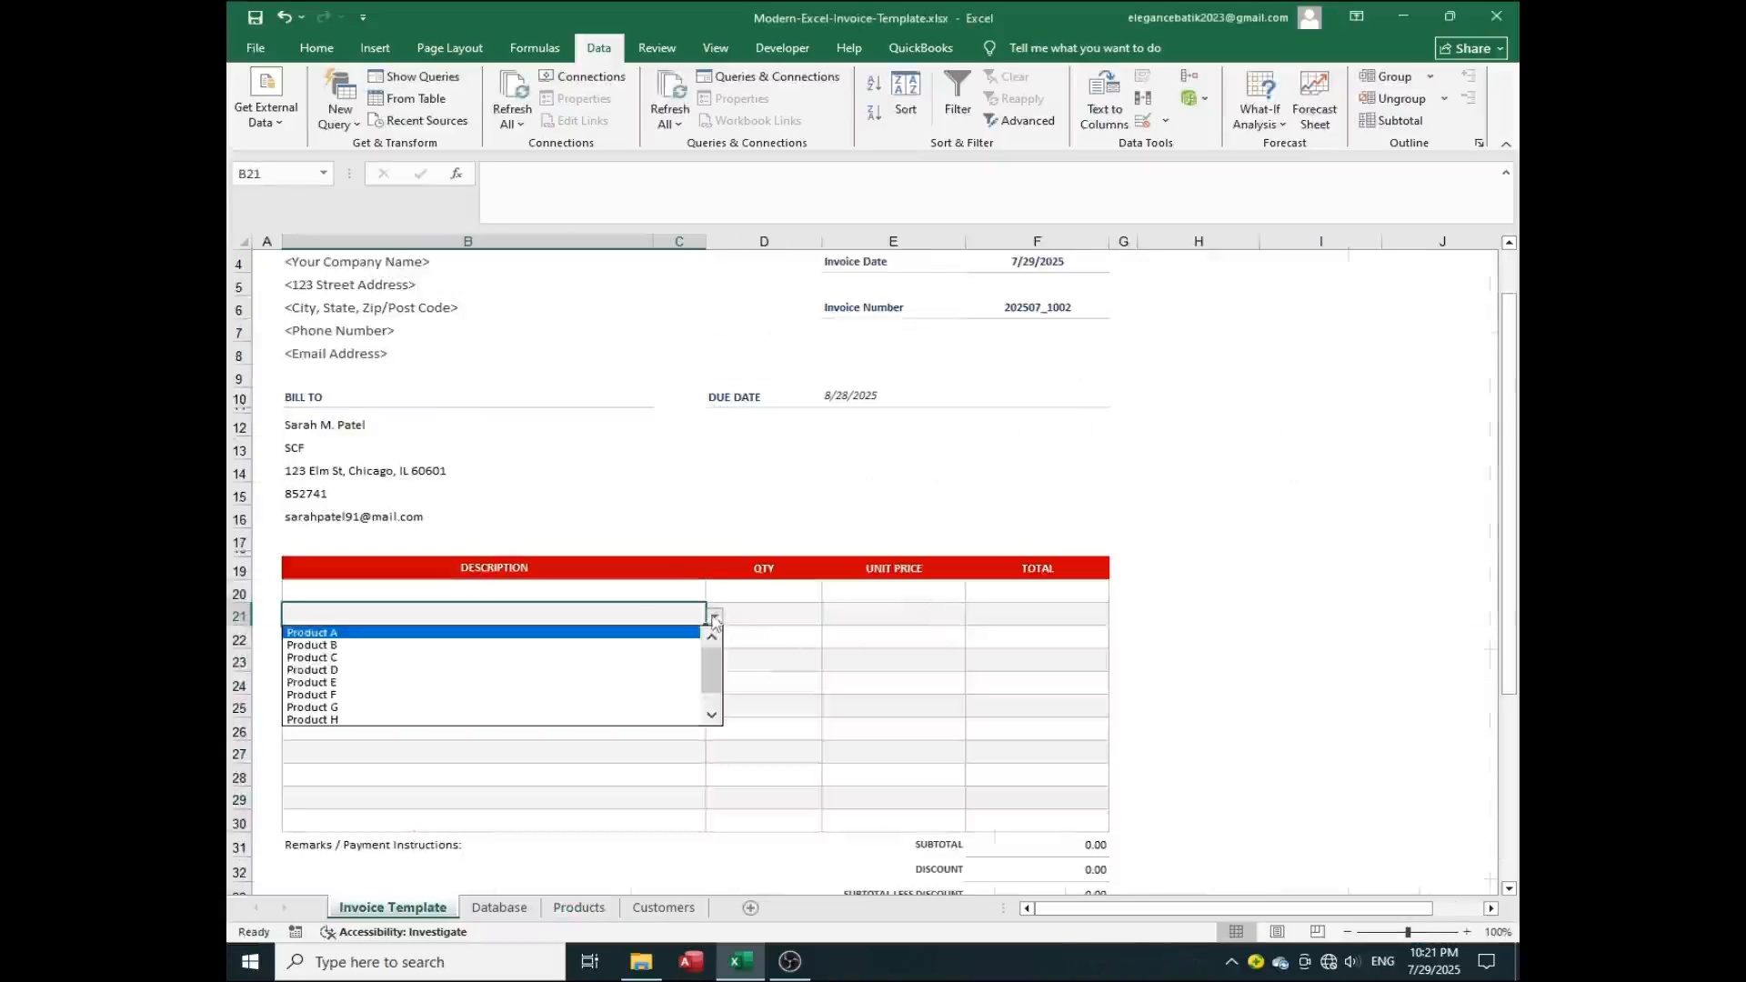
left_click(652, 682)
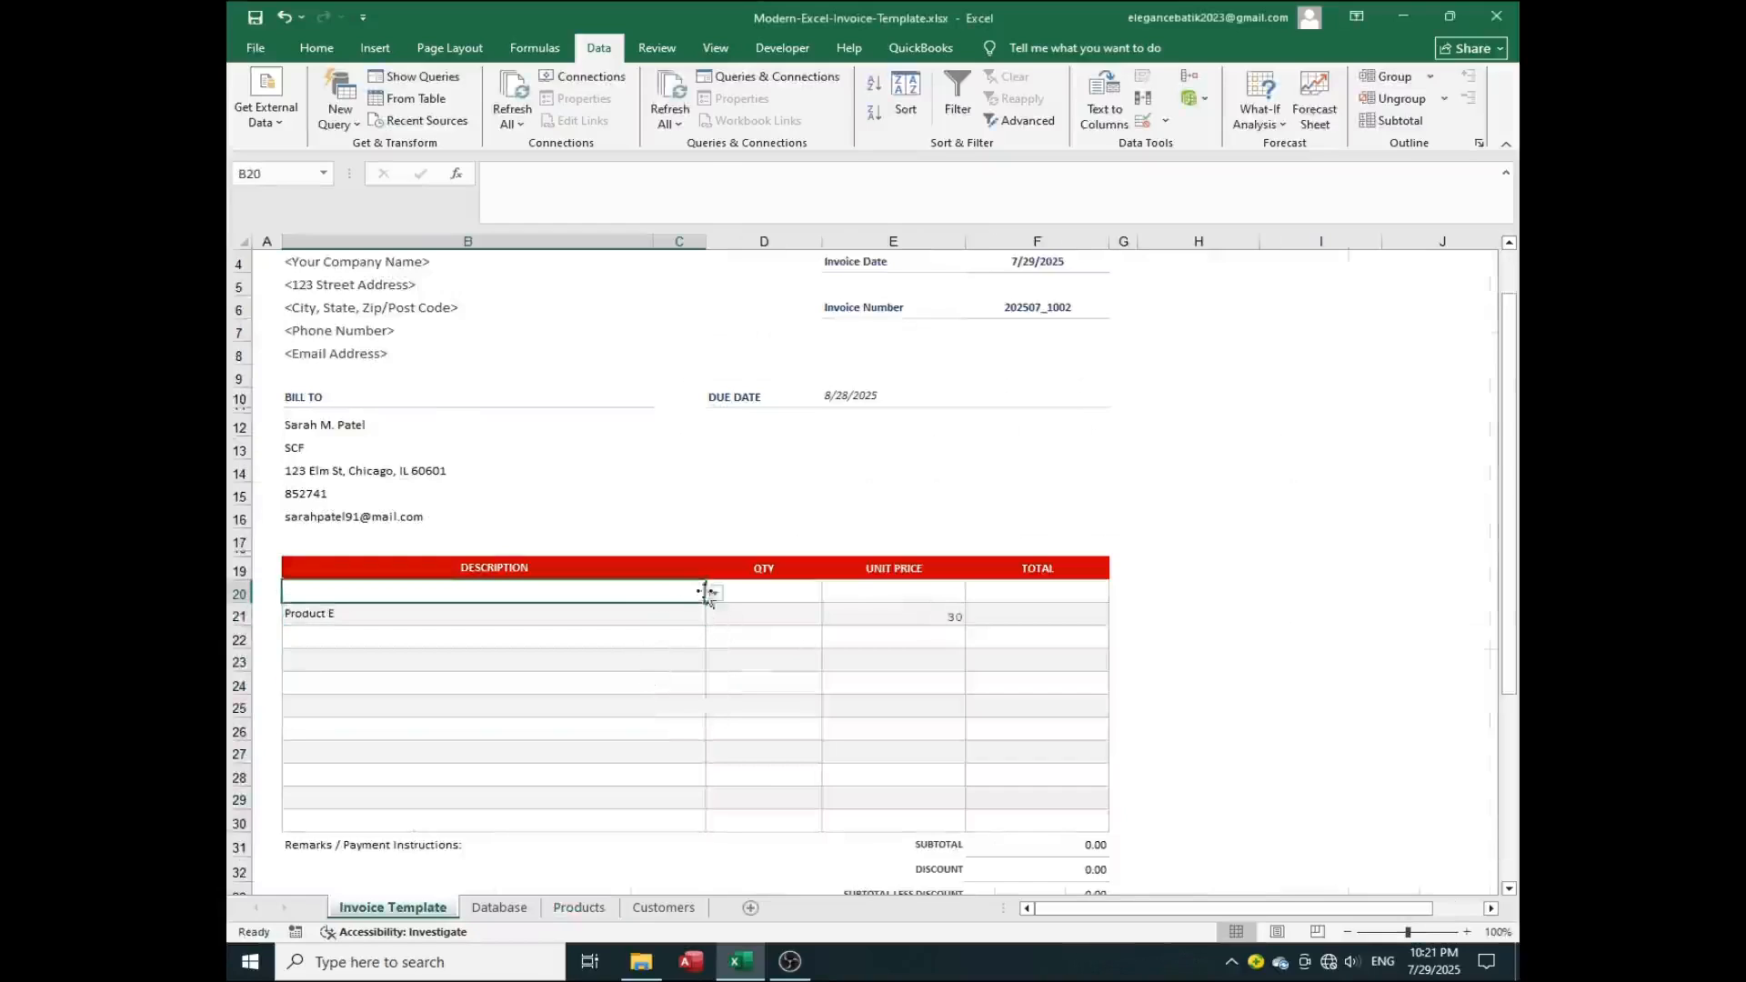
Enter =IFERROR(VLOOKUP(B20,Products!$B$2:$C$100,2,FALSE),"") in the Unit Price cell E20
left_click(846, 593)
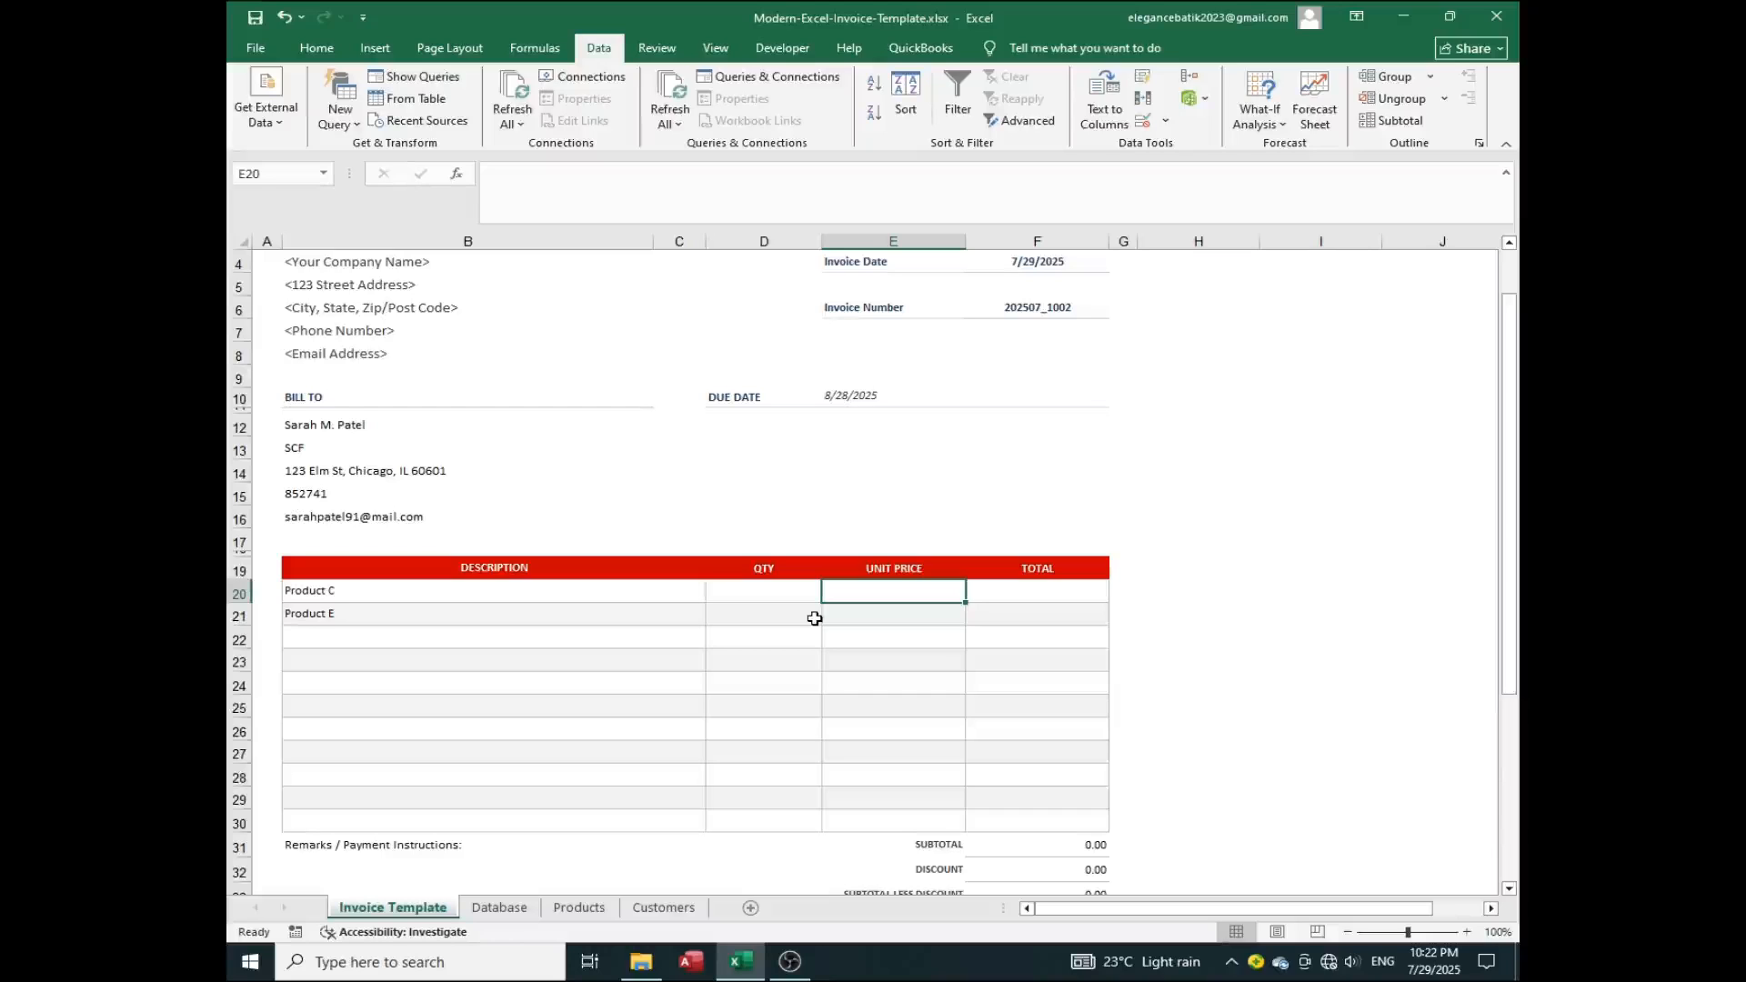
type("=")
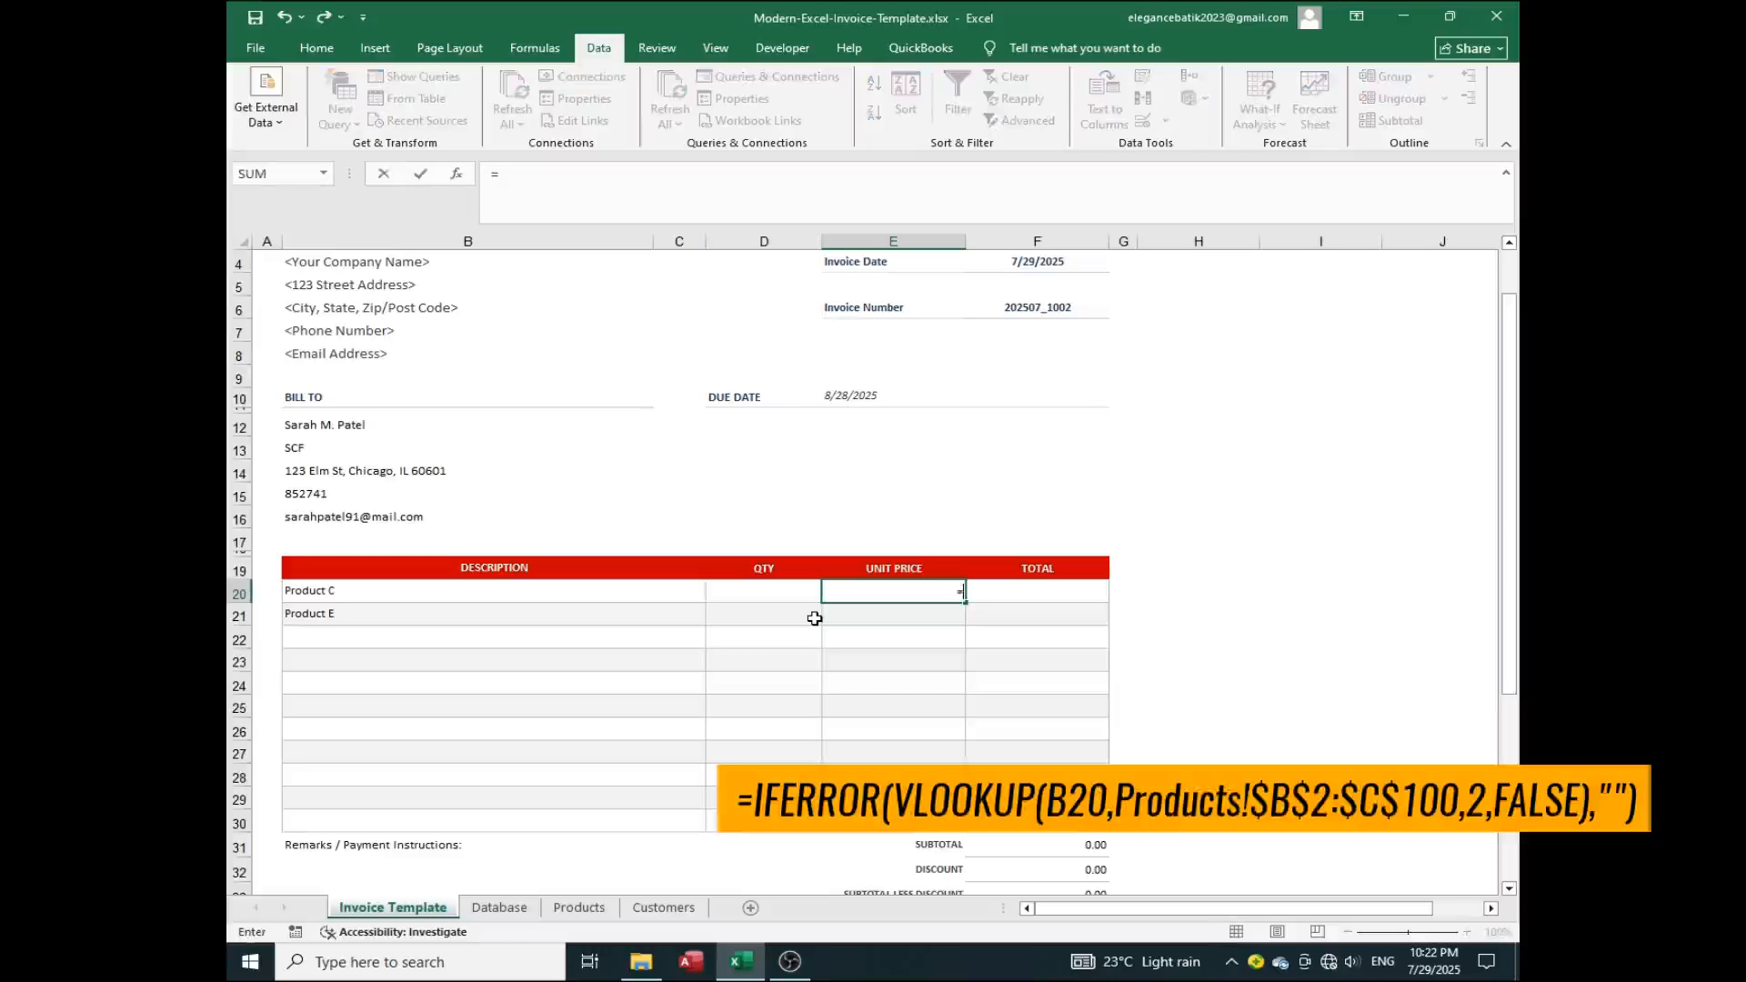
type("IF")
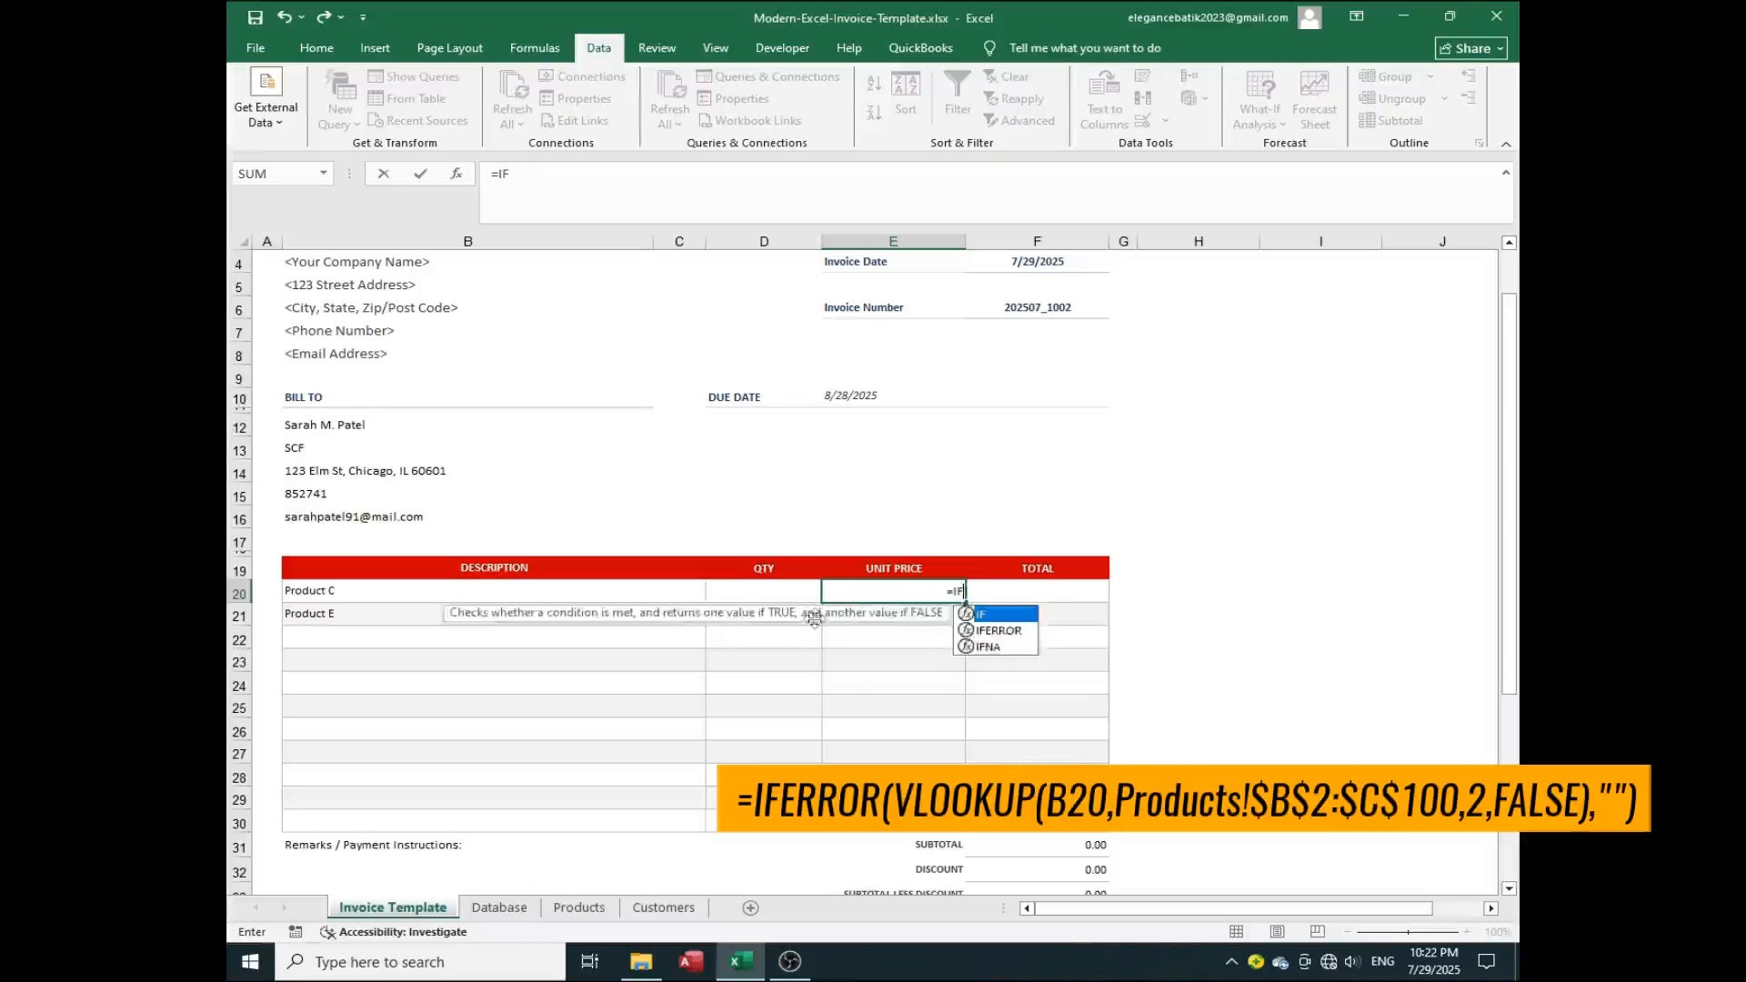
type("ERROR")
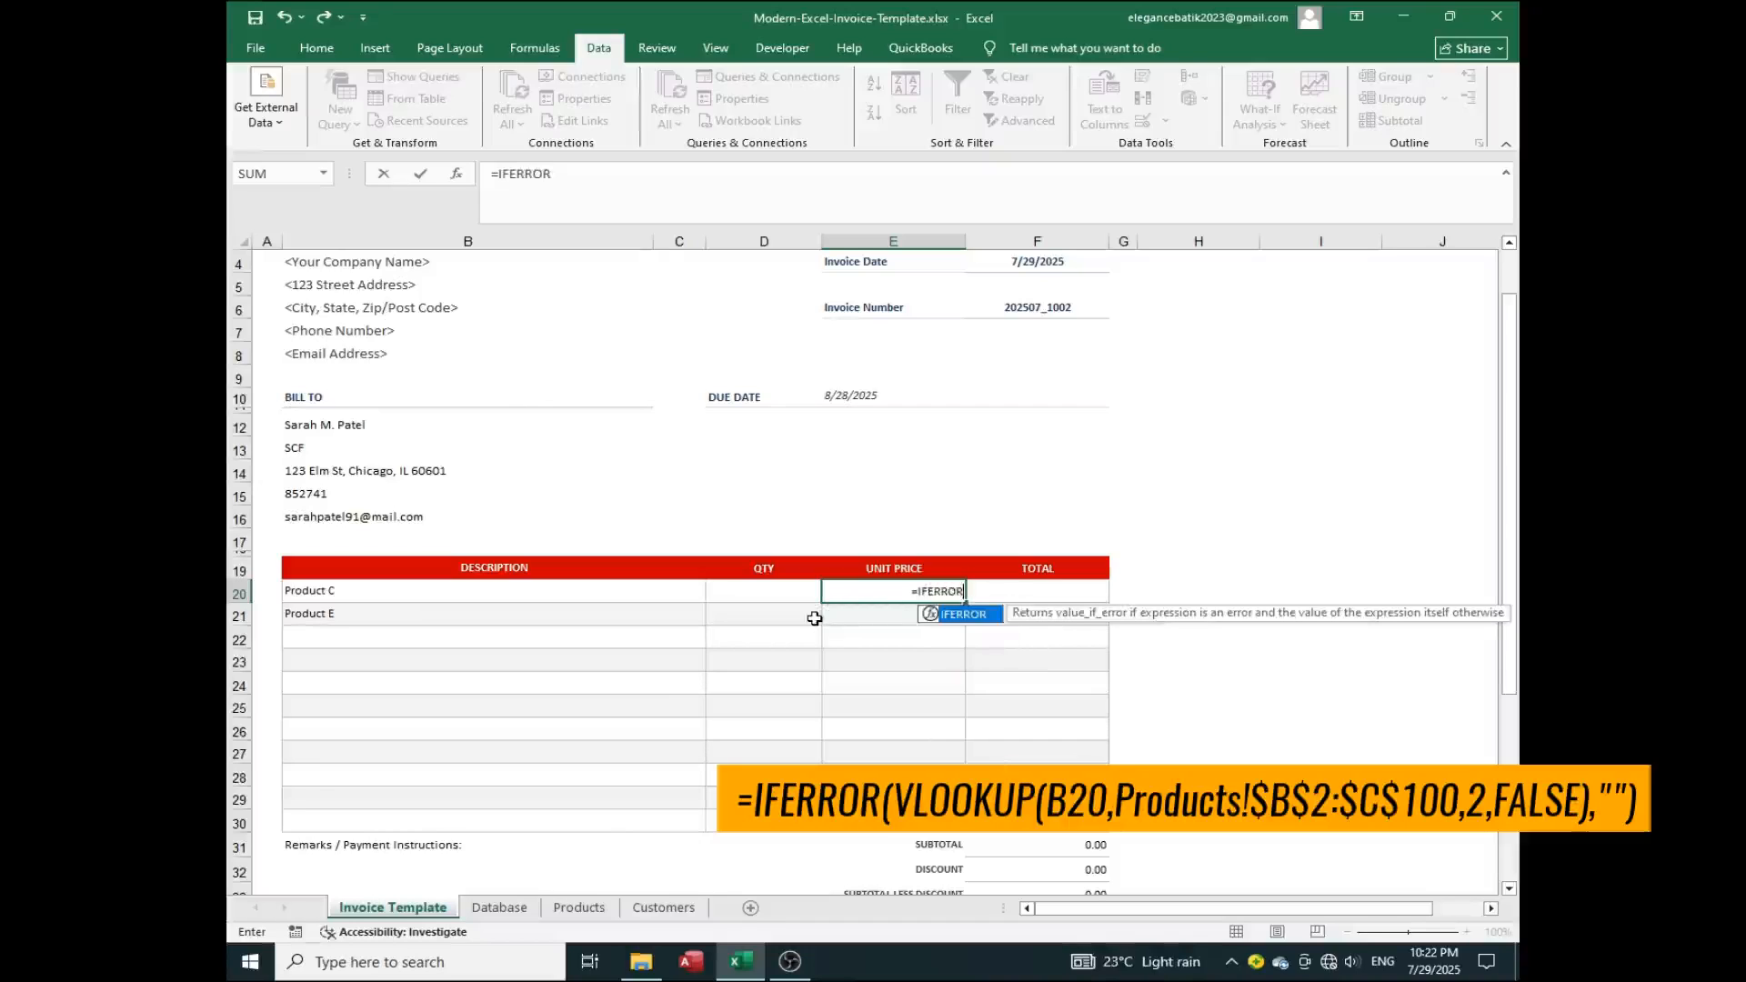
type("(VLOOKUP")
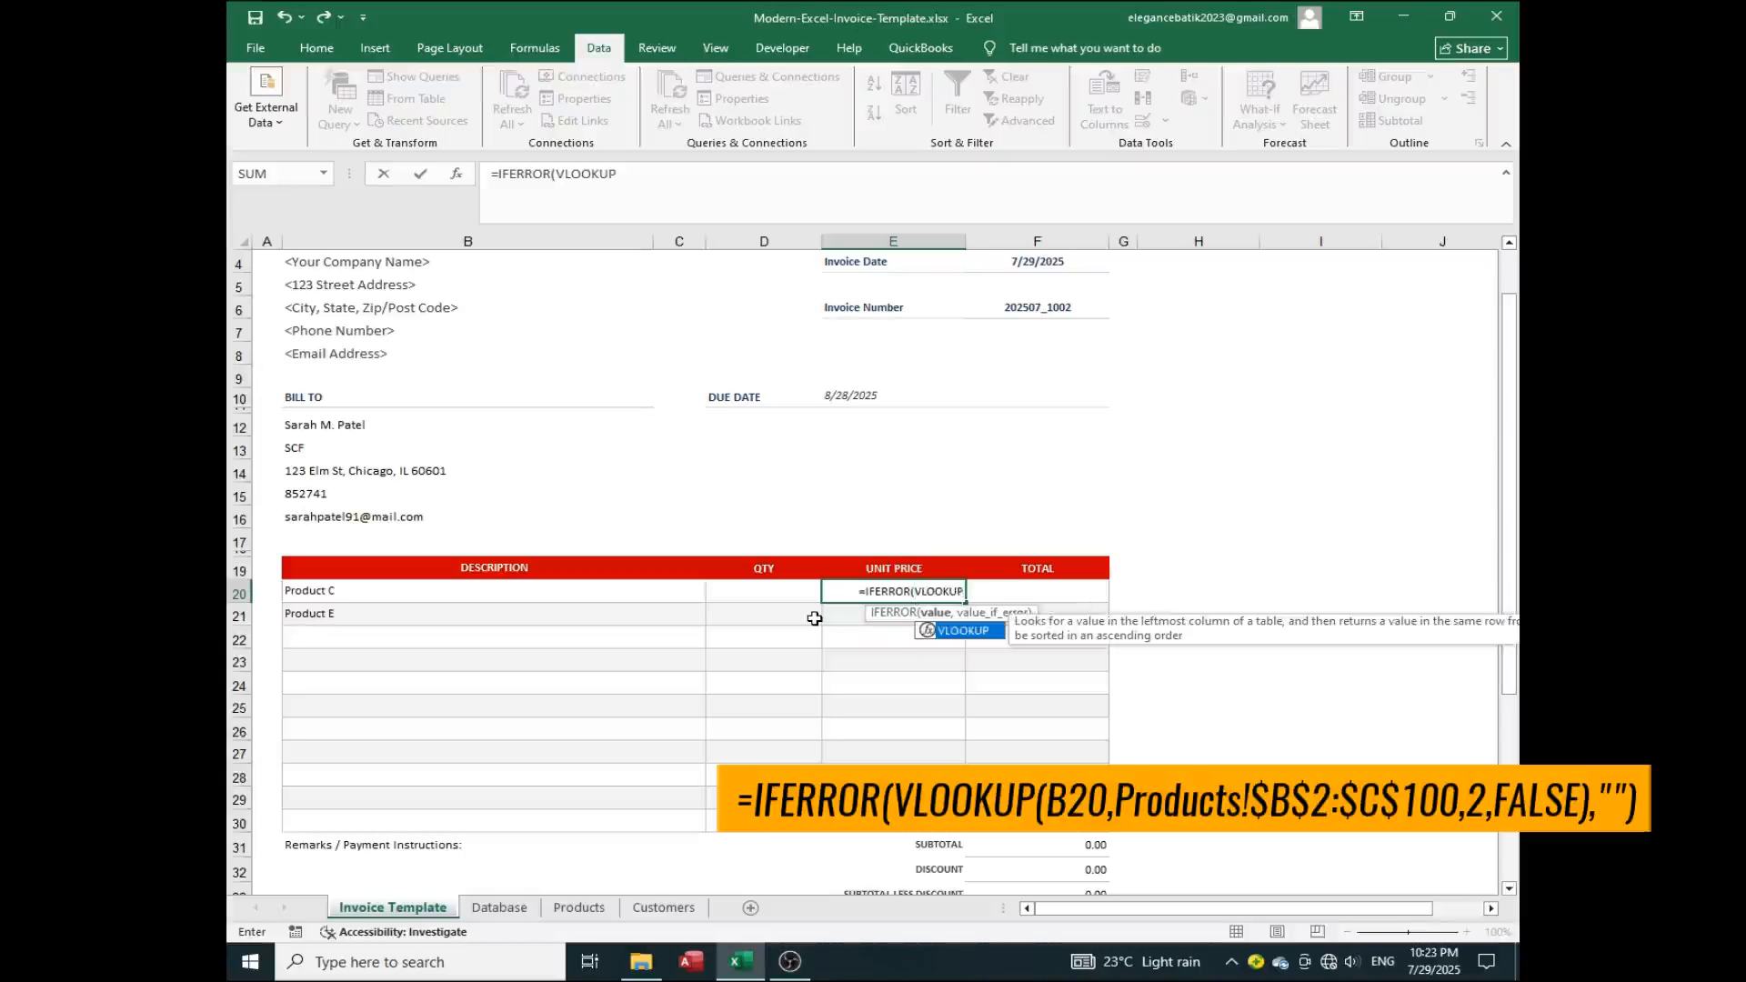
type("(")
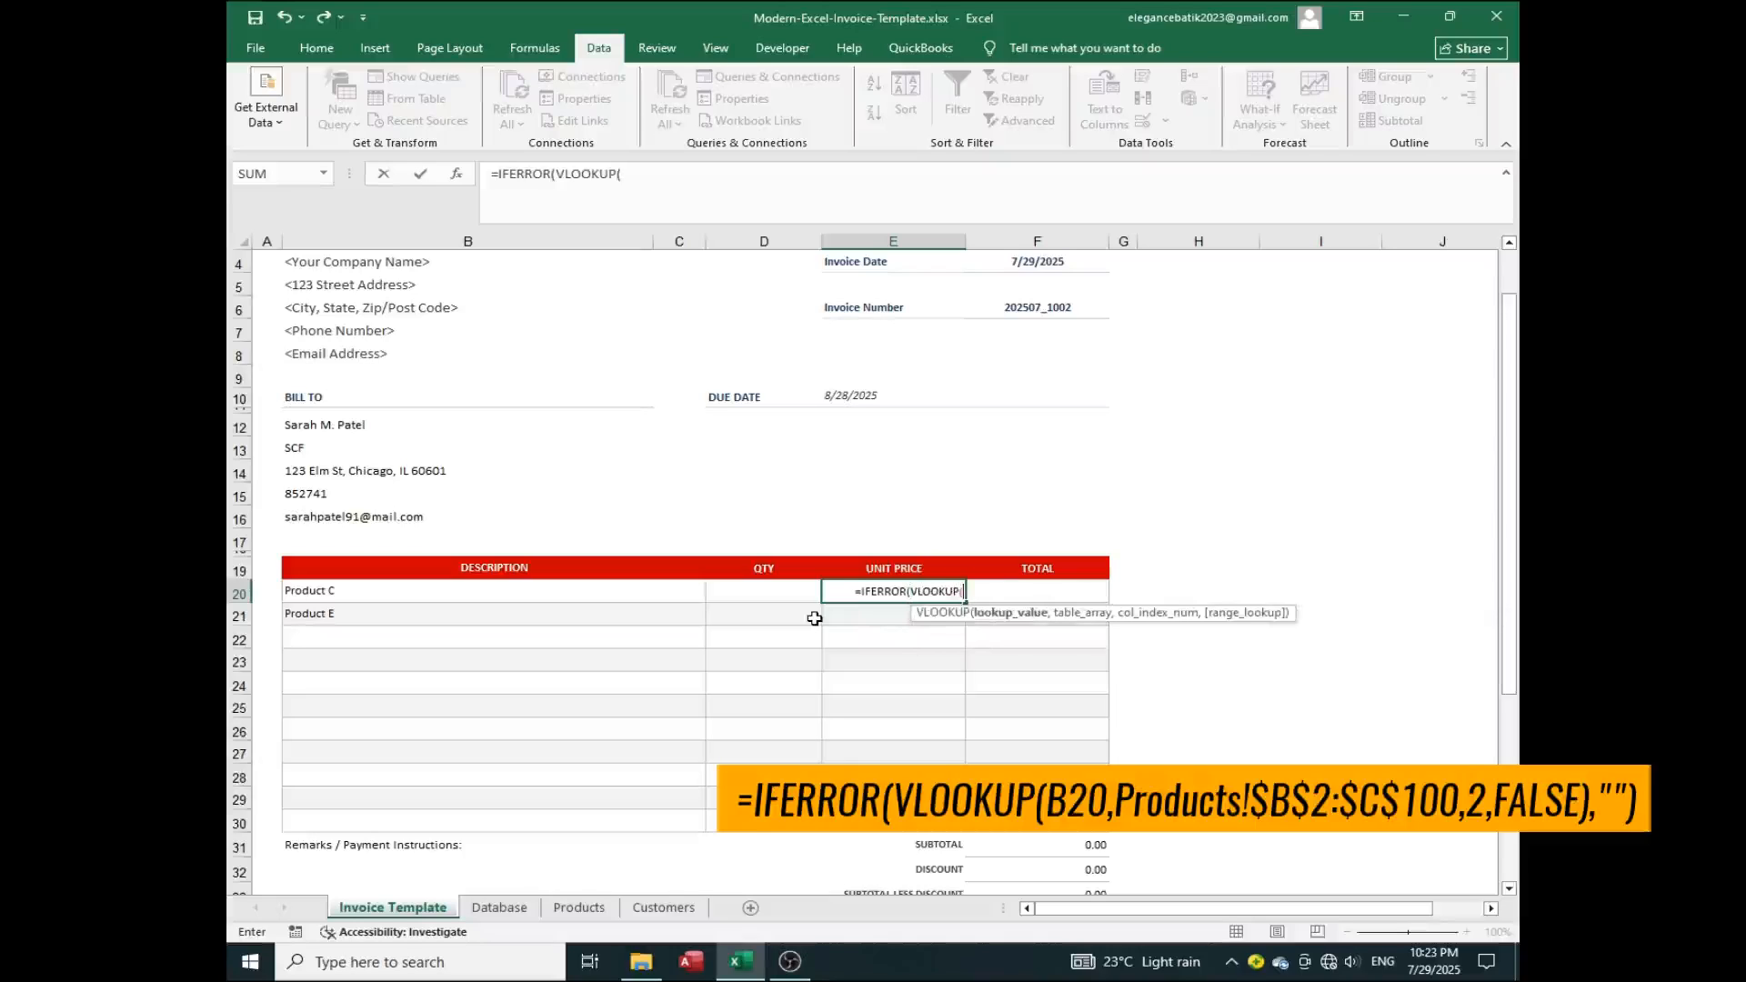
type("B")
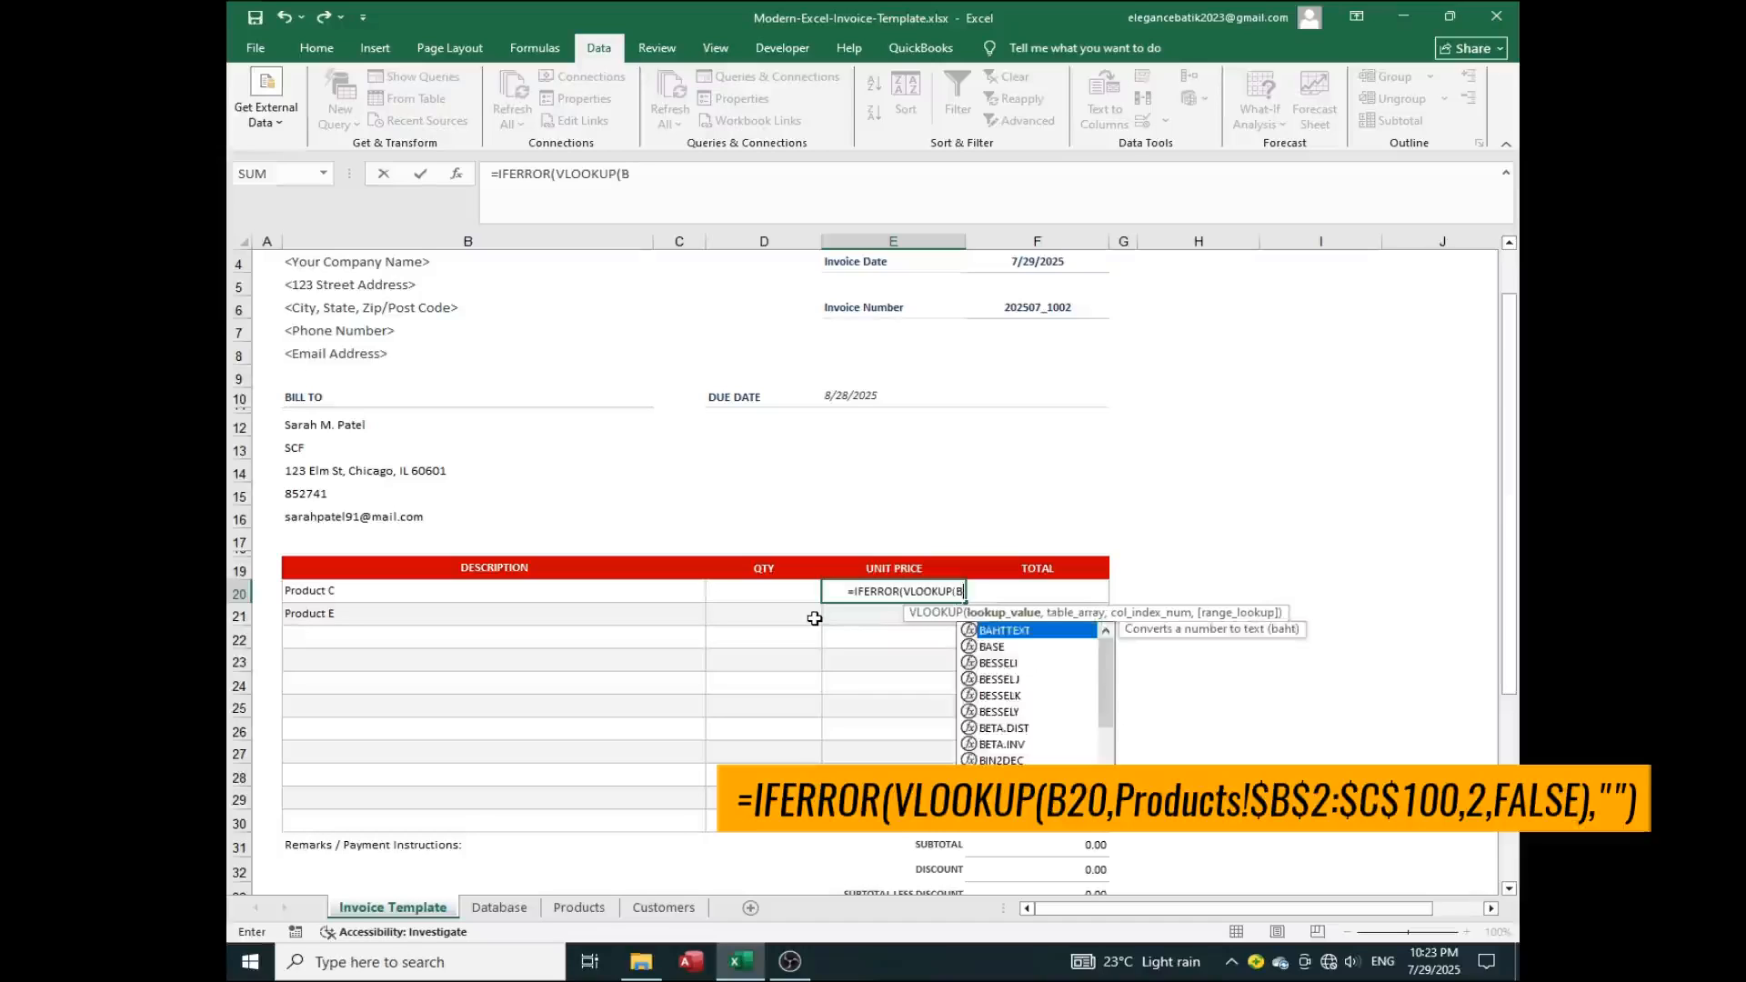
type("20,")
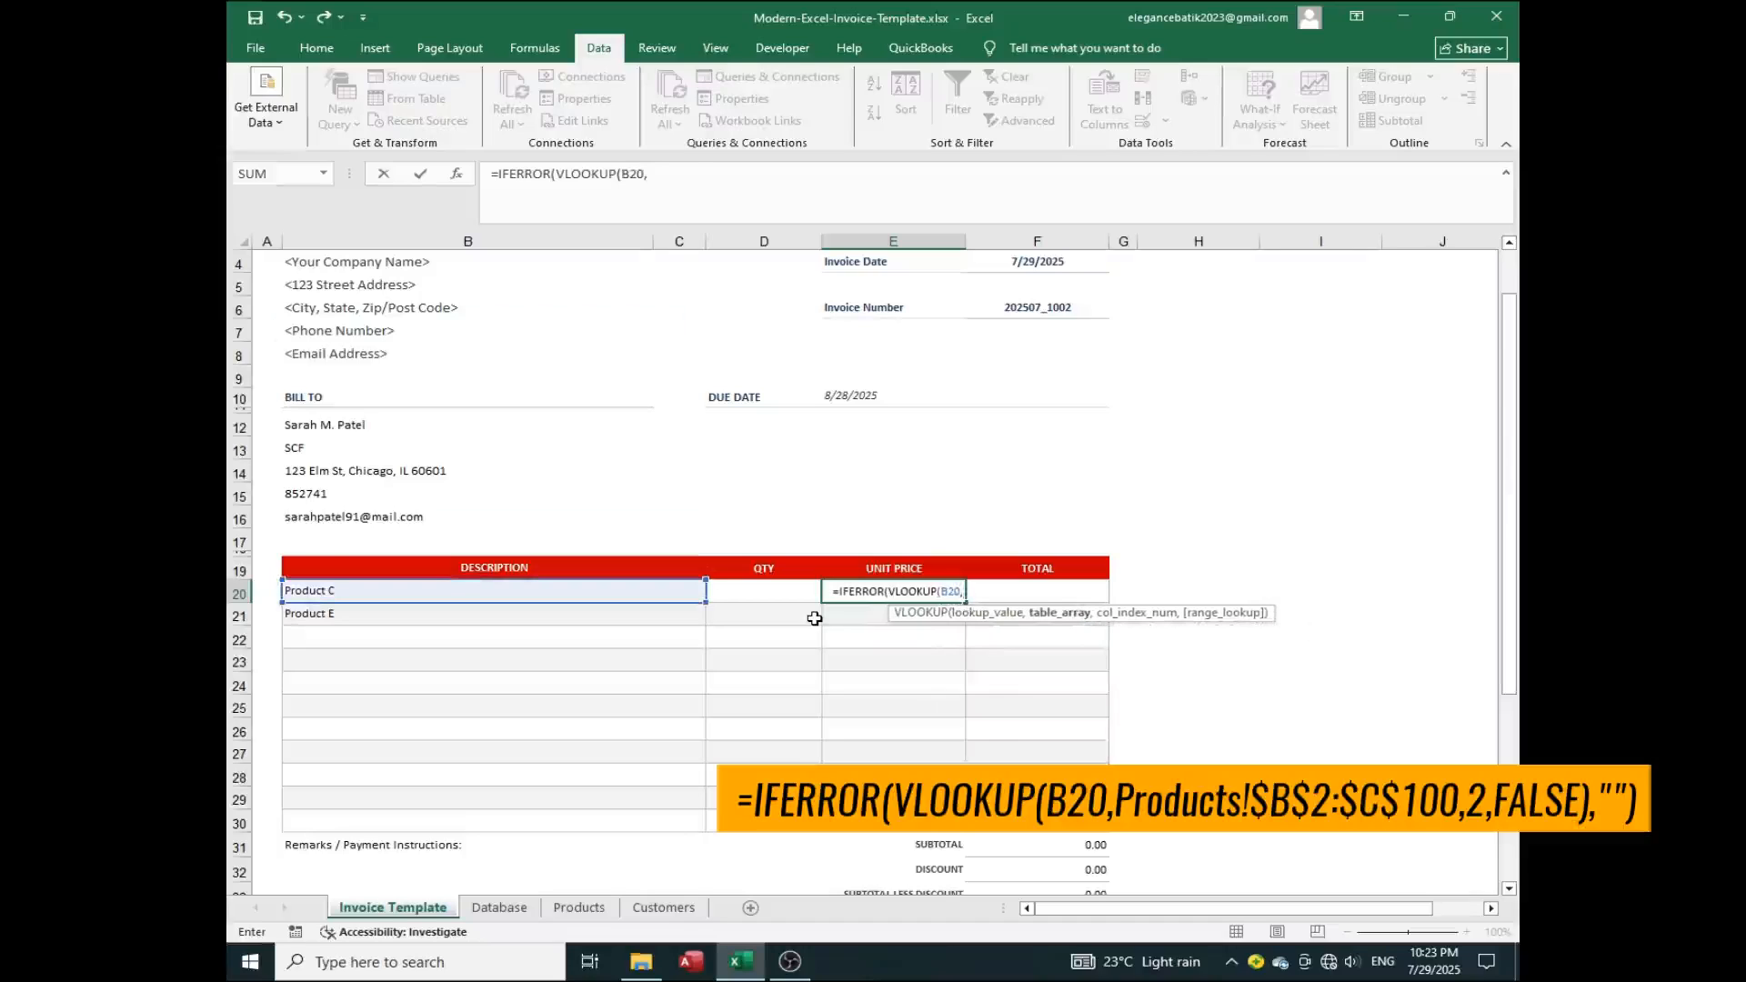
type("Products!")
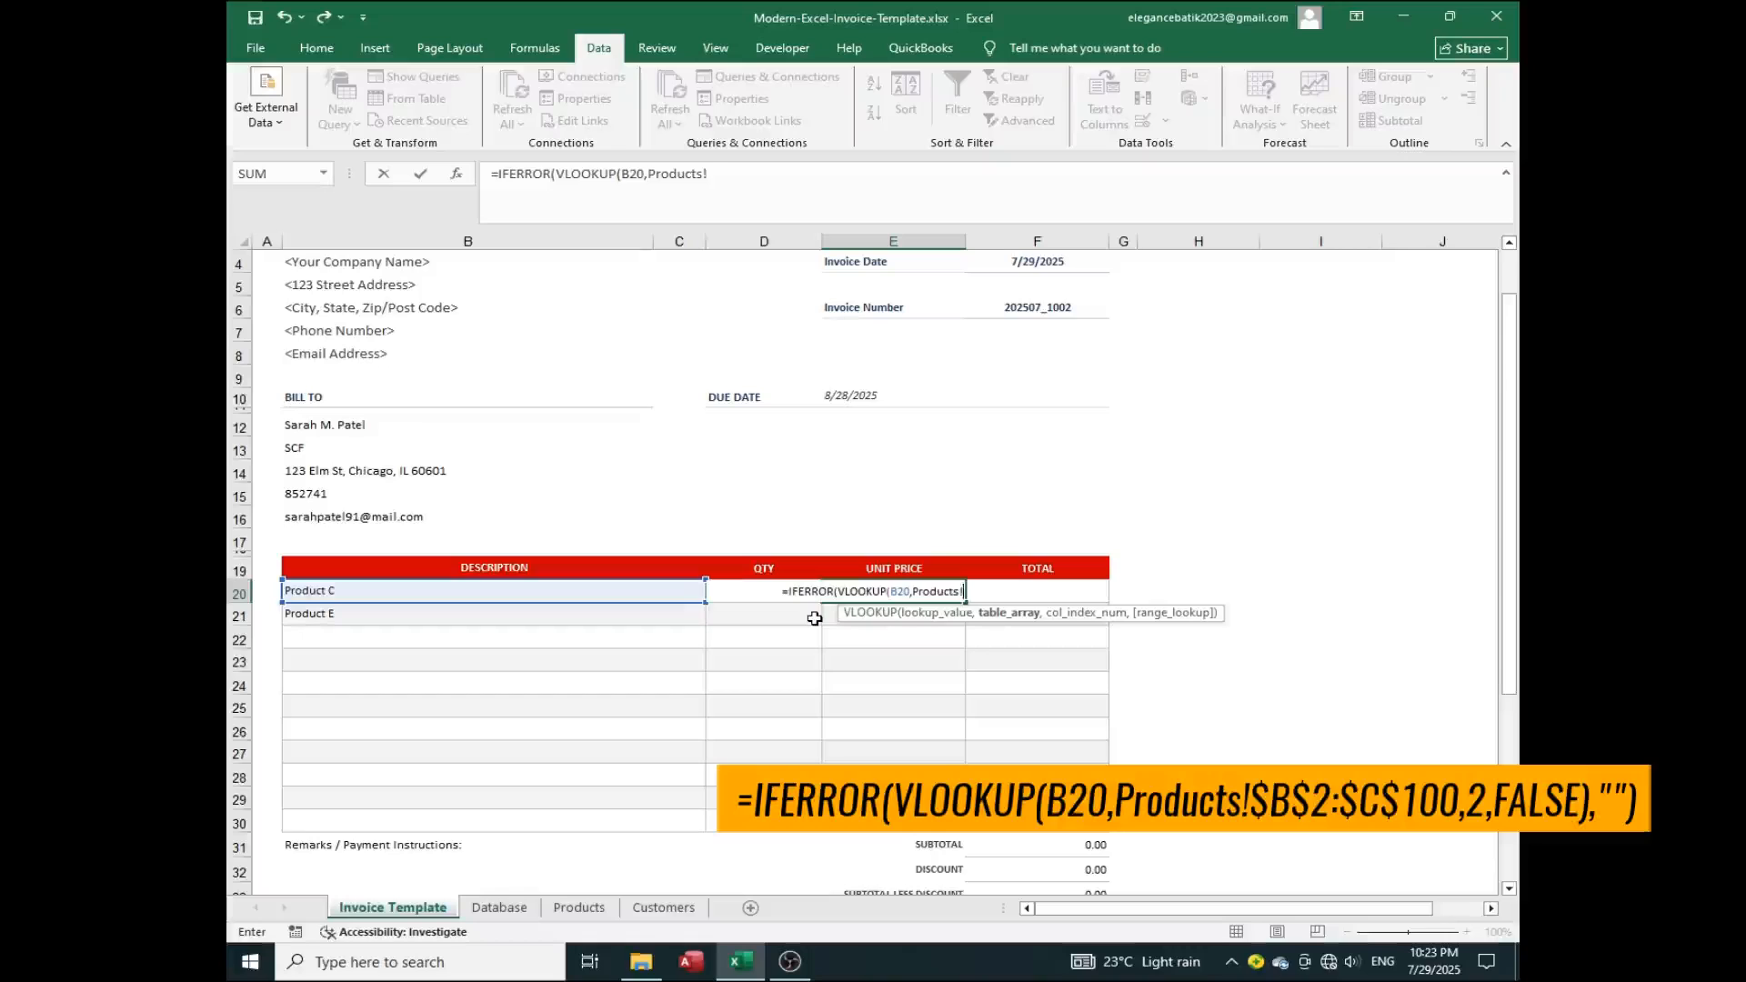
type("$B")
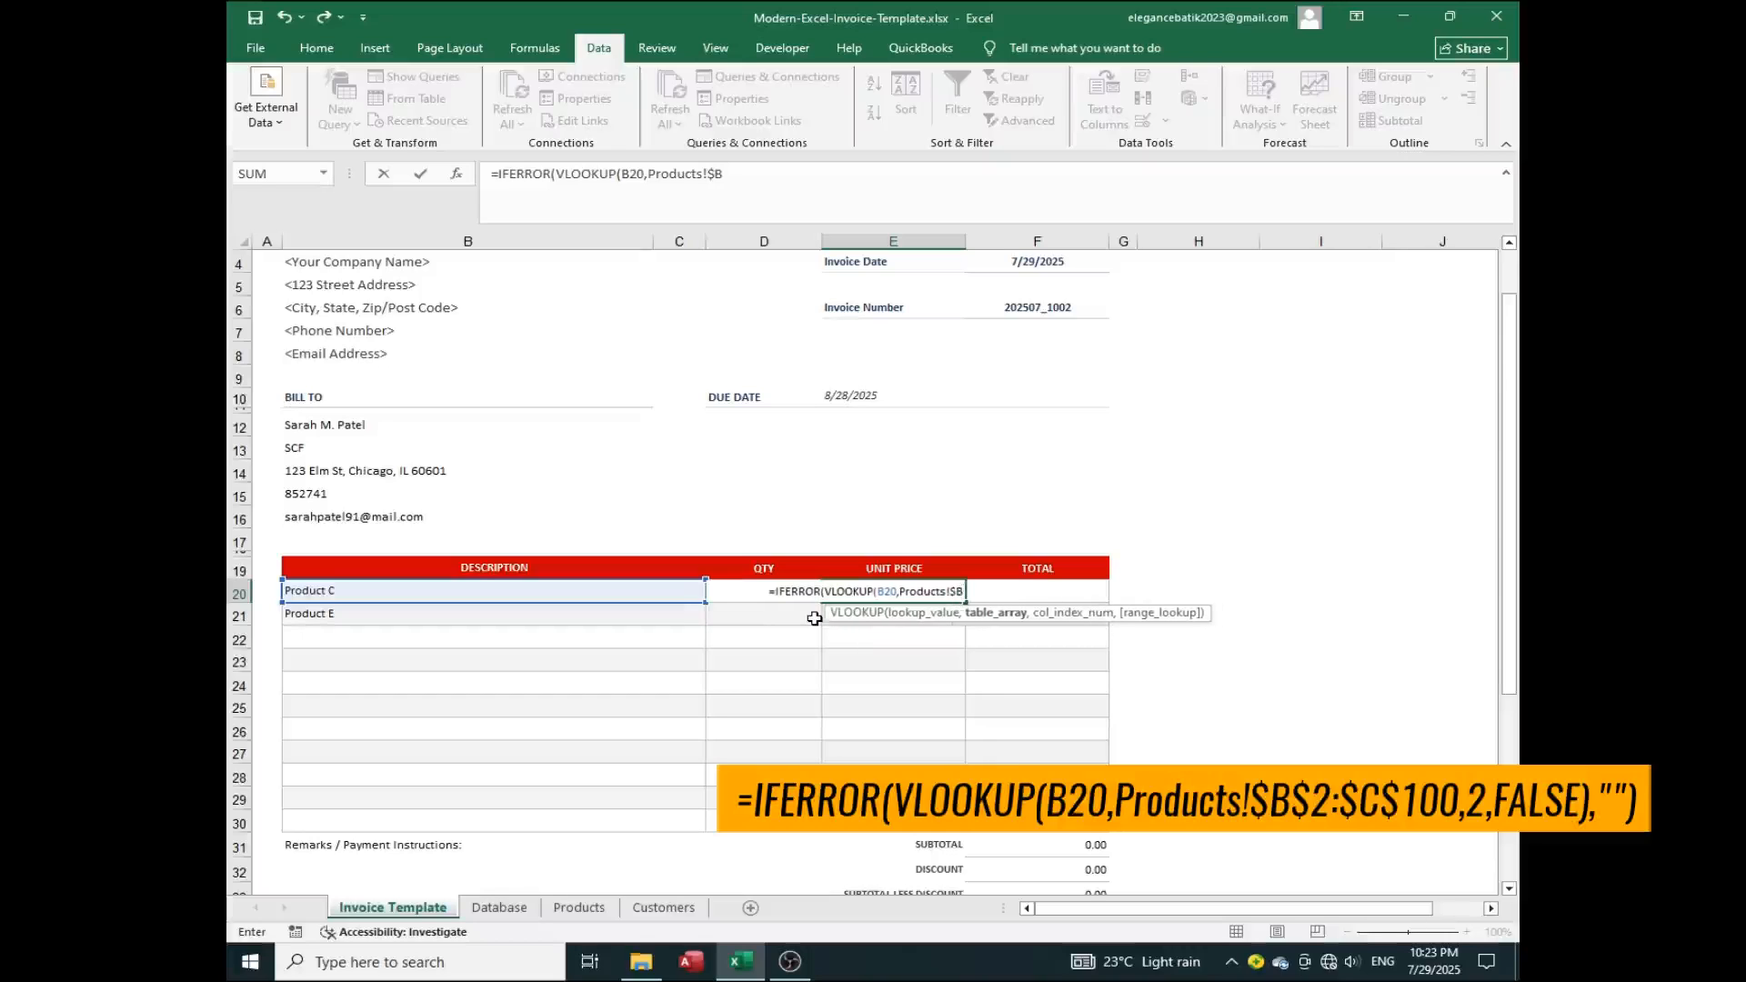
type("$2:")
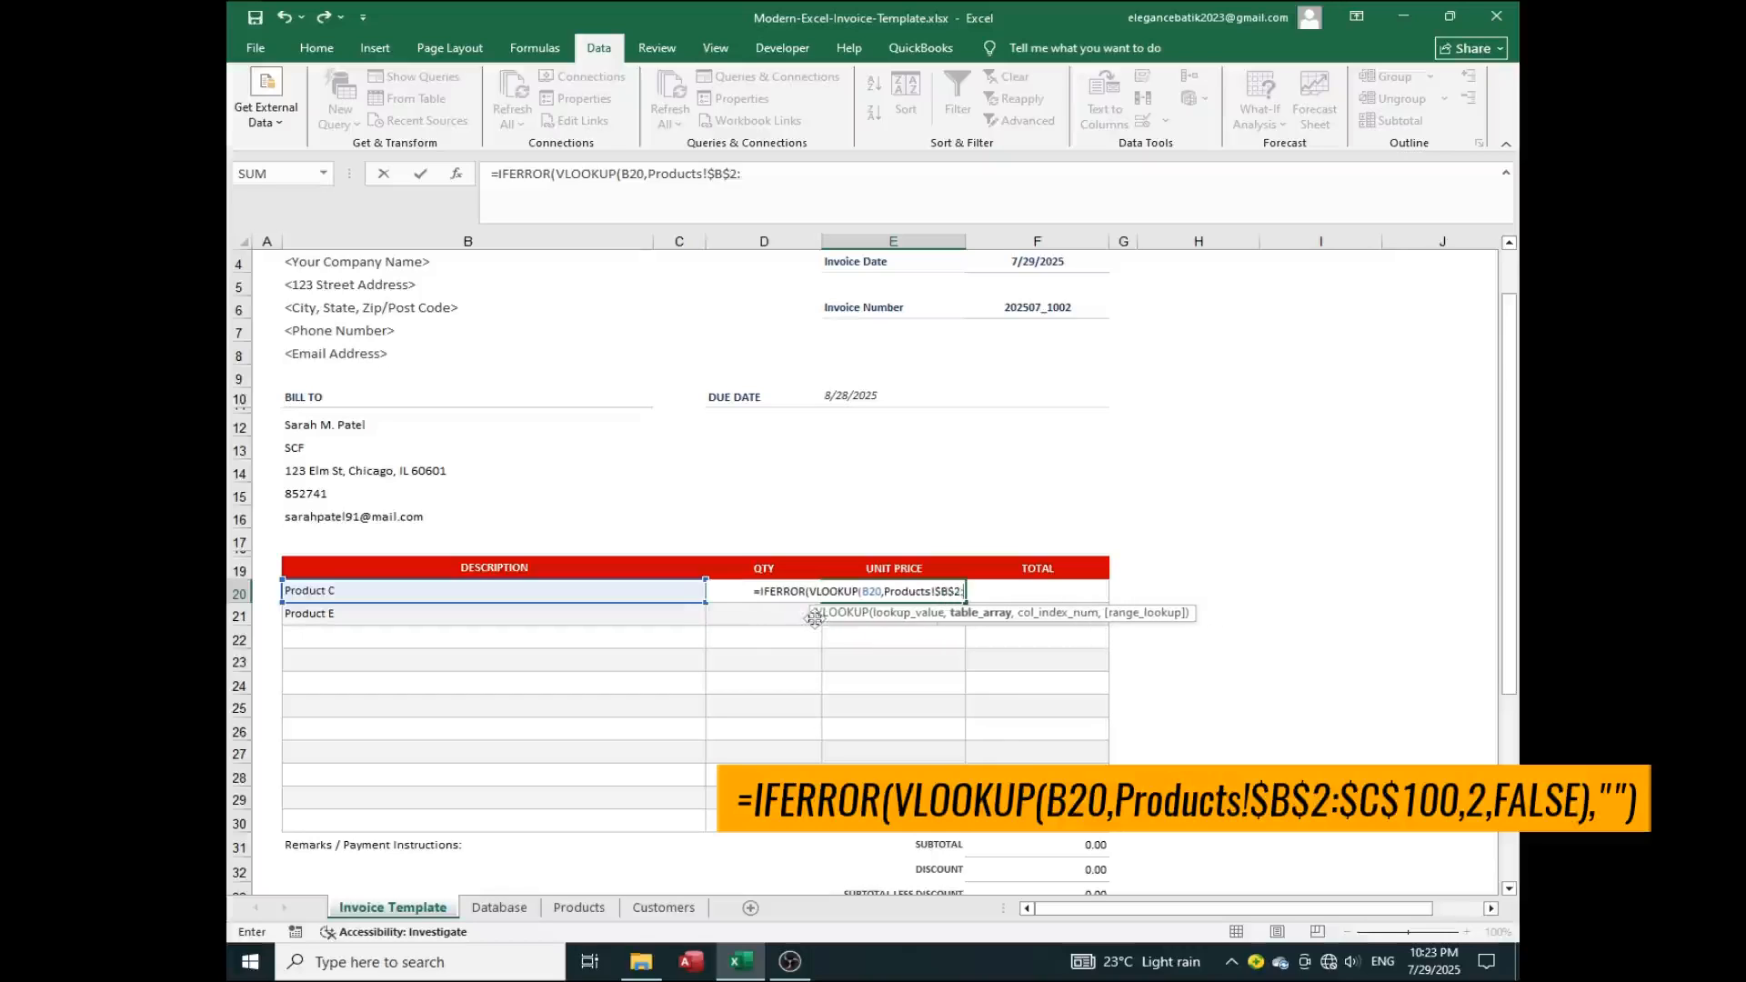
type("$")
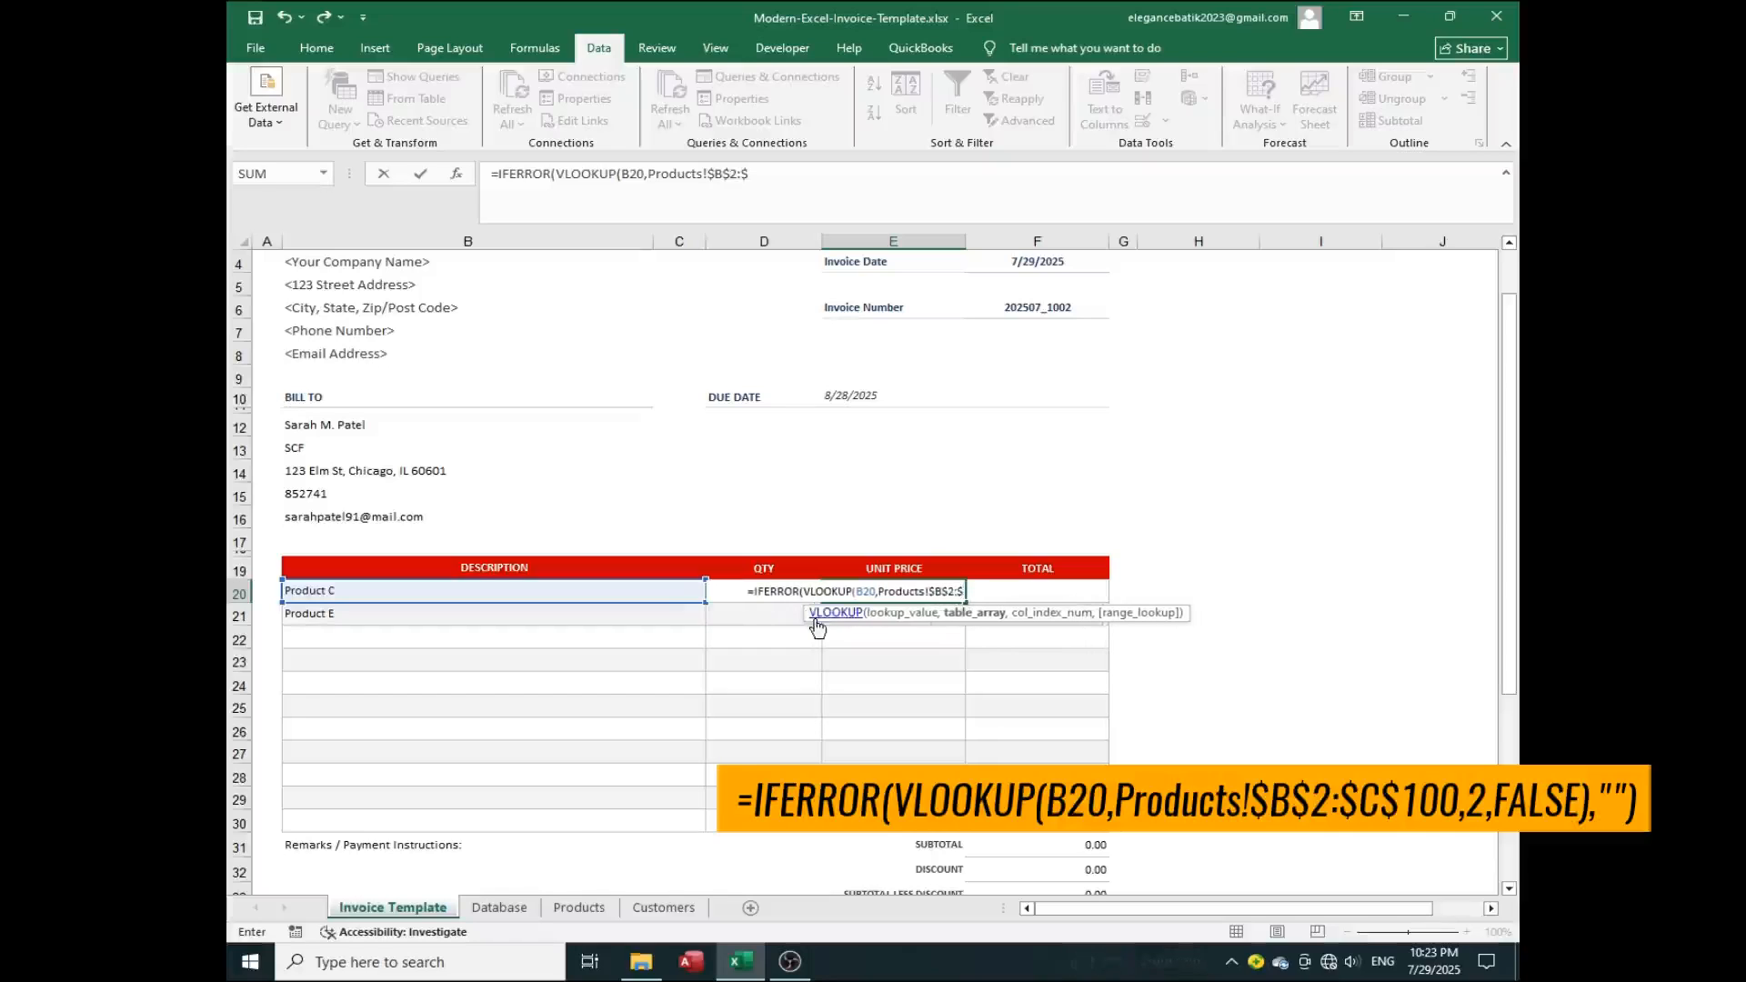
type("C")
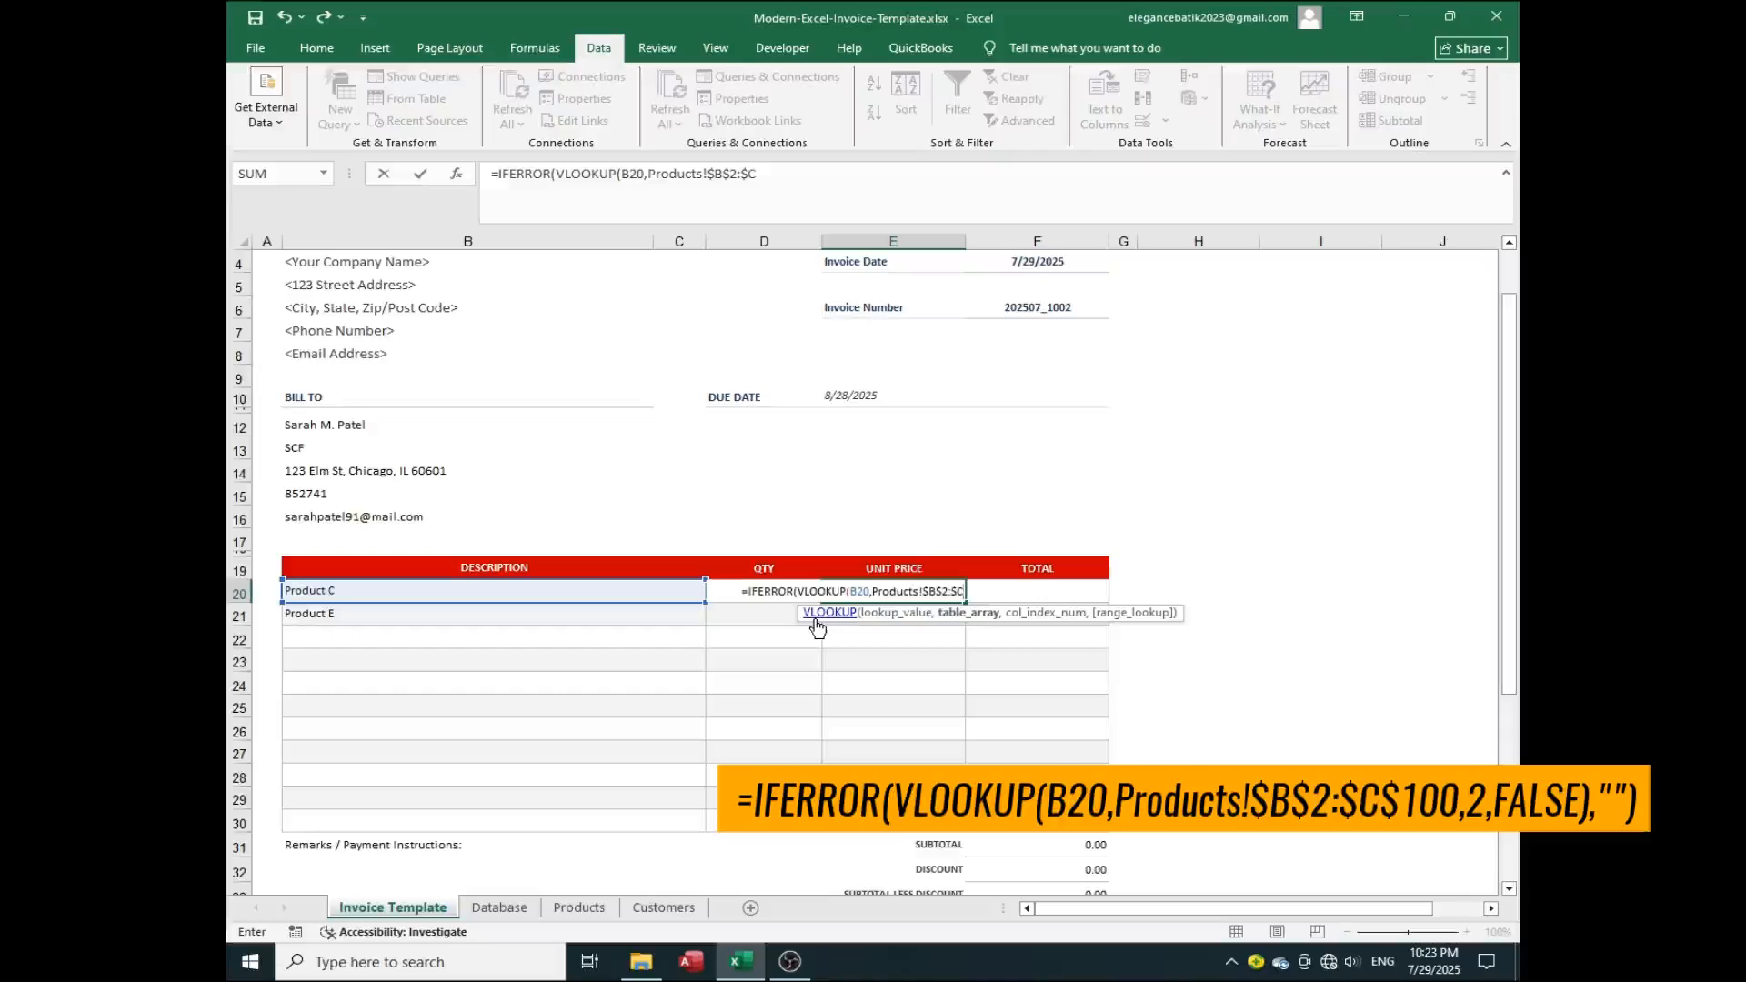
type("$100")
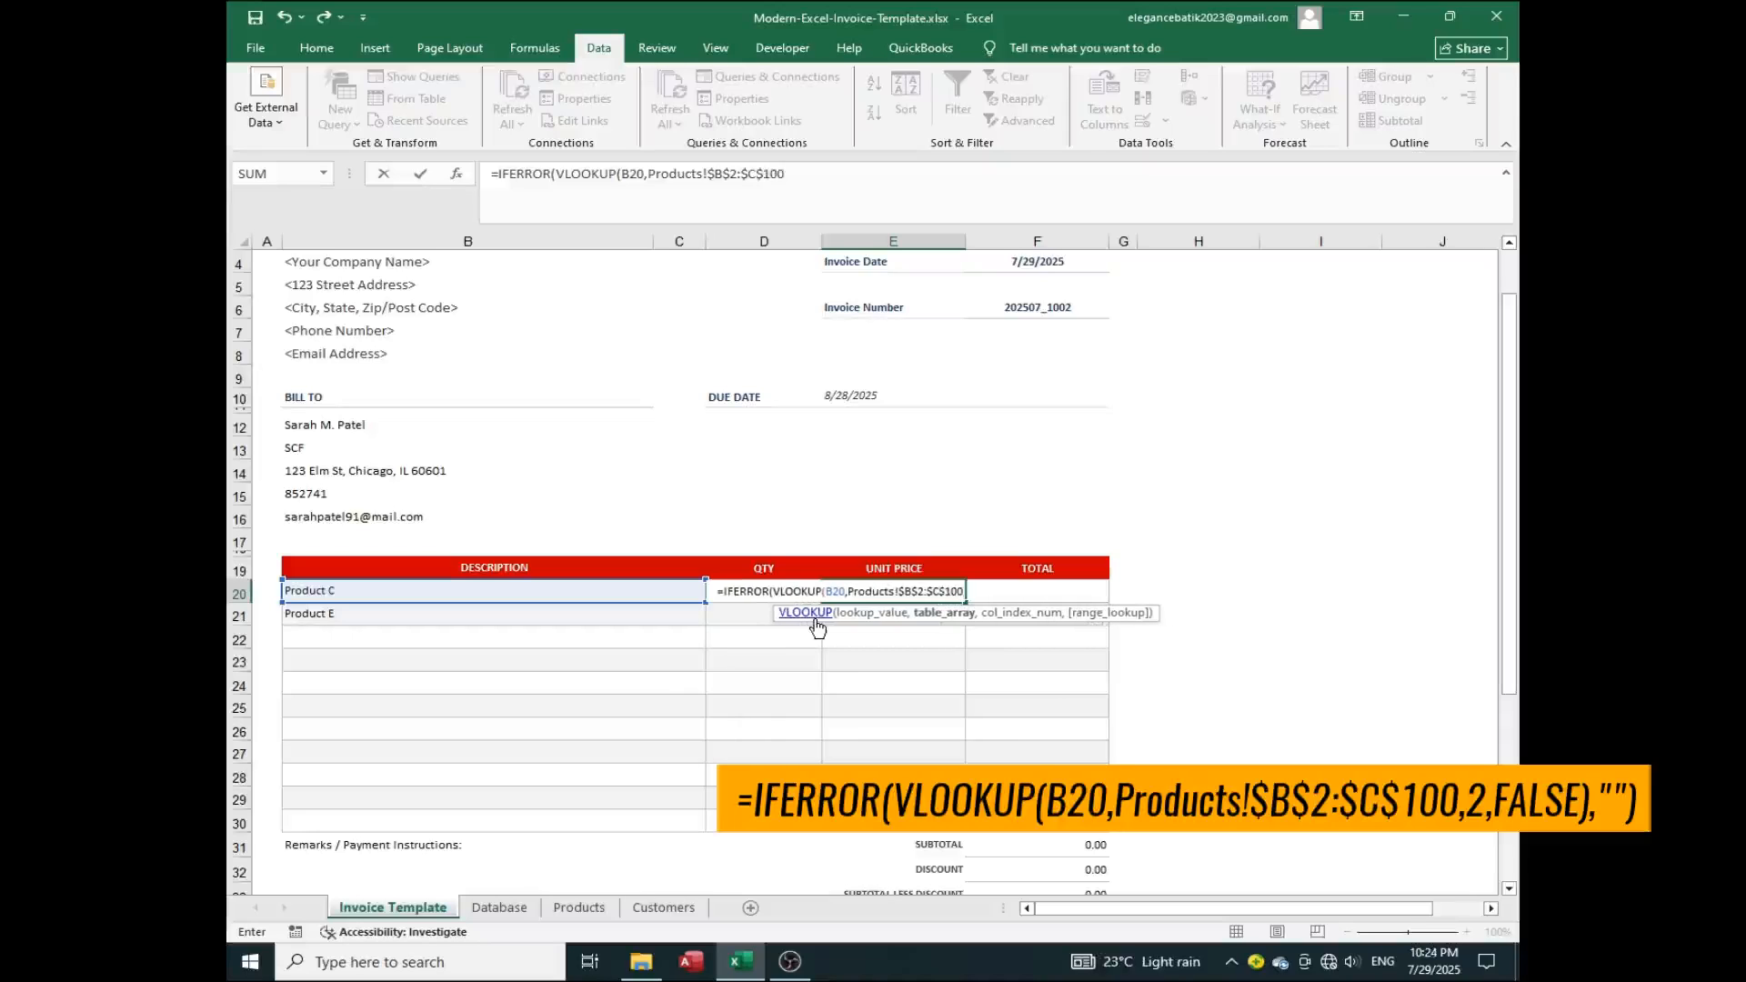
type(",2")
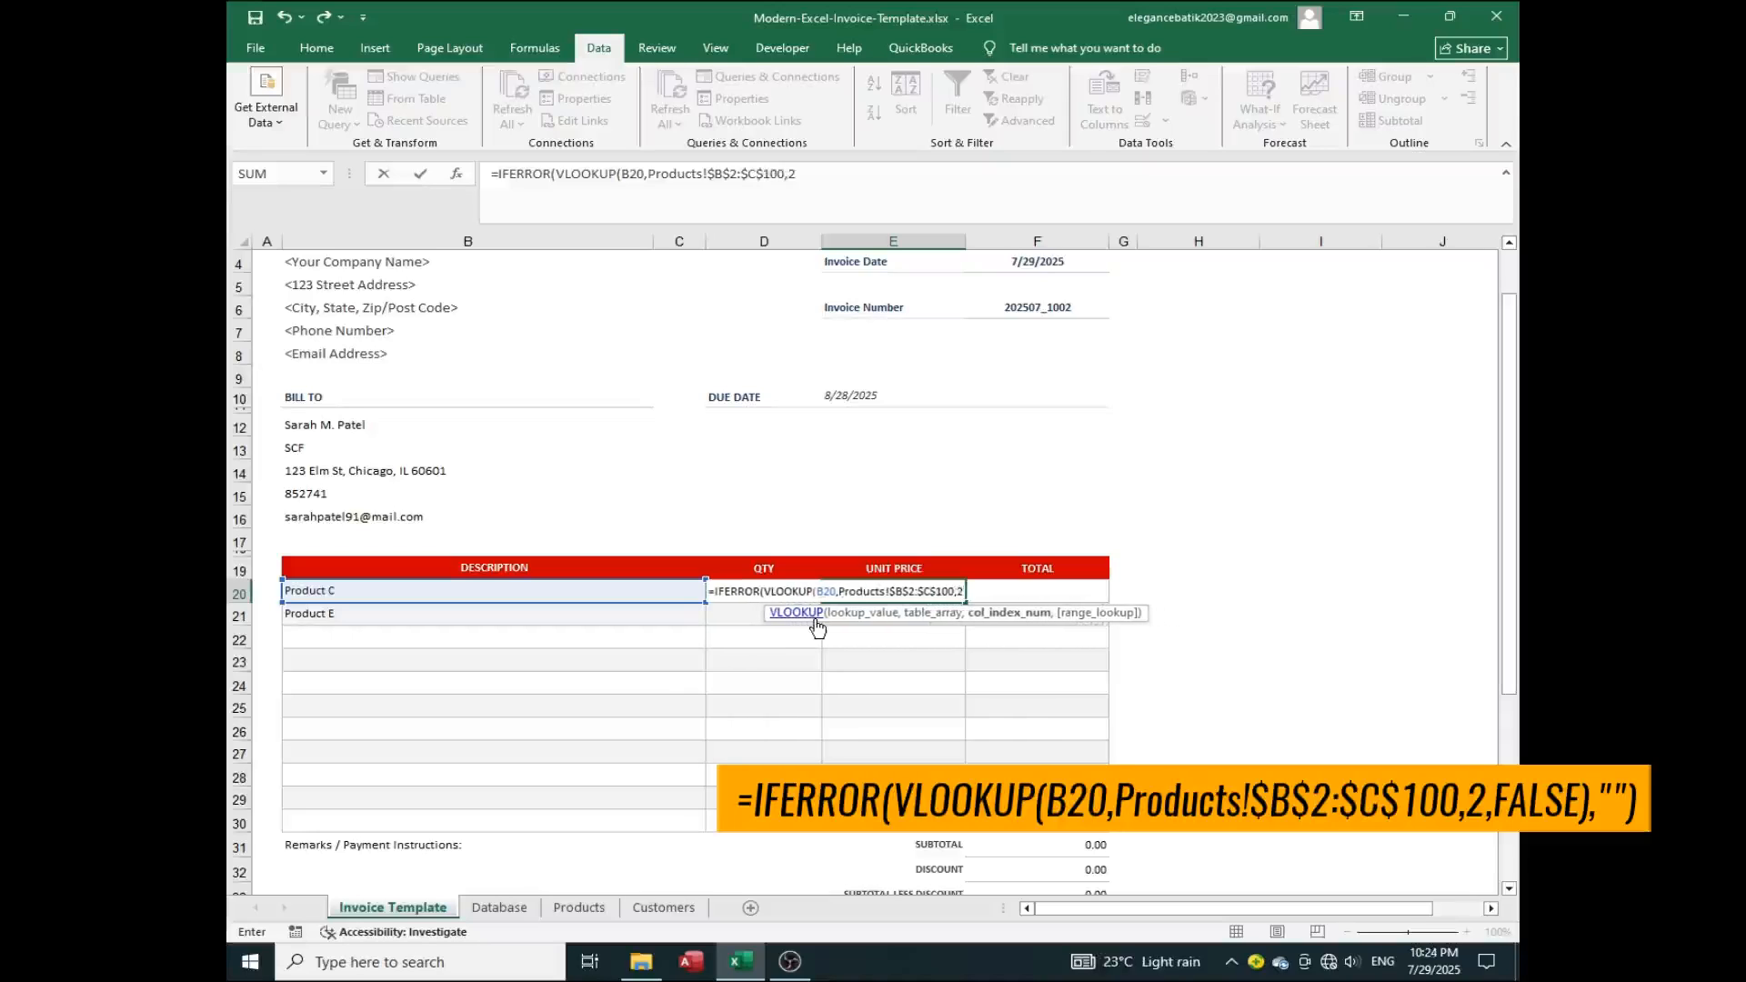
type(",False")
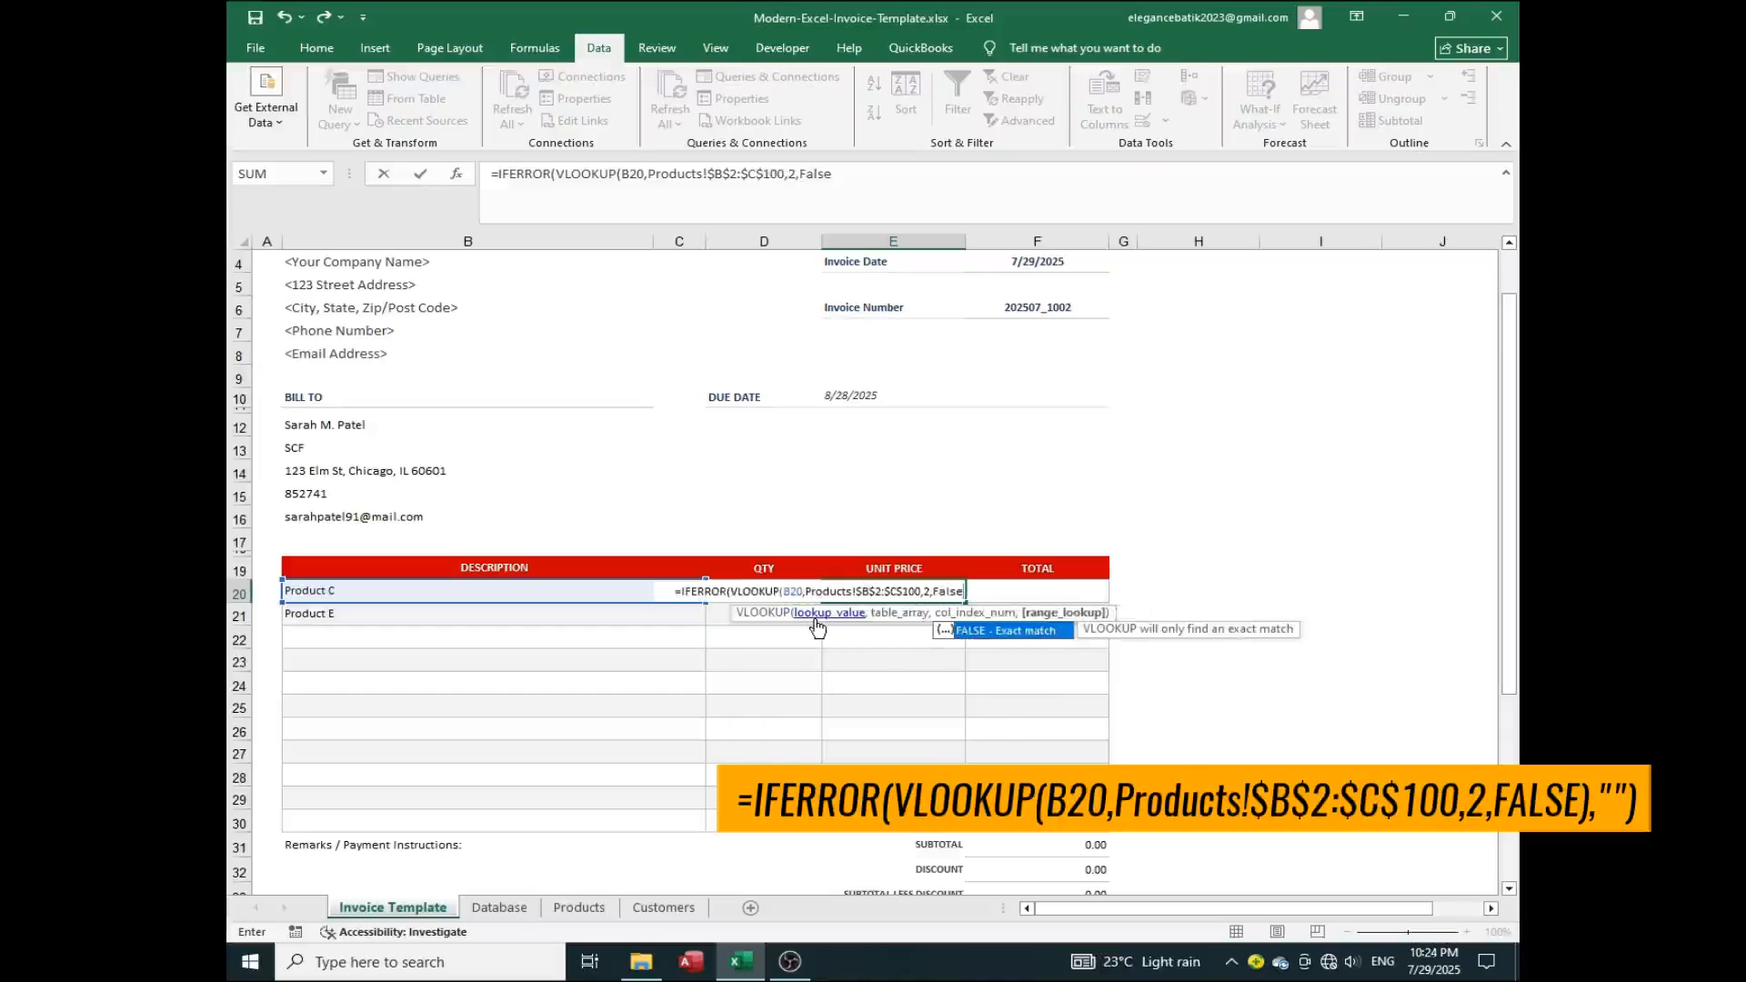
type("),")
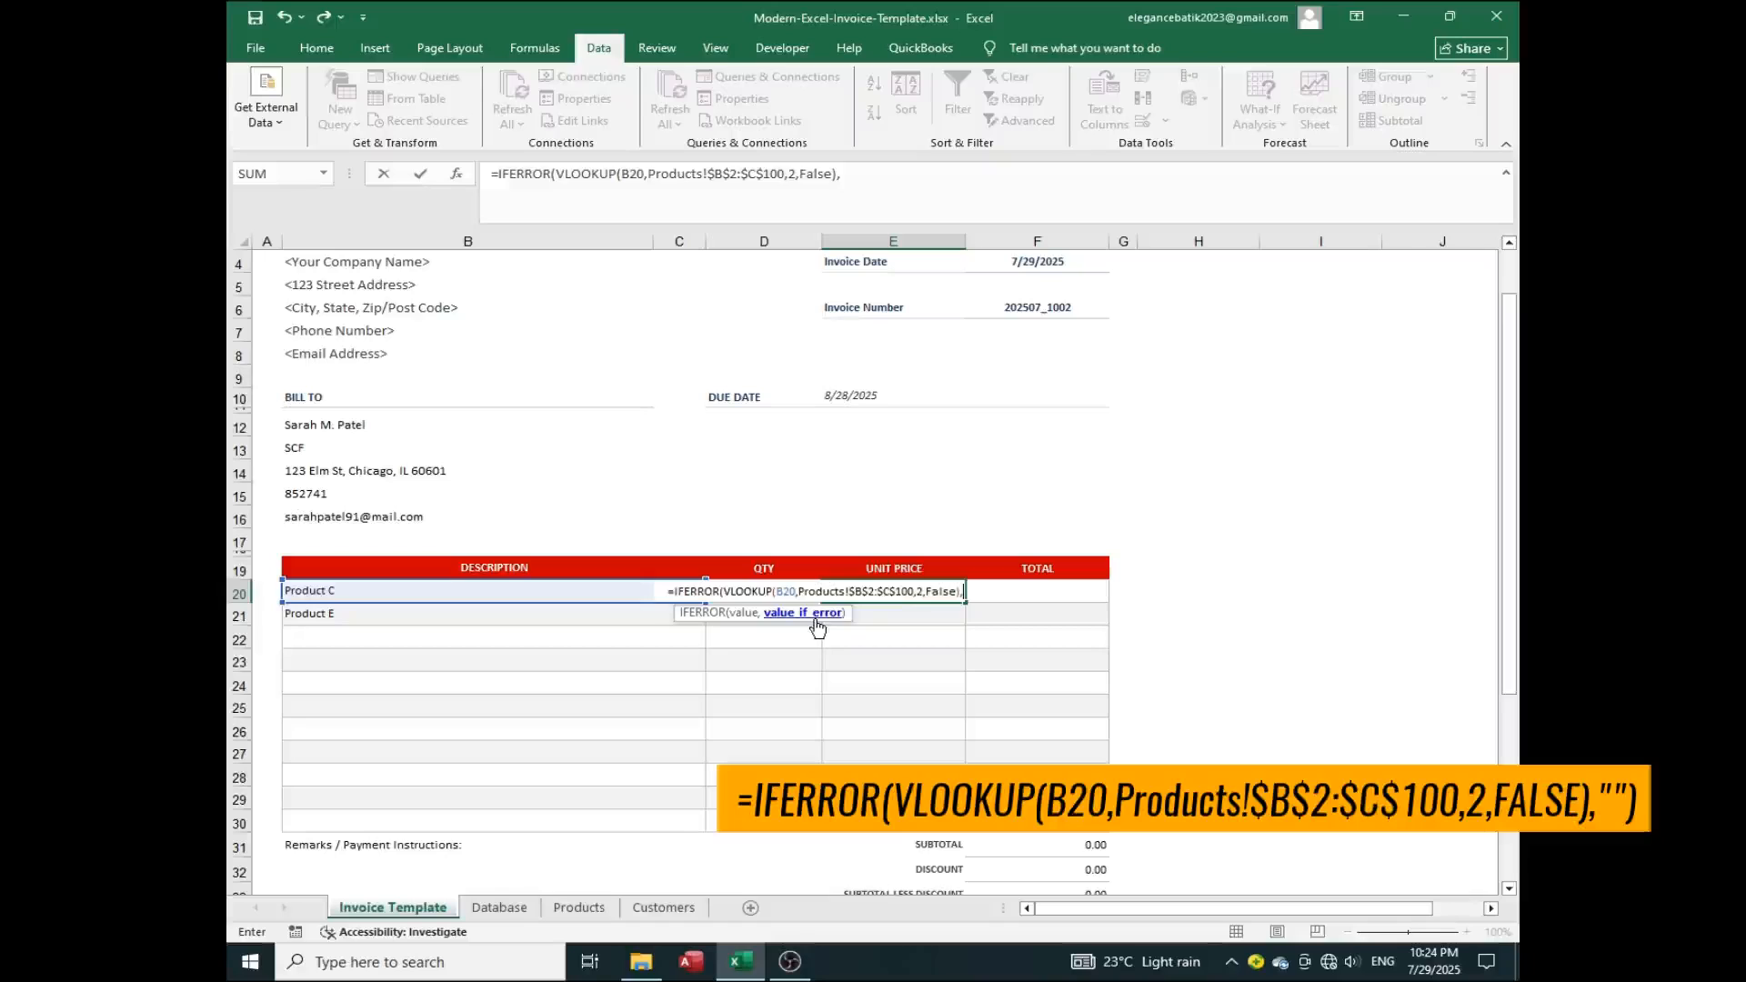
type("\"")
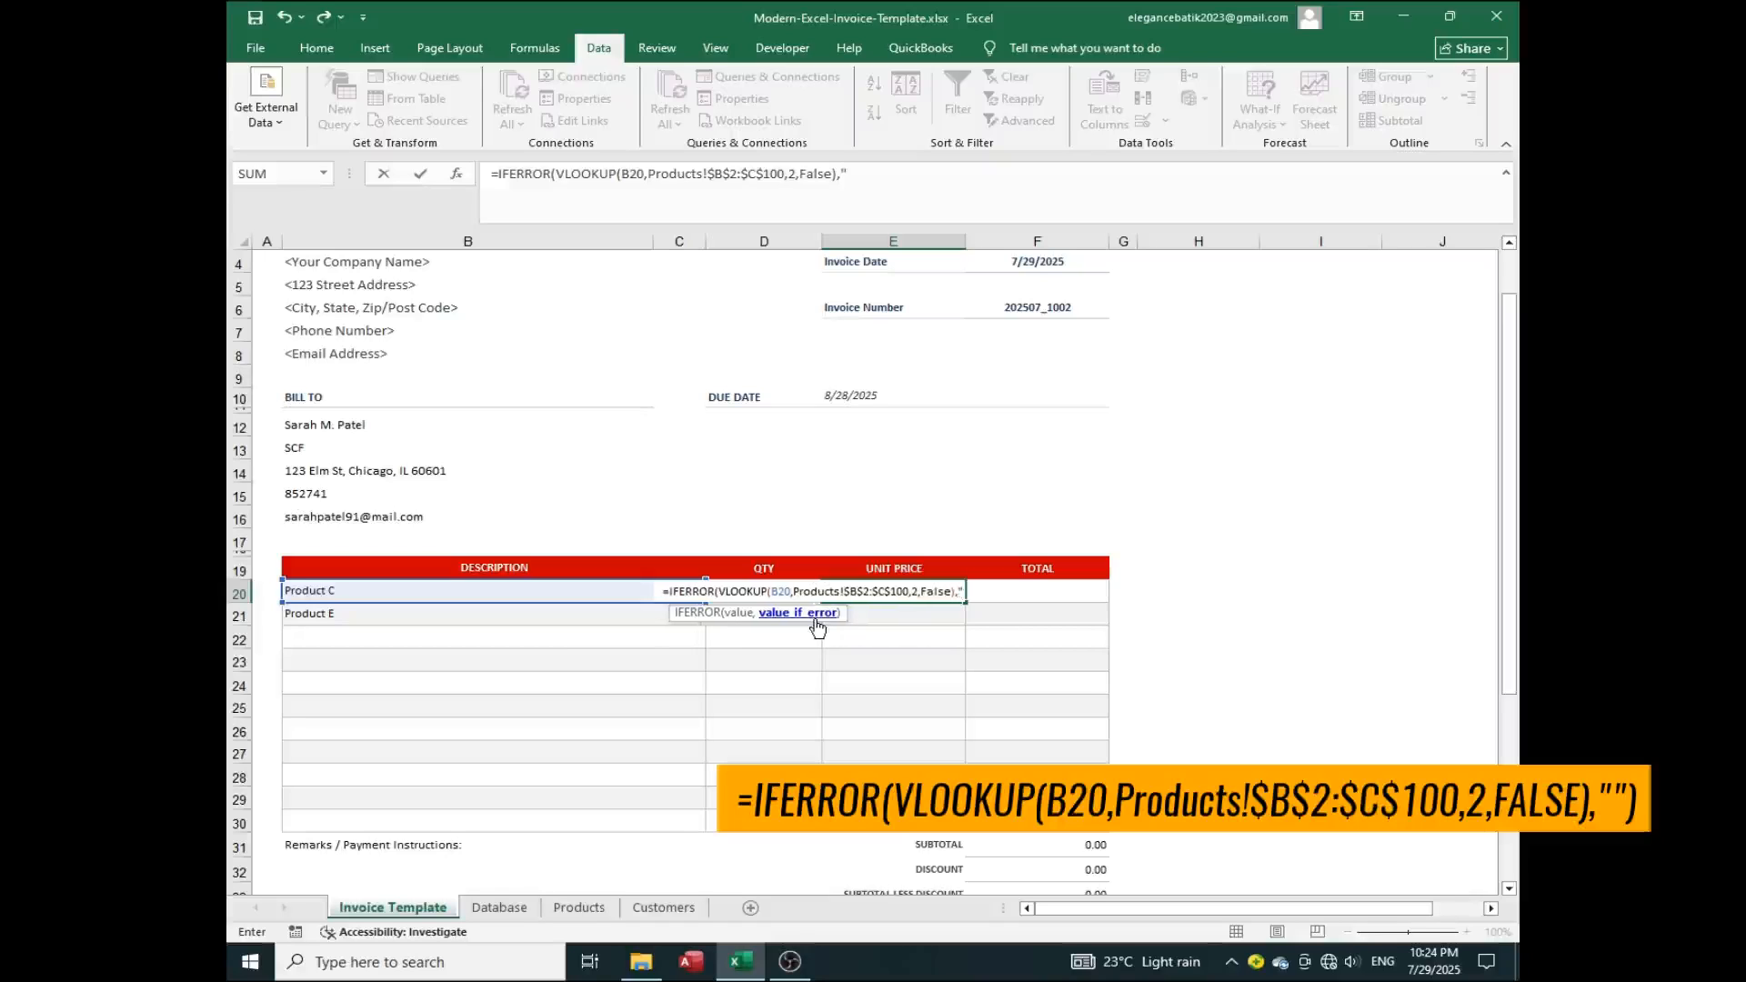
type("\"")
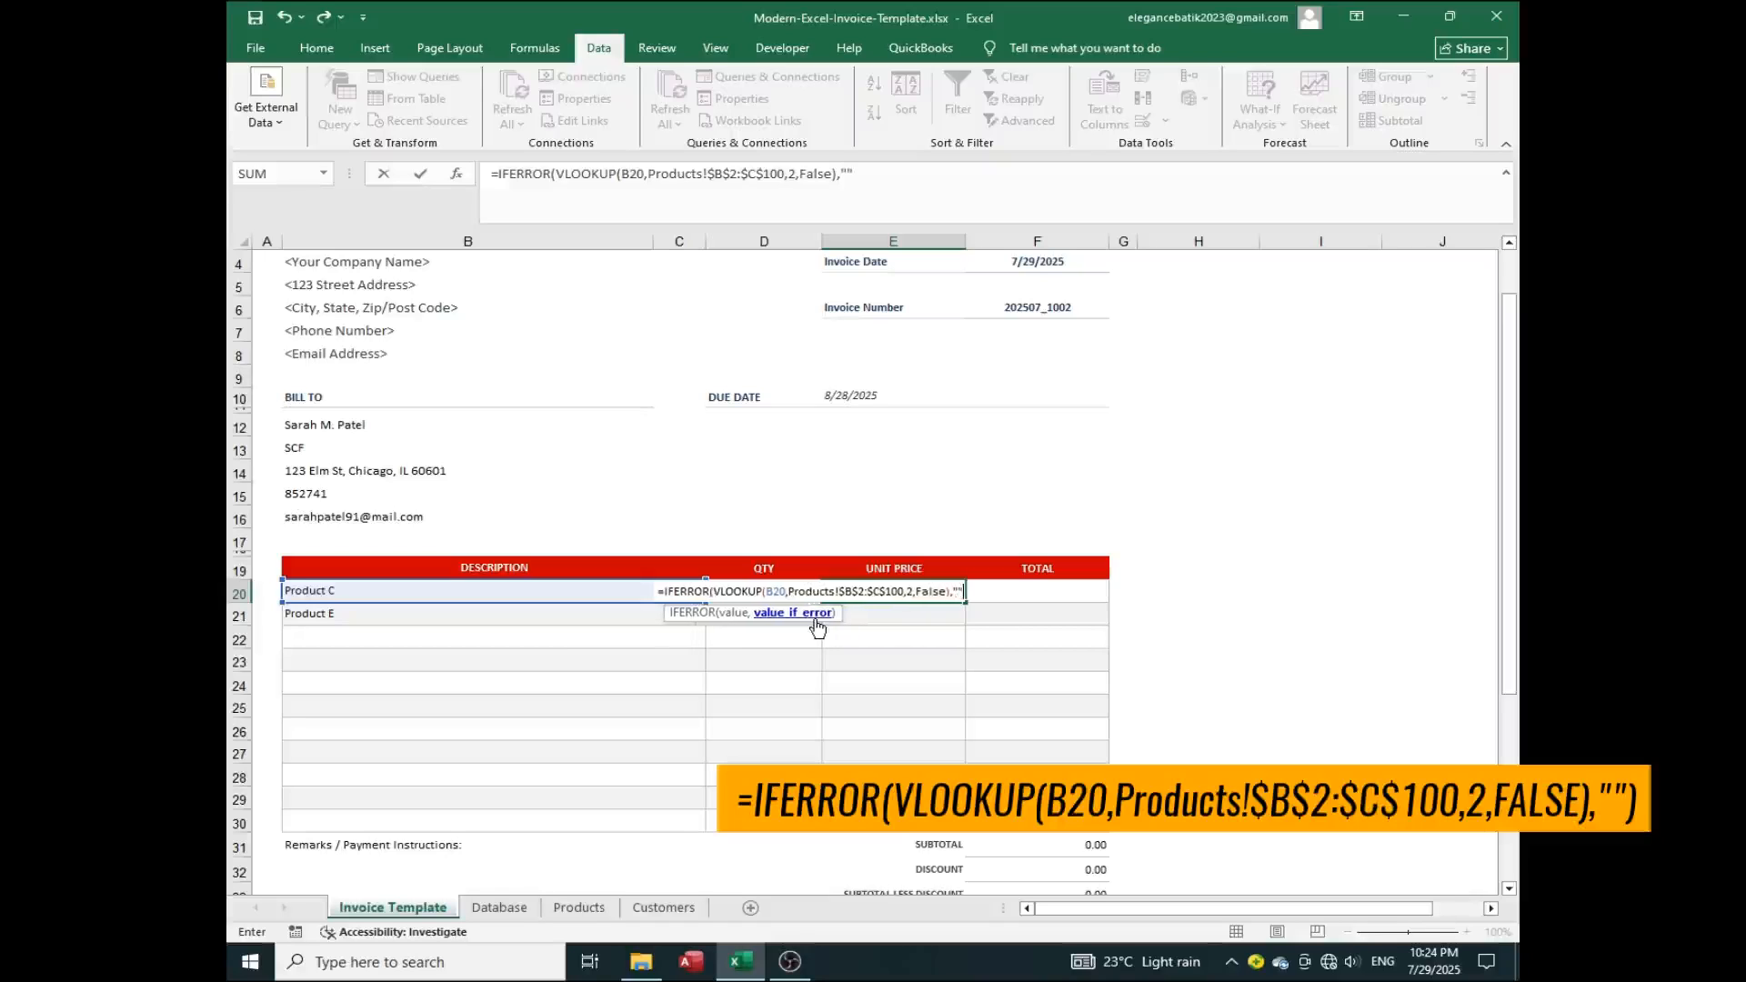
type(")")
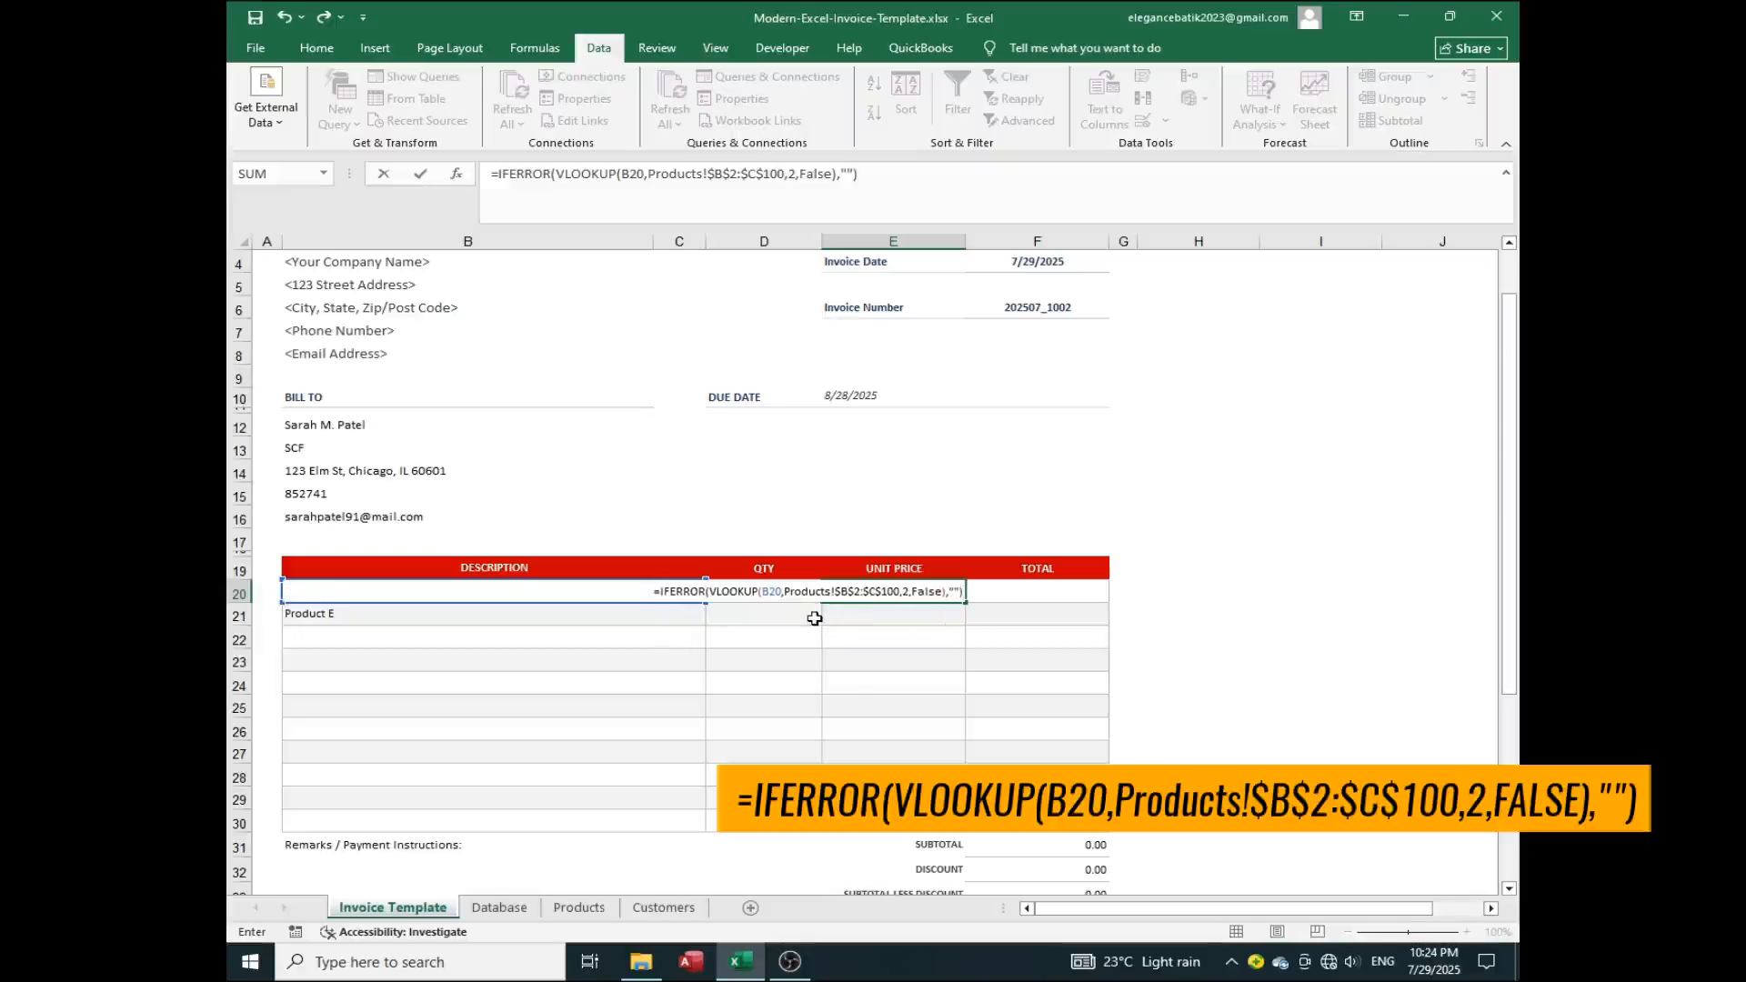
key("Return")
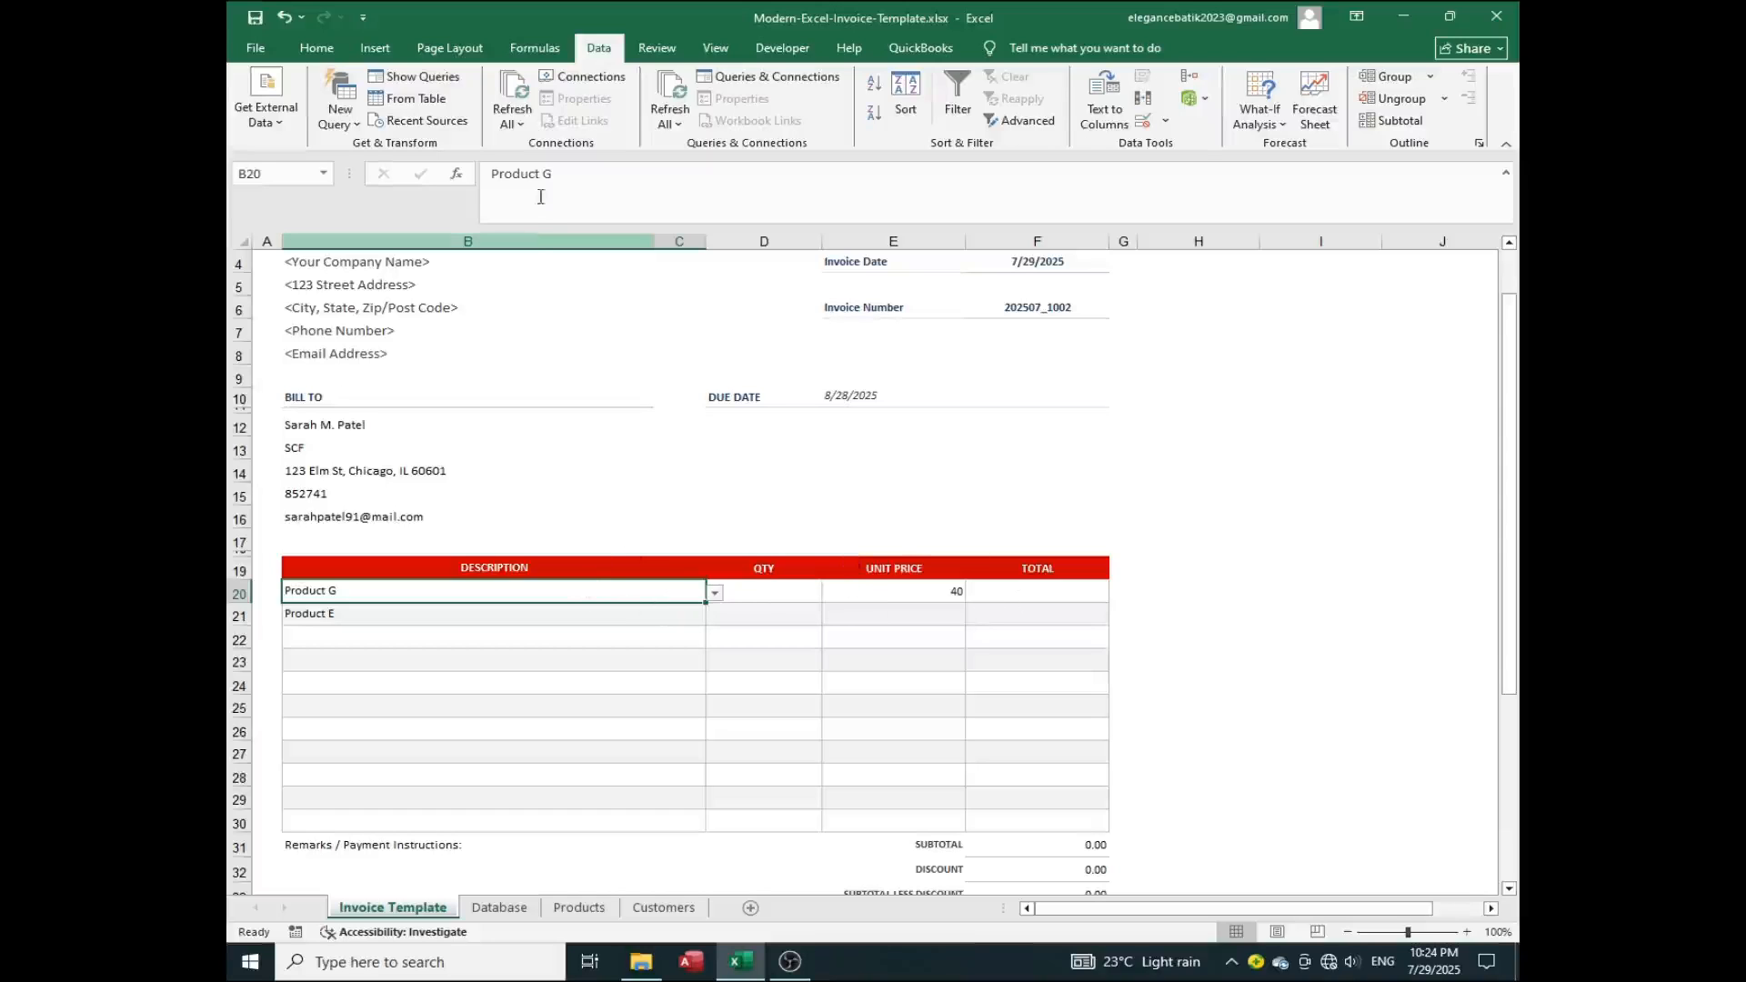
Choose Product I as the description in B20 and fill the unit price formula from E20 down to E30
left_click(715, 594)
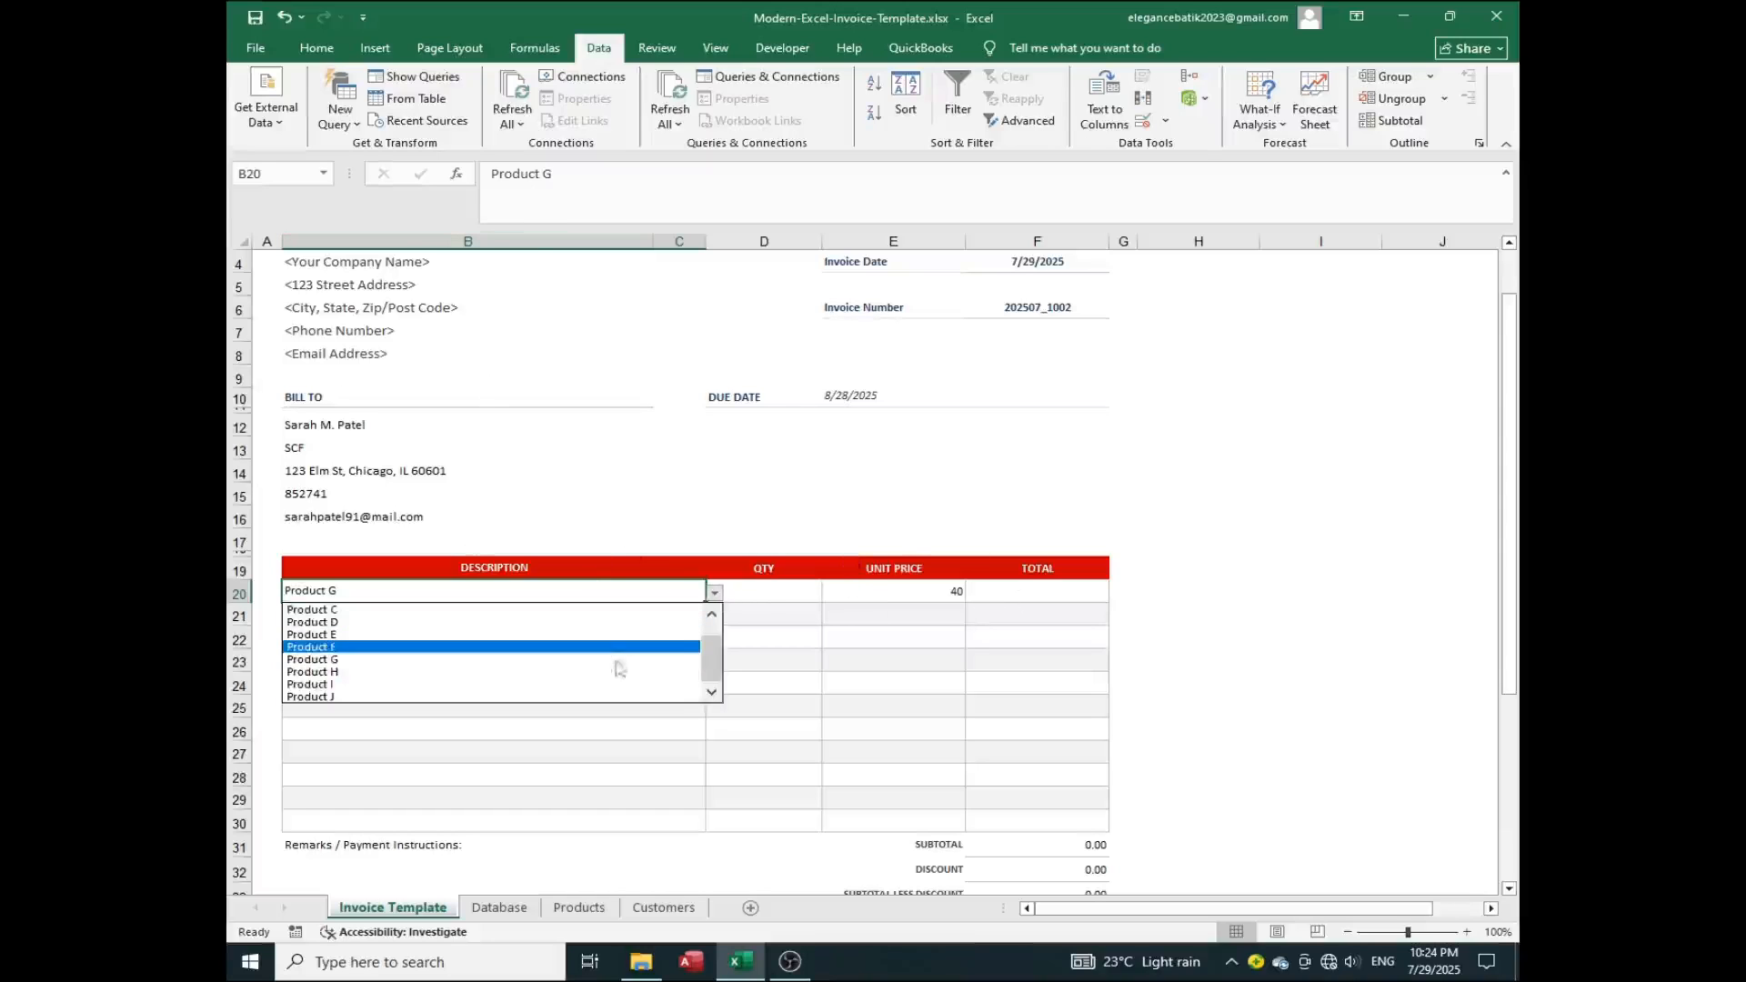
left_click(574, 685)
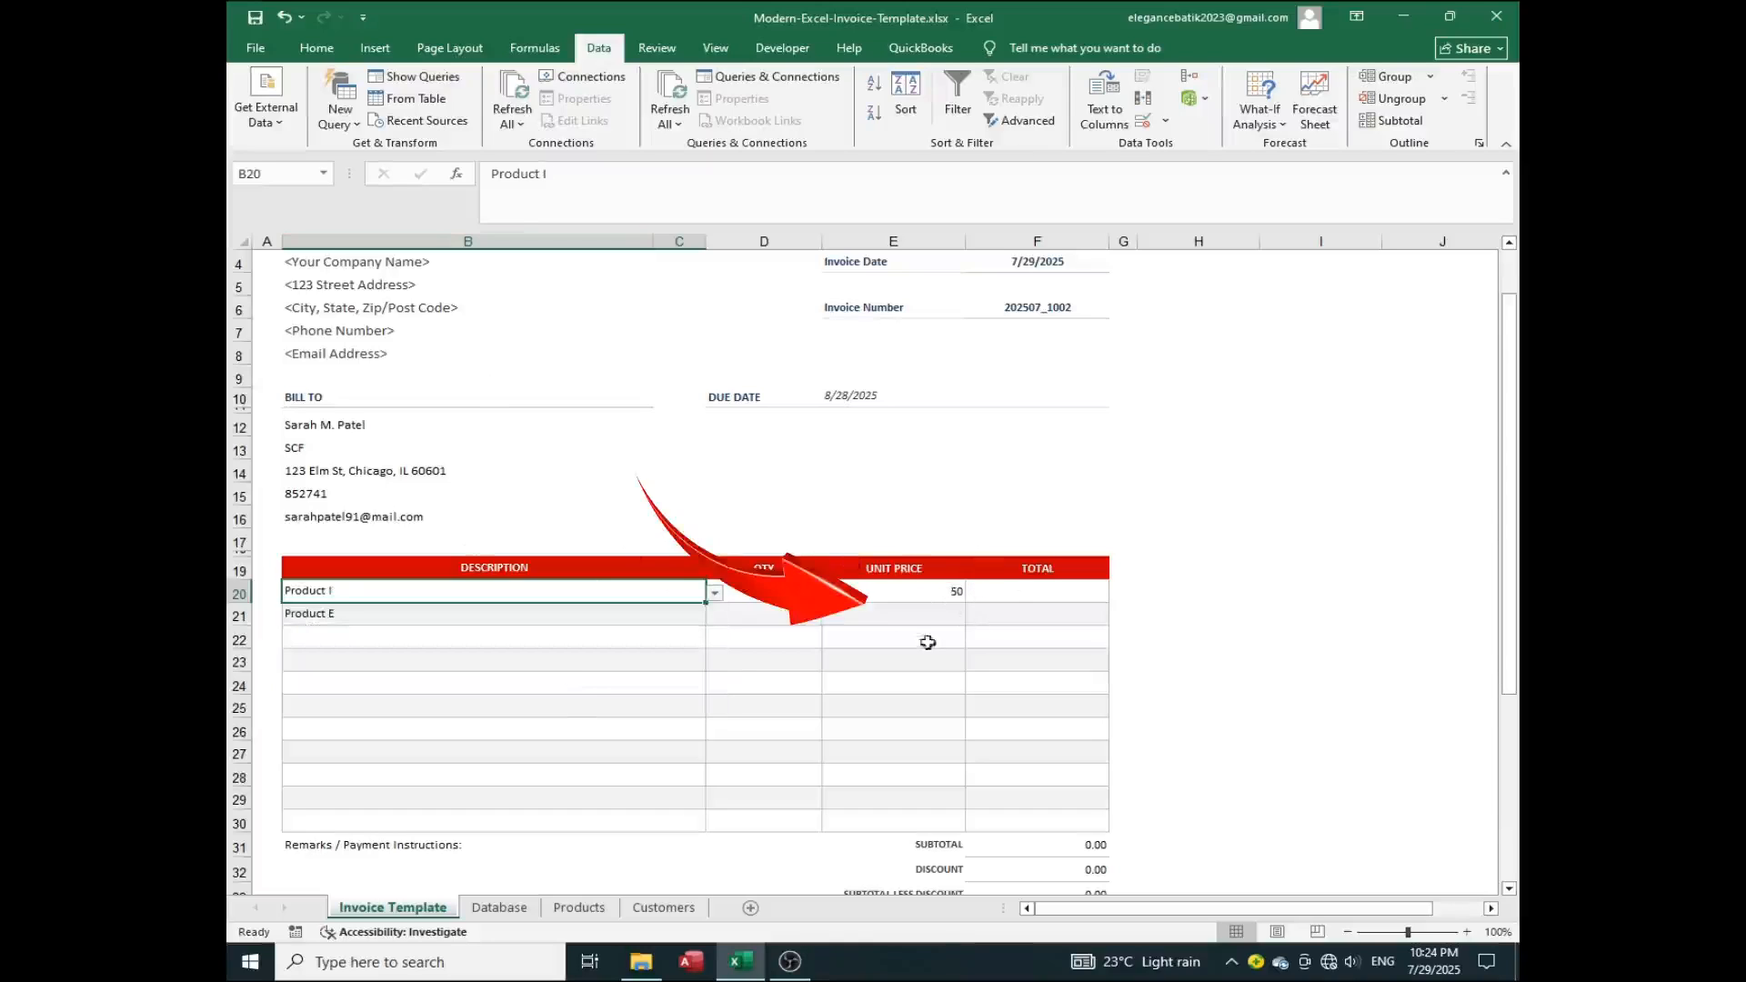
left_click(945, 593)
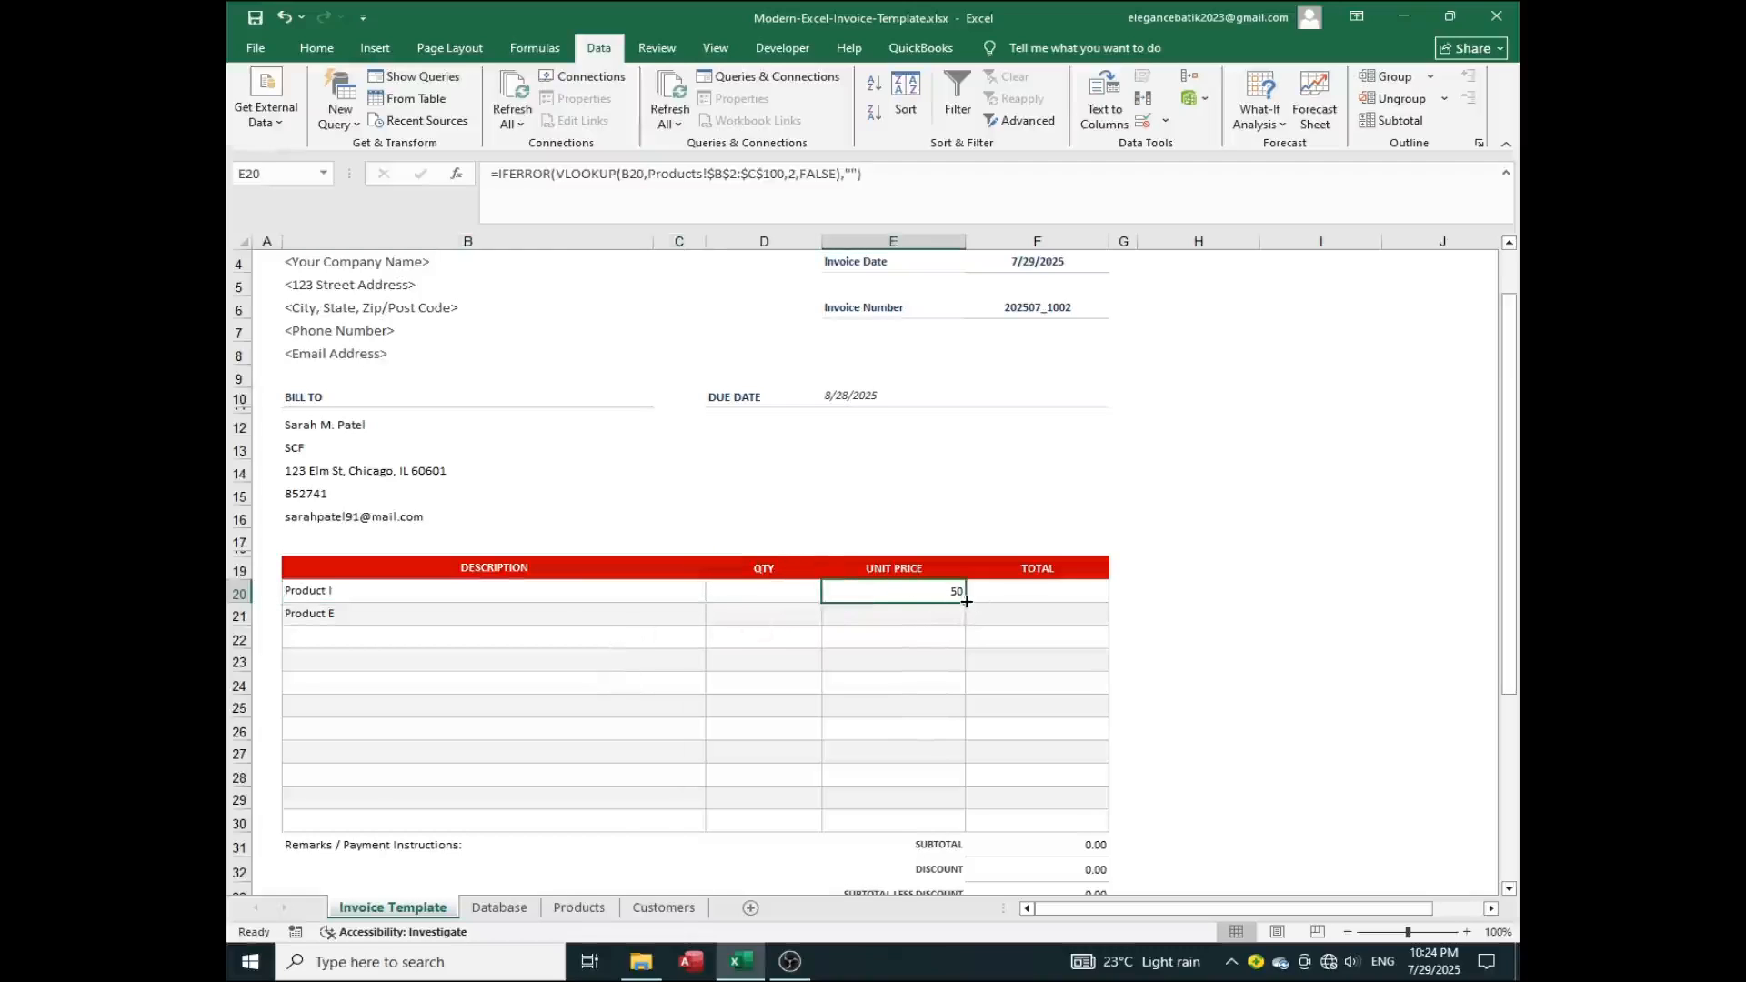
left_click_drag(966, 601, 960, 841)
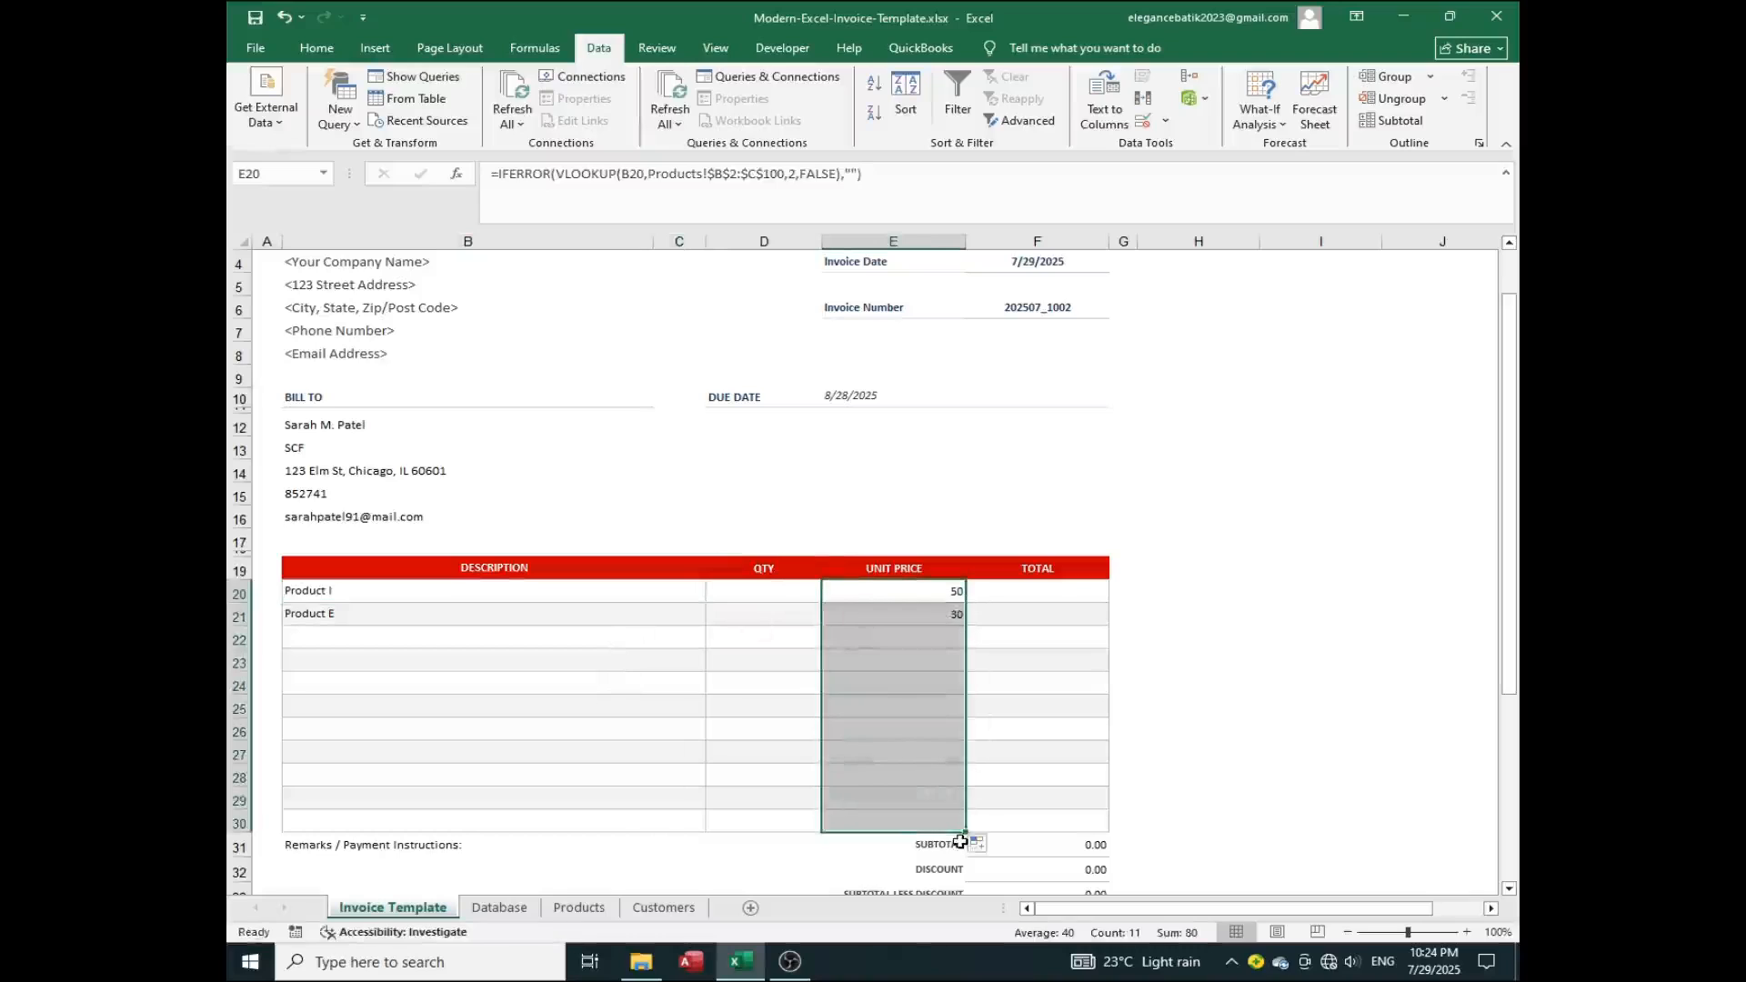
Inspect the copied unit price formulas in E22 and E21, including the IFERROR part of the one in E21
left_click(875, 637)
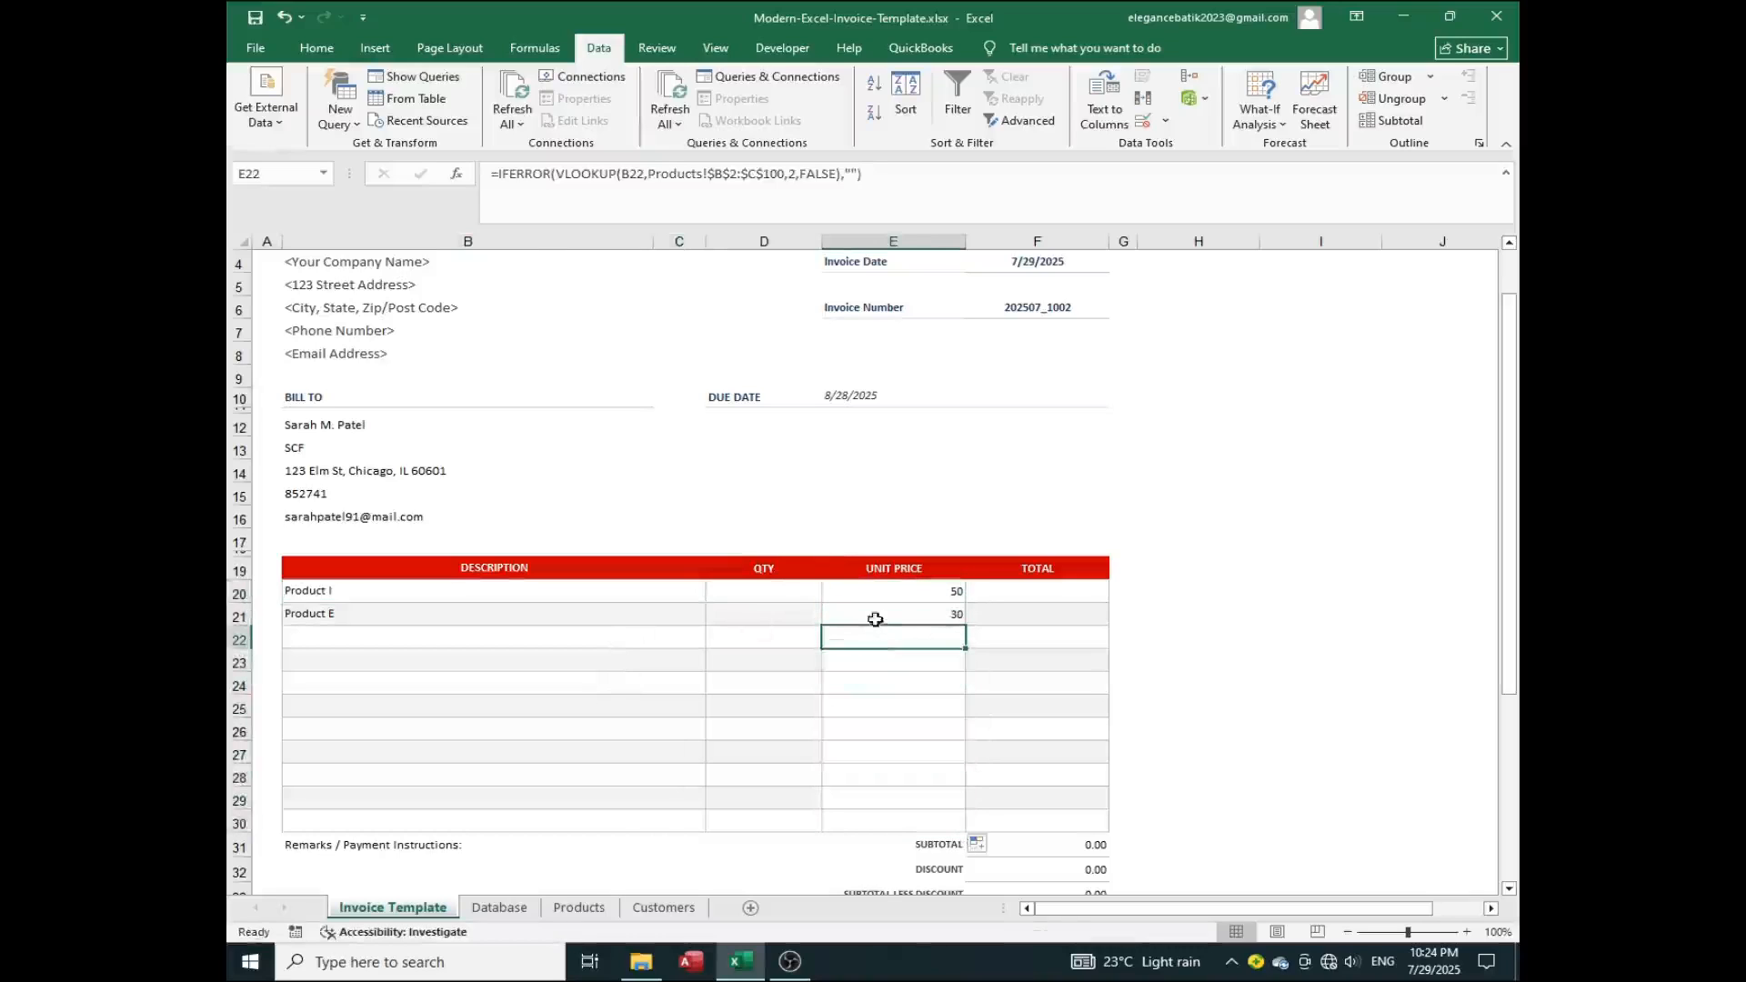
left_click(880, 614)
left_click_drag(499, 171, 549, 181)
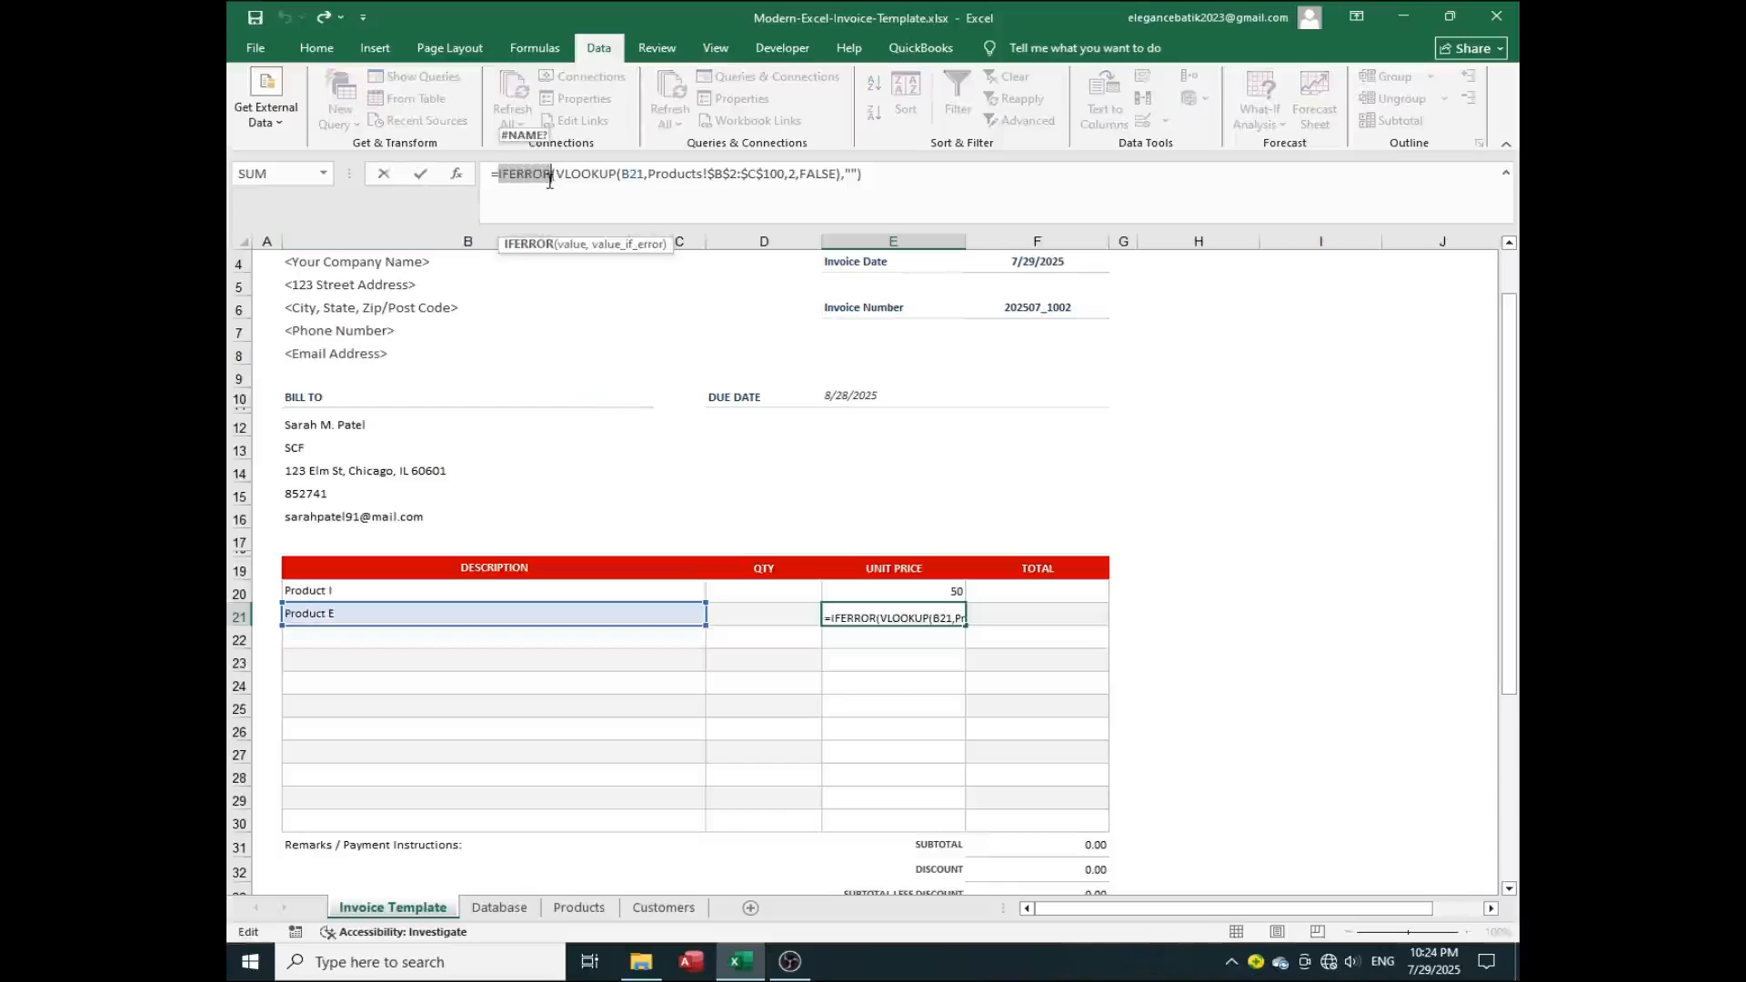
key("Escape")
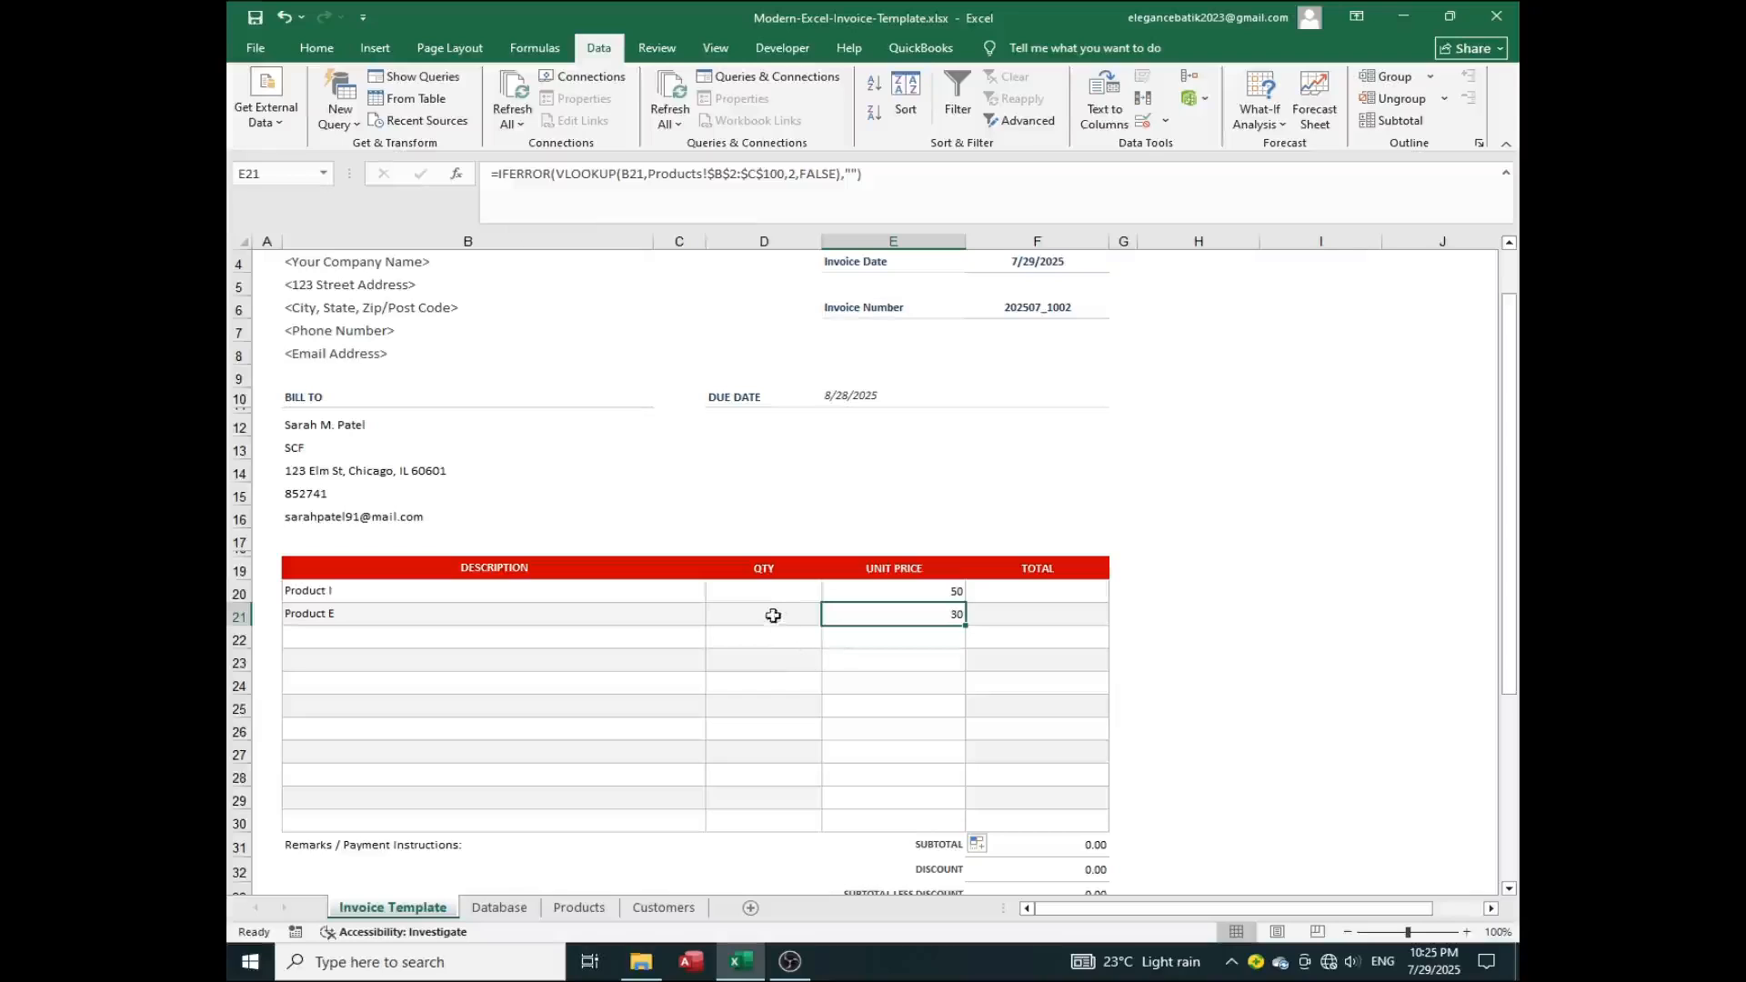
Enter =IFERROR(D20*E20,0) in the Total cell F20 and fill the formula down to F30
left_click(1025, 595)
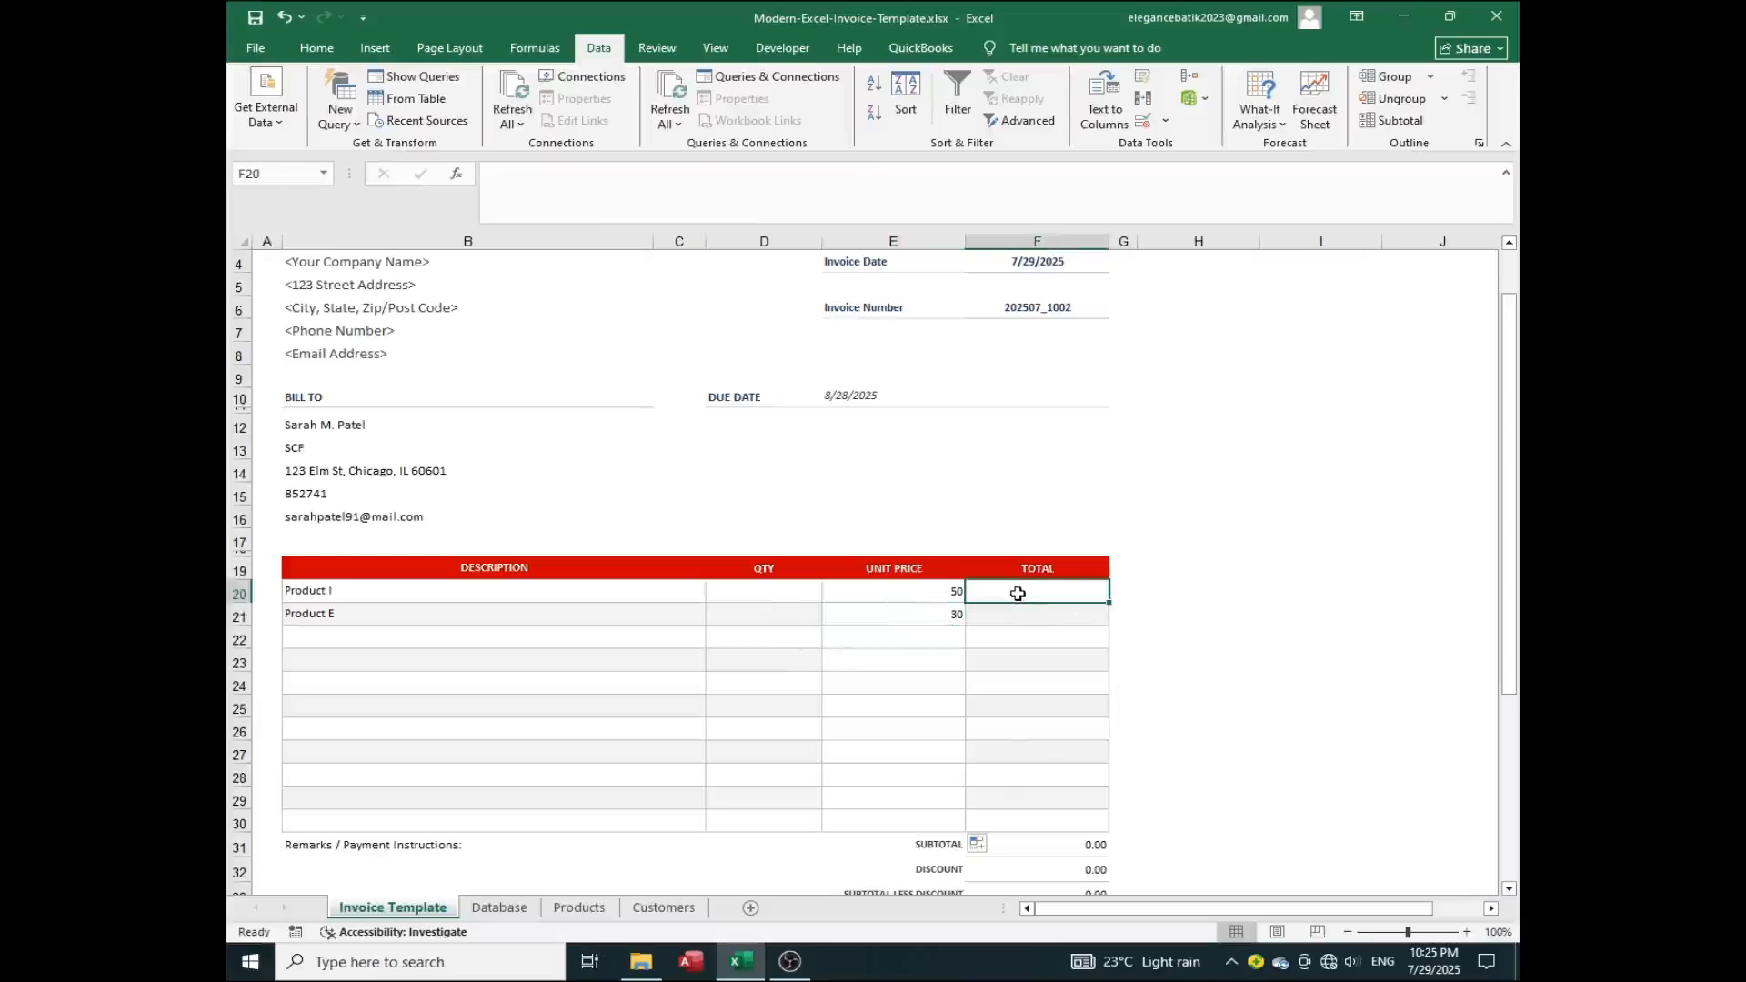
type("=")
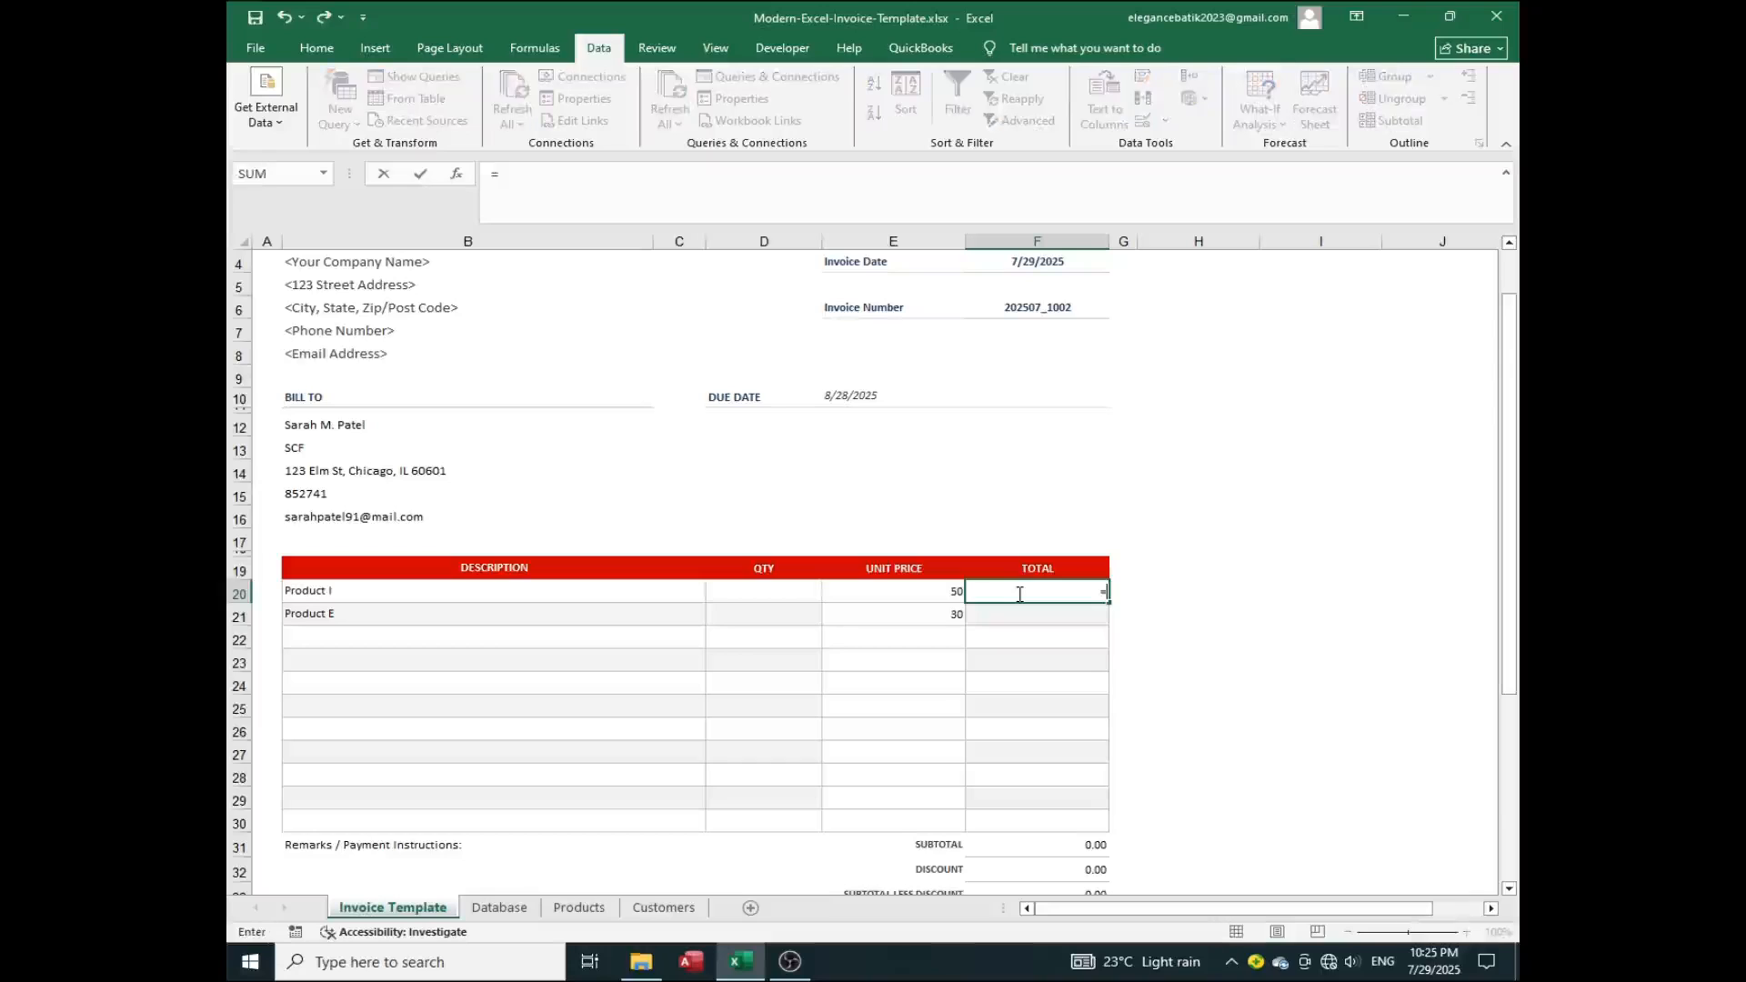
type("IFERROR(")
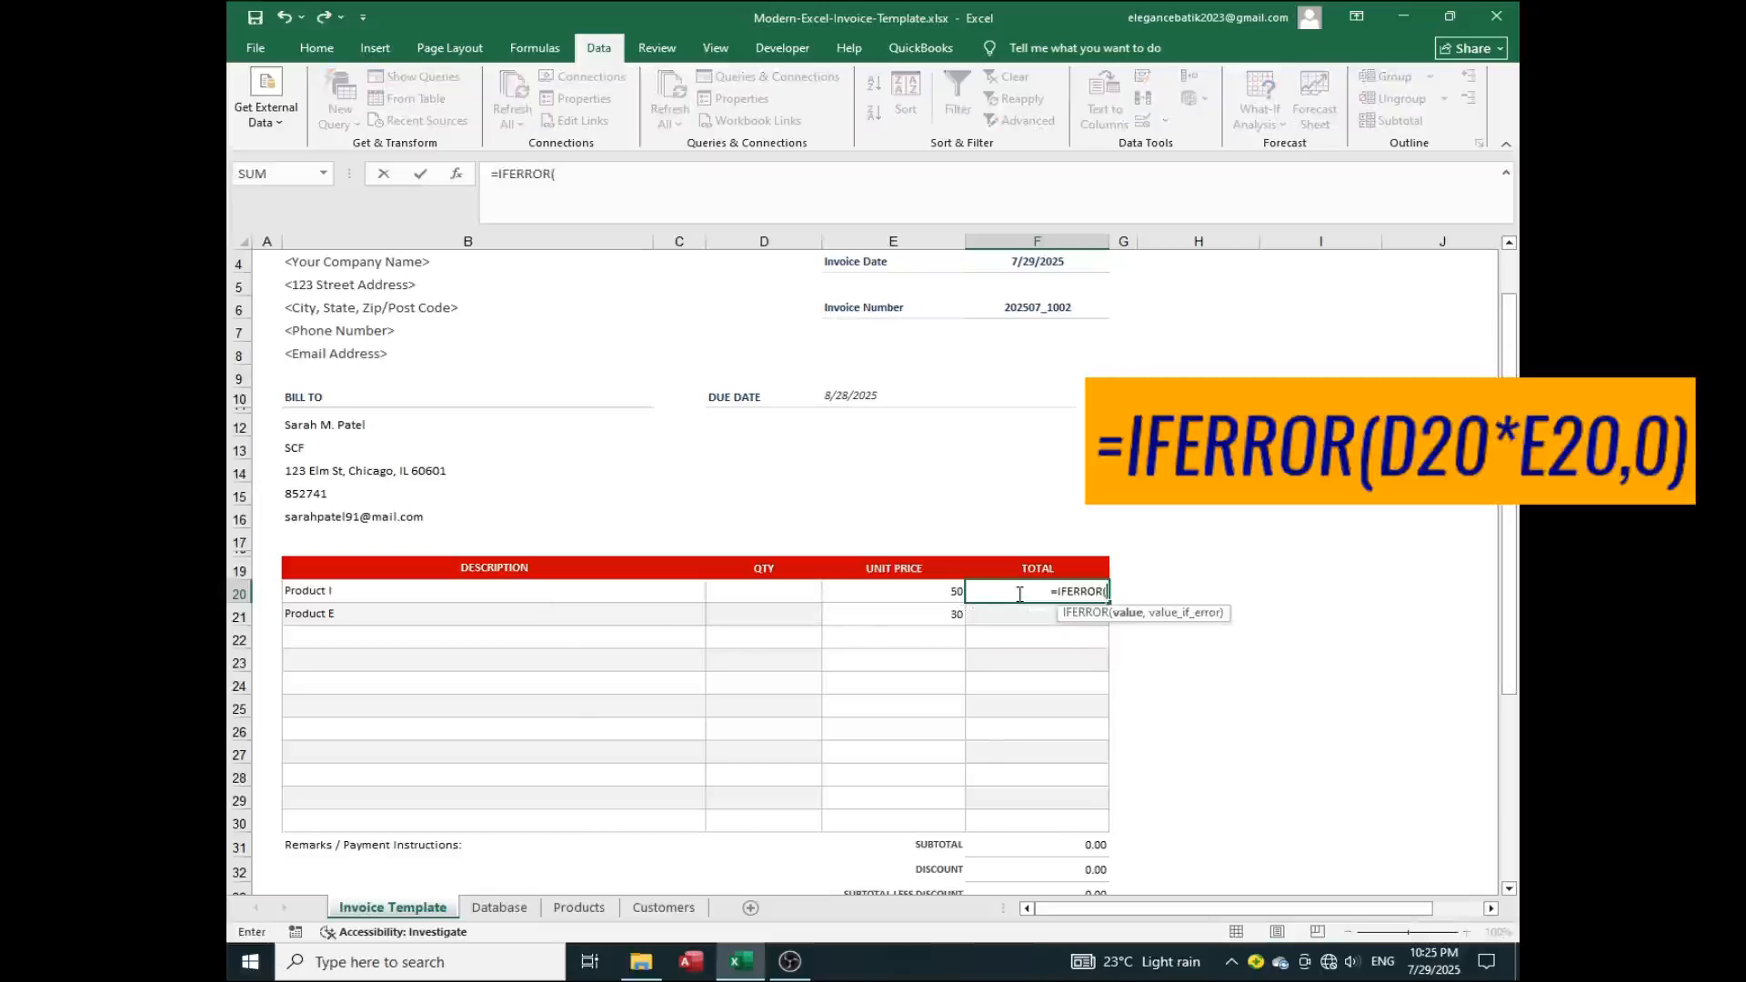
type("D20")
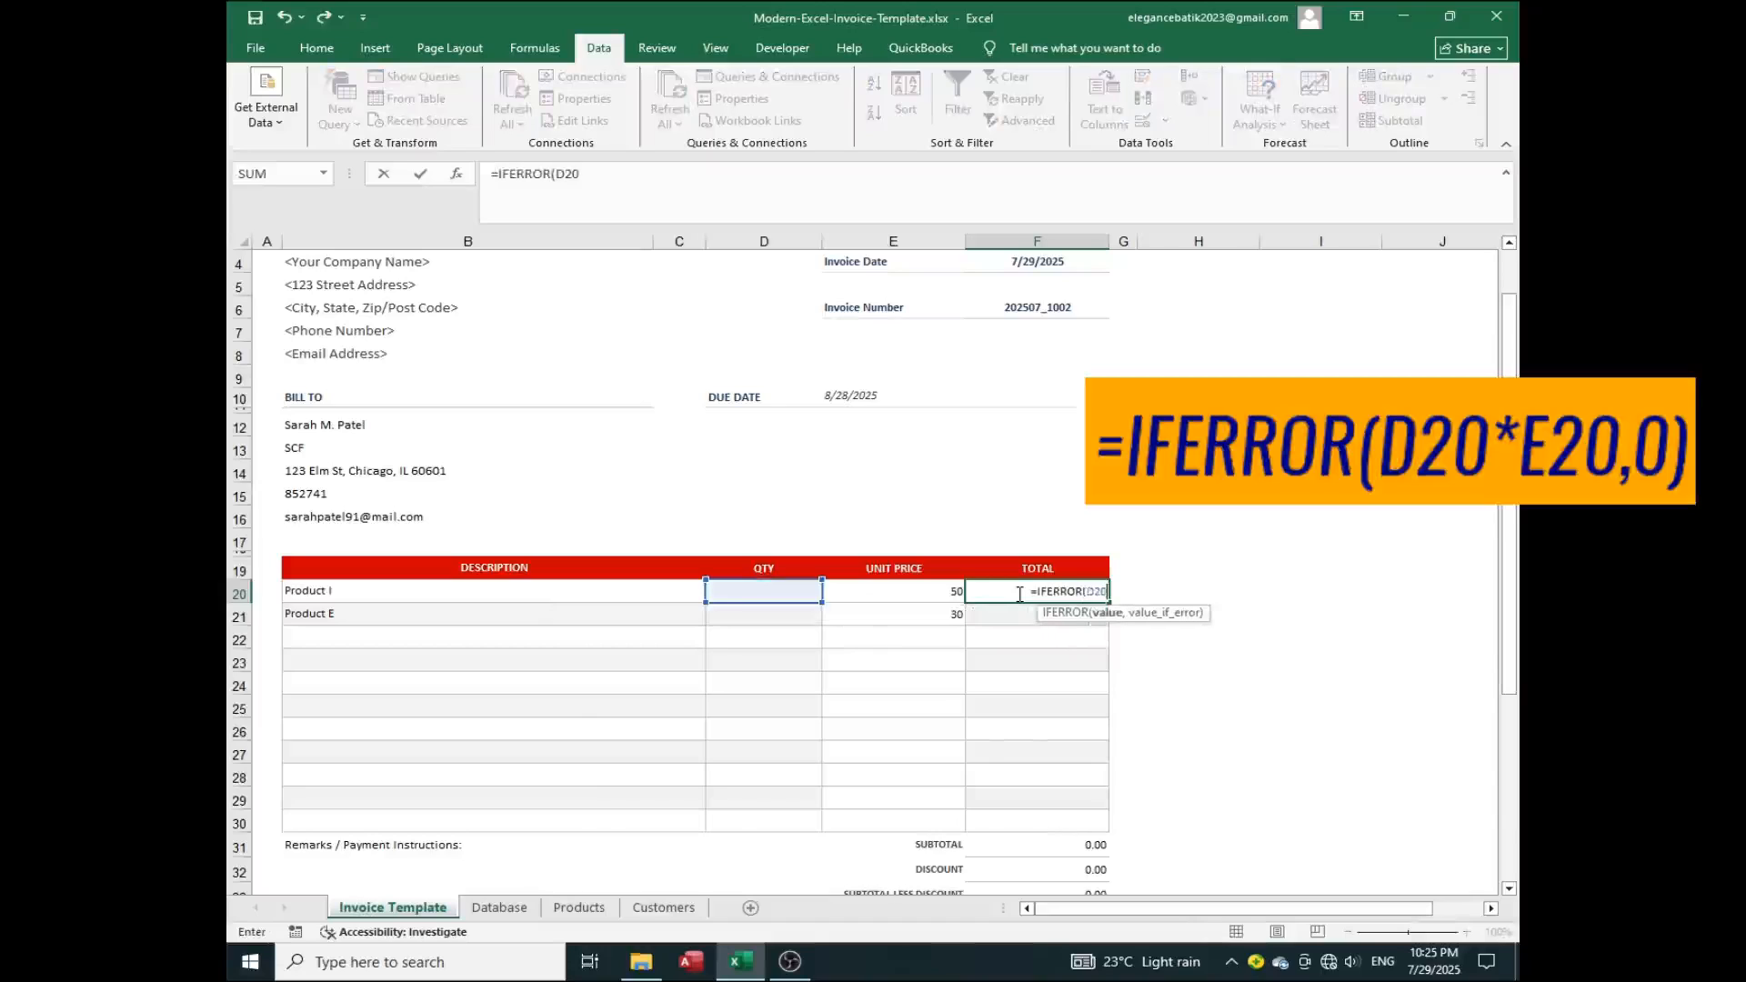
type("*E20")
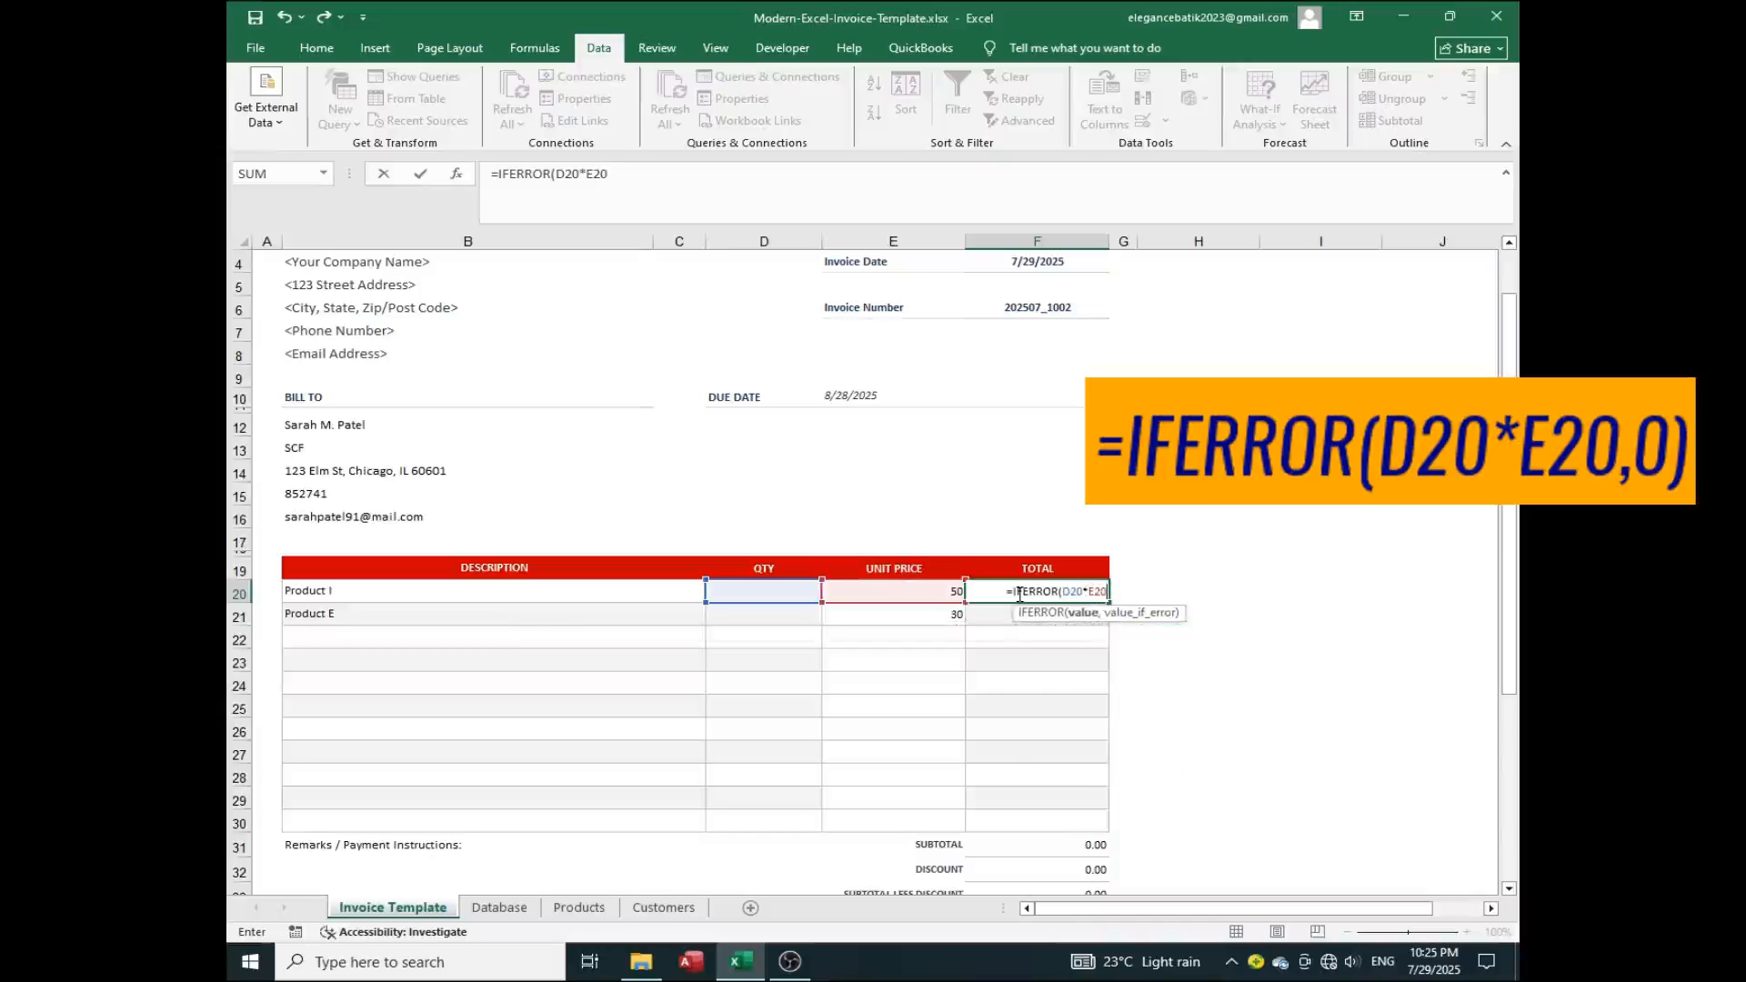
type(",")
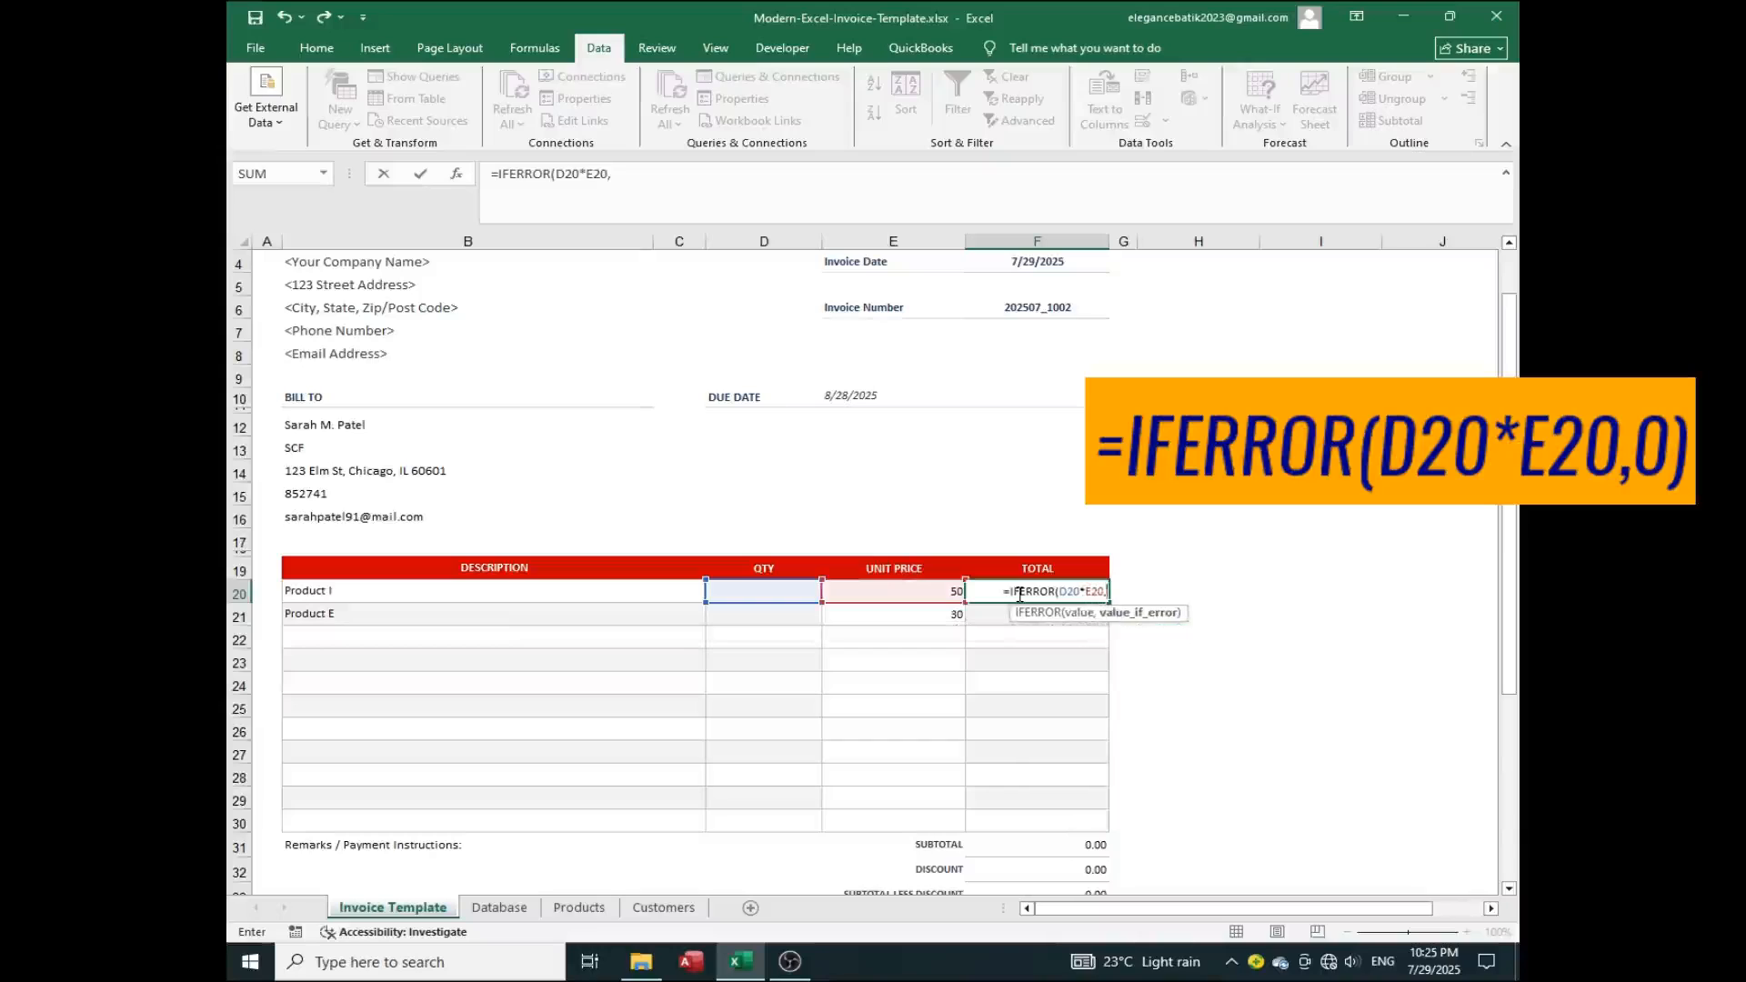
type("0")
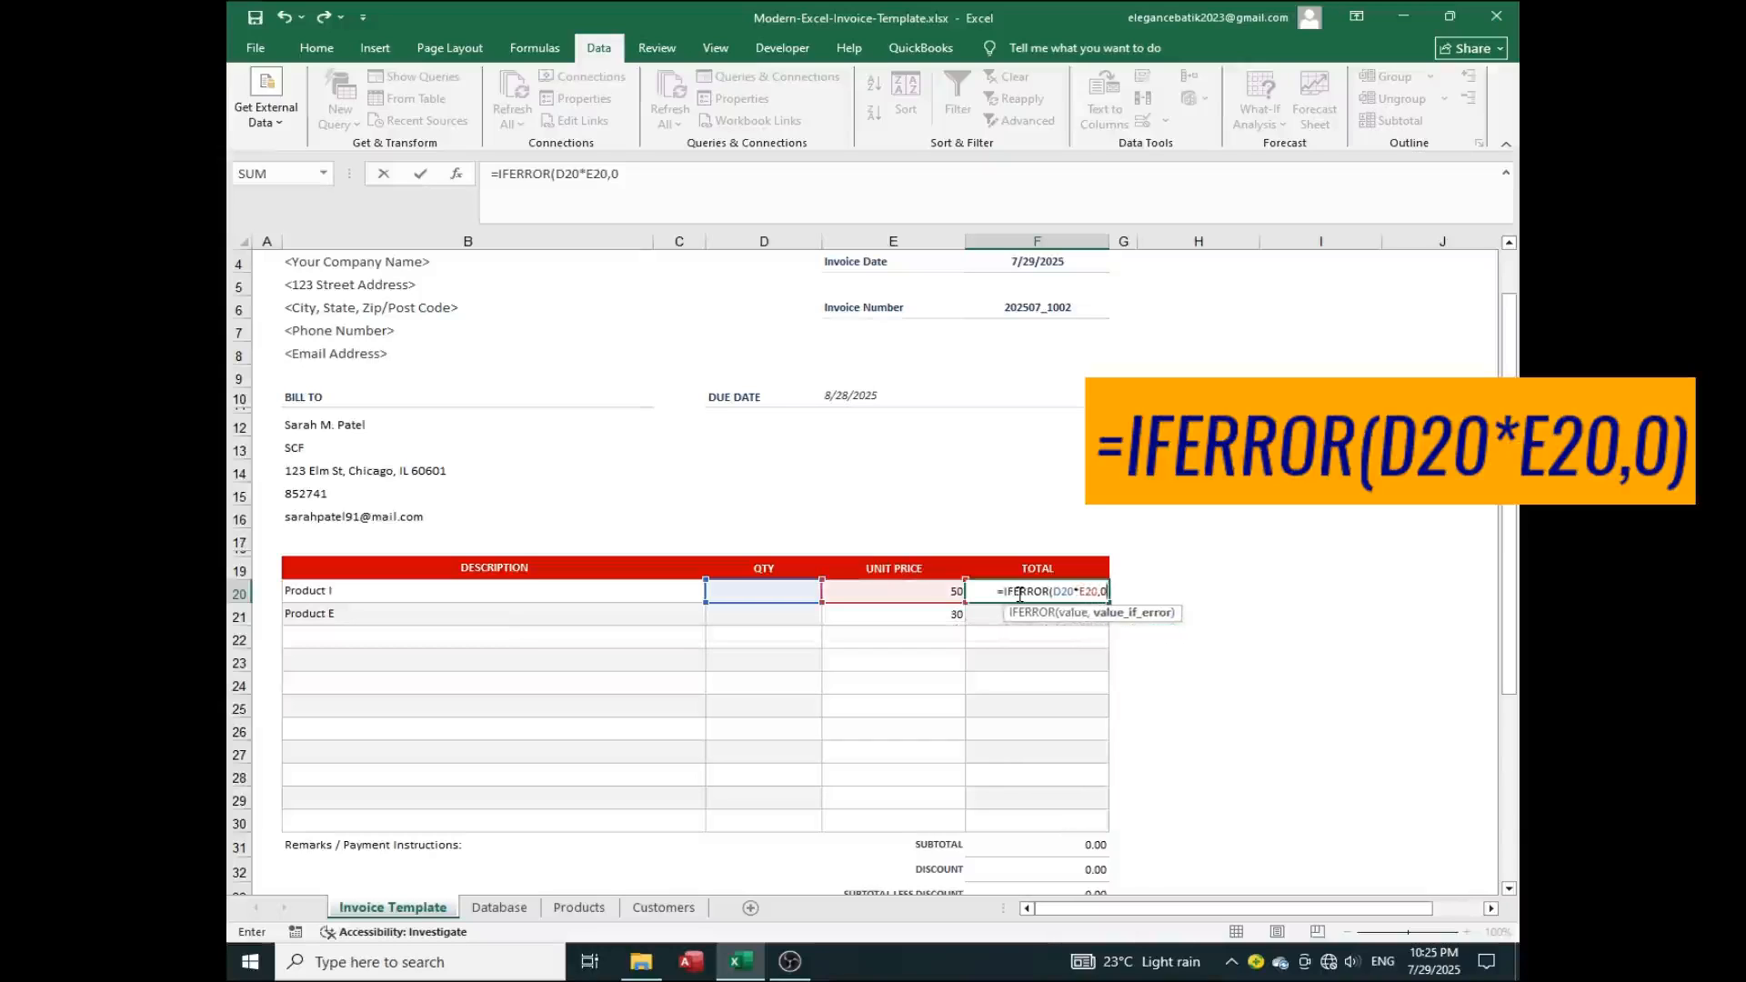
type(")")
key("Return")
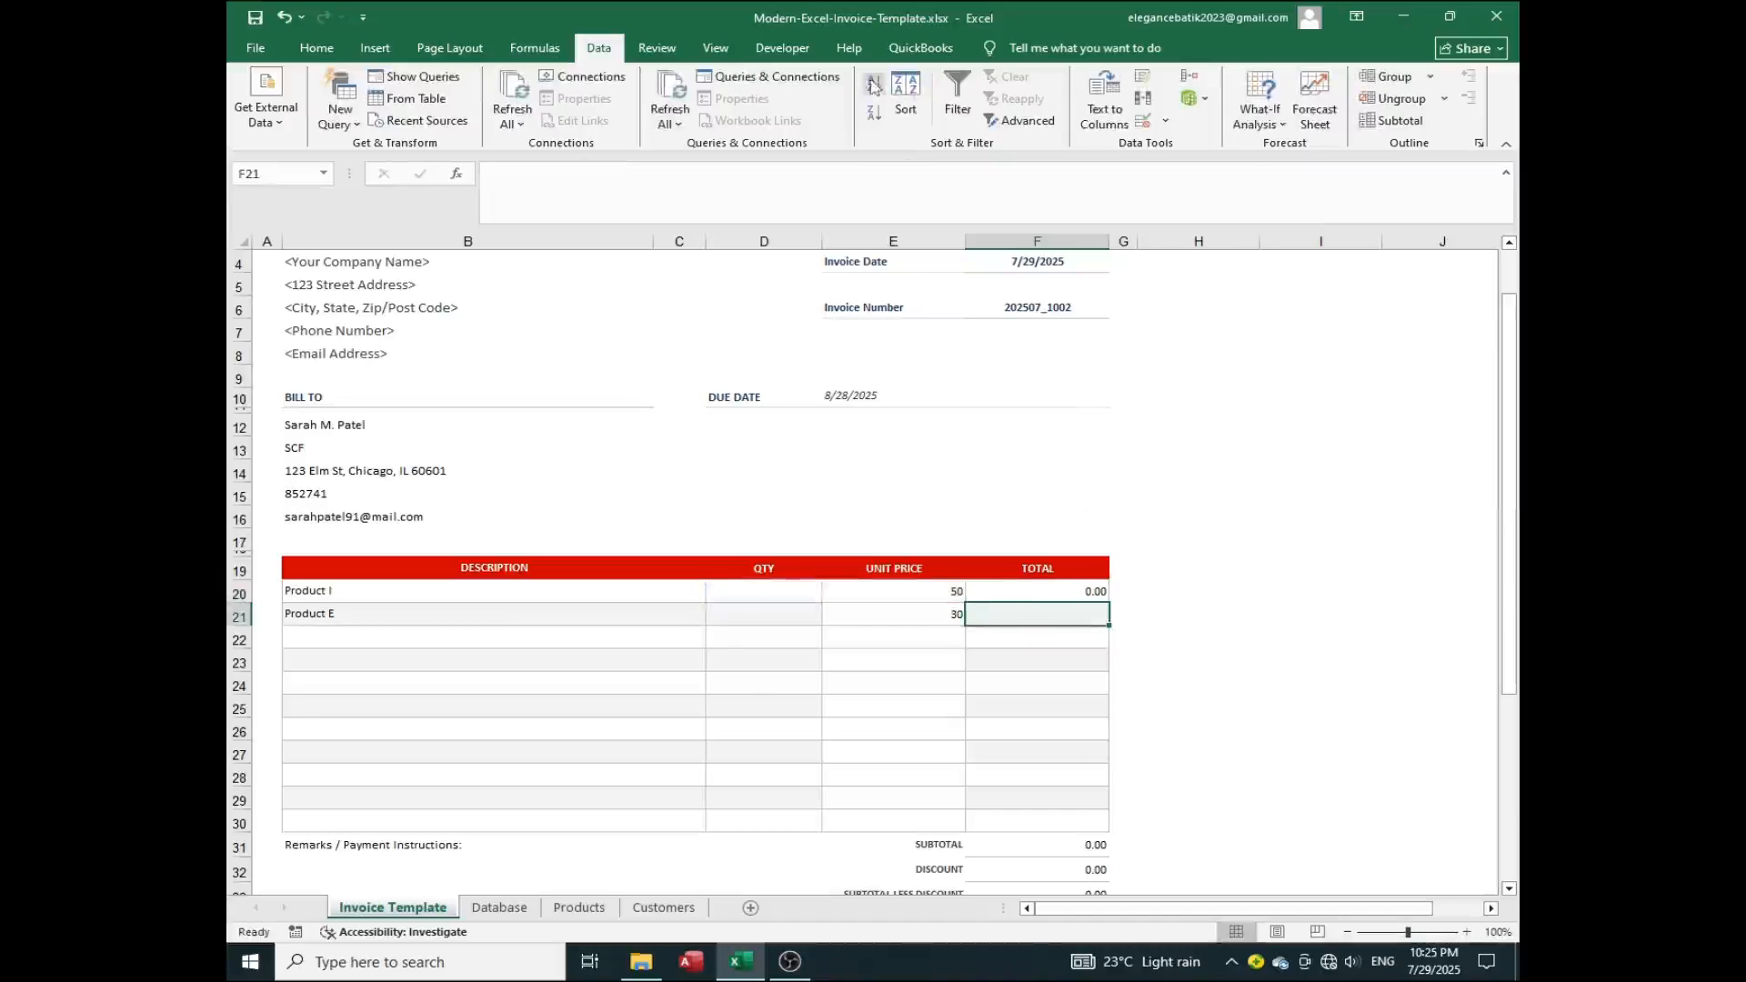
left_click(1071, 591)
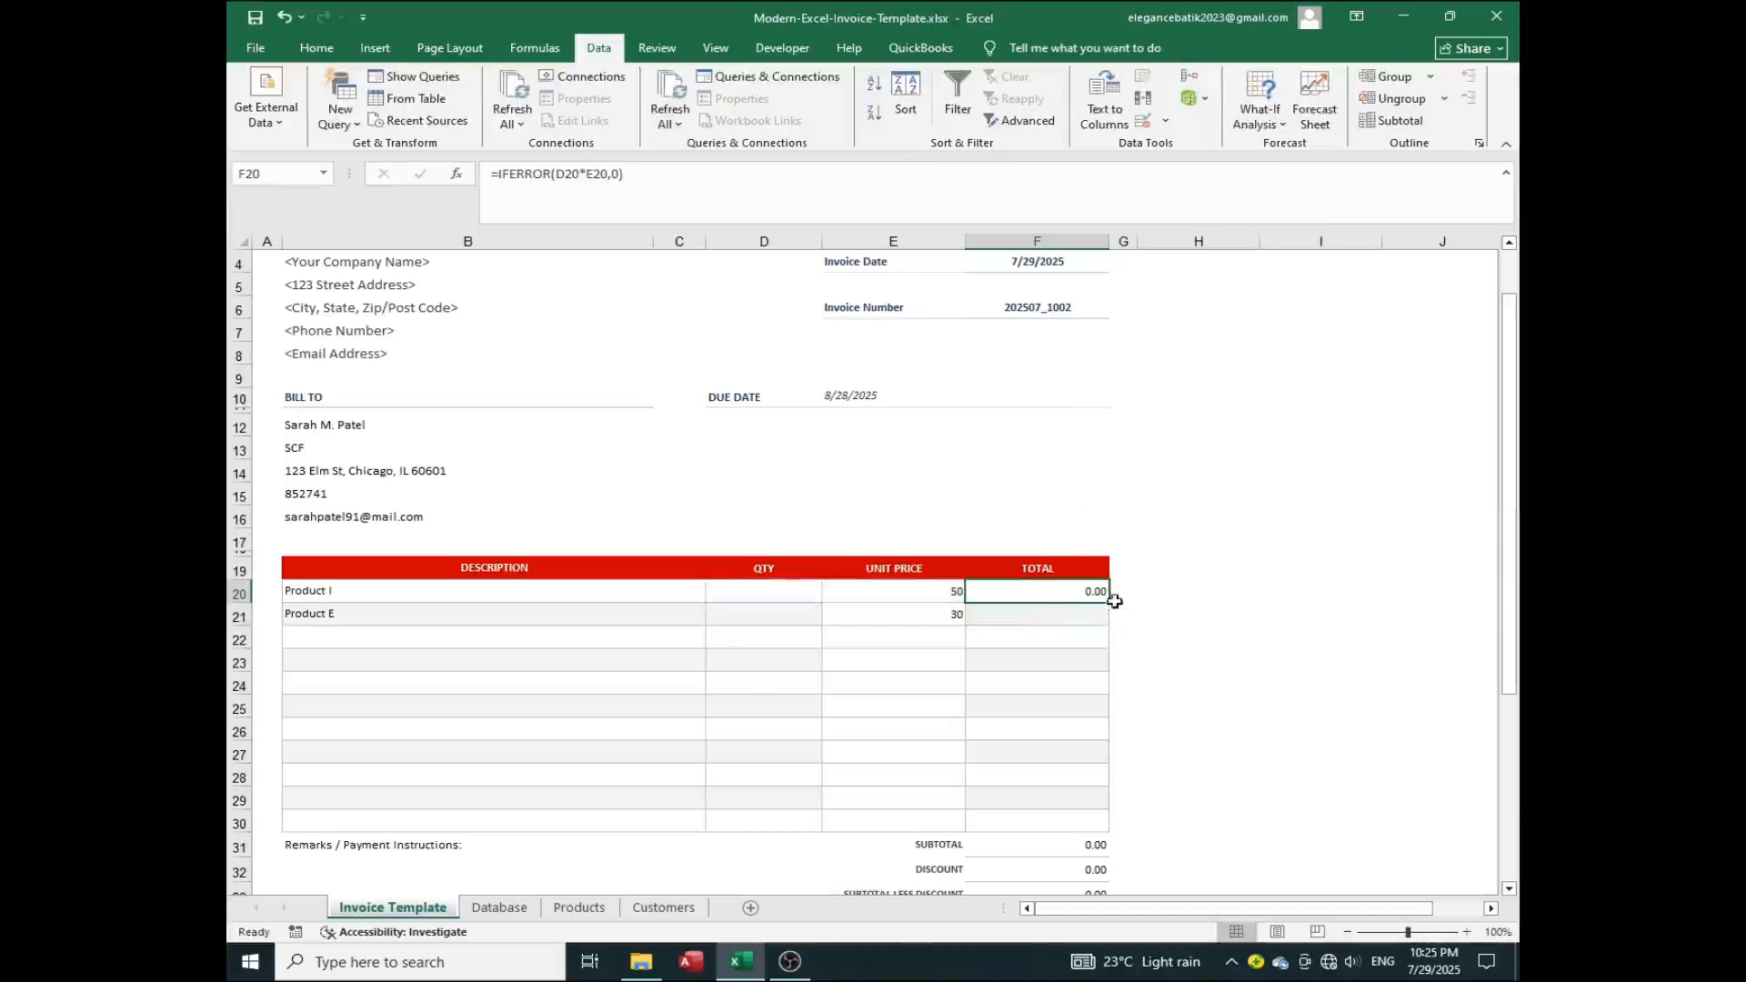
left_click_drag(1114, 601, 1103, 832)
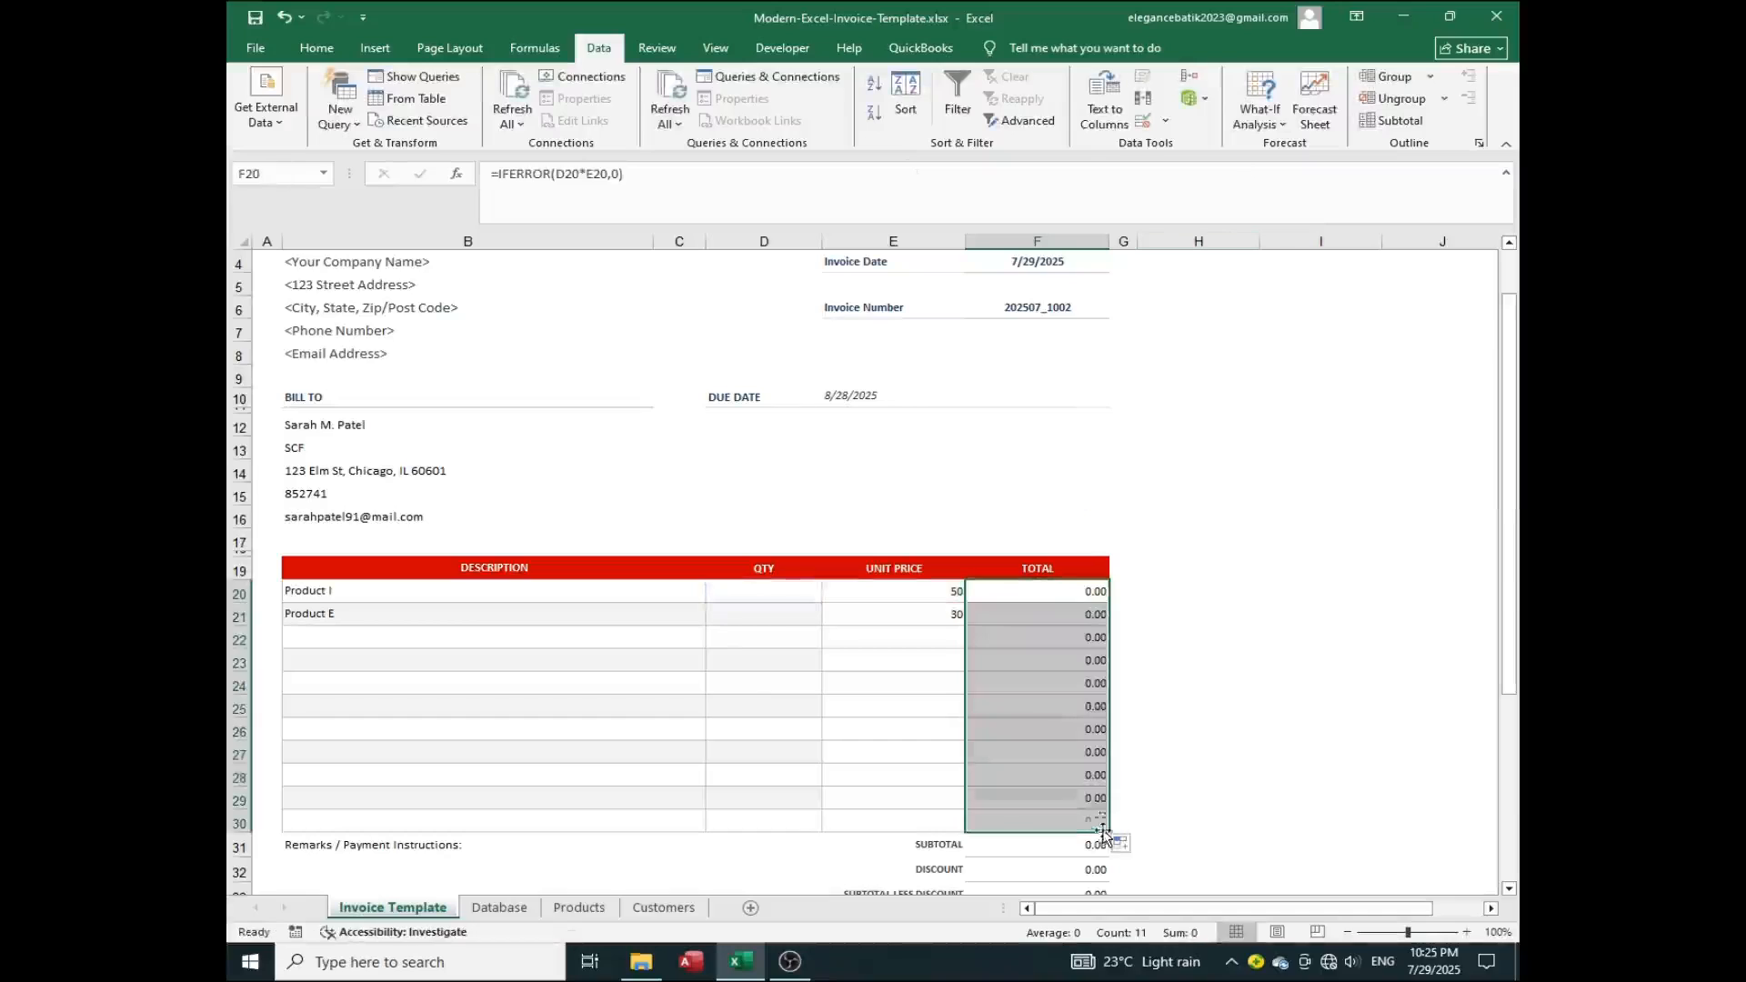
Enter a quantity of 1 for Product I in D20 and 2 for Product E in D21
left_click(765, 592)
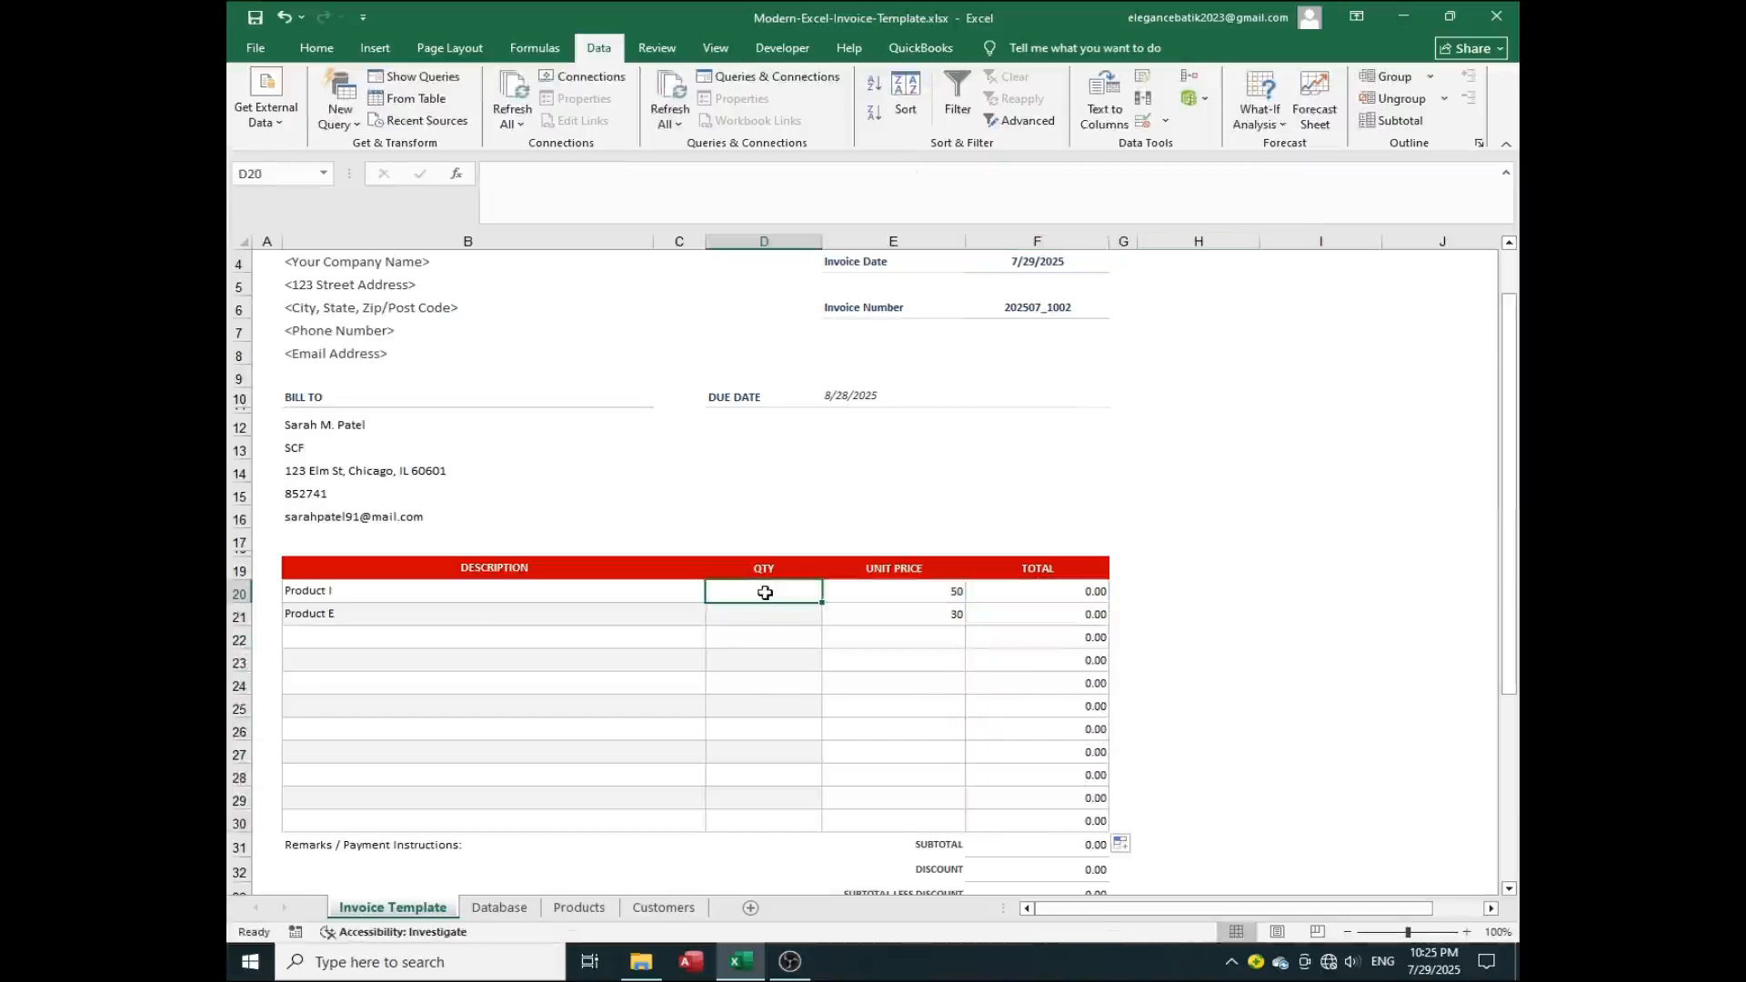
type("1")
left_click(788, 634)
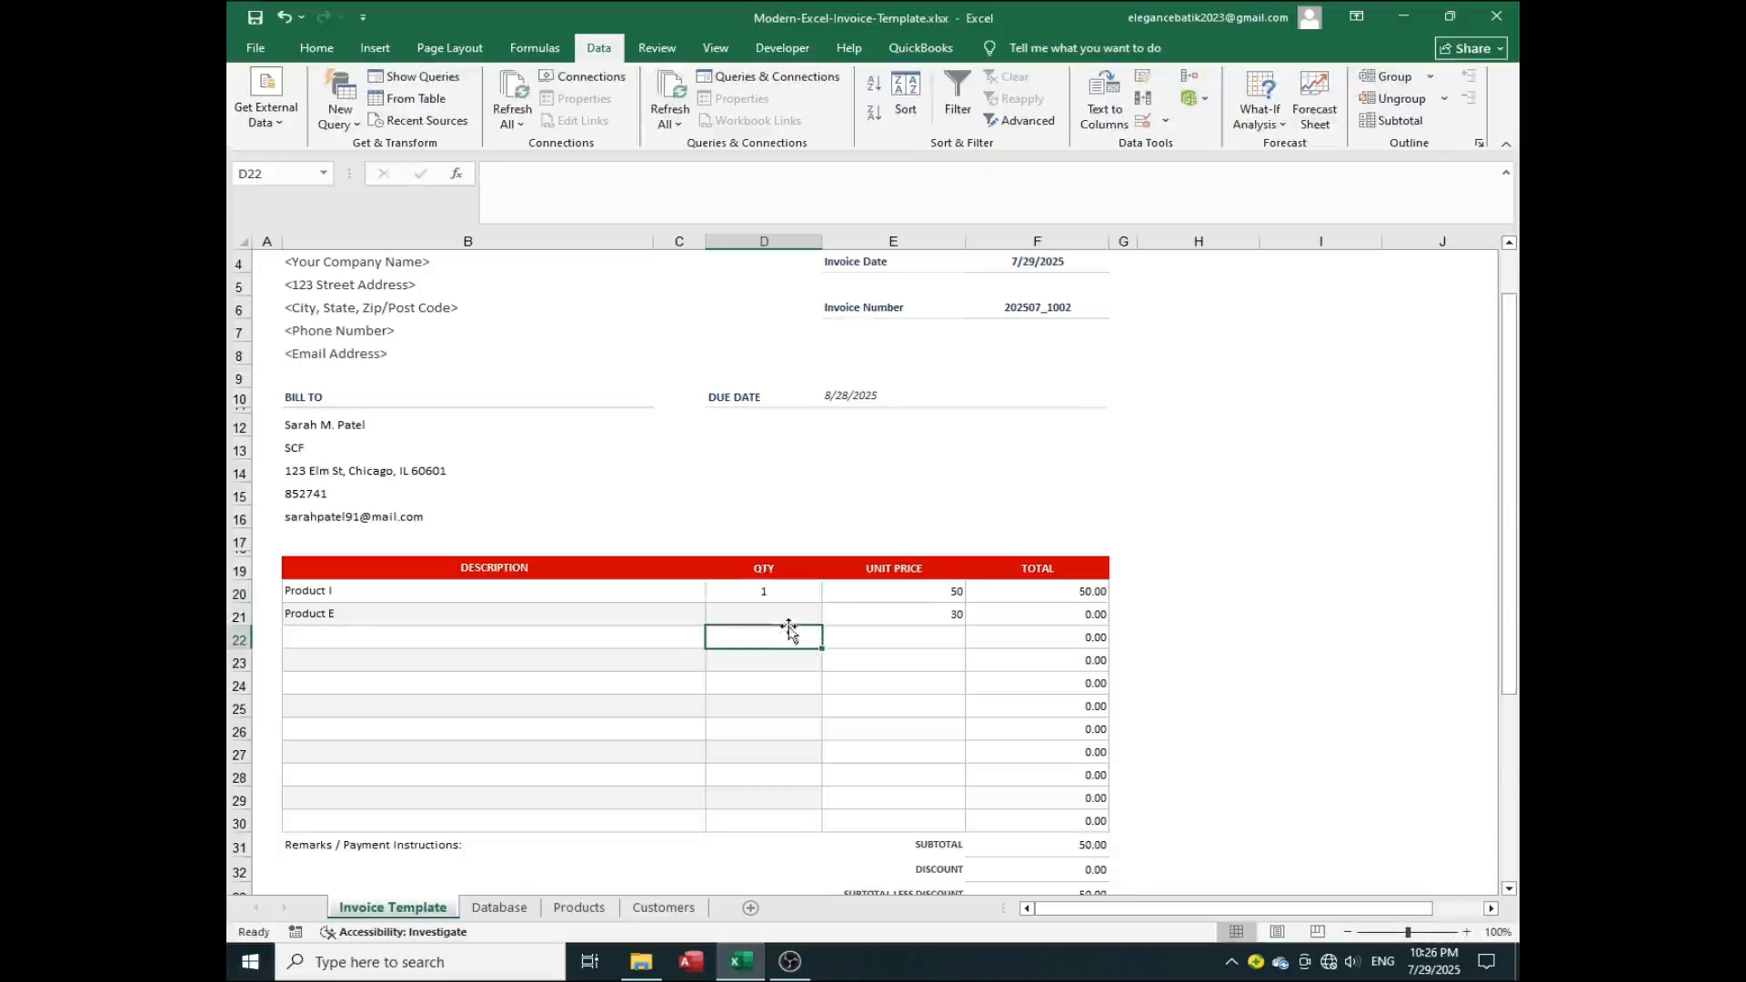
left_click(791, 613)
type("2")
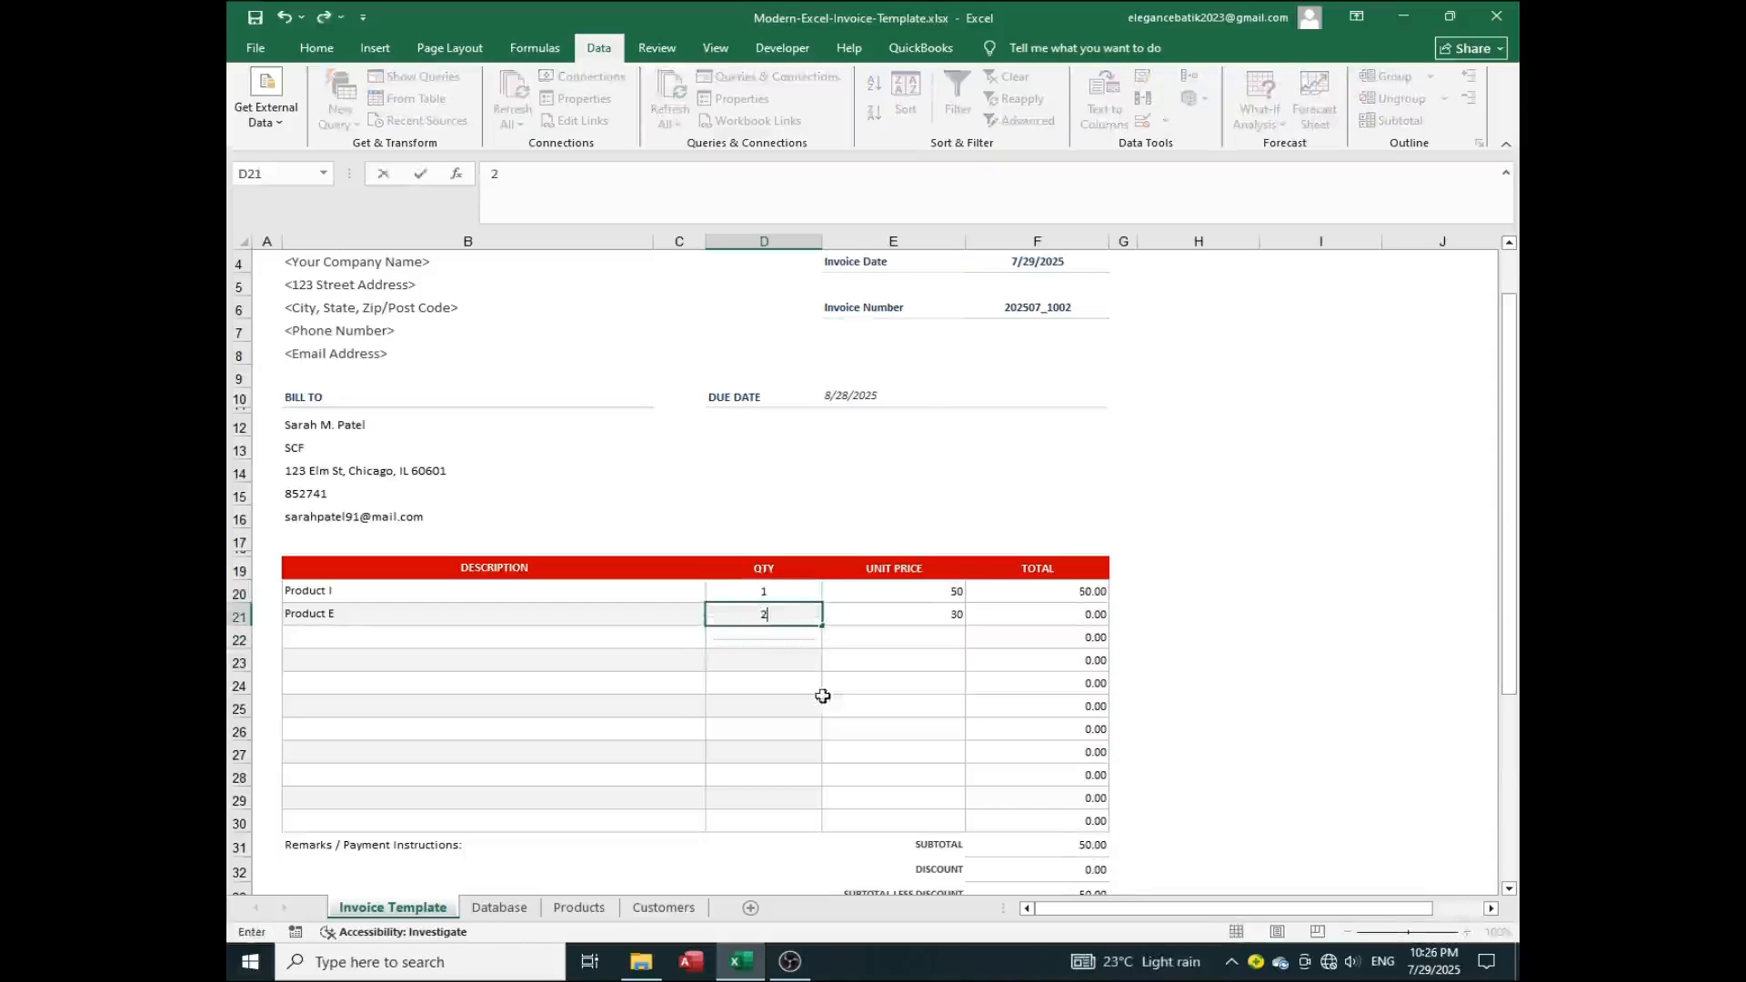
left_click(823, 696)
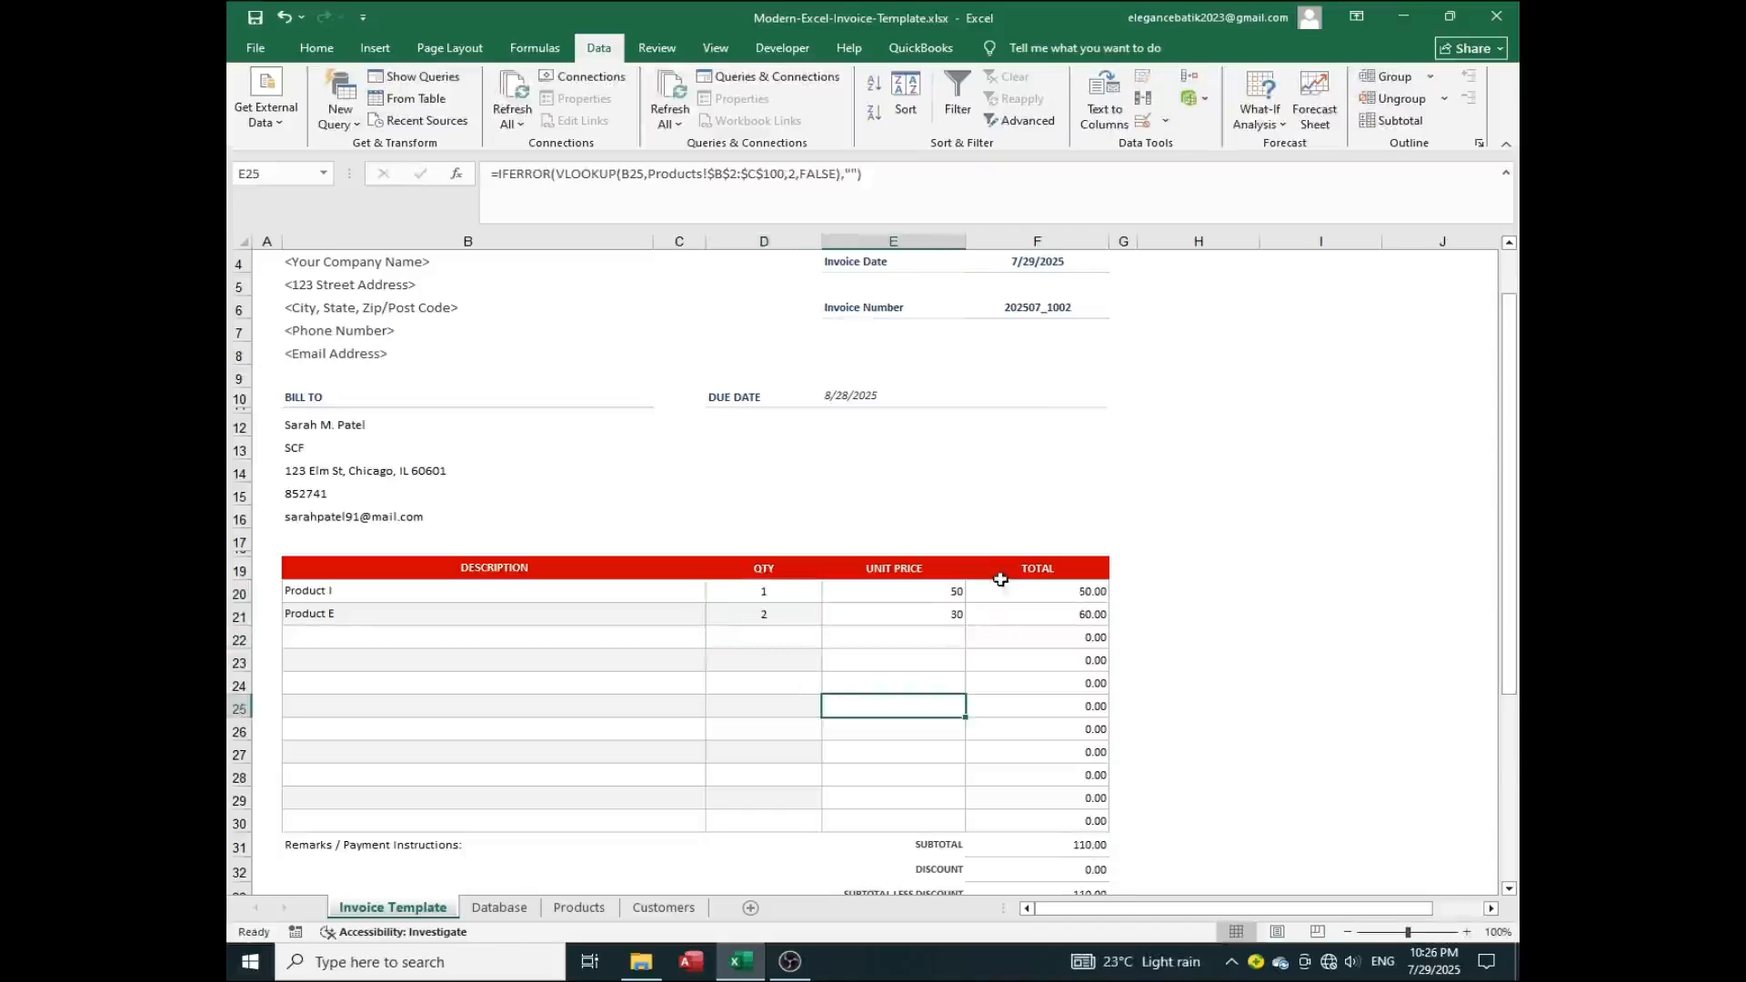
Review the invoice from its header to the balance due, including how the sheet looks in the print preview
scroll(1000, 579, "down", 3)
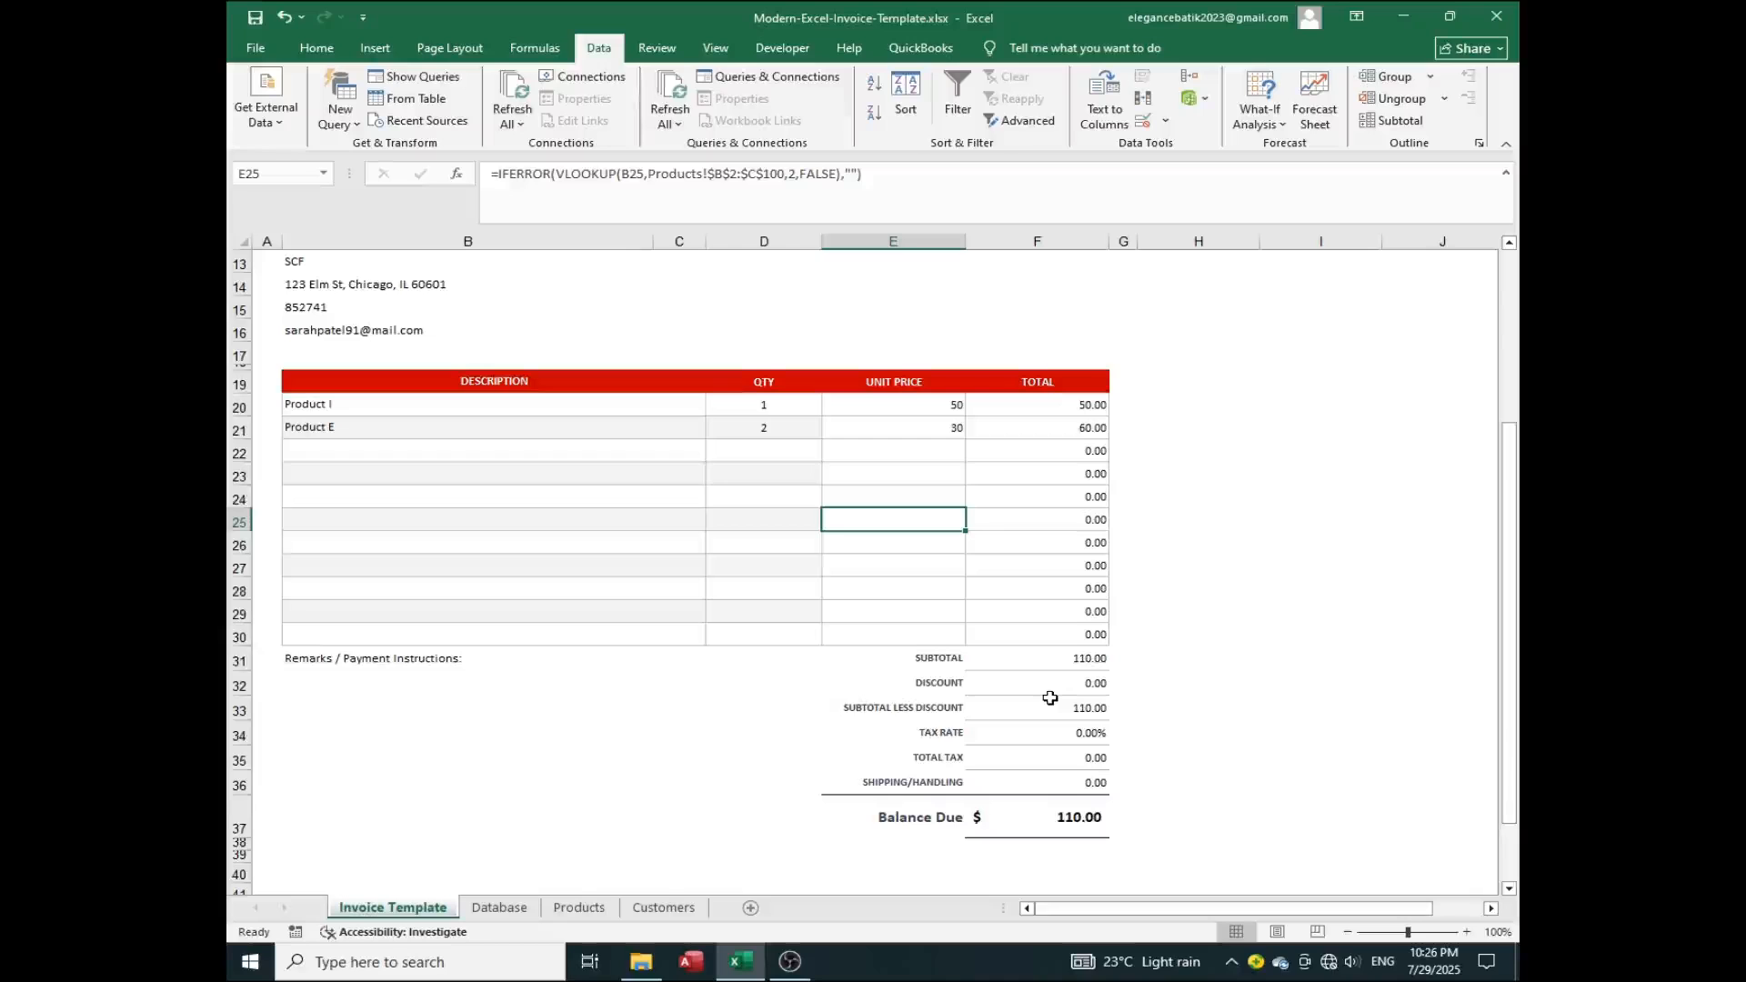
scroll(1046, 697, "up", 4)
scroll(1042, 664, "down", 6)
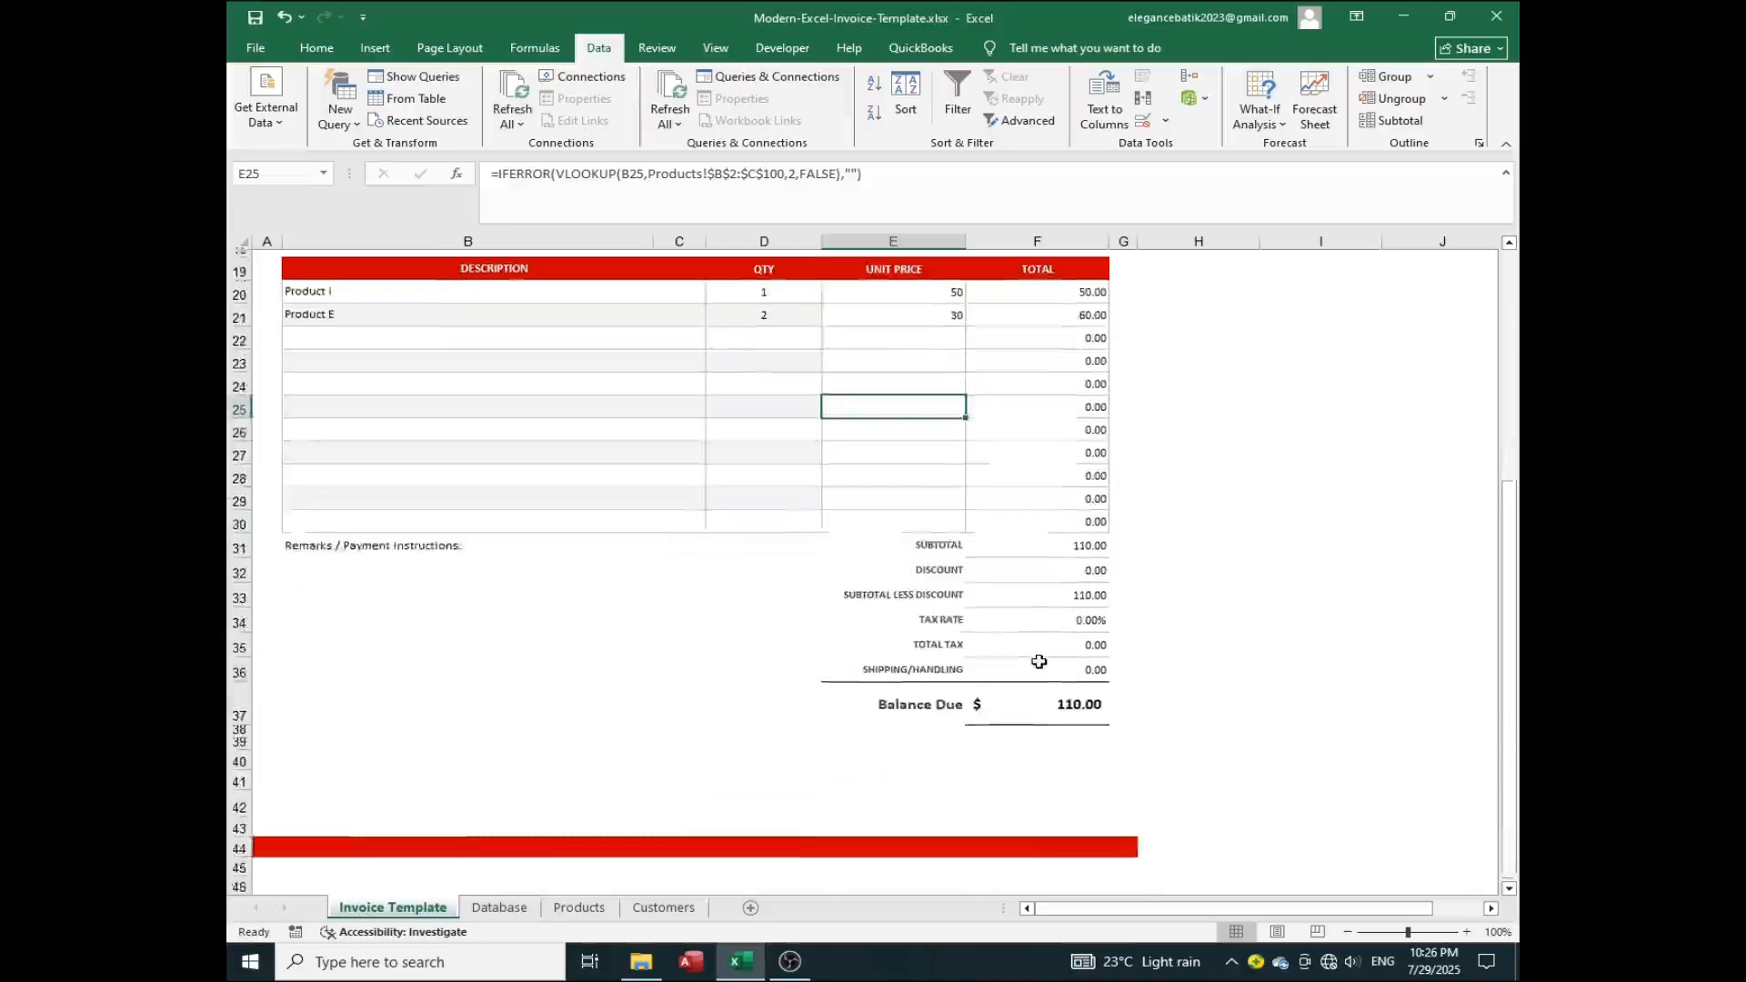
scroll(1038, 661, "up", 6)
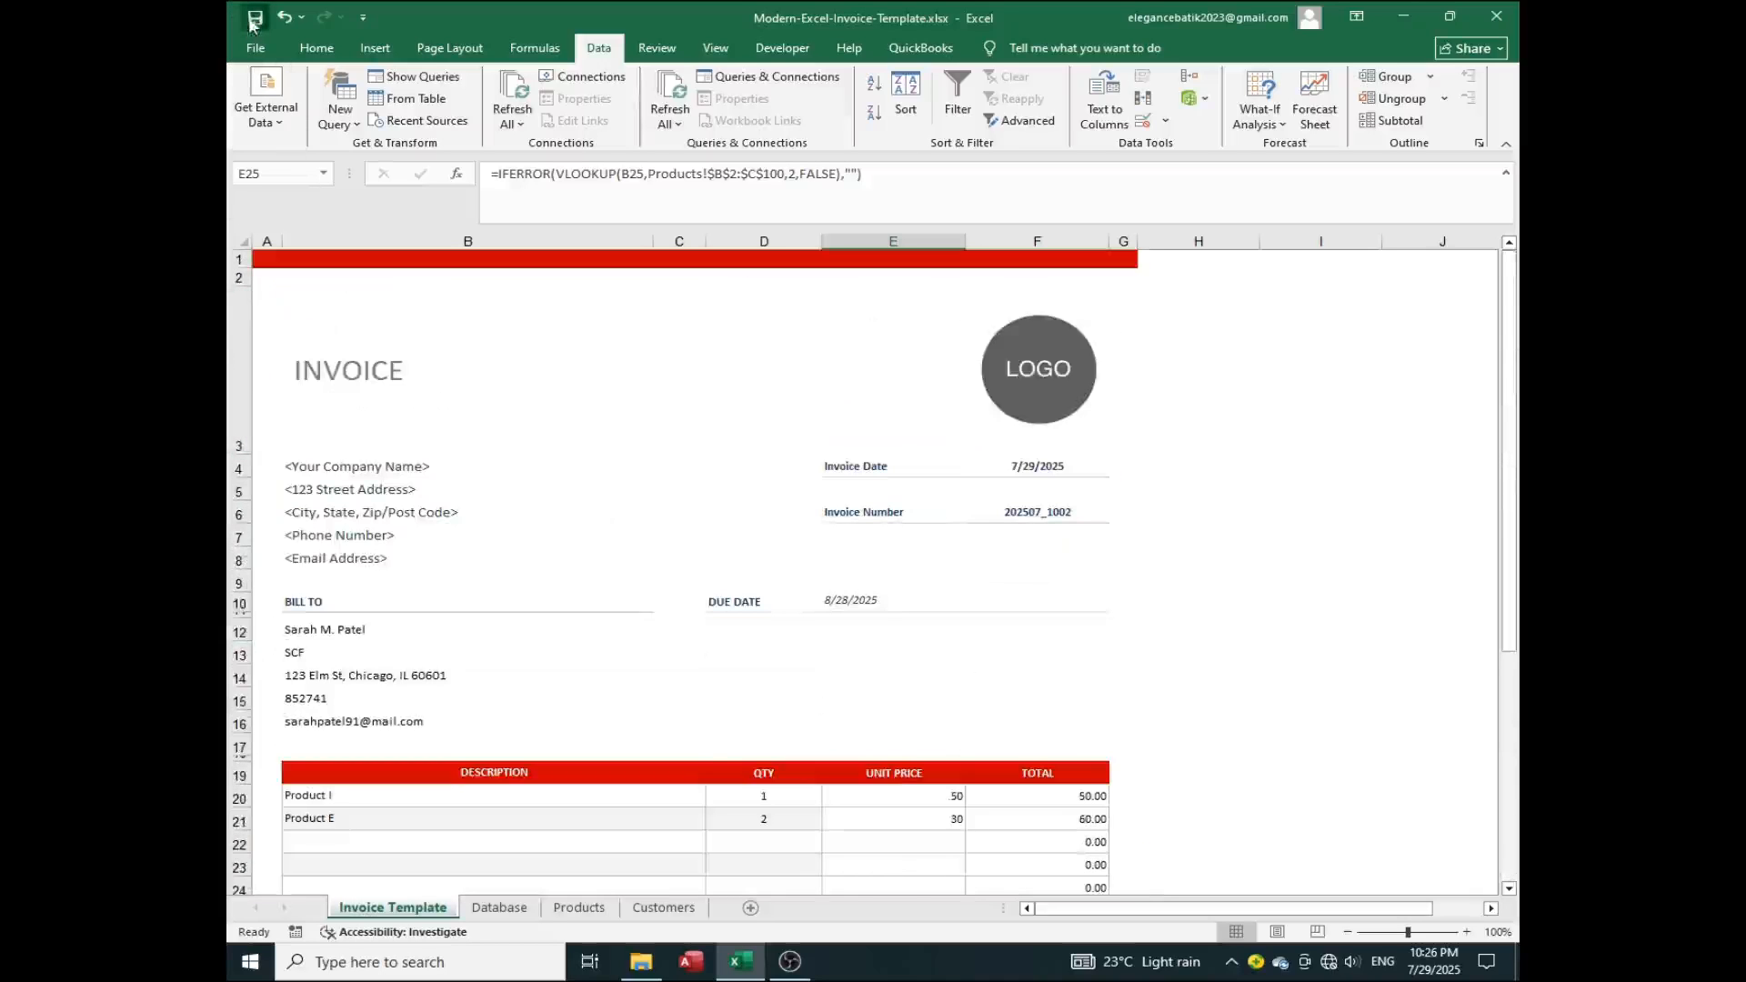
scroll(537, 476, "down", 6)
scroll(538, 475, "up", 5)
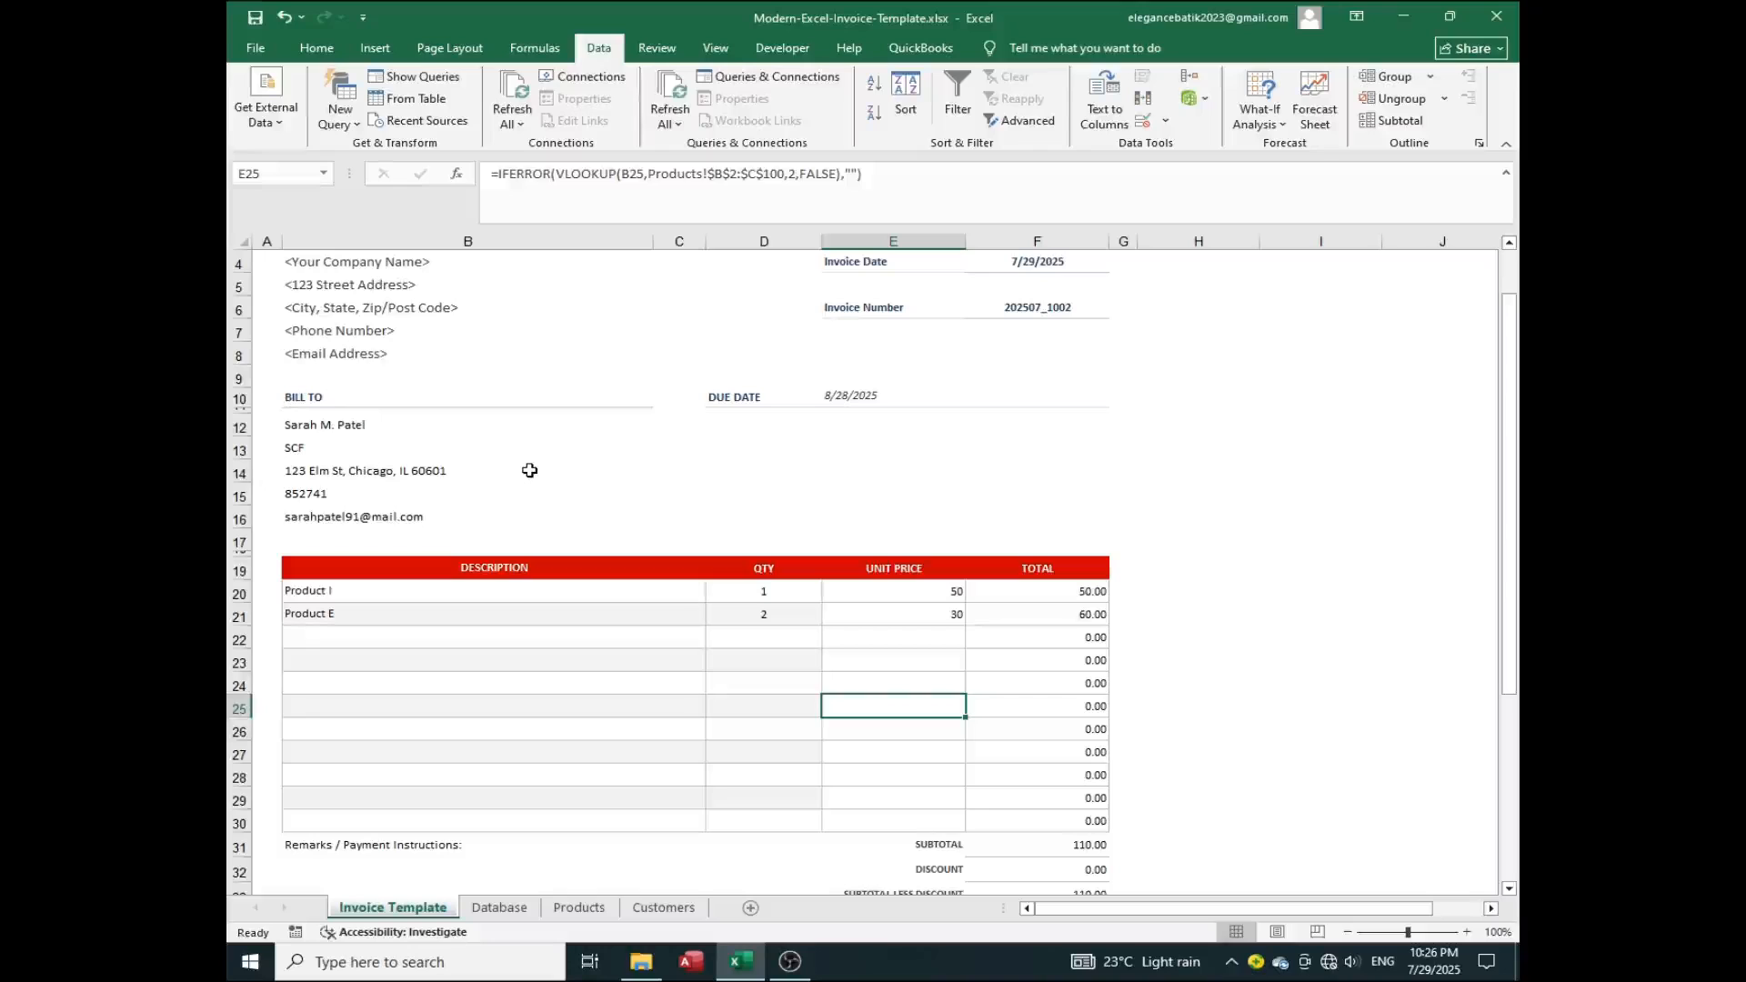
key("ctrl+p")
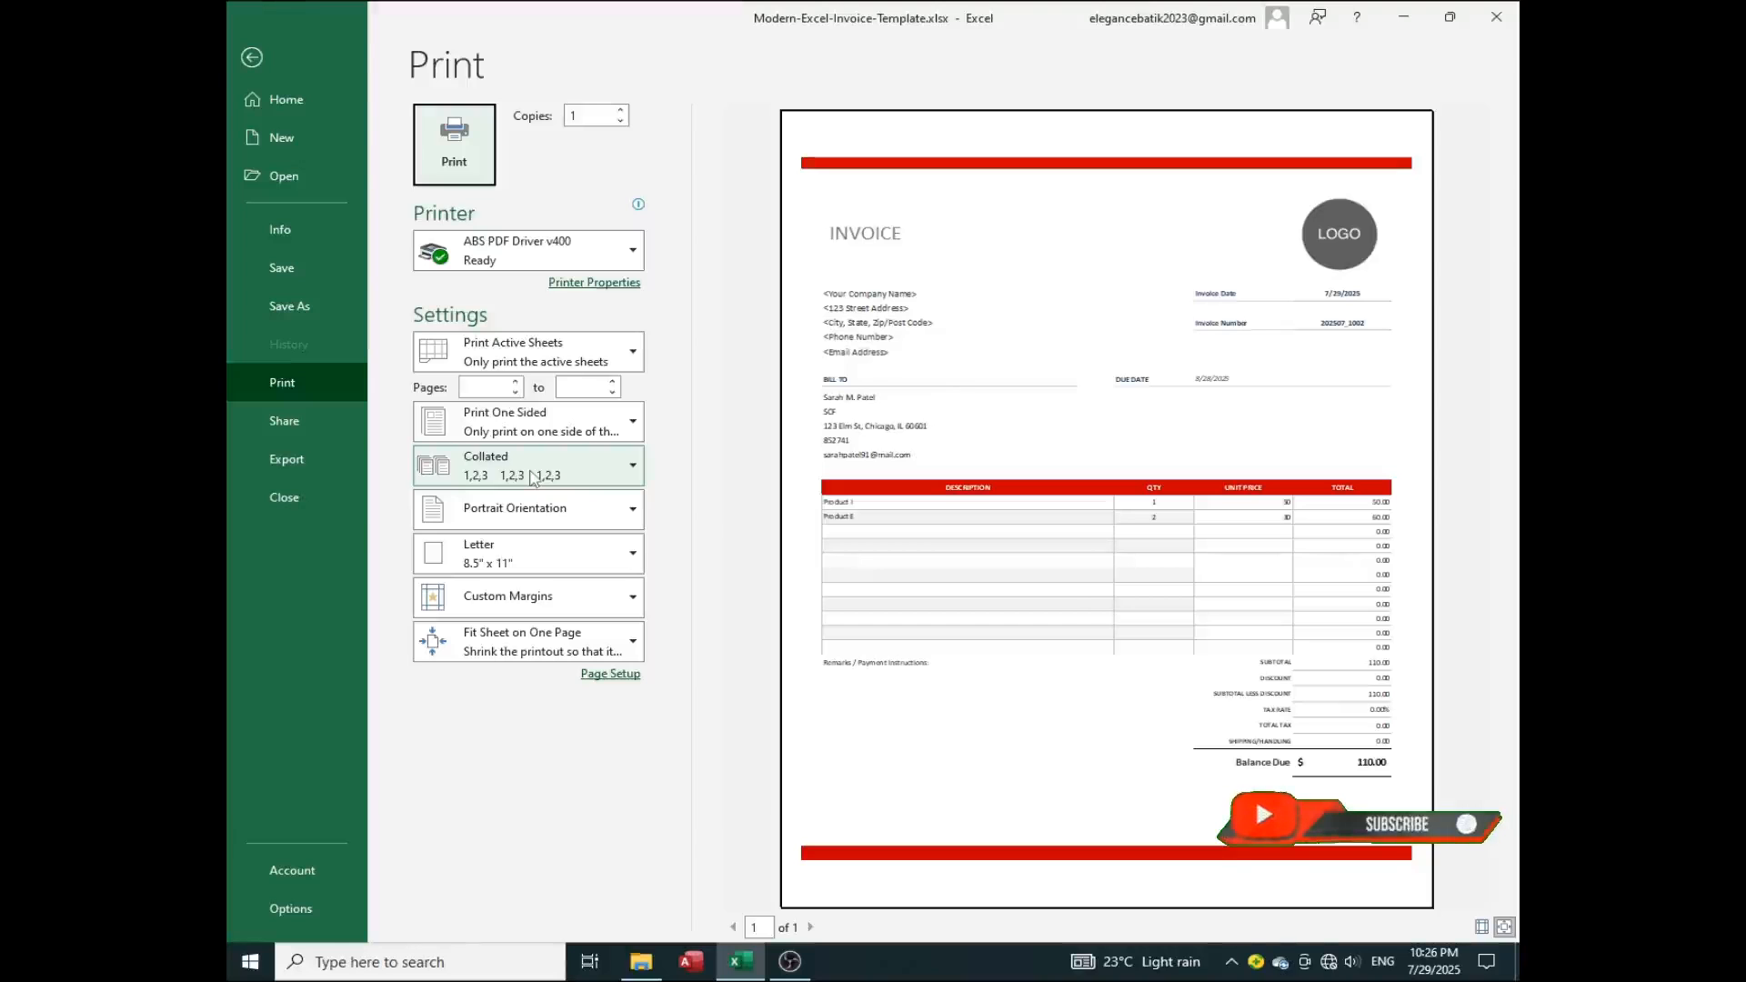
key("Escape")
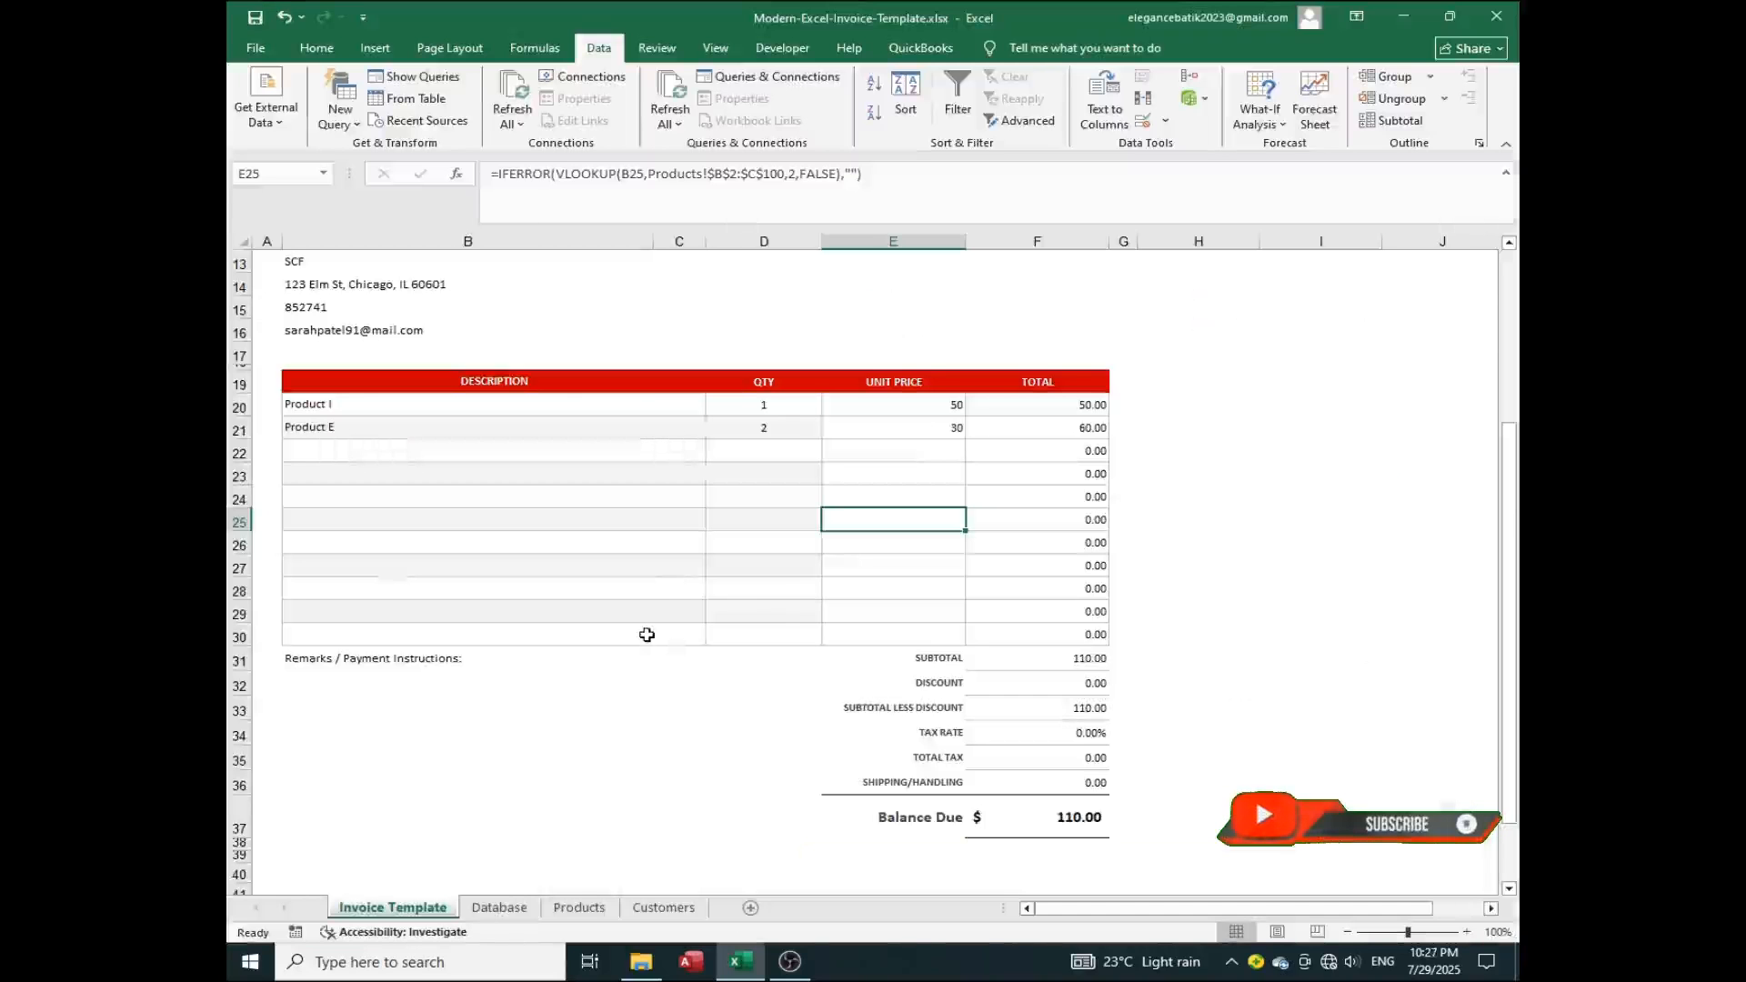